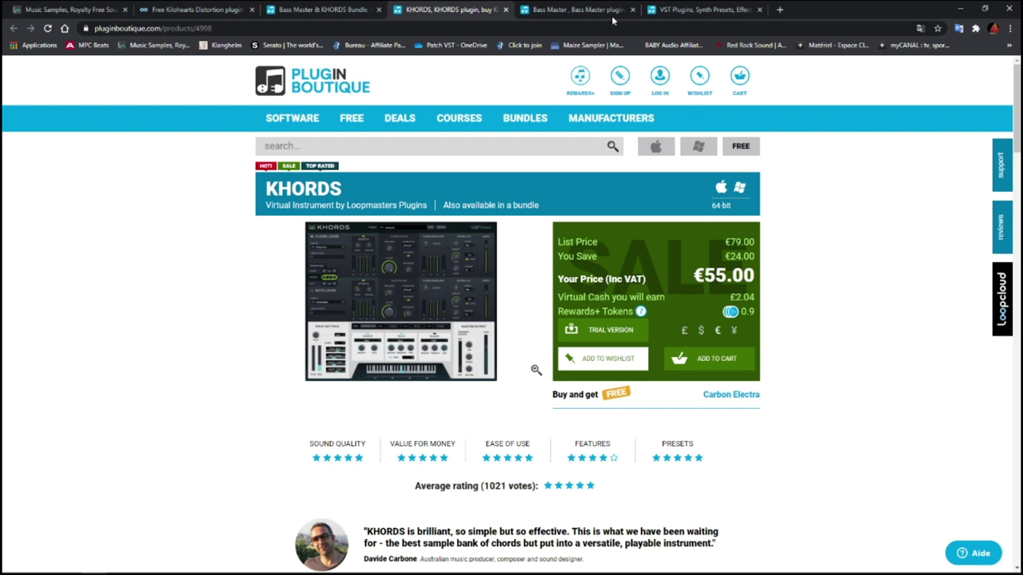
# - View the Bass Master product page and the VST plugins page on Plugin Boutique
pyautogui.click(584, 10)
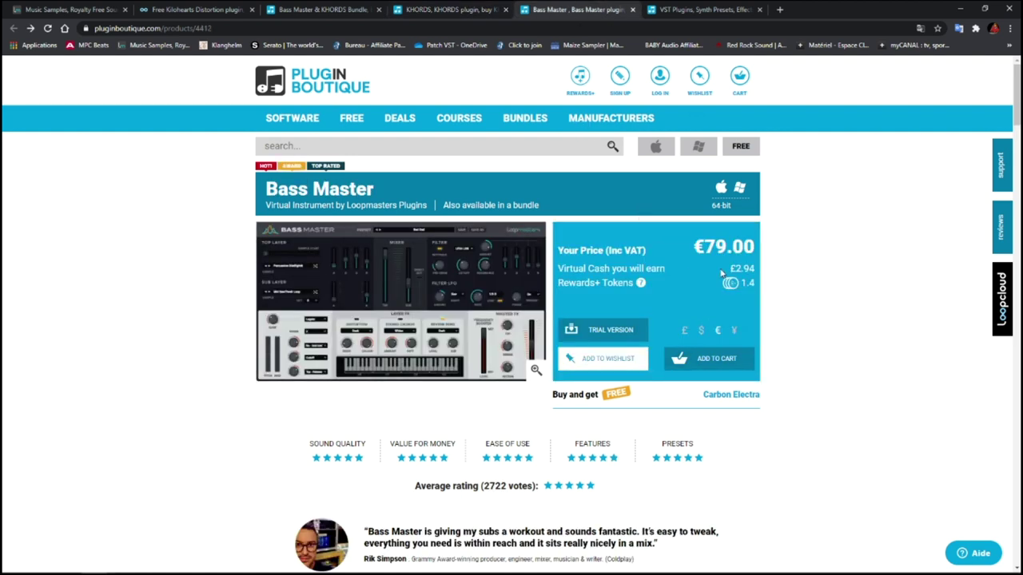
pyautogui.click(706, 10)
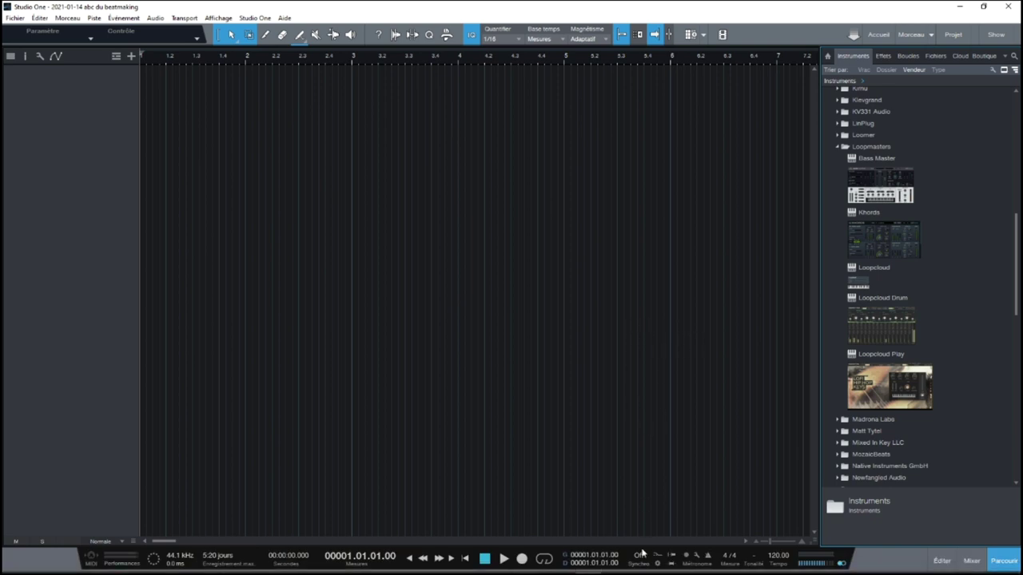
# - Switch to Loopcloud and browse the sample pack categories on its home page down to the Loopcloud Play packs
pyautogui.click(613, 564)
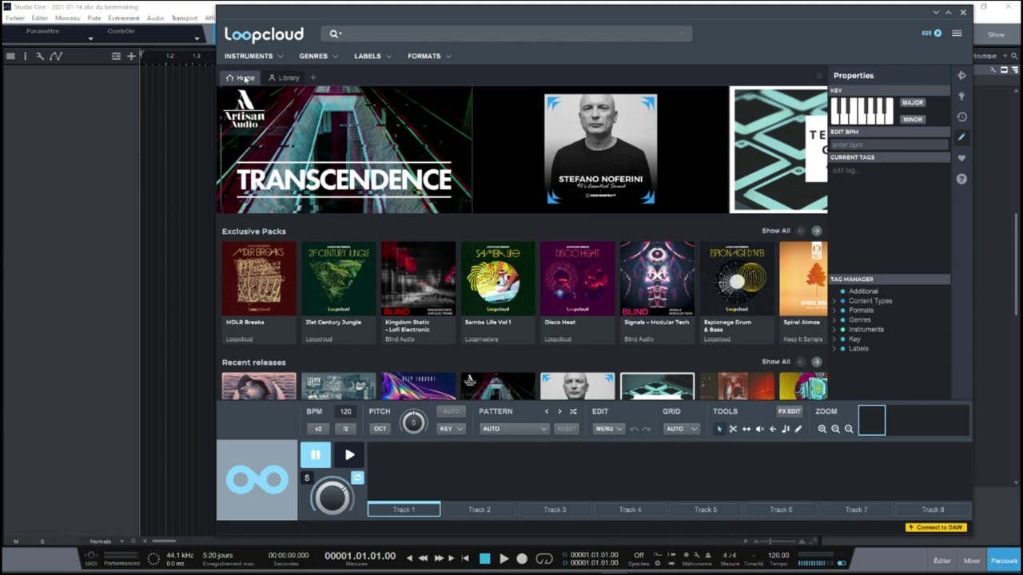
pyautogui.scroll(-1, 827, 117)
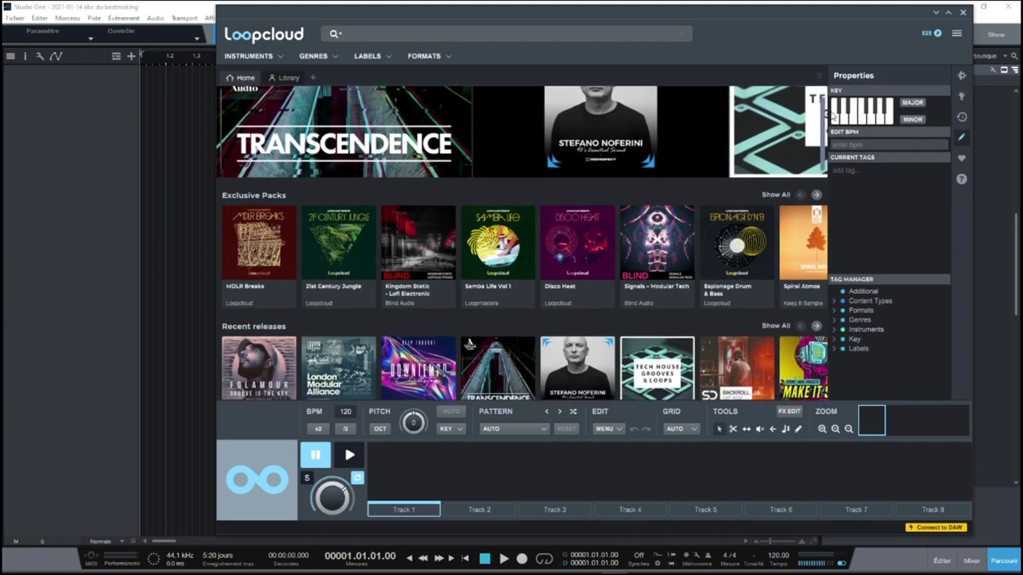
pyautogui.scroll(-6, 827, 117)
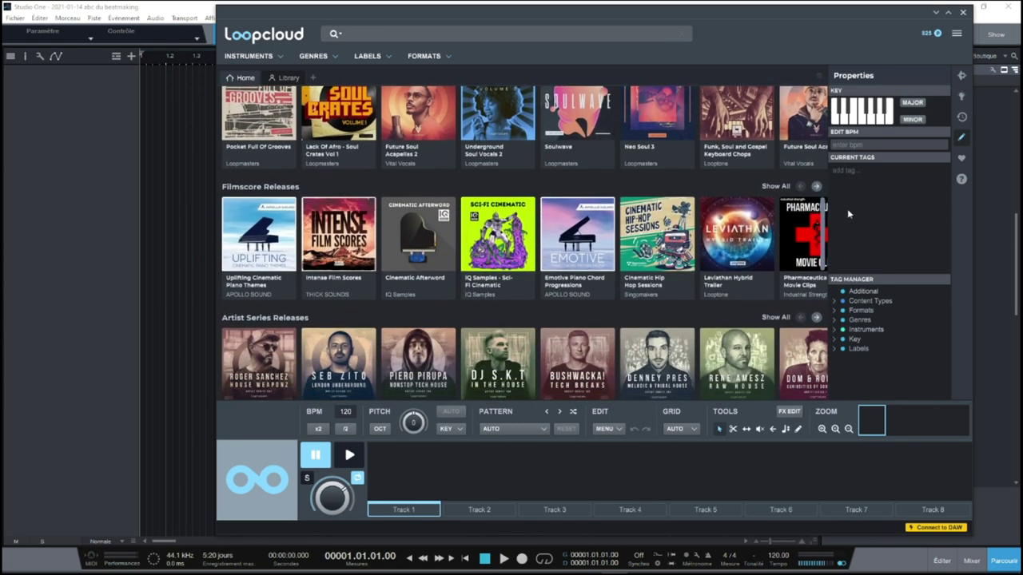
pyautogui.scroll(-3, 847, 212)
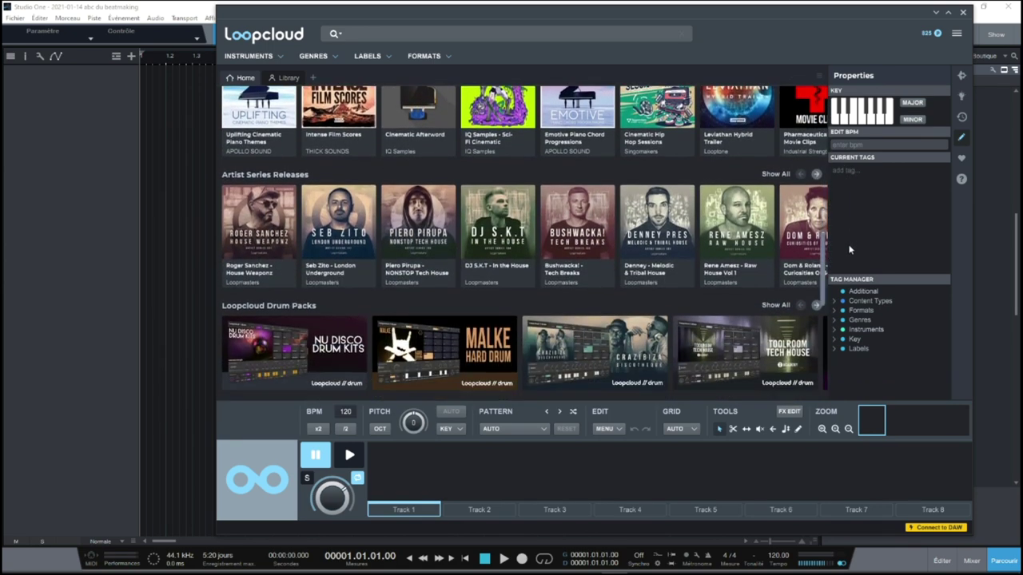
pyautogui.scroll(-3, 848, 250)
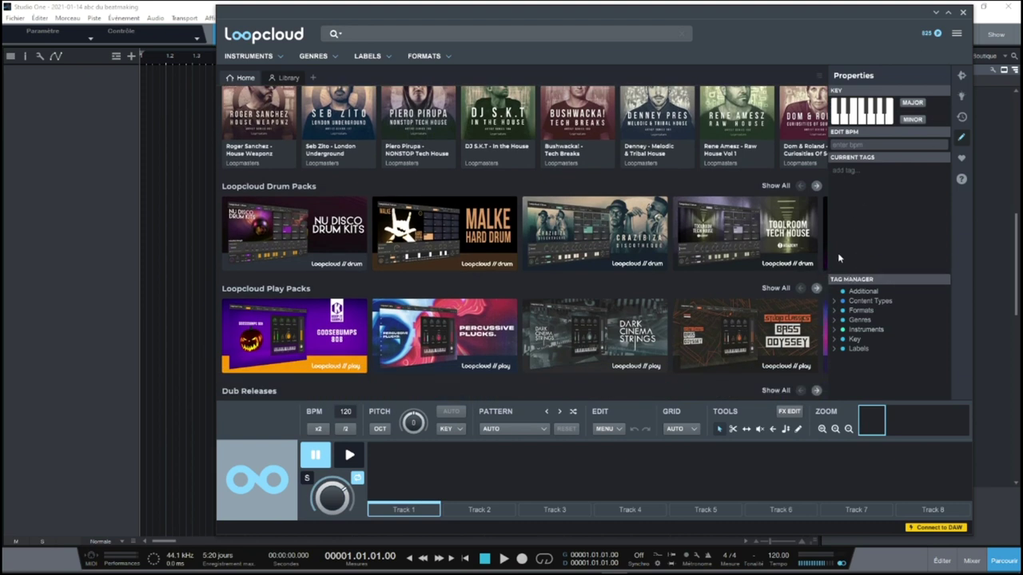
pyautogui.moveTo(822, 289); pyautogui.dragTo(792, 105)
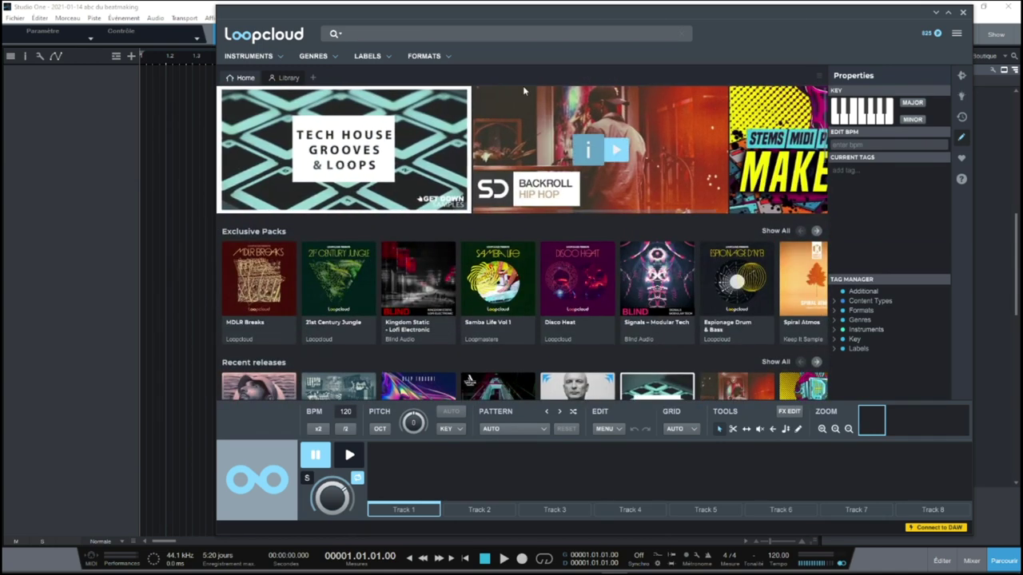
# - Filter the samples by the Mallet instrument and limit the results to the store, excluding the library
pyautogui.click(280, 59)
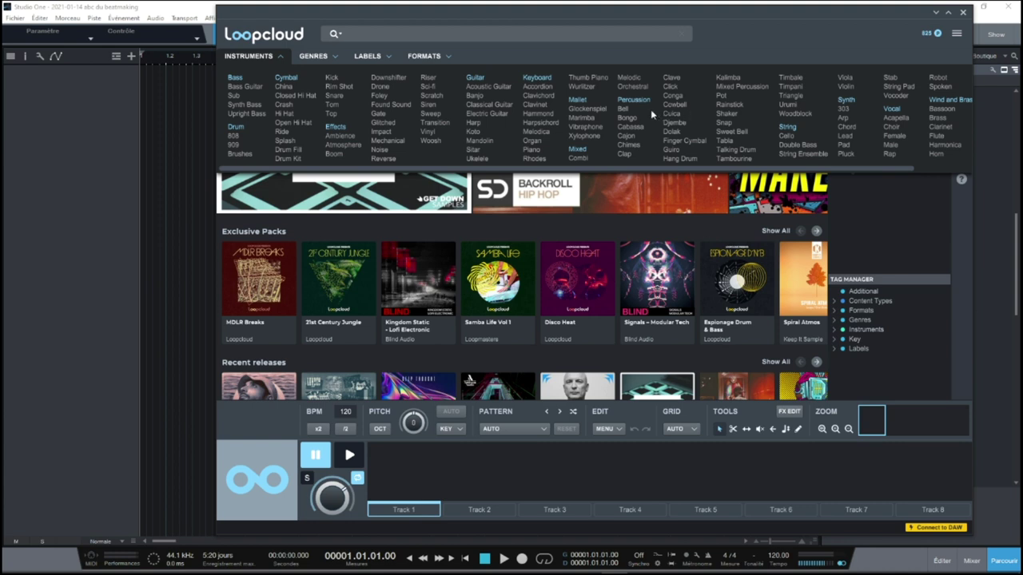
pyautogui.click(577, 100)
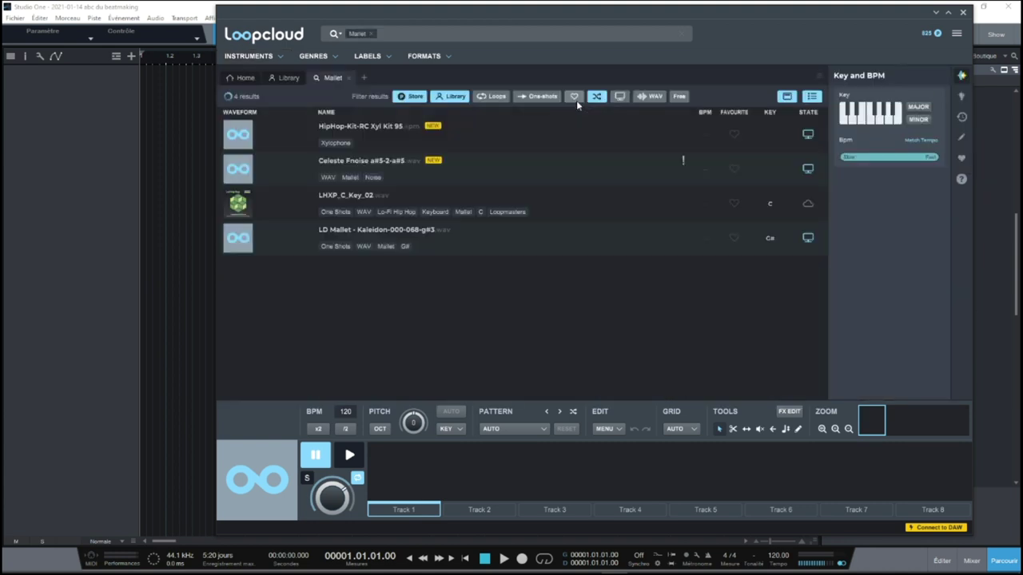
pyautogui.moveTo(357, 143)
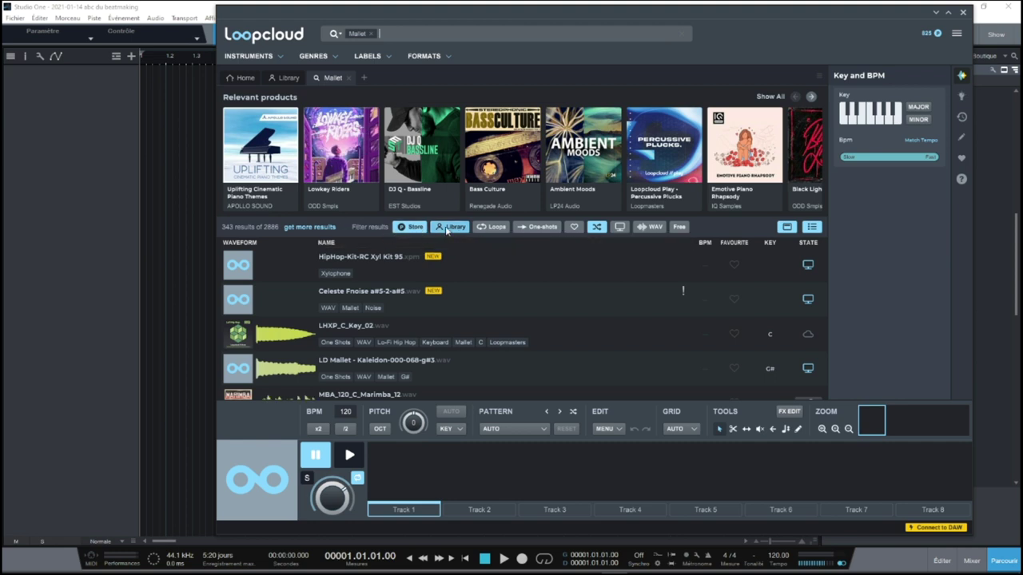
pyautogui.click(447, 230)
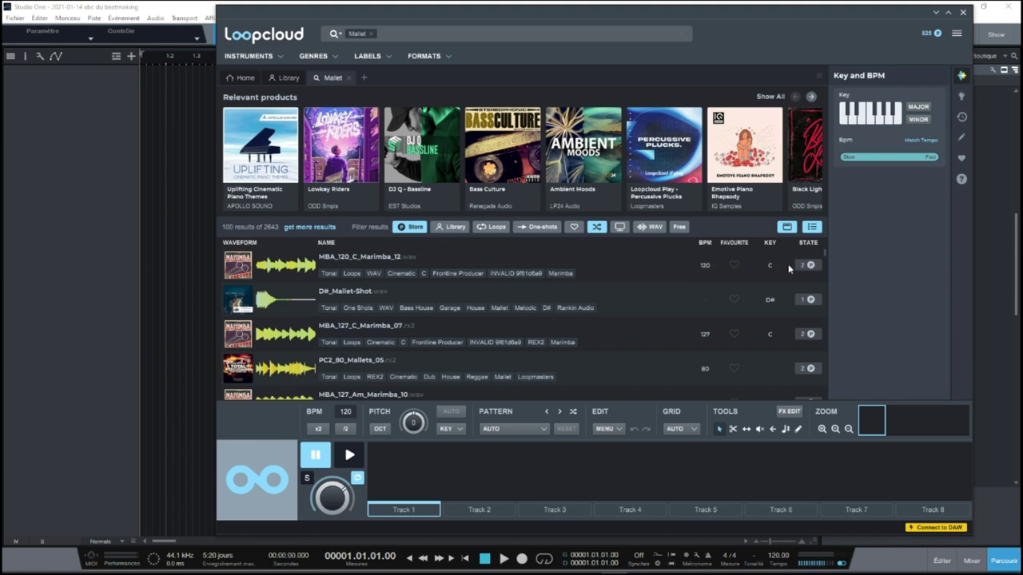
# - Audition the mallet samples MBA_120_C_Marimba_12.wav and D#_Mallet-Shot.wav
pyautogui.click(294, 271)
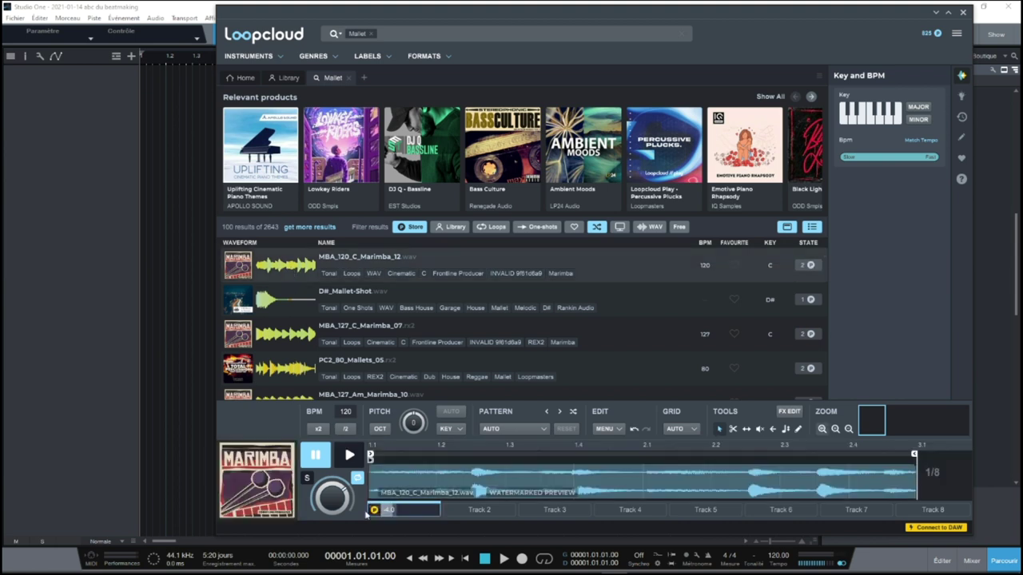
pyautogui.click(350, 455)
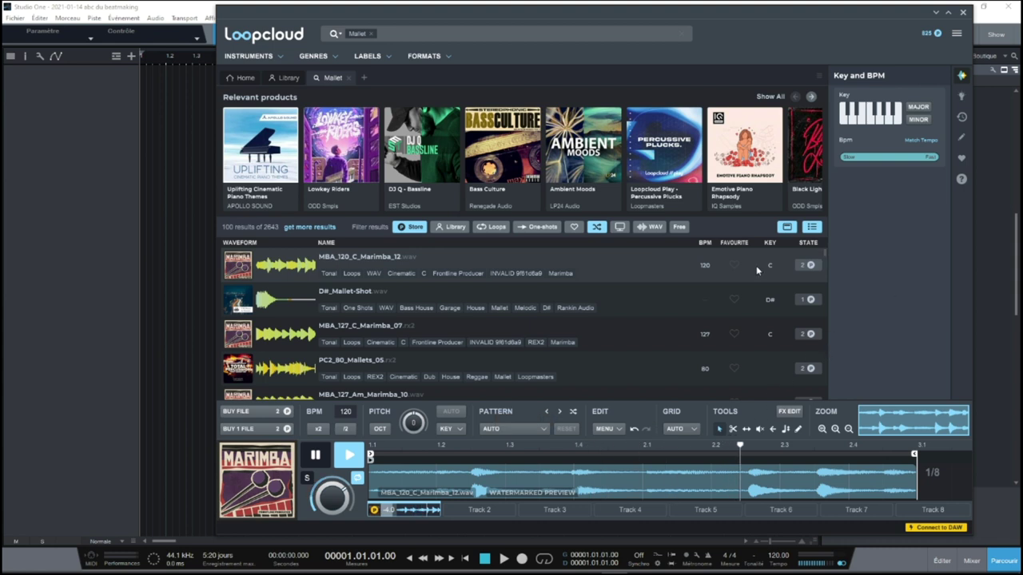
pyautogui.press('space')
pyautogui.click(283, 306)
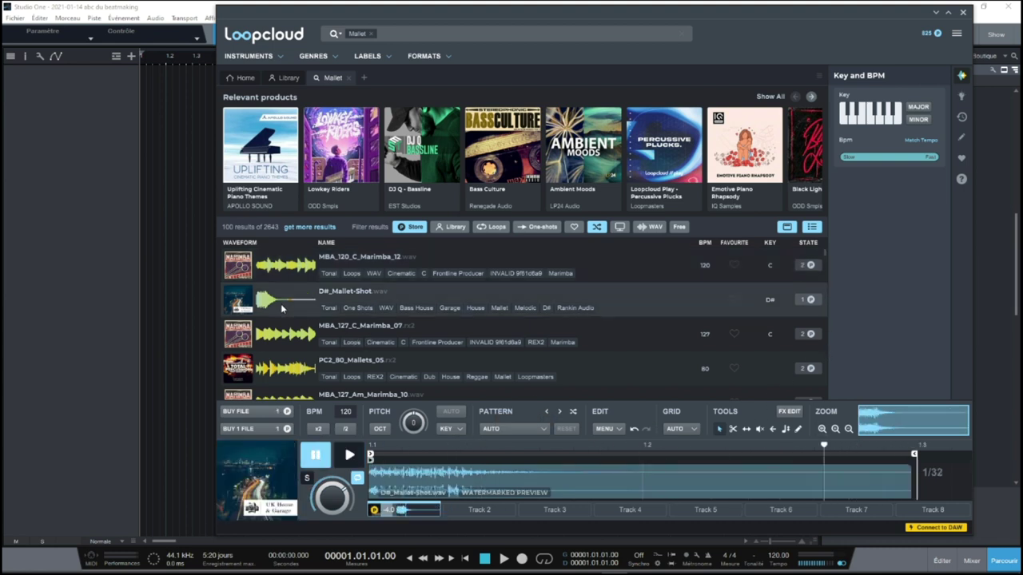
pyautogui.click(349, 455)
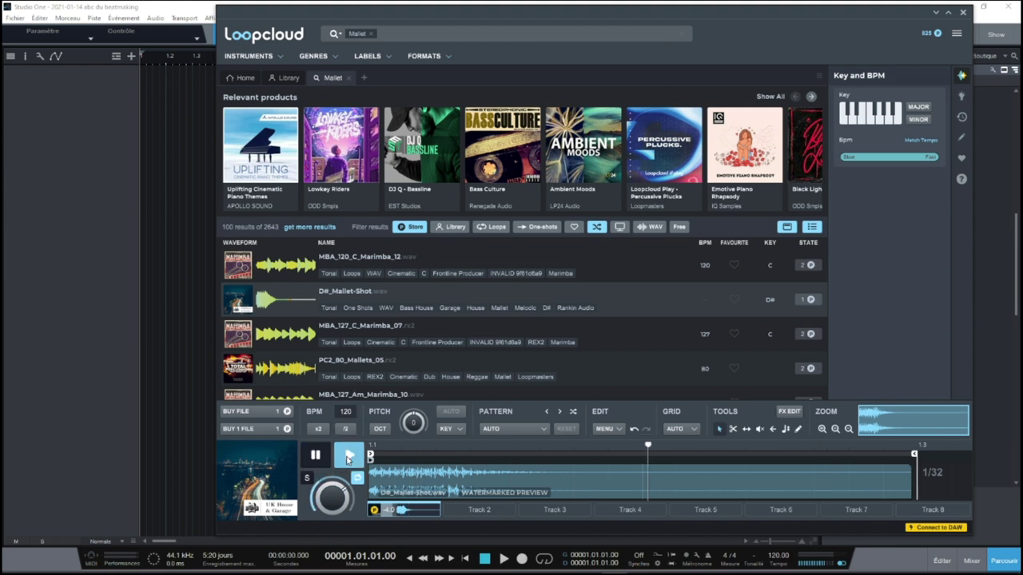
pyautogui.press('space')
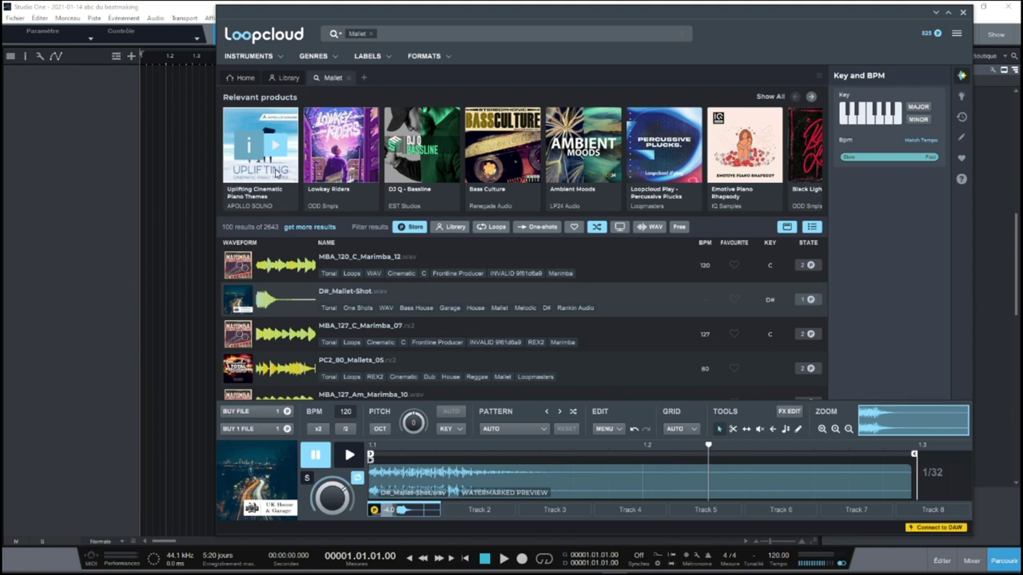
# - Audition UCP_86_G#maj_Maturity_Celeste_Piano_Theme.wav from the Uplifting Cinematic Piano Themes pack, and close the pack's page
pyautogui.click(249, 149)
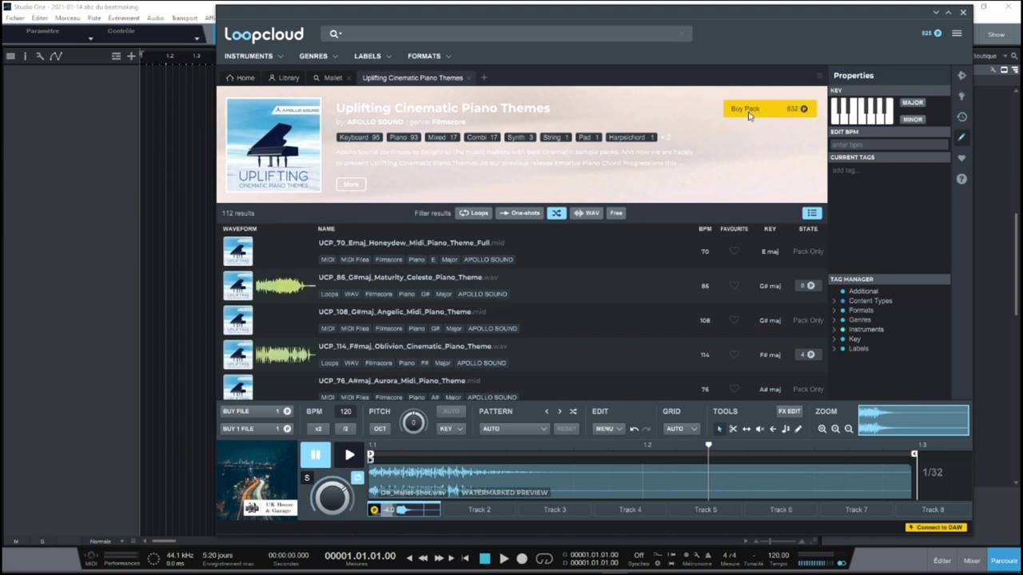
pyautogui.click(345, 244)
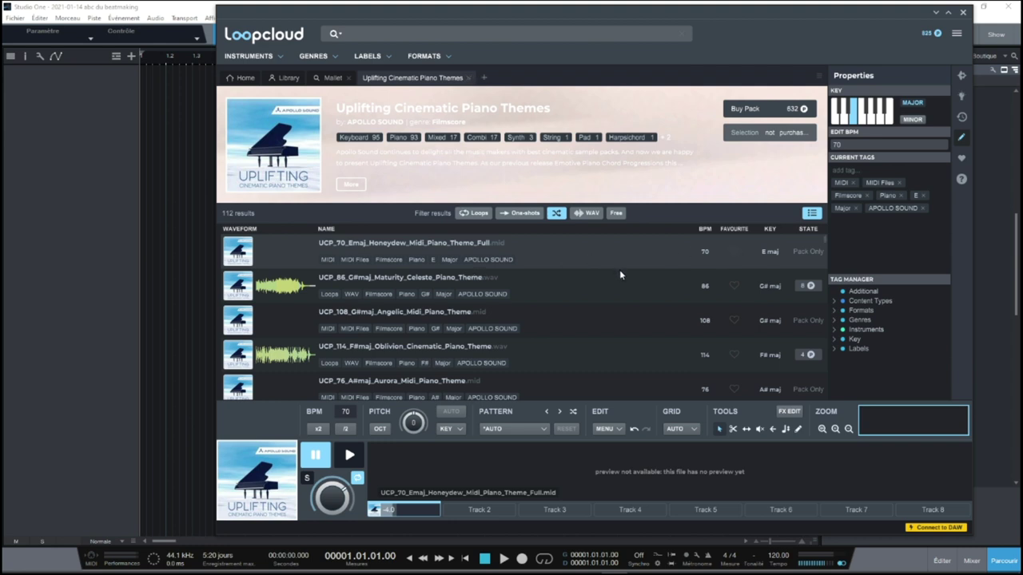
pyautogui.click(275, 295)
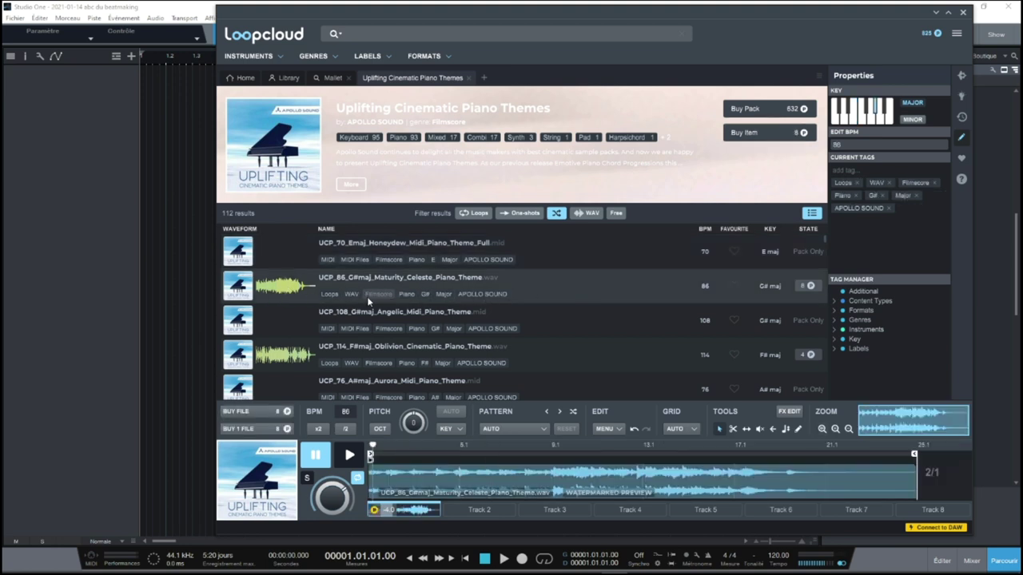
pyautogui.click(350, 459)
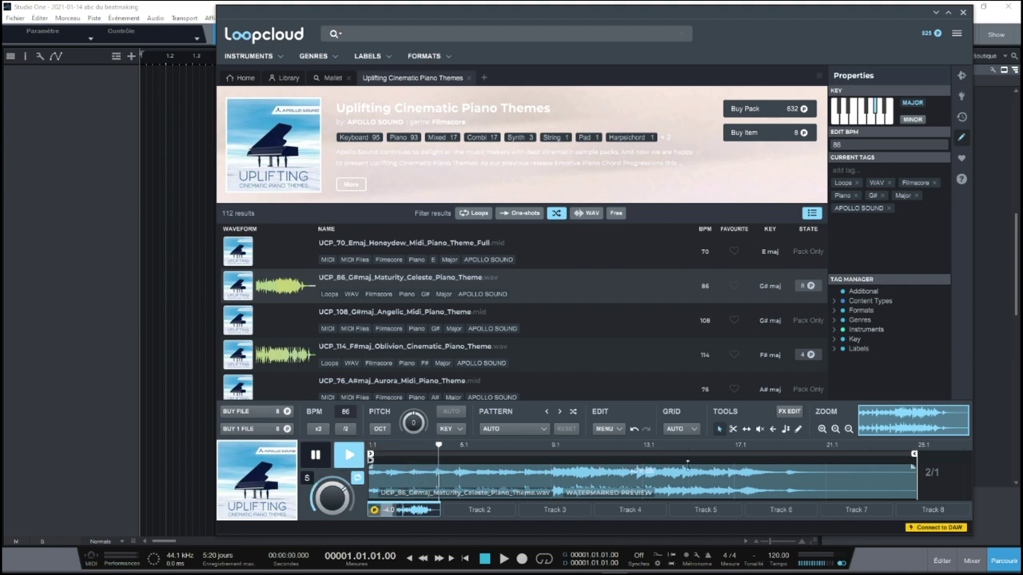
pyautogui.click(314, 458)
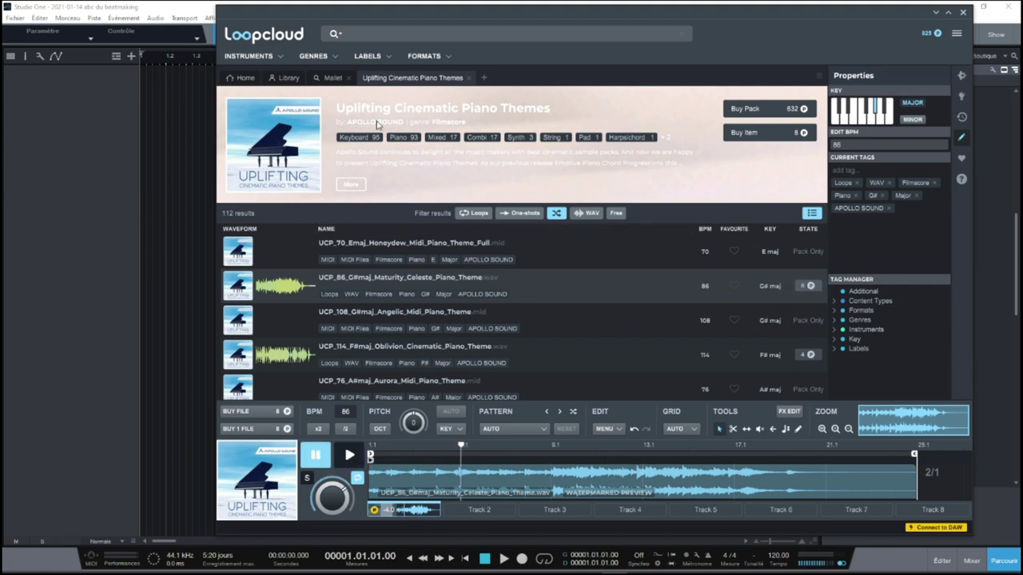
pyautogui.click(470, 78)
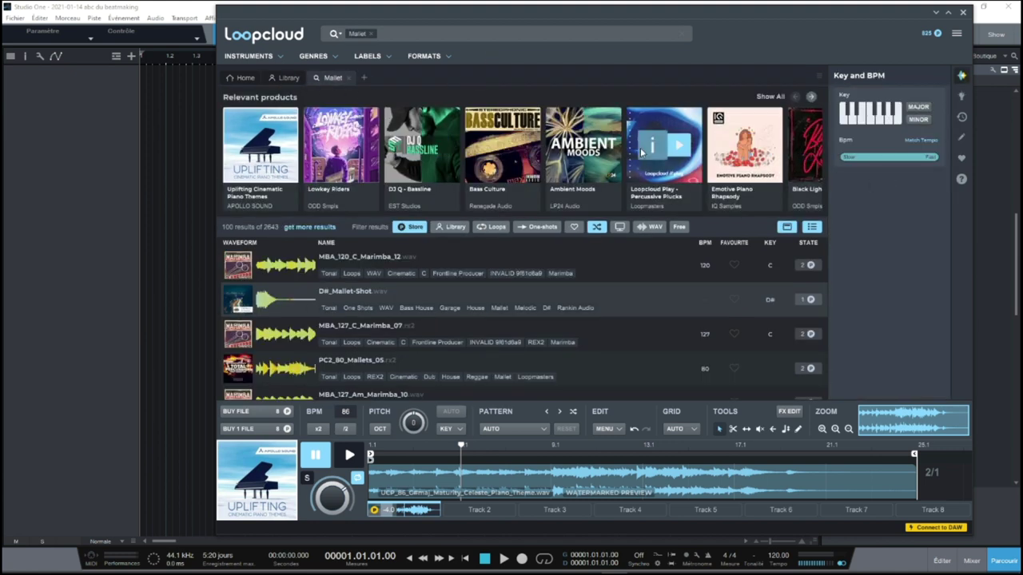
# - Replace the Mallet instrument filter with the 808 drum filter
pyautogui.click(268, 57)
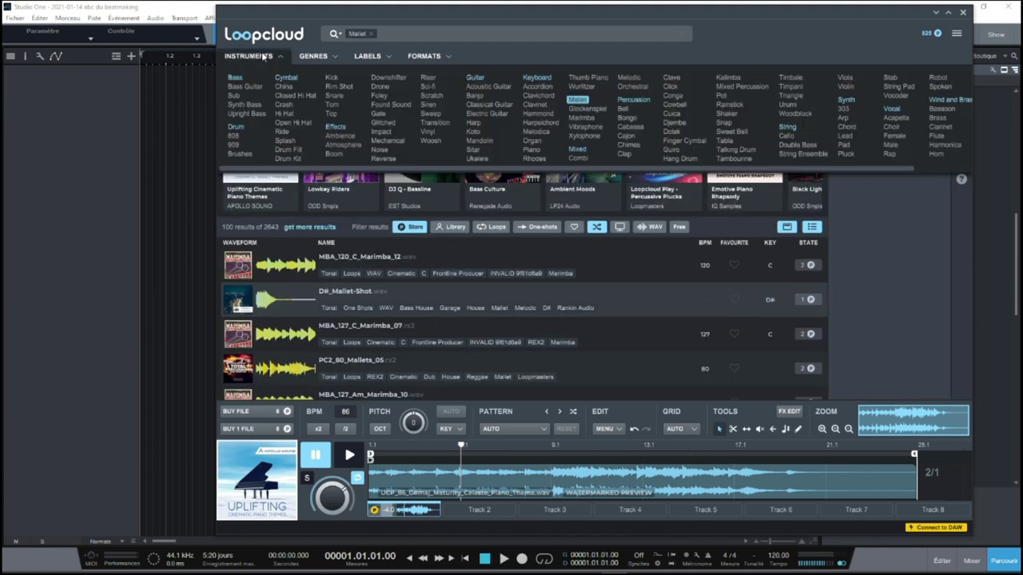
pyautogui.click(235, 127)
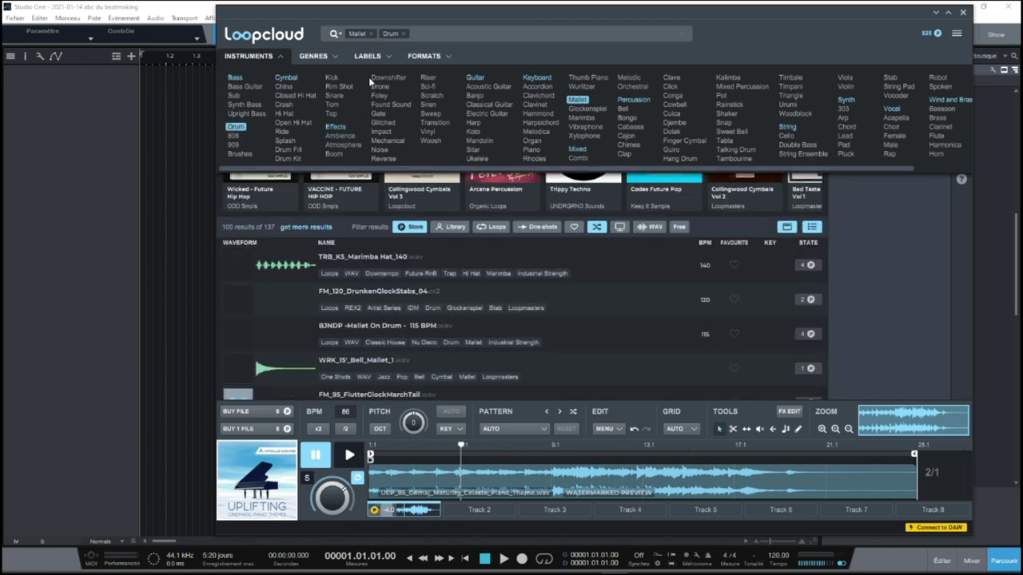
pyautogui.click(370, 34)
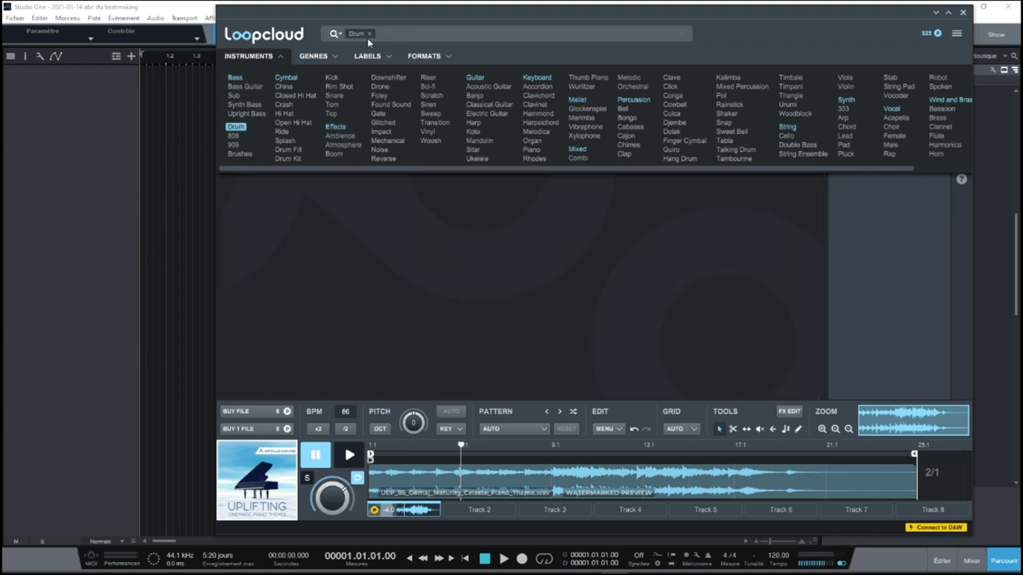
pyautogui.click(233, 137)
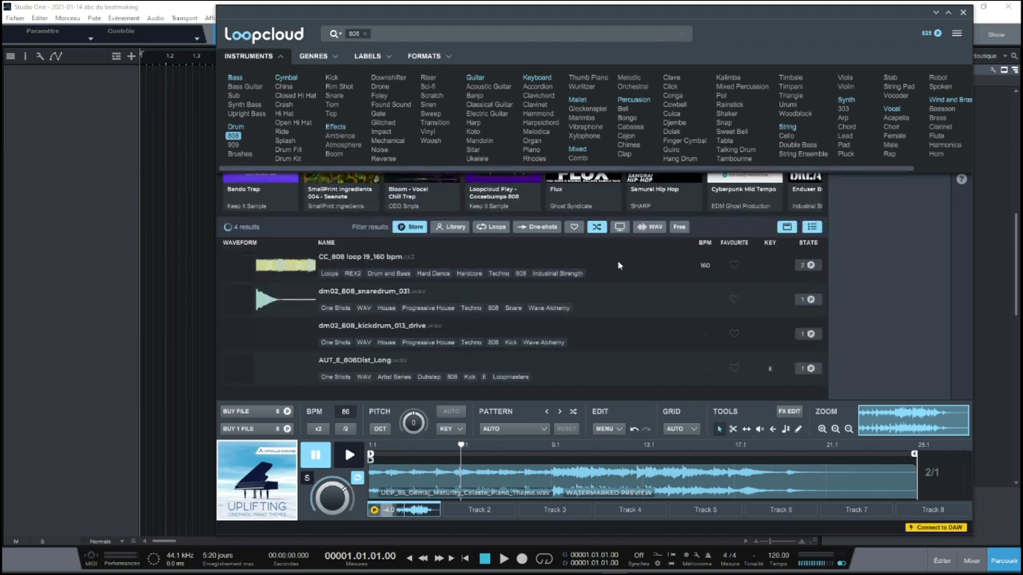
# - Audition the first four 808 results, from CC_808 loop 19_160 bpm to AUT_E_808Dist_Long
pyautogui.click(274, 270)
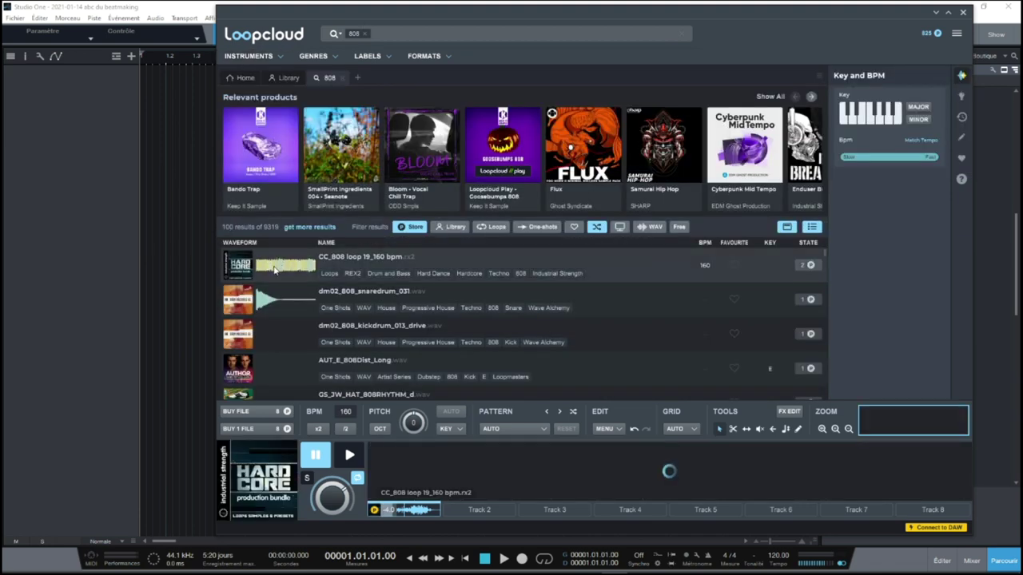
pyautogui.click(350, 457)
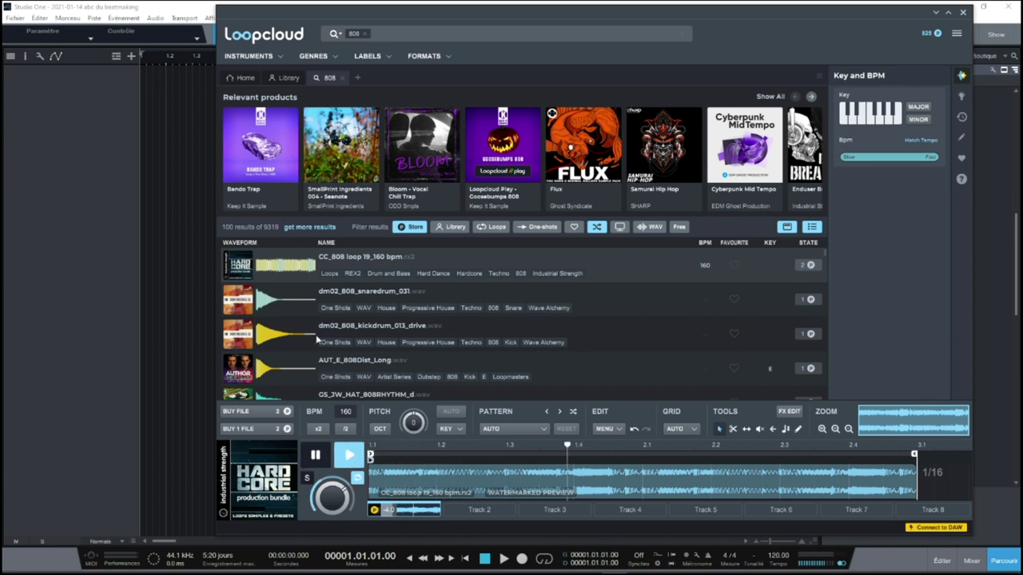
pyautogui.click(276, 305)
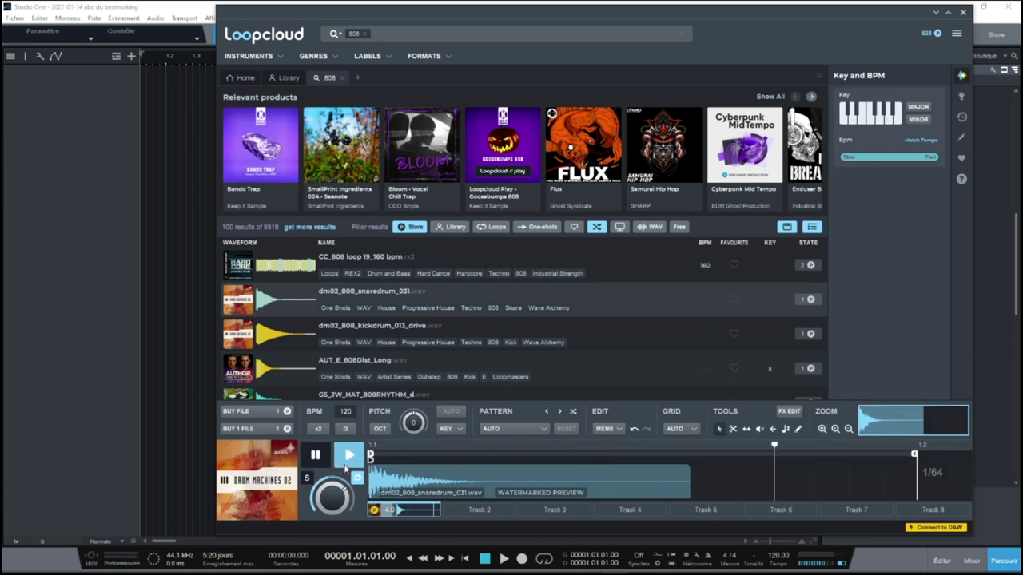
pyautogui.click(285, 335)
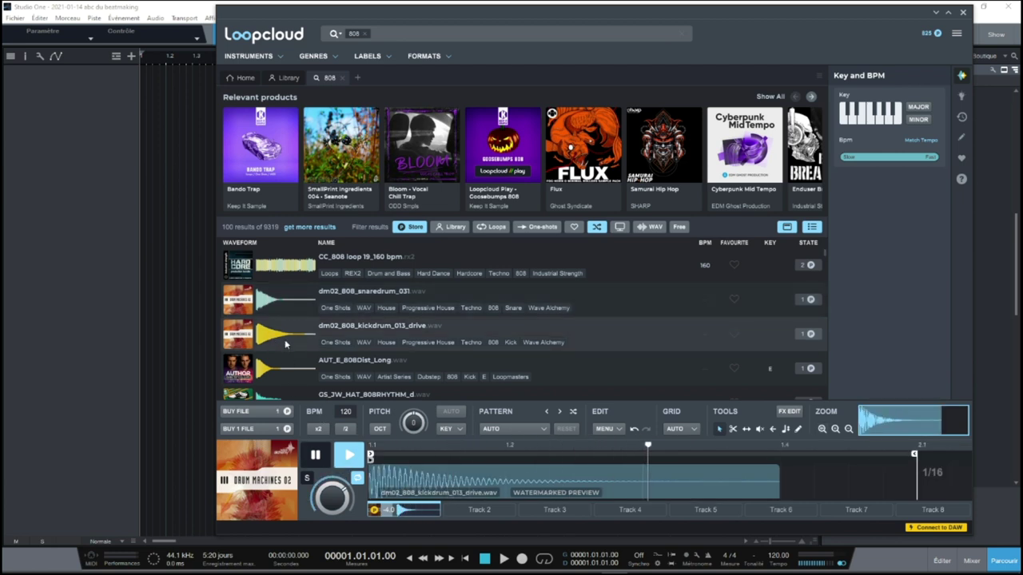
pyautogui.click(298, 367)
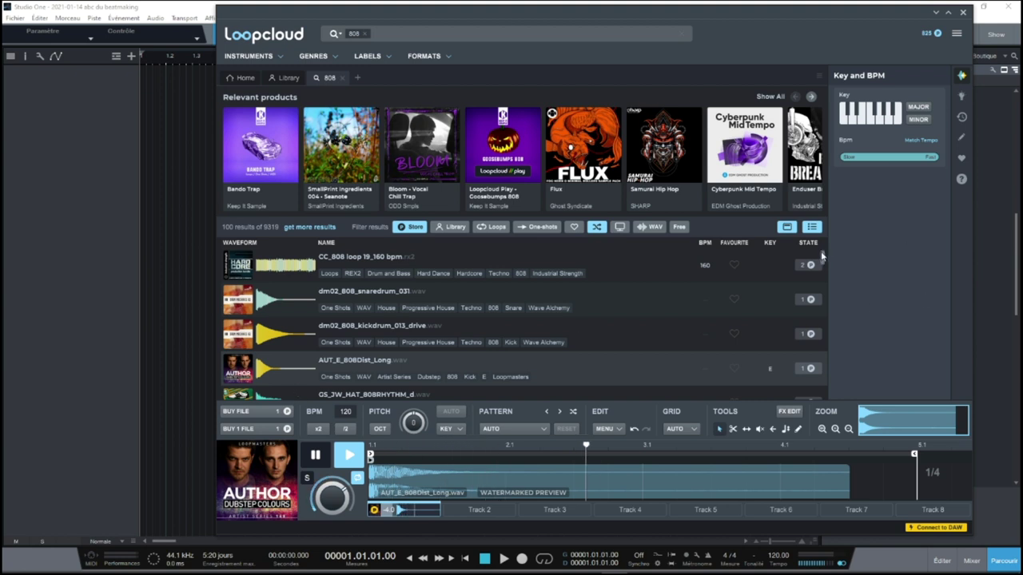
# - Audition more 808 samples further down the list, including wattd_808_htom_63 and wattd_808_oh1_66, and stop the playback
pyautogui.scroll(-3, 284, 317)
pyautogui.click(283, 271)
pyautogui.click(283, 316)
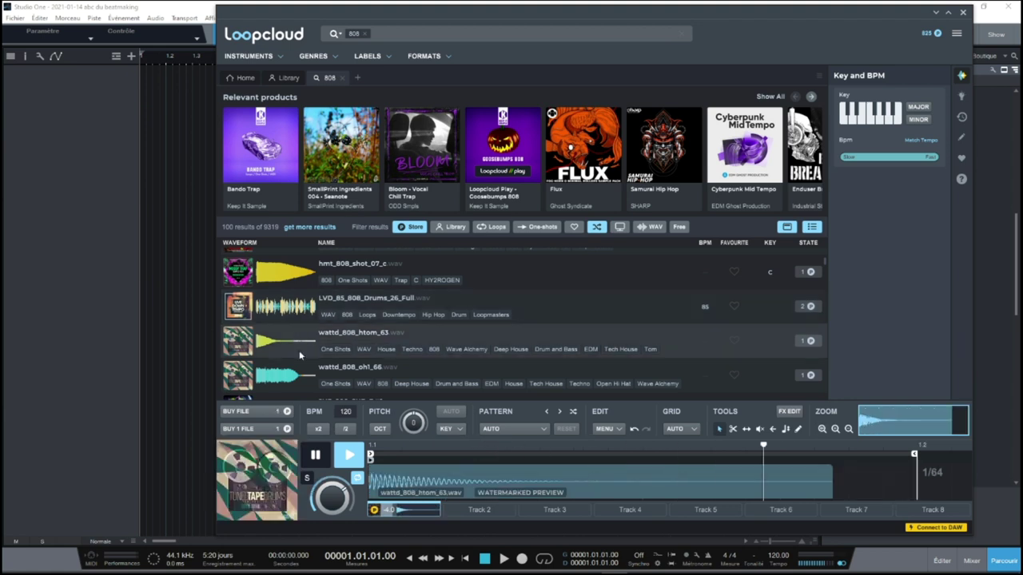
pyautogui.click(283, 374)
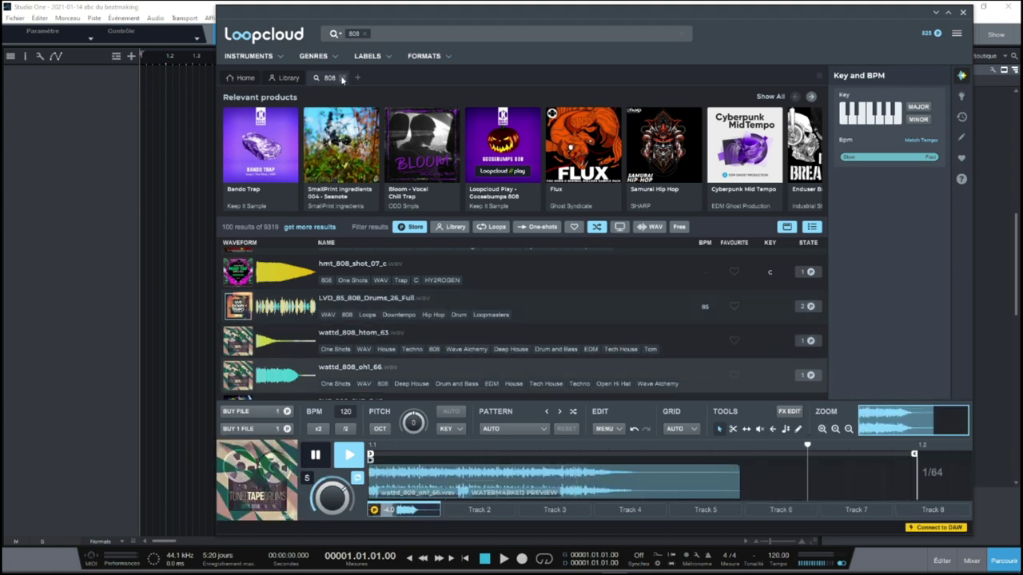
pyautogui.click(316, 454)
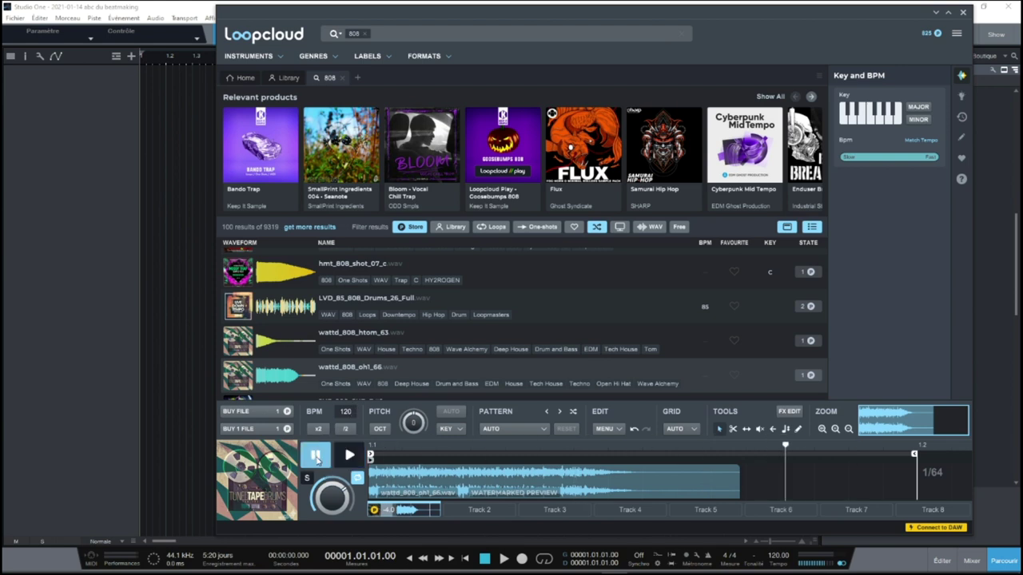
# - Replace the 808 filter with the String instrument filter and add the Jazz genre
pyautogui.click(279, 56)
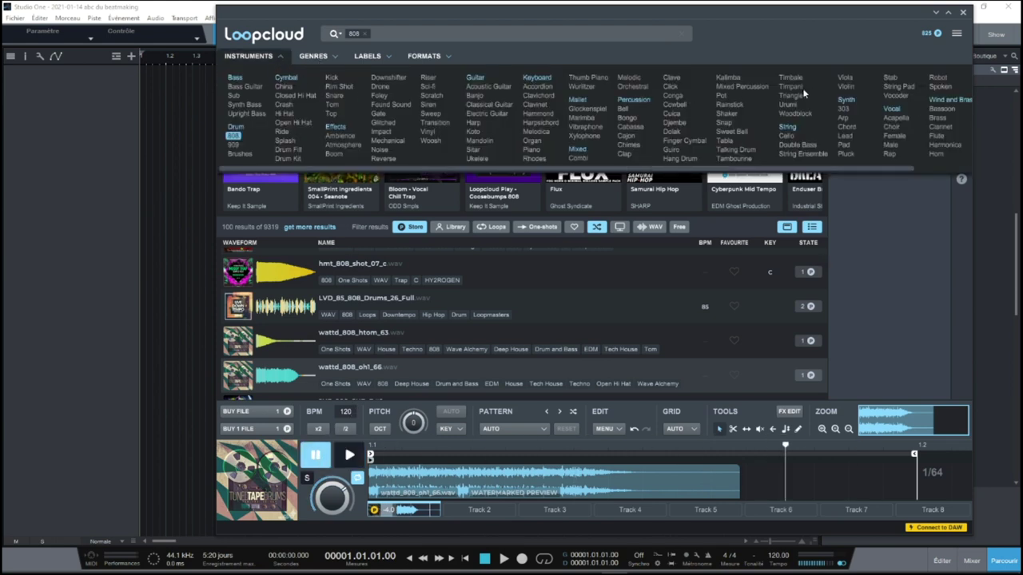
pyautogui.click(787, 128)
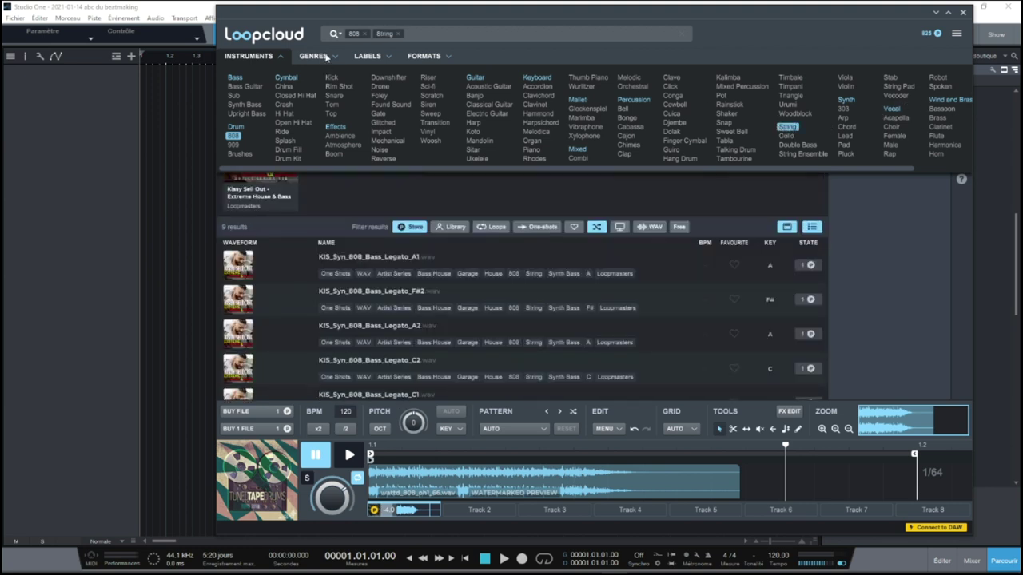
pyautogui.click(366, 35)
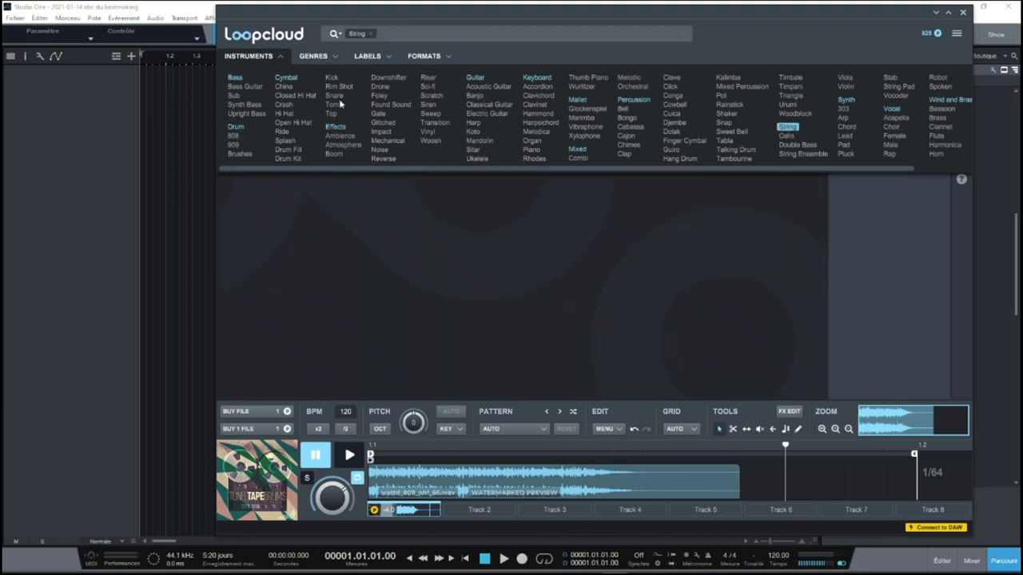
pyautogui.click(319, 58)
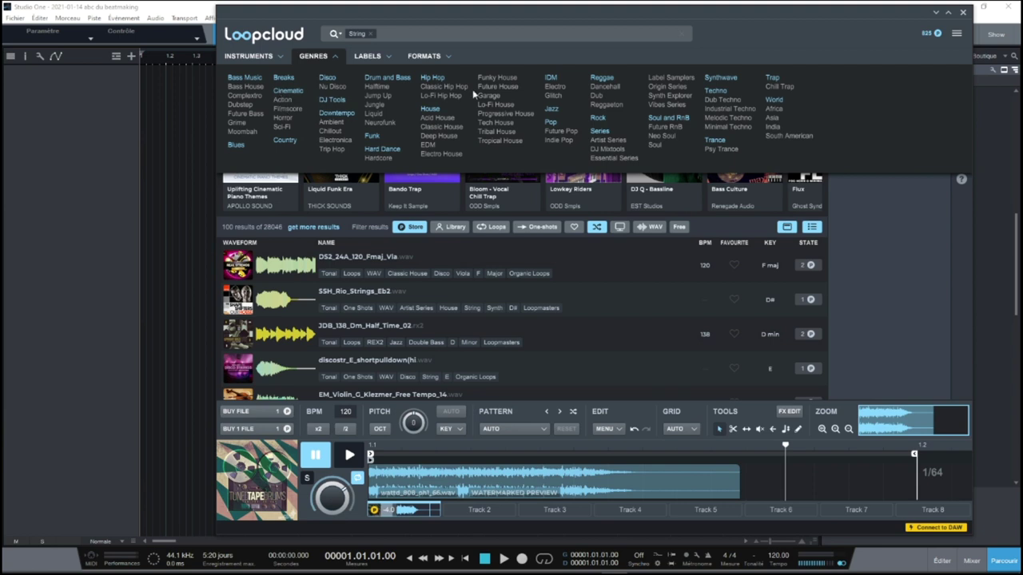
pyautogui.click(552, 108)
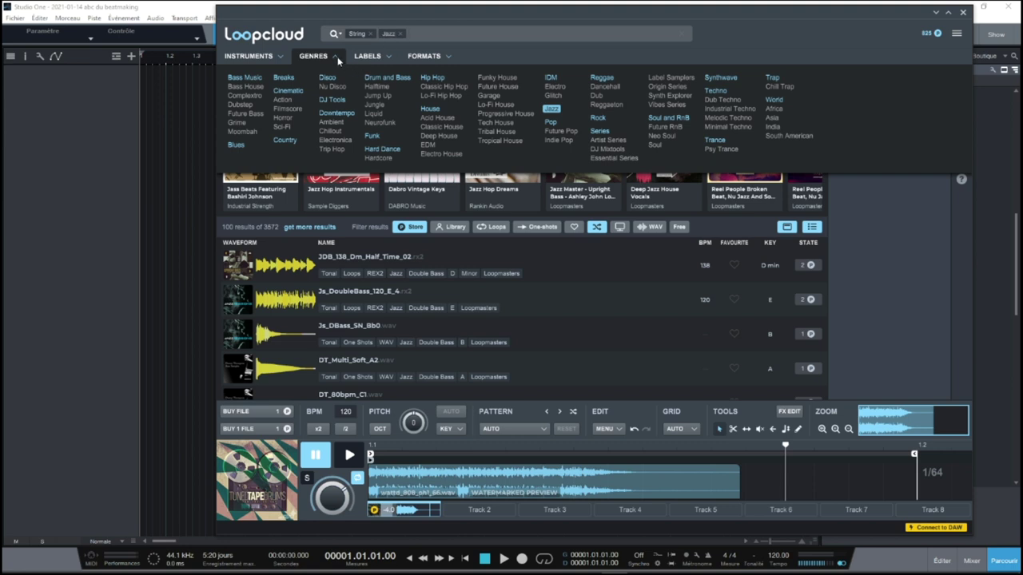
# - Audition jazz string samples, including JDB_138_Dm_Half_Time_02, Js_DoubleBass_120_E_4, DT_Multi_Soft_A2 and DT_100bpm_A5, and stop the playback
pyautogui.click(284, 267)
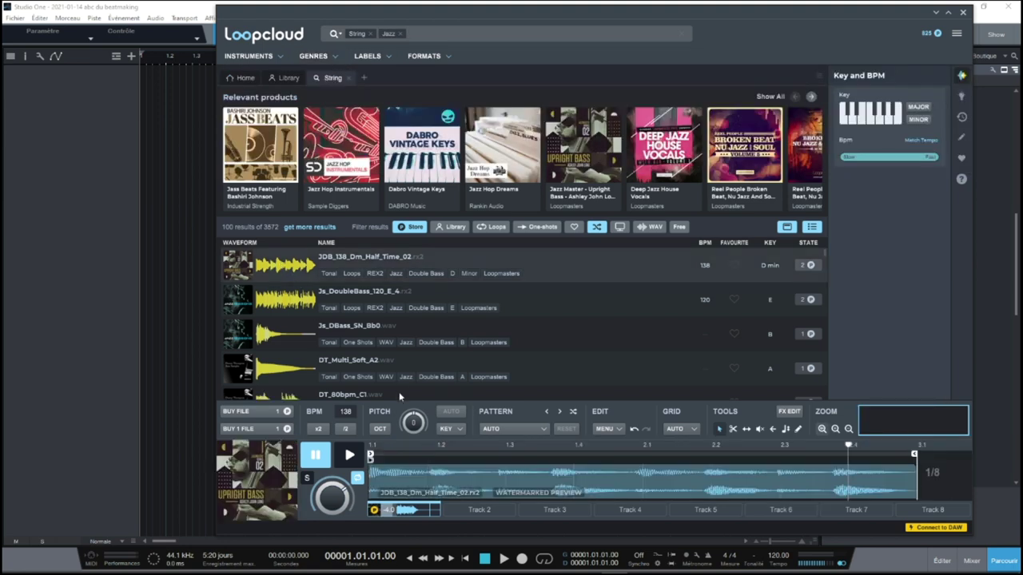
pyautogui.click(287, 311)
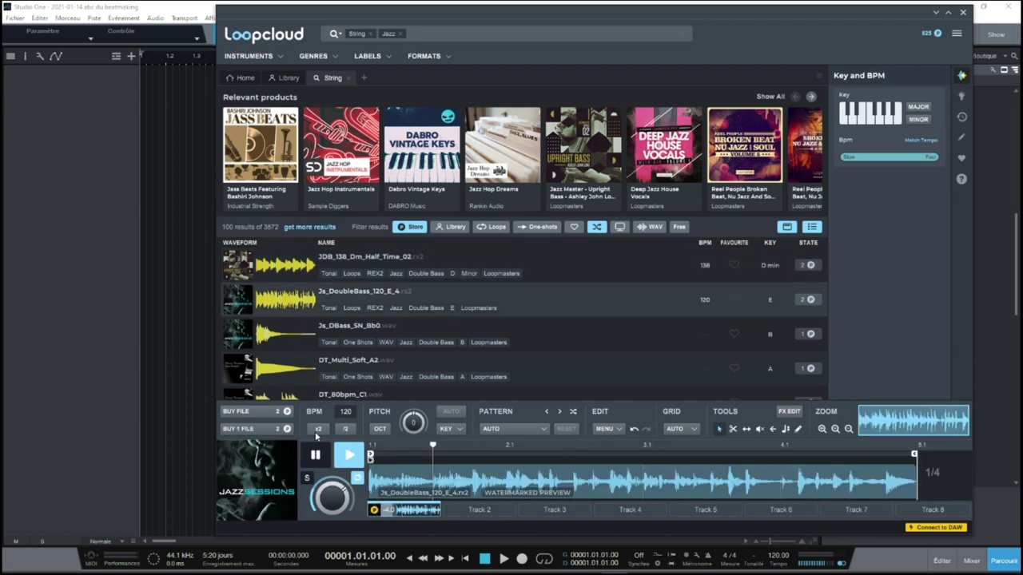
pyautogui.press('Down')
pyautogui.press('Down')
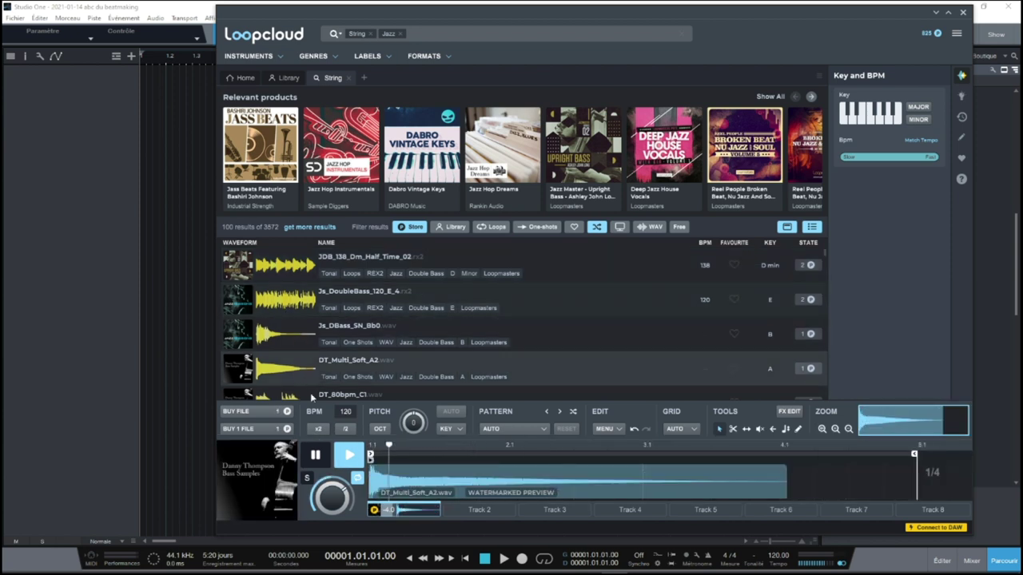
pyautogui.scroll(-5, 560, 319)
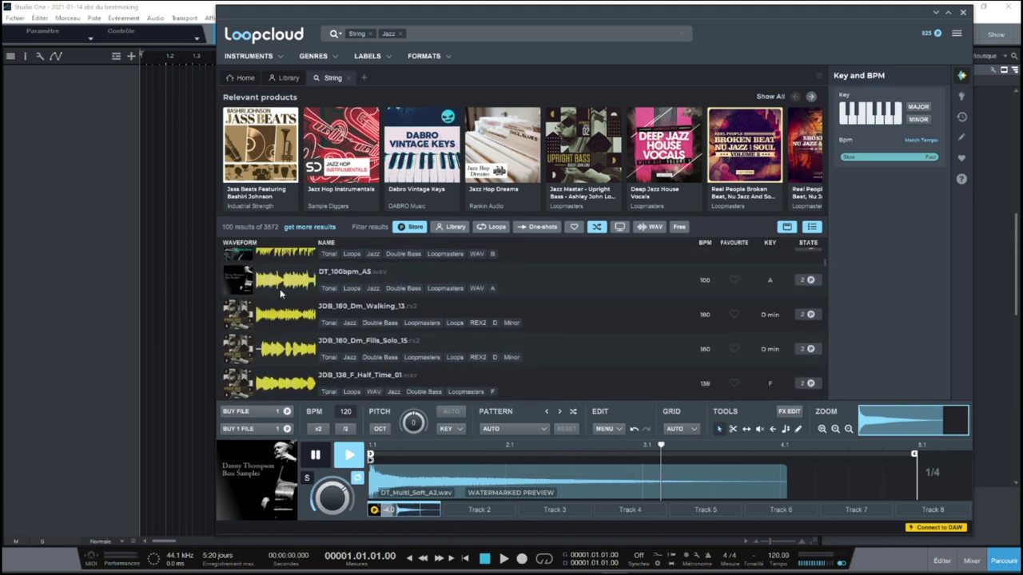
pyautogui.click(278, 296)
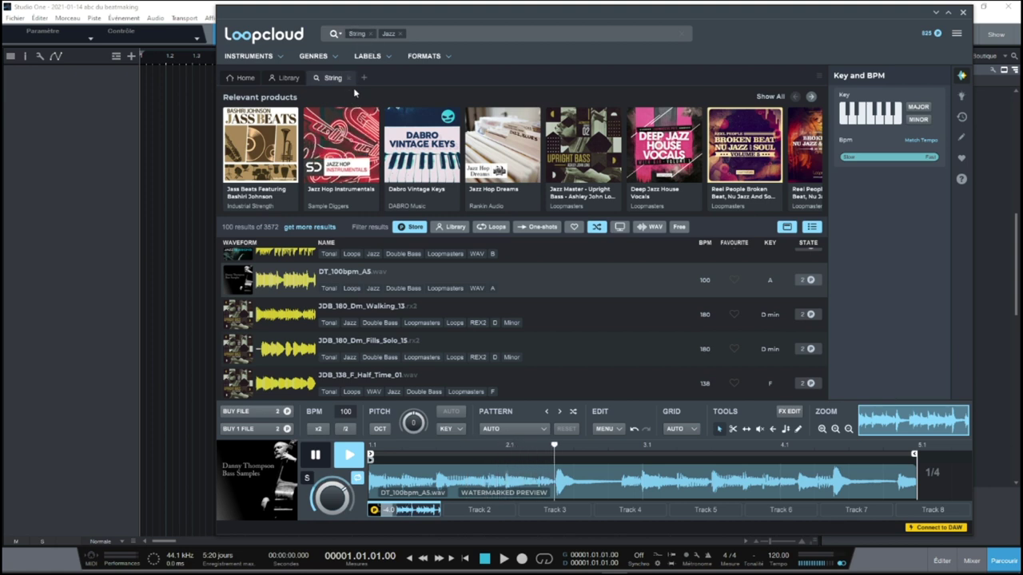
pyautogui.click(317, 455)
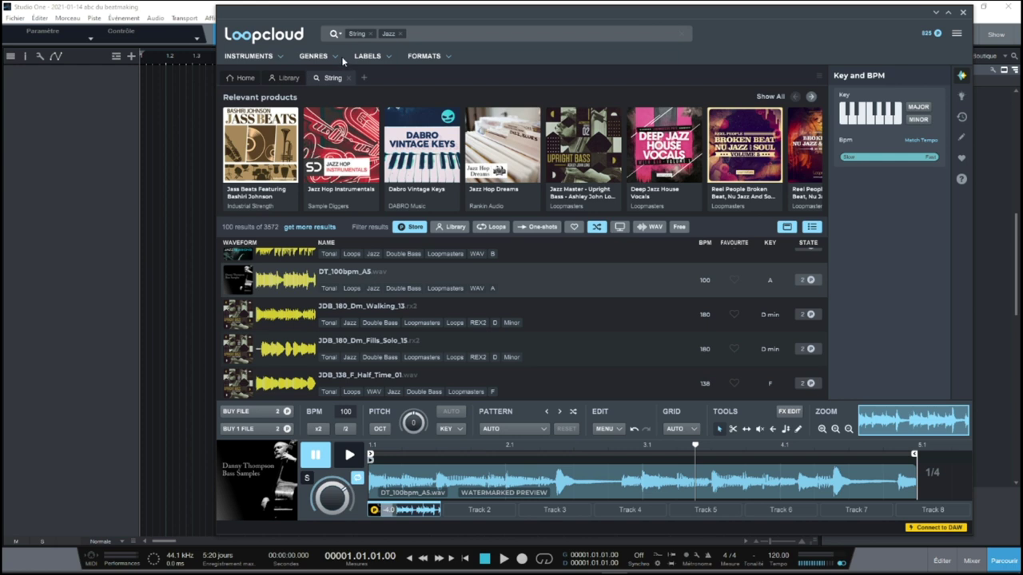
# - Replace the String filter with Violin and audition the jazz violin loops from RP5_98_Db_Violin_1.wav to RP4_100_Ab_Bb_C_VIOLIN.rx2
pyautogui.click(279, 58)
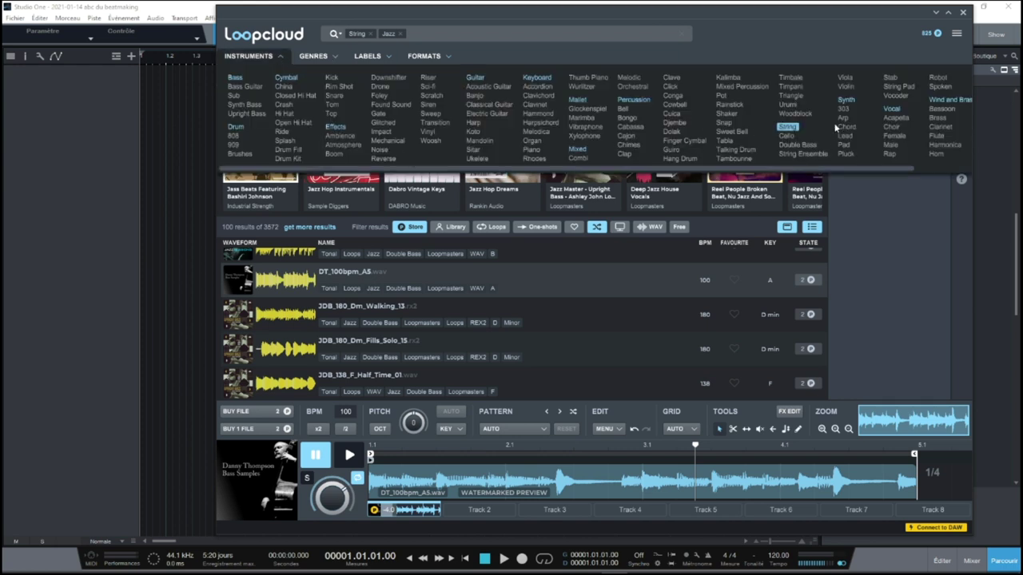
pyautogui.click(845, 86)
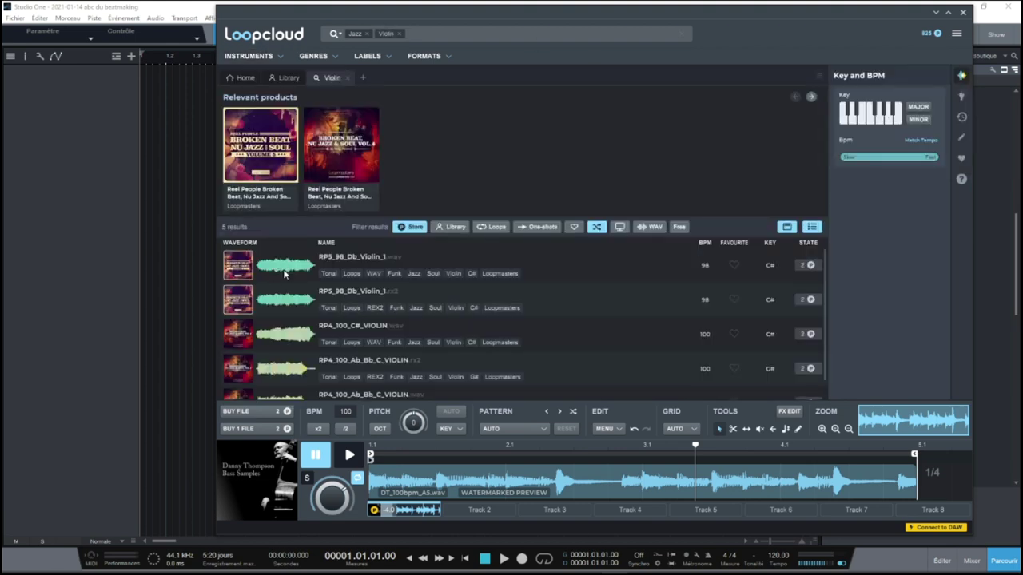
pyautogui.click(284, 270)
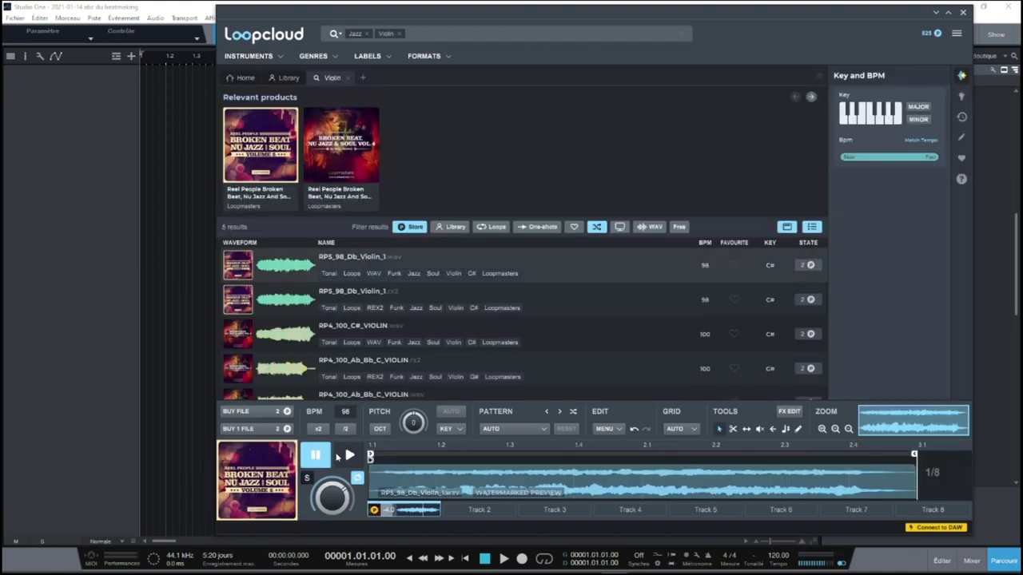
pyautogui.click(349, 457)
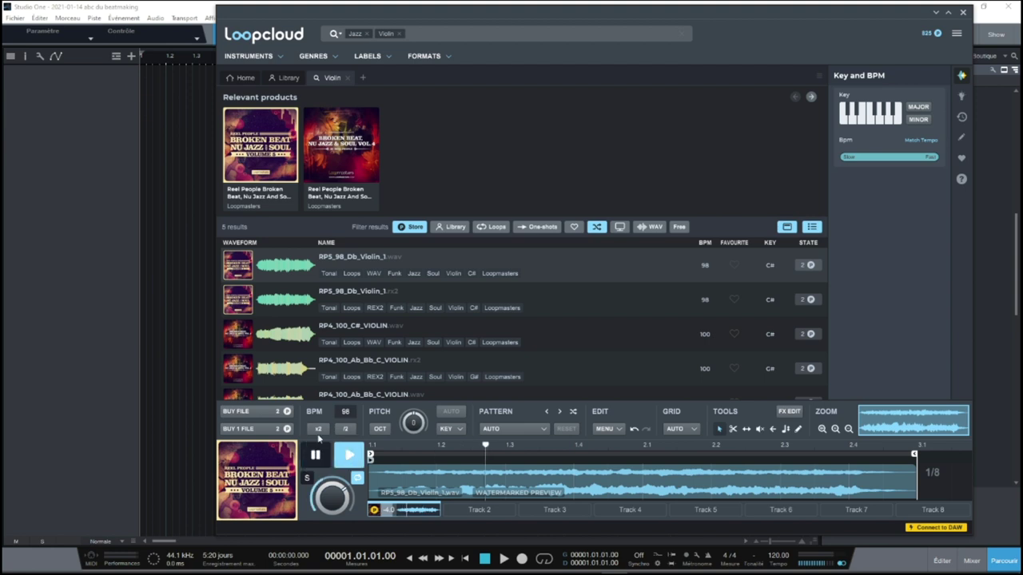
pyautogui.click(277, 300)
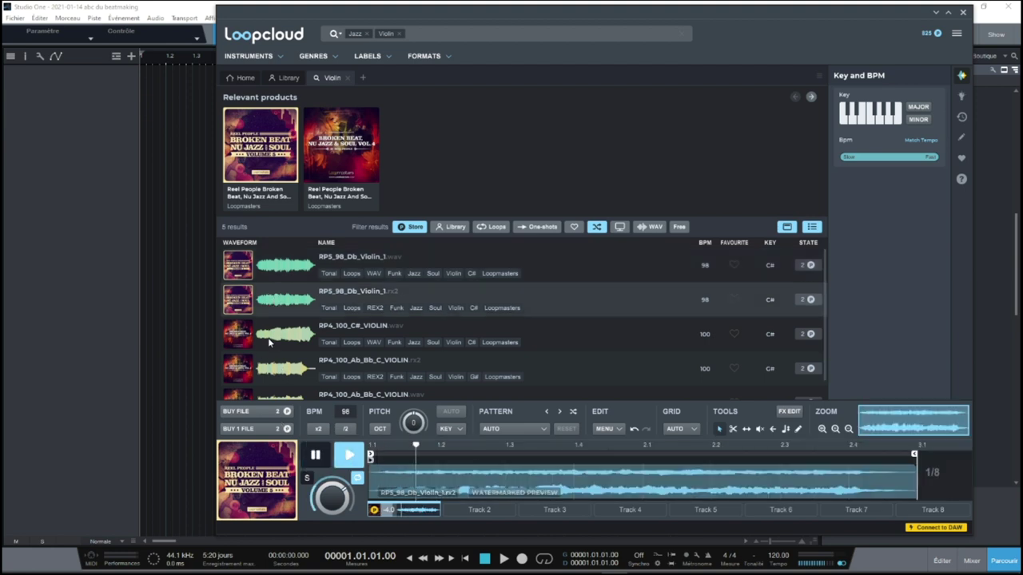
pyautogui.click(274, 335)
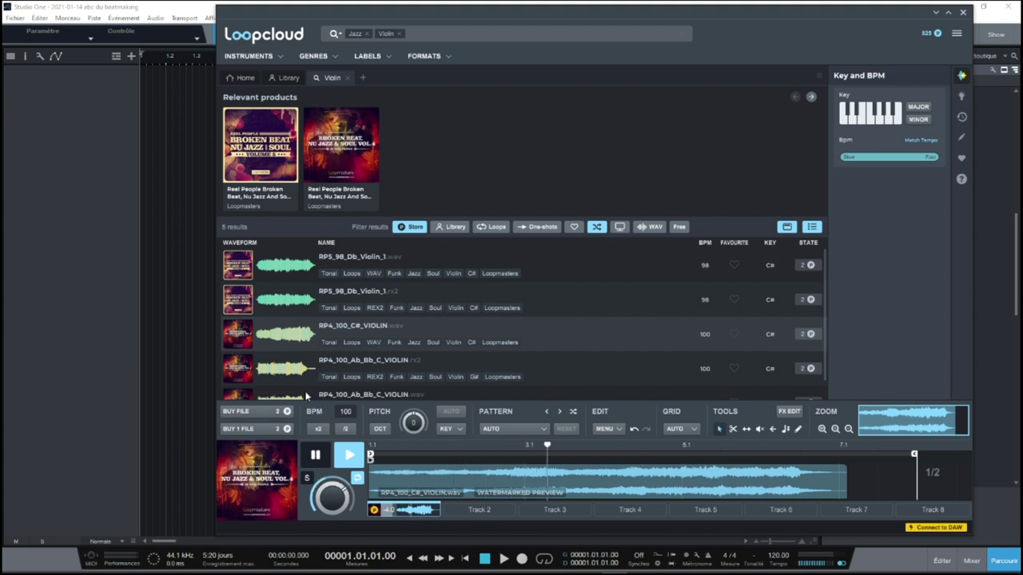
pyautogui.click(293, 373)
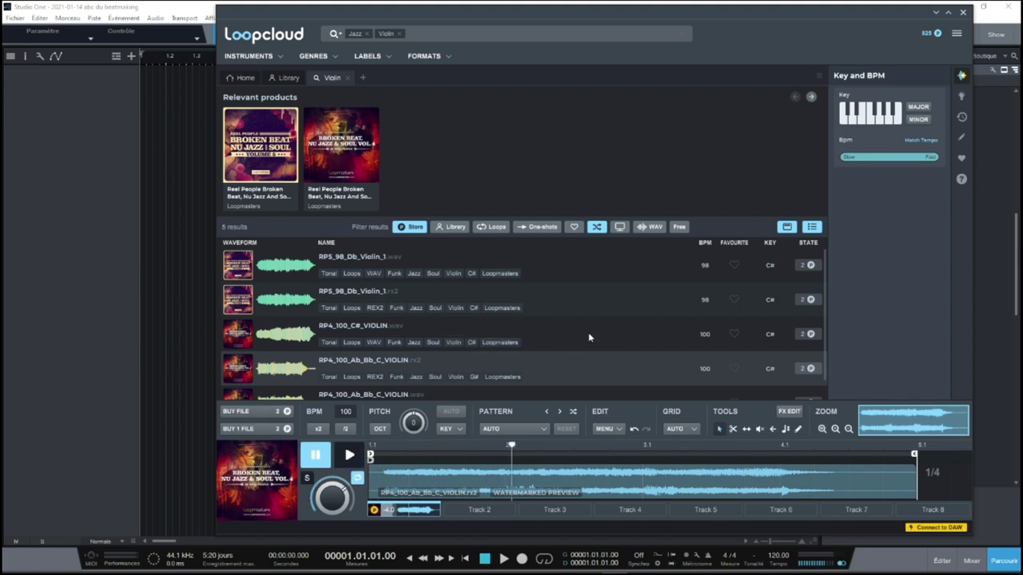
pyautogui.scroll(-1, 828, 279)
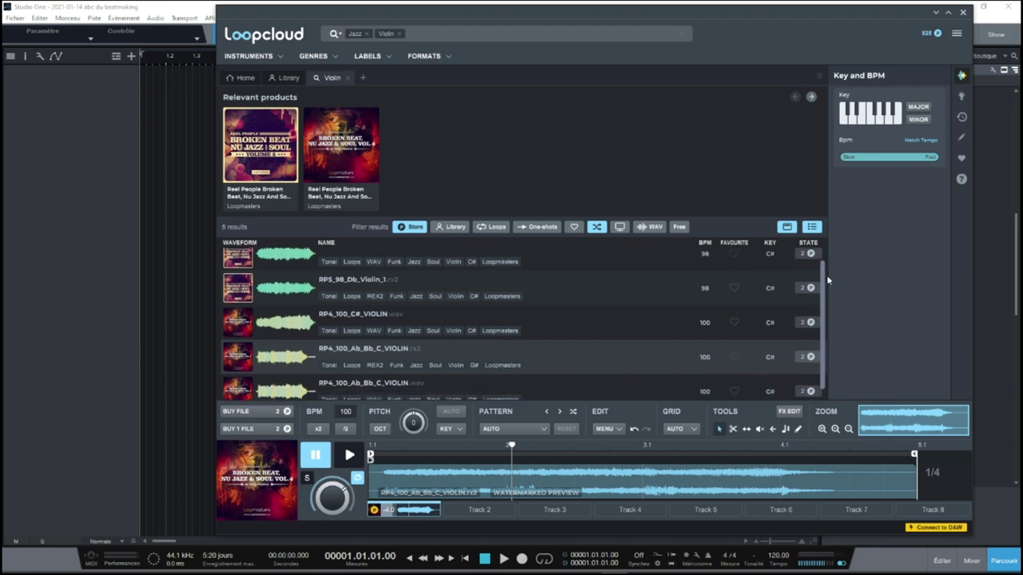
pyautogui.scroll(-1, 828, 280)
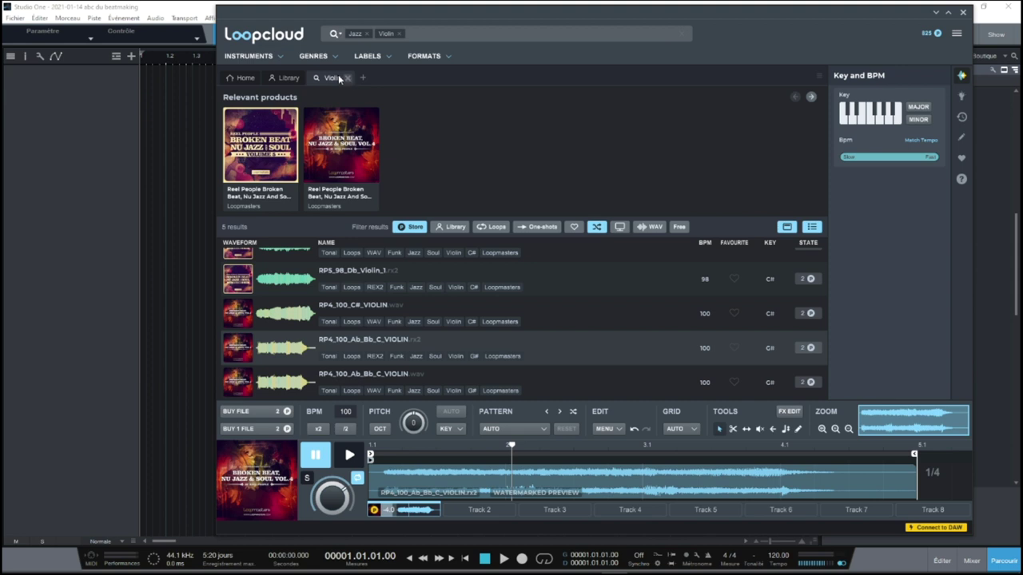
# - Clear the Violin and Jazz filters, and browse the sample pack folders in the library
pyautogui.click(400, 35)
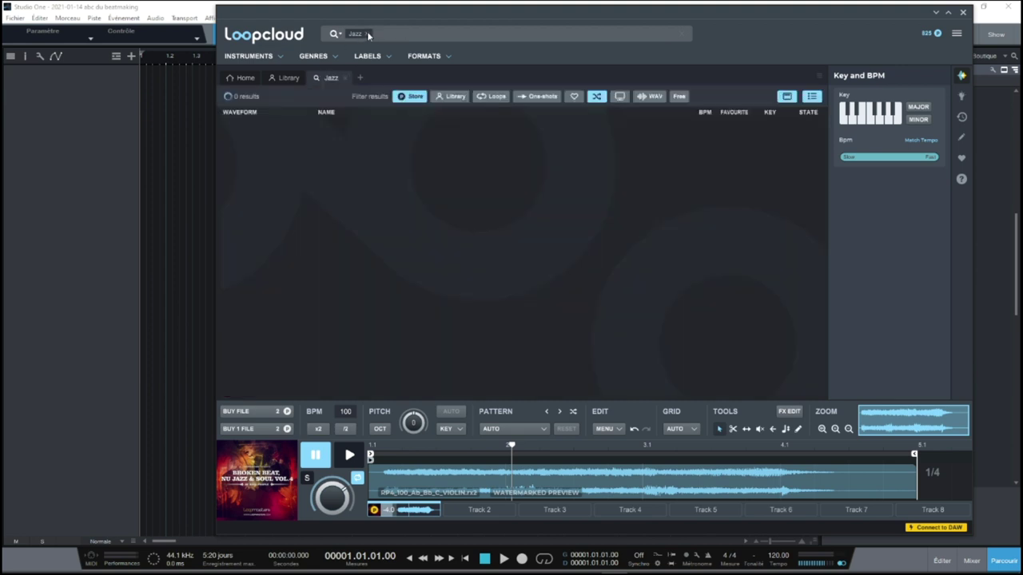
pyautogui.click(368, 35)
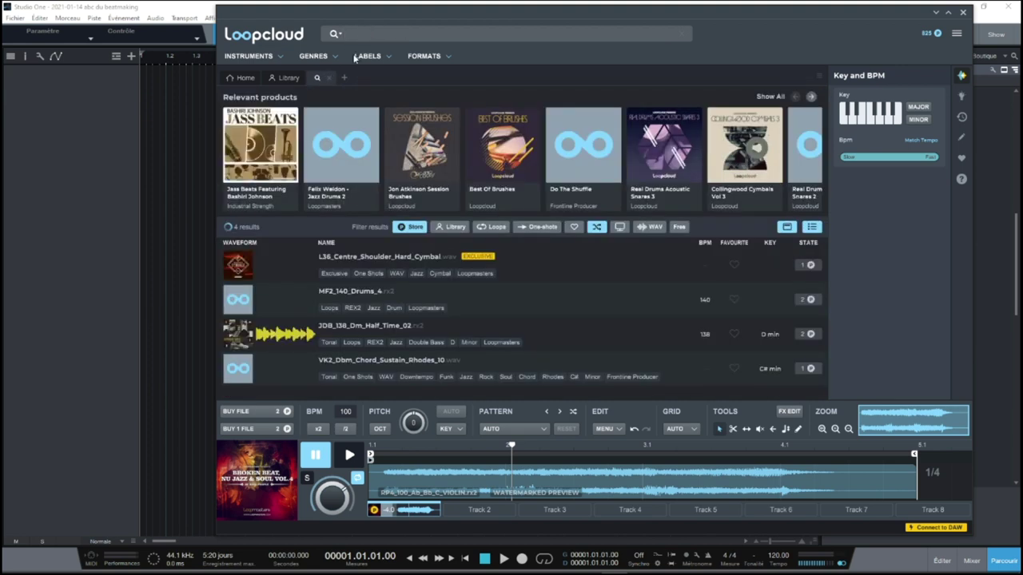
pyautogui.click(286, 78)
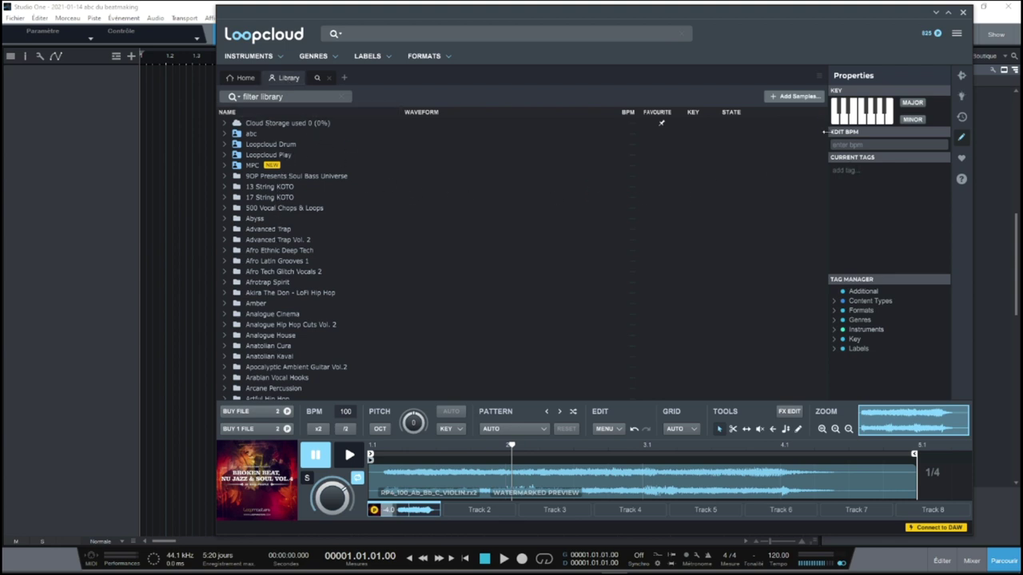
pyautogui.moveTo(823, 127); pyautogui.dragTo(882, 401)
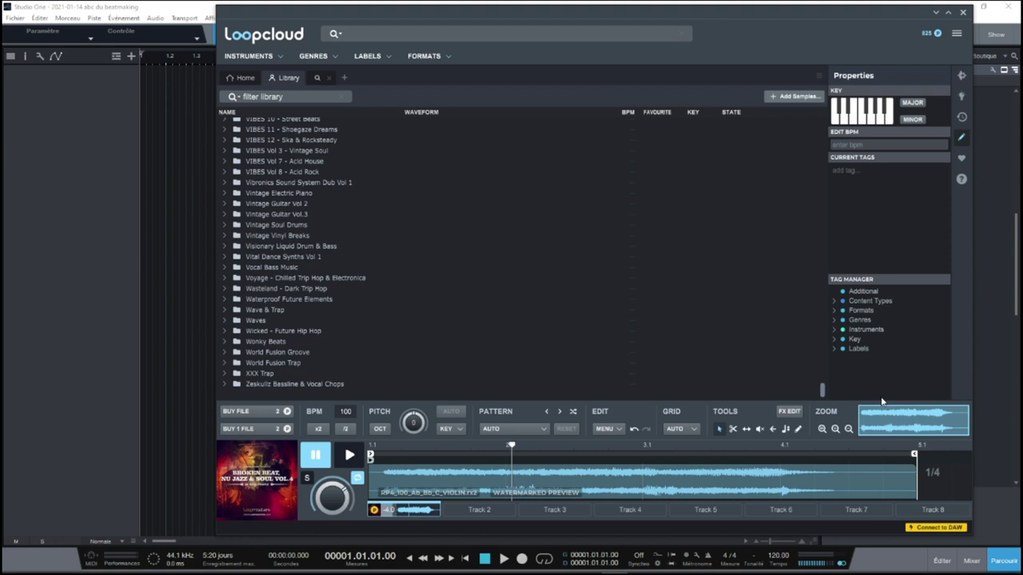
pyautogui.moveTo(881, 399); pyautogui.dragTo(846, 311)
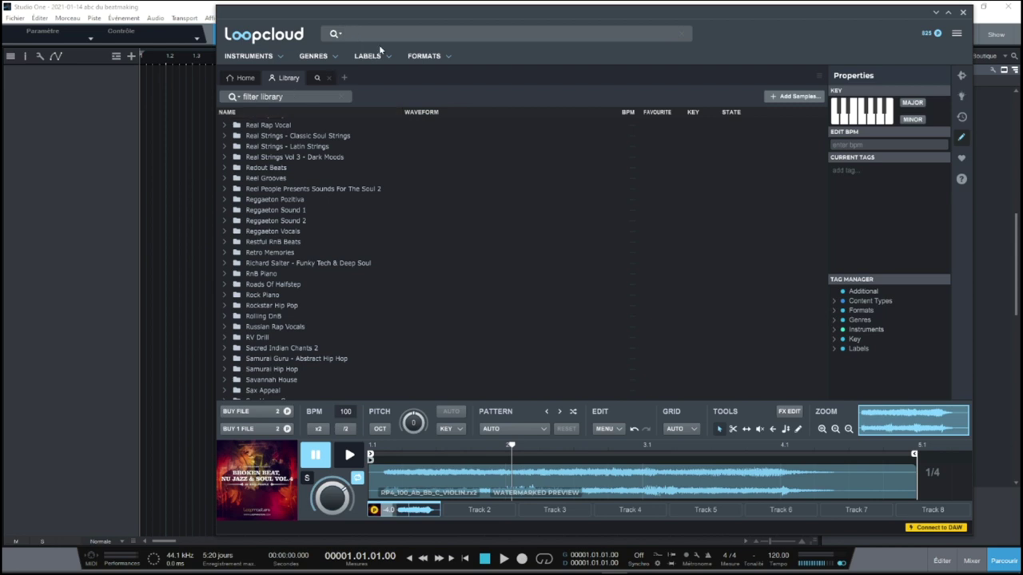
# - Search for the Kick instrument tag and limit the results to samples in the library
pyautogui.write('ki')
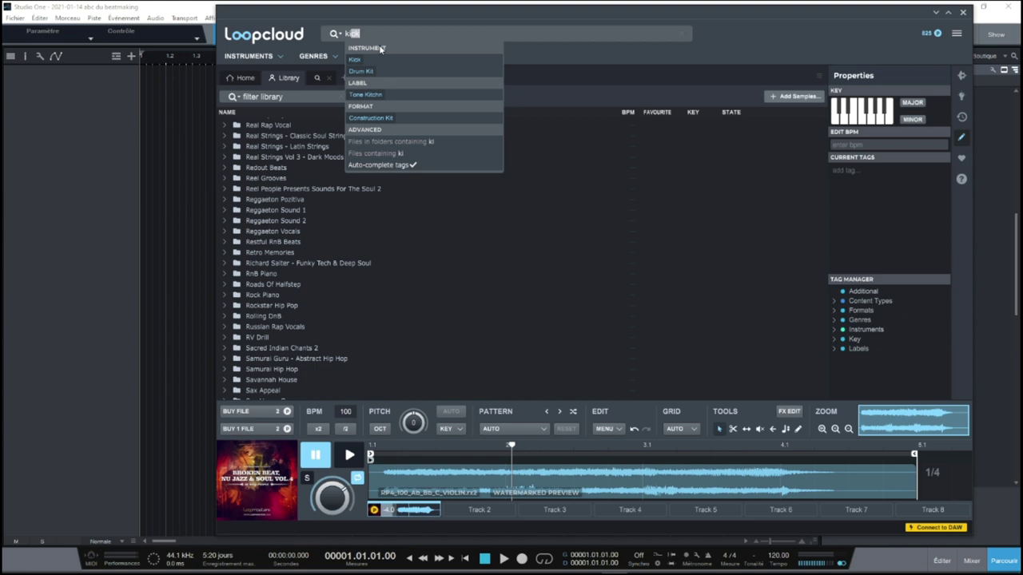
pyautogui.write('ck')
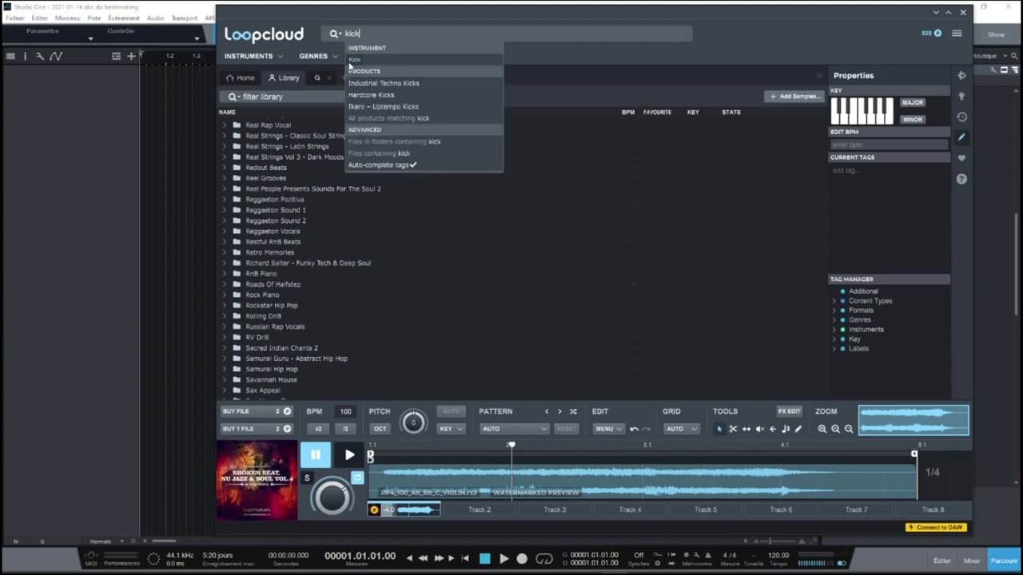
pyautogui.click(353, 60)
pyautogui.click(403, 97)
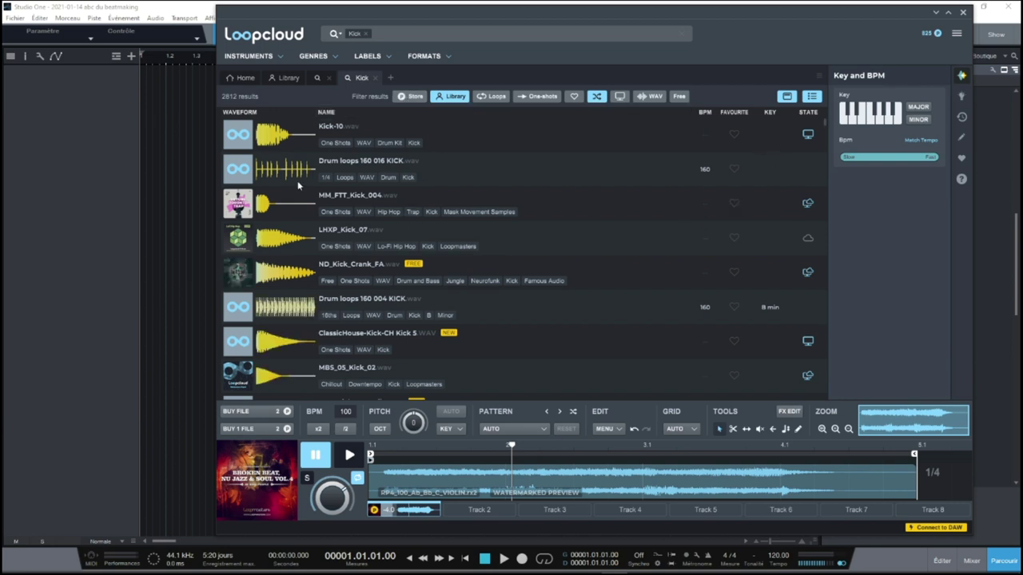
# - Audition the first eight library kick samples, from Kick-10 to MBS_05_Kick_02, and close the Kick search
pyautogui.click(278, 144)
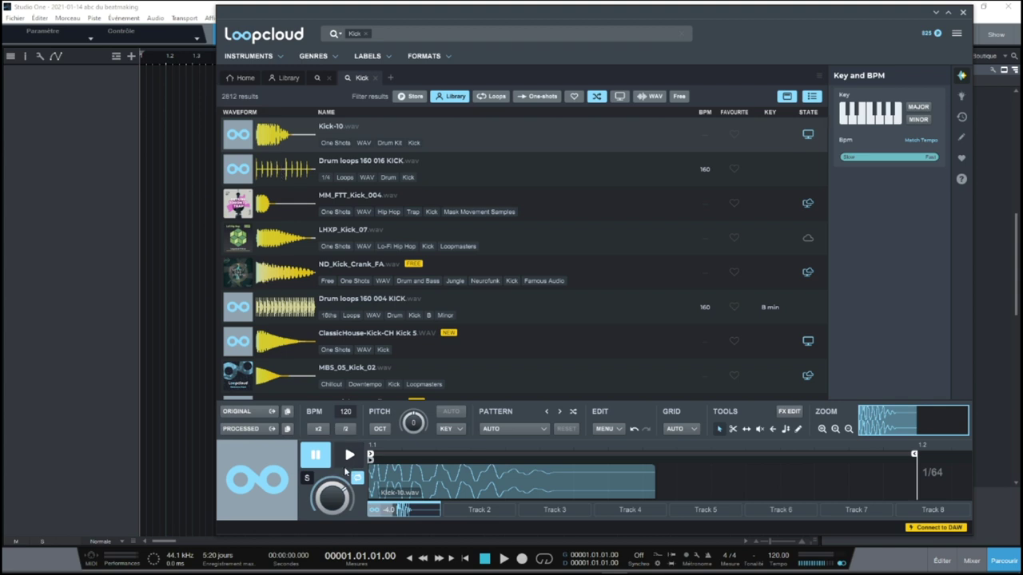
pyautogui.click(350, 456)
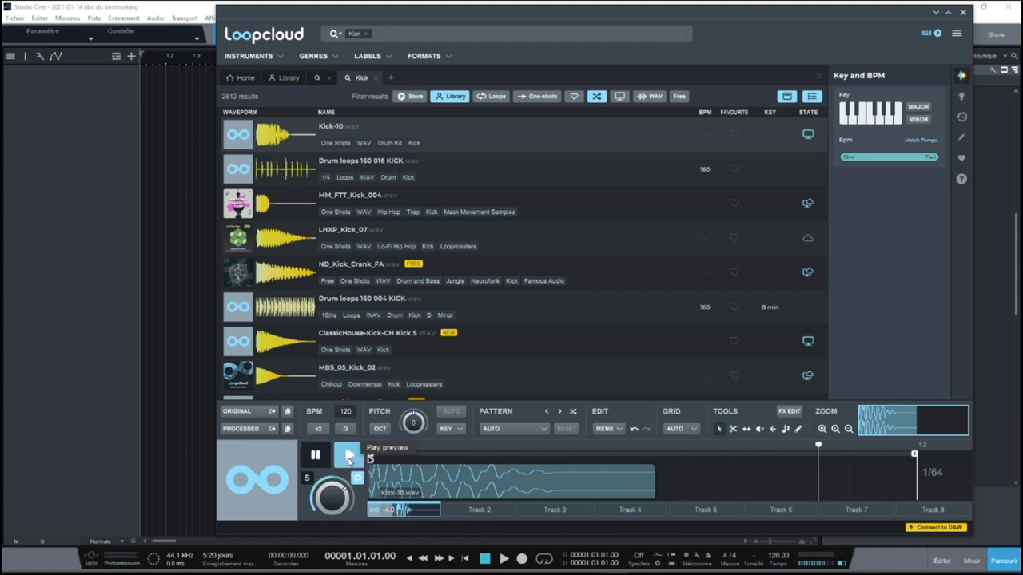
pyautogui.press('Down')
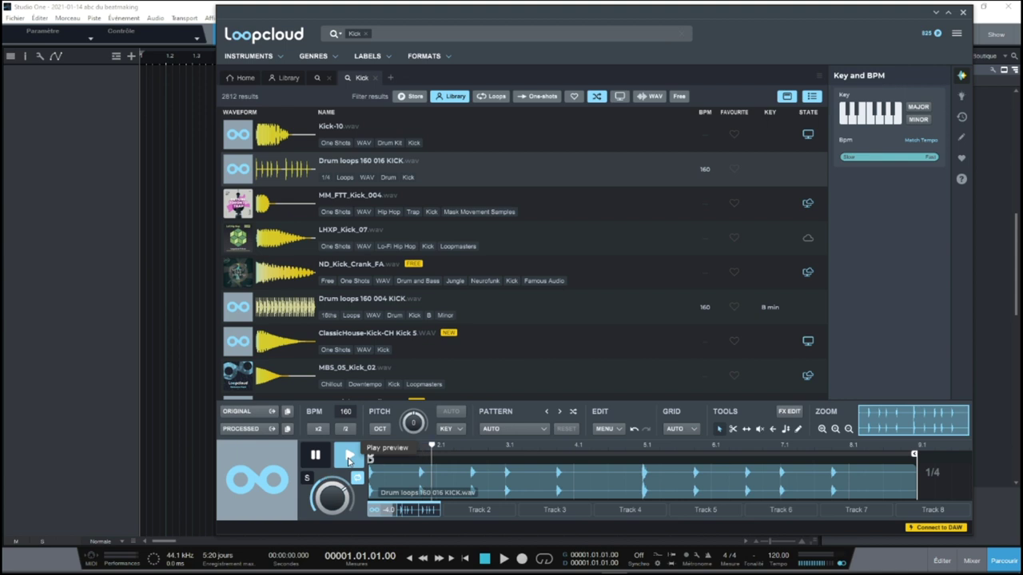
pyautogui.press('Down')
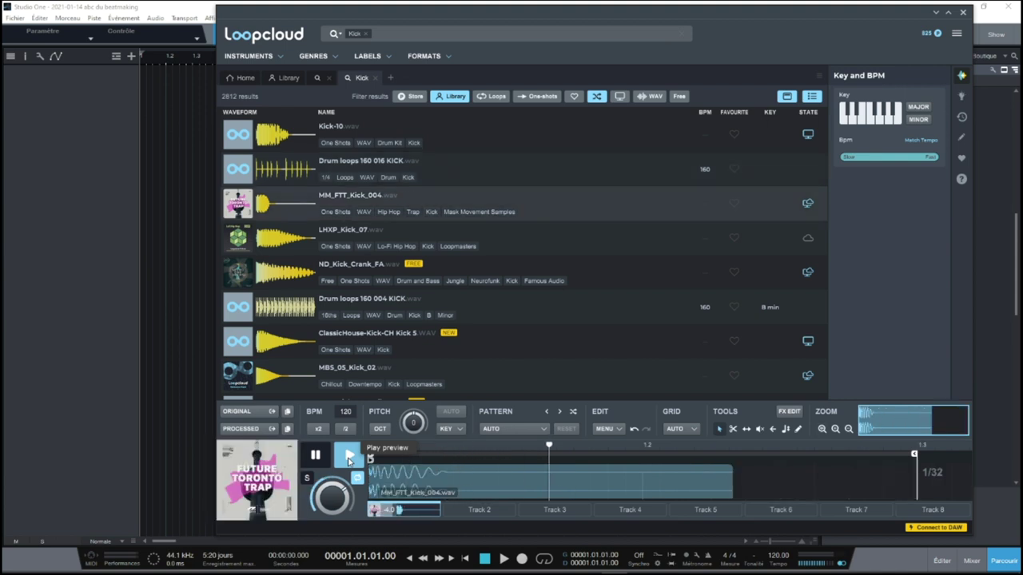
pyautogui.press('Down')
pyautogui.press('Down')
pyautogui.press('Down')
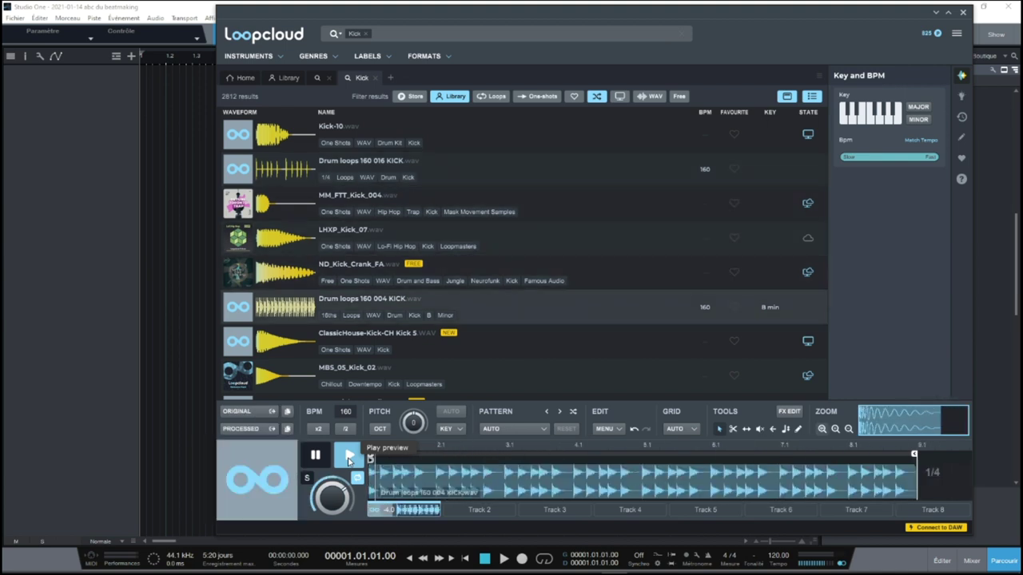
pyautogui.press('Down')
pyautogui.press('Down')
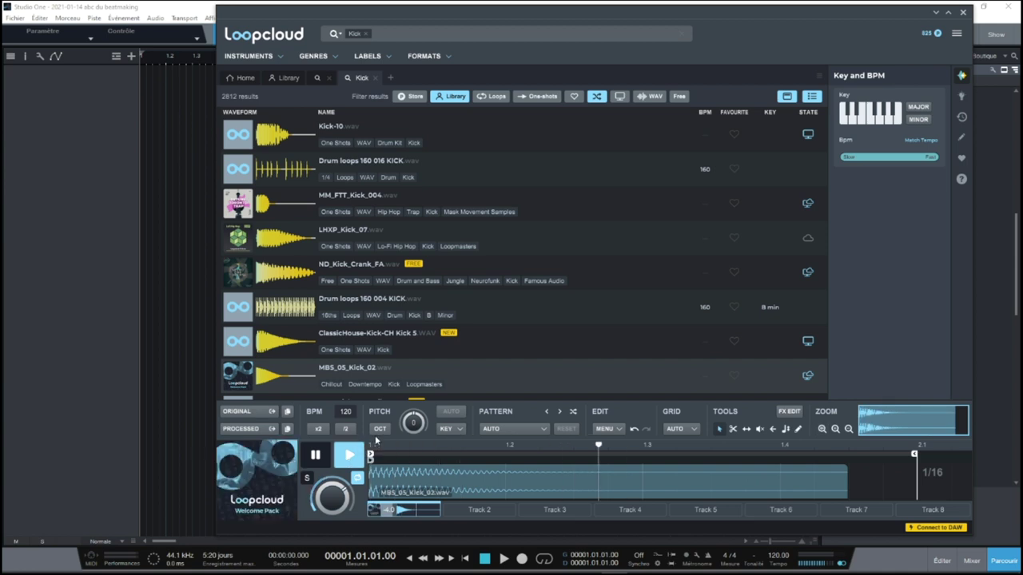
pyautogui.click(375, 78)
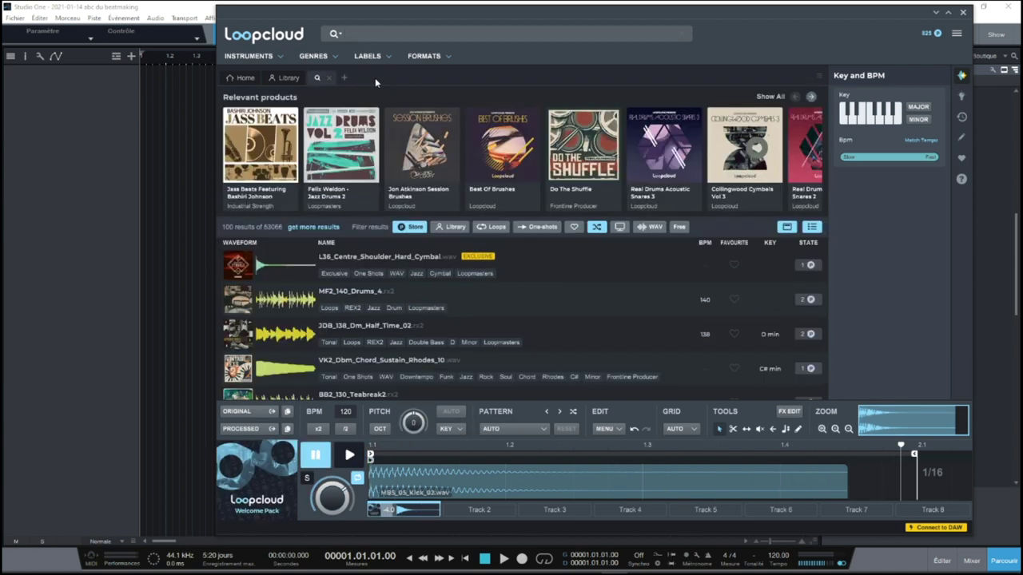
# - Return to the Loopcloud library and expand the MPC folder to view its subfolders
pyautogui.click(289, 78)
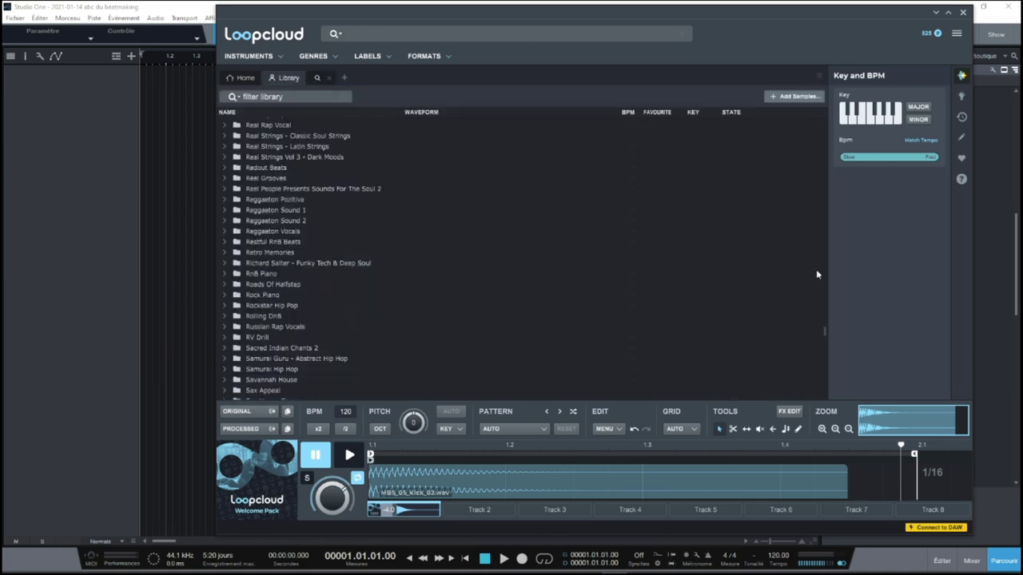
pyautogui.moveTo(825, 333); pyautogui.dragTo(820, 116)
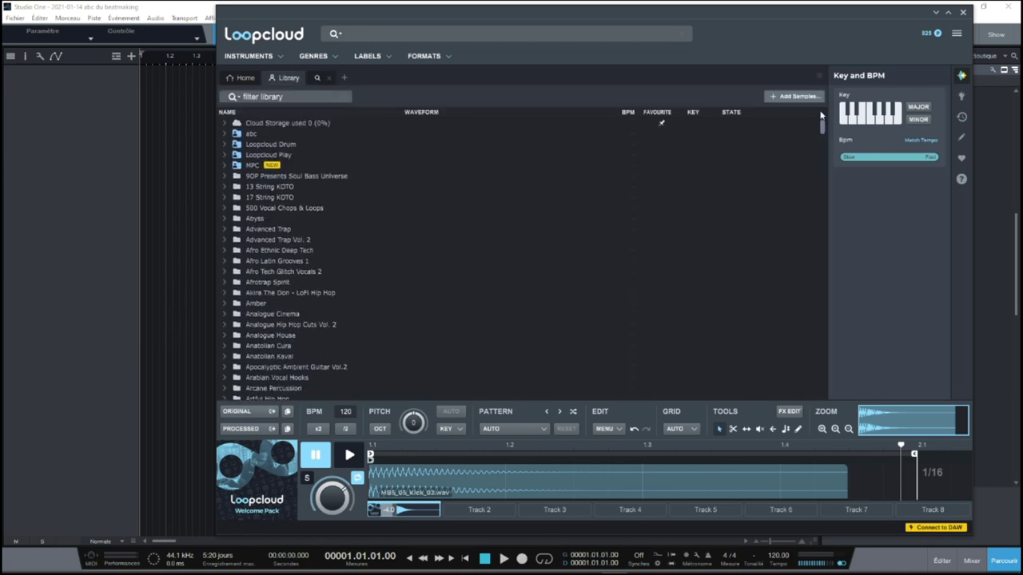
pyautogui.click(225, 165)
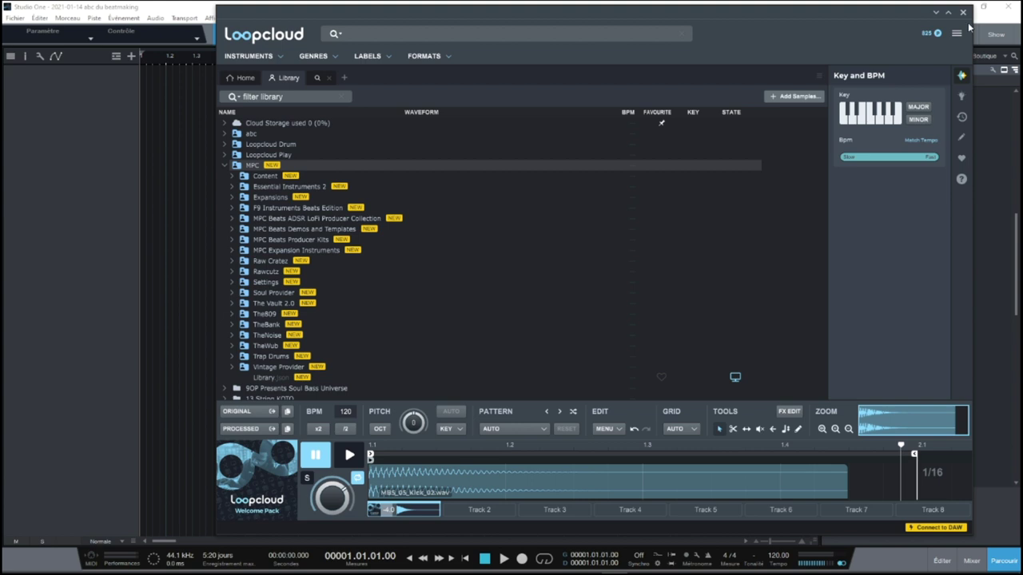
# - Switch to Studio One and add the Loopcloud Drum instrument as a new track in the empty song
pyautogui.click(938, 14)
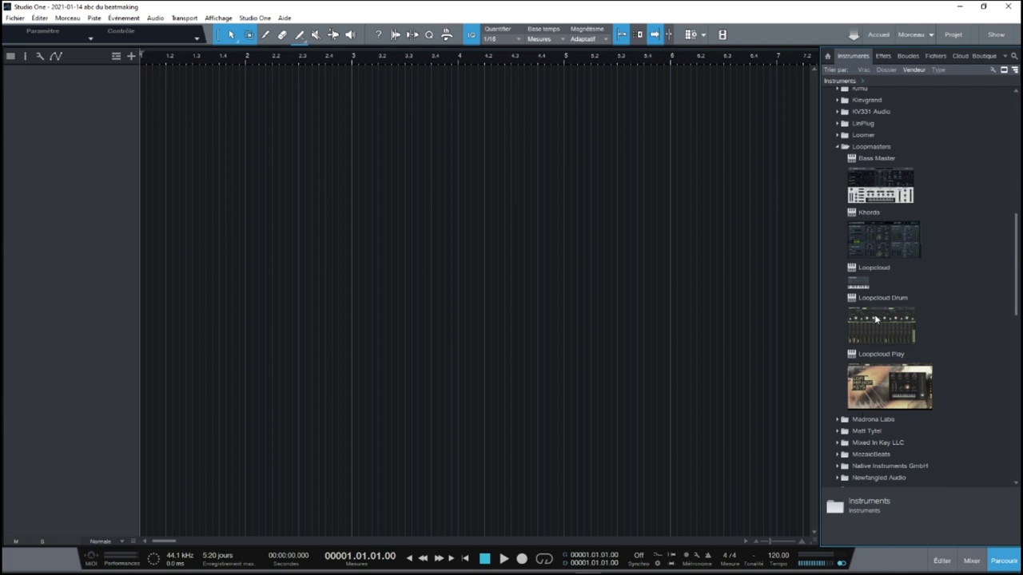
pyautogui.moveTo(866, 318); pyautogui.dragTo(454, 171)
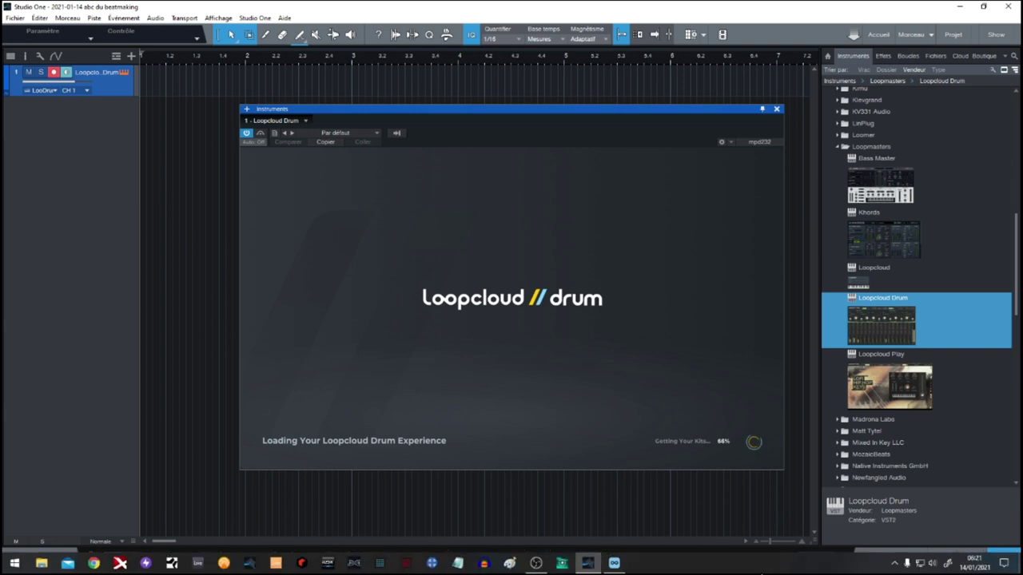
pyautogui.moveTo(615, 567)
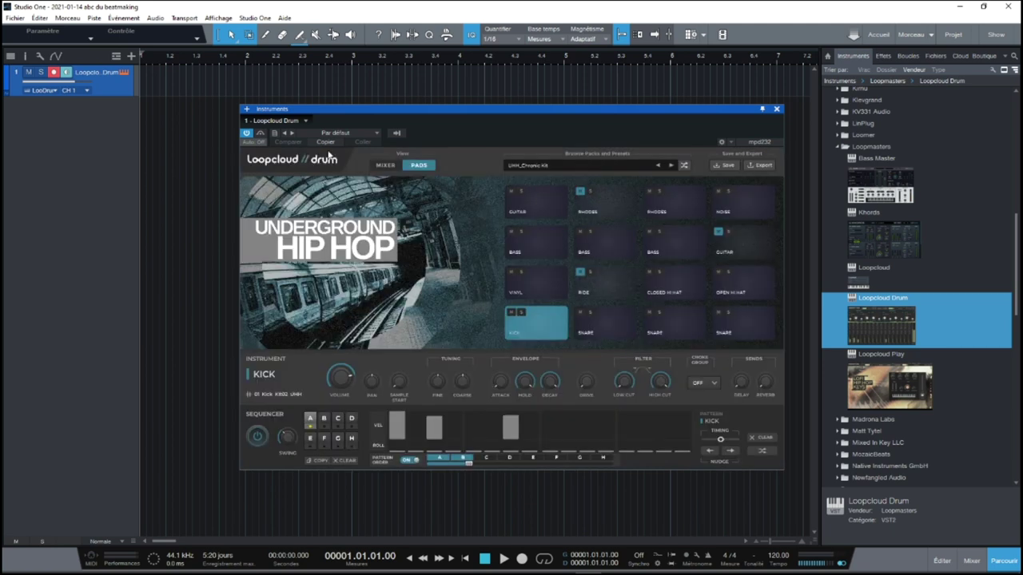
# - Browse the purchased packs and the store packs in Loopcloud Drum's pack and preset browser
pyautogui.click(527, 166)
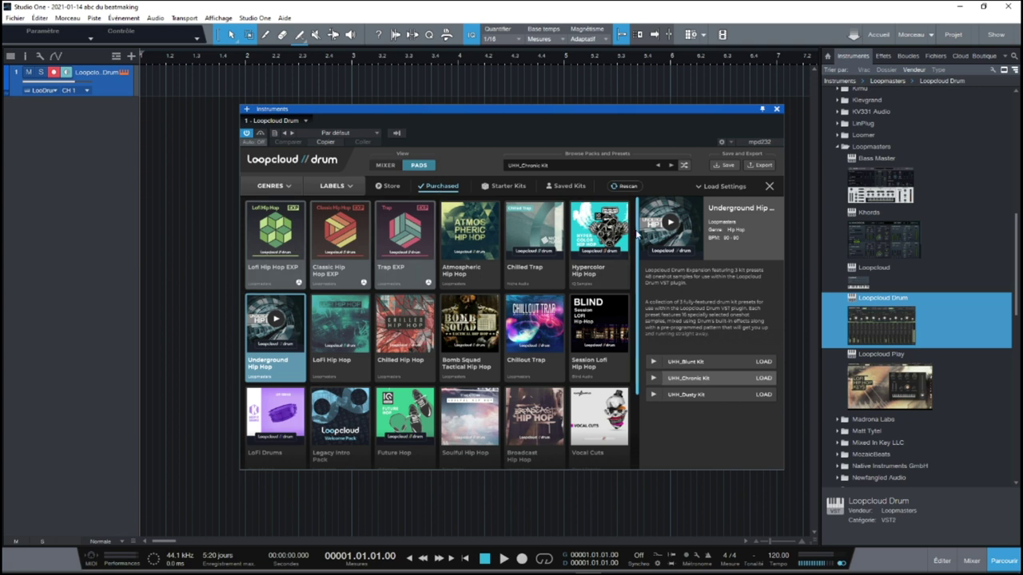
pyautogui.scroll(-2, 636, 229)
pyautogui.scroll(2, 634, 212)
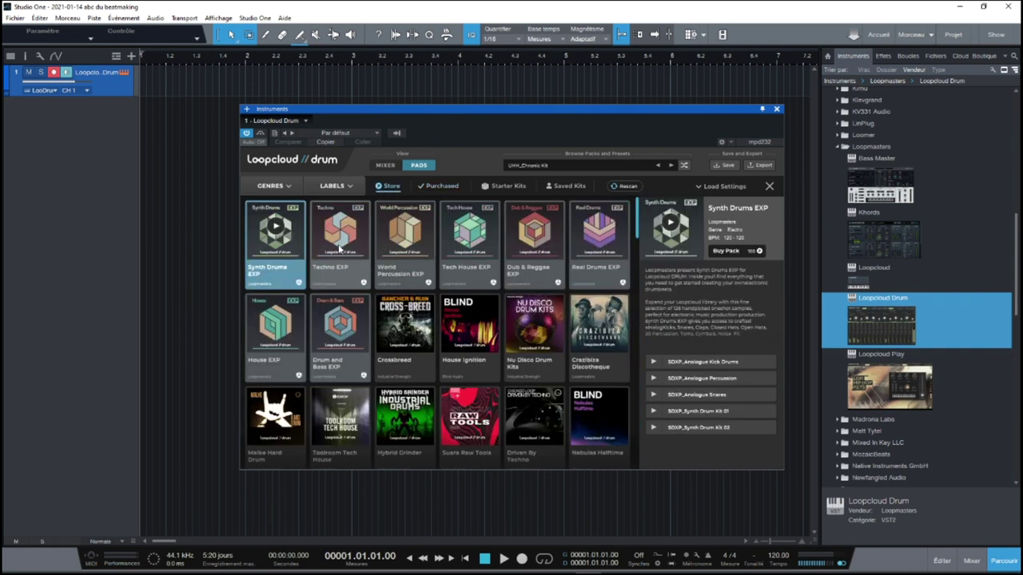
pyautogui.moveTo(641, 228); pyautogui.dragTo(641, 314)
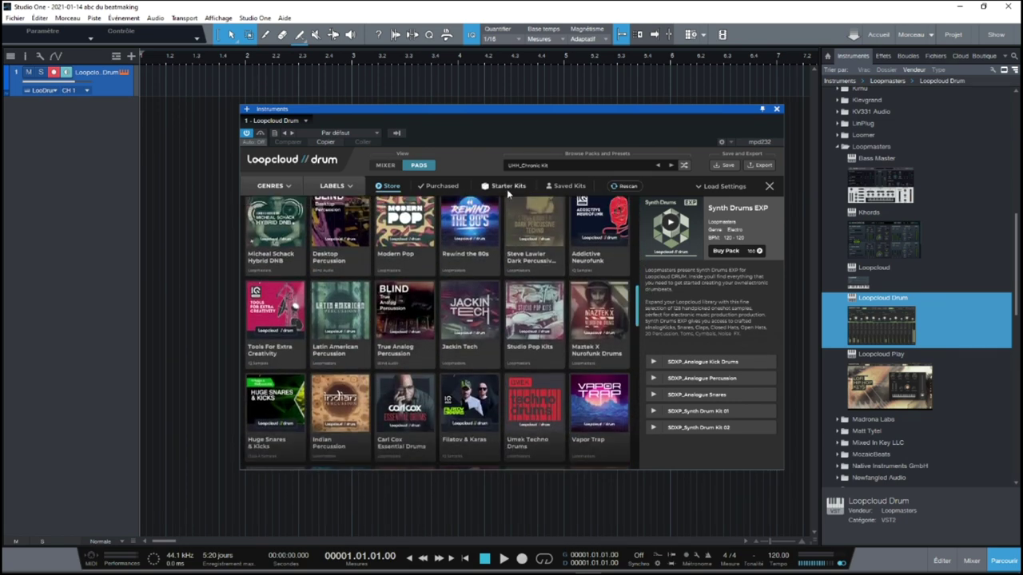
# - View the starter kits and load the saved kit abc1
pyautogui.click(506, 186)
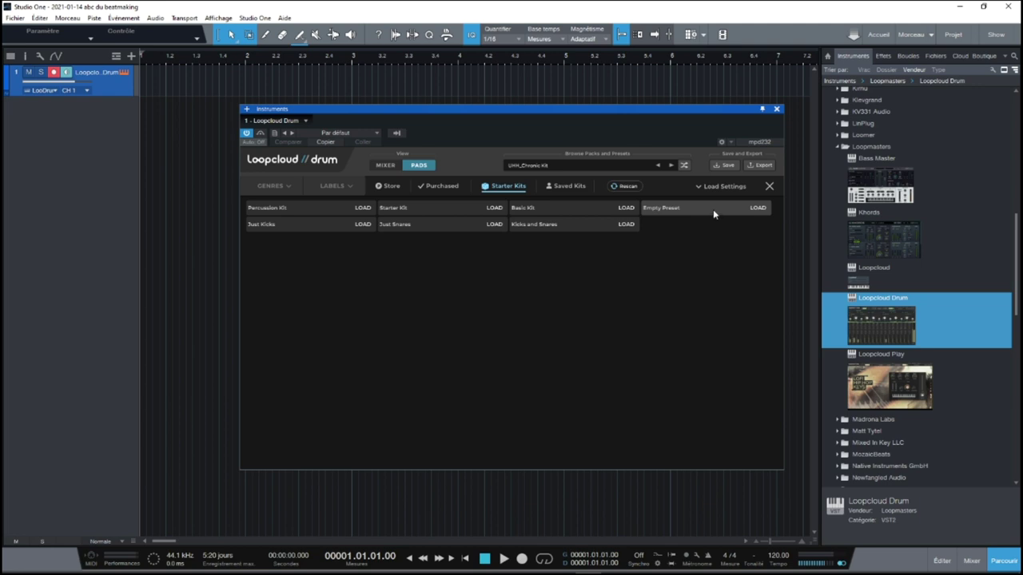
pyautogui.click(569, 187)
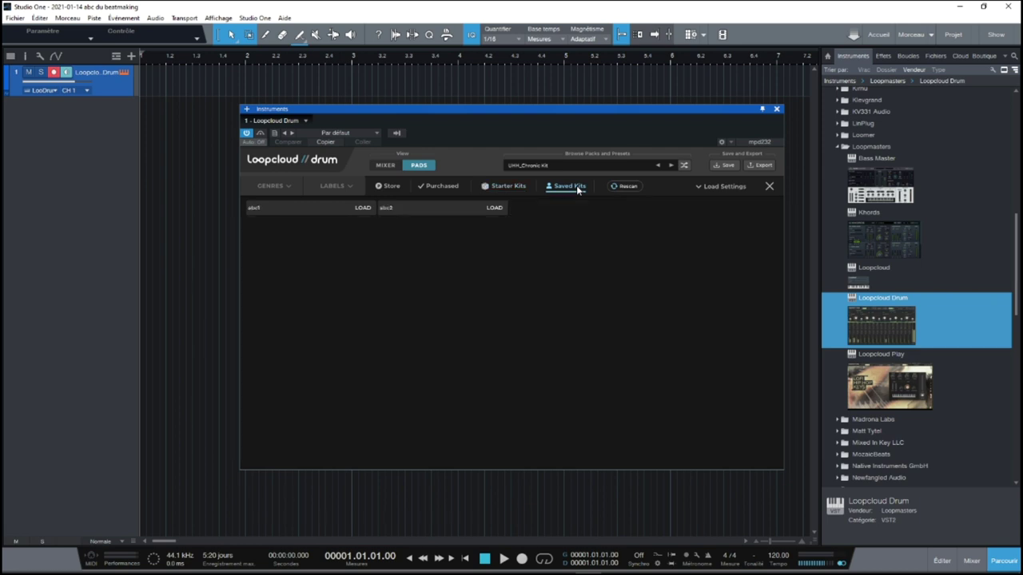
pyautogui.click(368, 212)
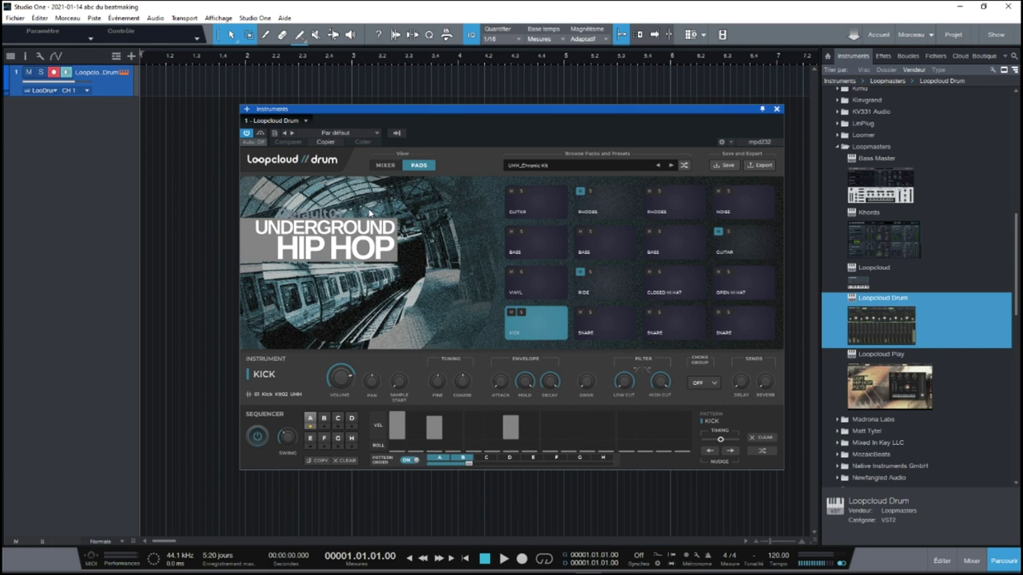
# - Audition the abc1 kit's pads across the lower three rows, including the kicks, hi-hats, clap, snap, snare and chord
pyautogui.click(523, 326)
pyautogui.click(605, 324)
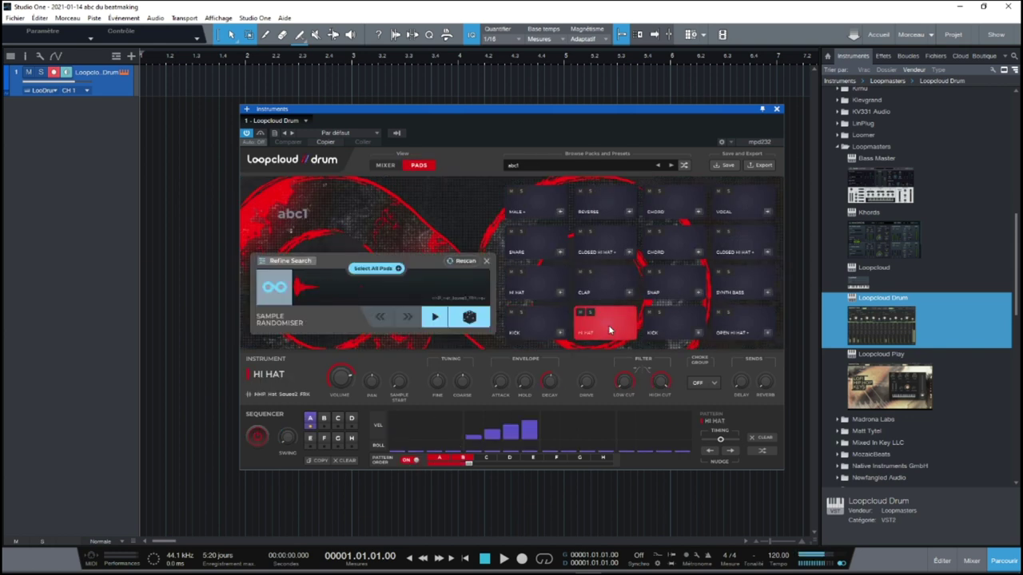
pyautogui.click(675, 327)
pyautogui.click(744, 327)
pyautogui.click(524, 280)
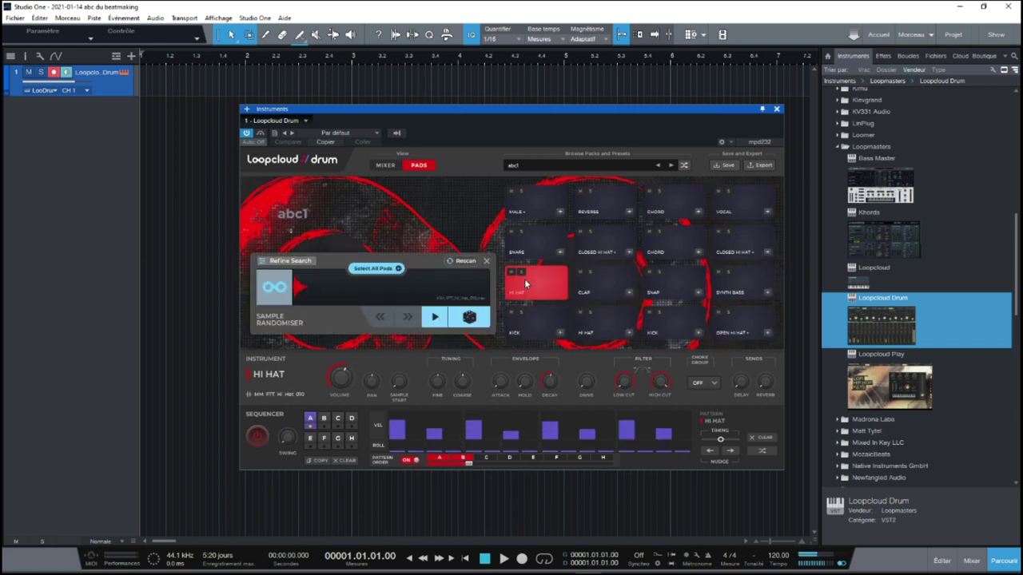
pyautogui.click(596, 284)
pyautogui.click(739, 286)
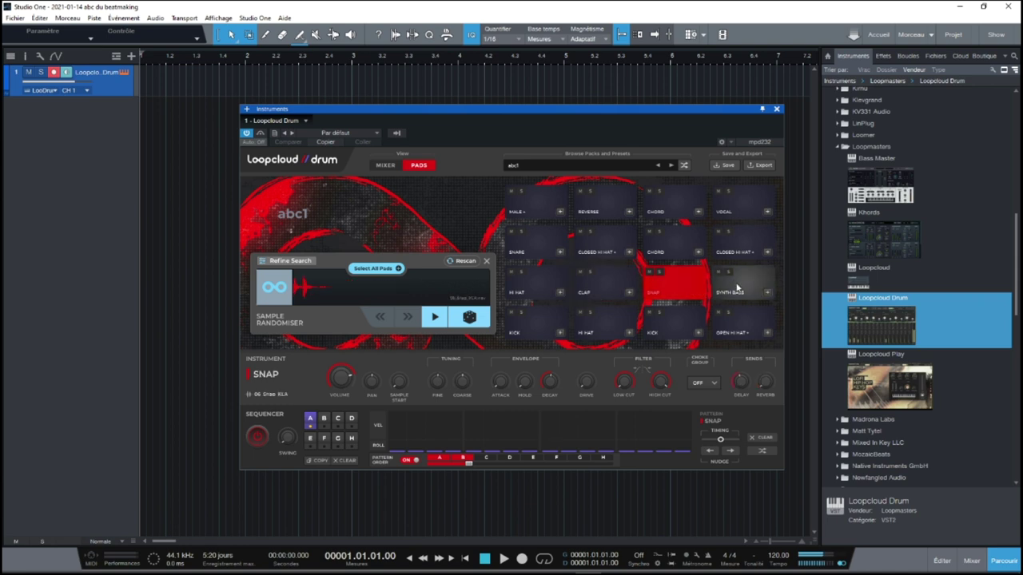
pyautogui.click(537, 243)
pyautogui.click(627, 247)
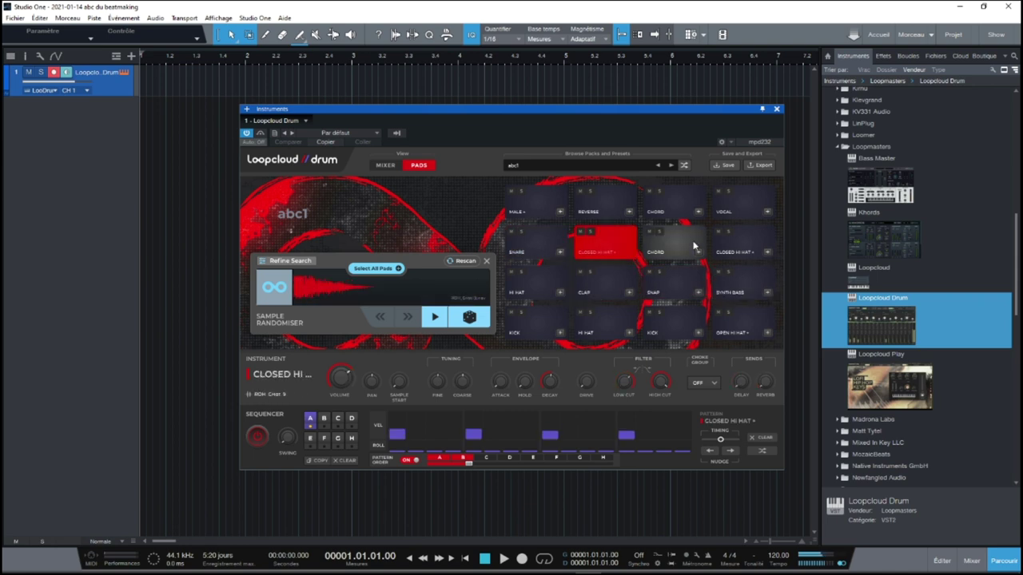
pyautogui.click(687, 246)
pyautogui.click(751, 248)
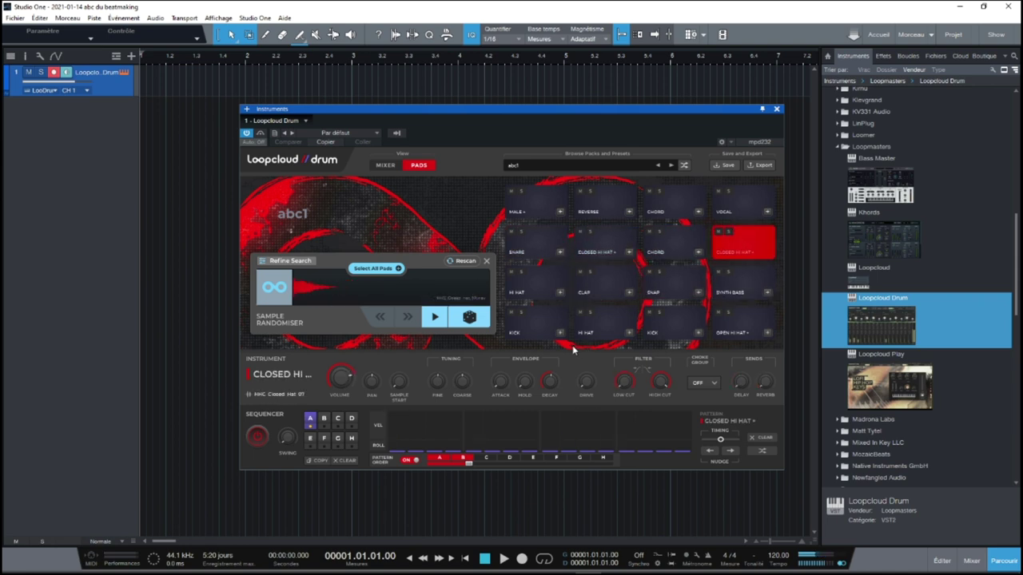
# - Expand the sample randomiser's search refinements for the first Kick pad and view the available instrument and genre tags
pyautogui.click(534, 329)
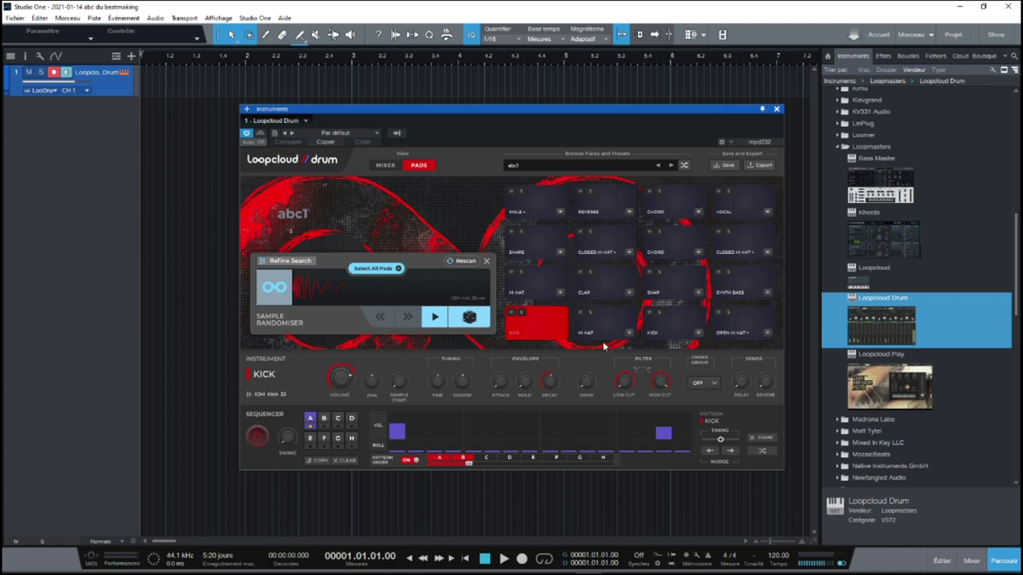
pyautogui.moveTo(615, 572)
pyautogui.click(292, 262)
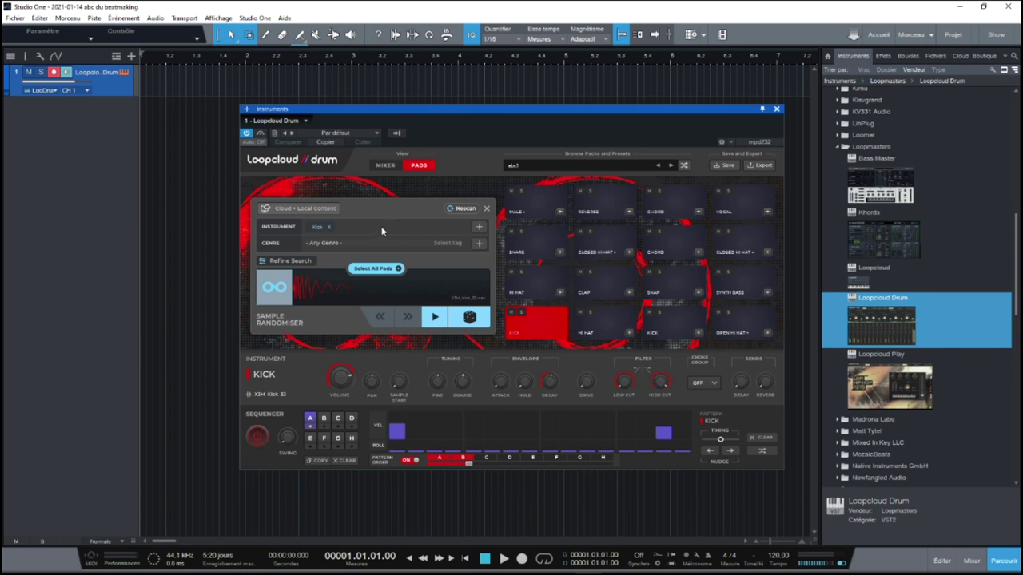
pyautogui.click(478, 227)
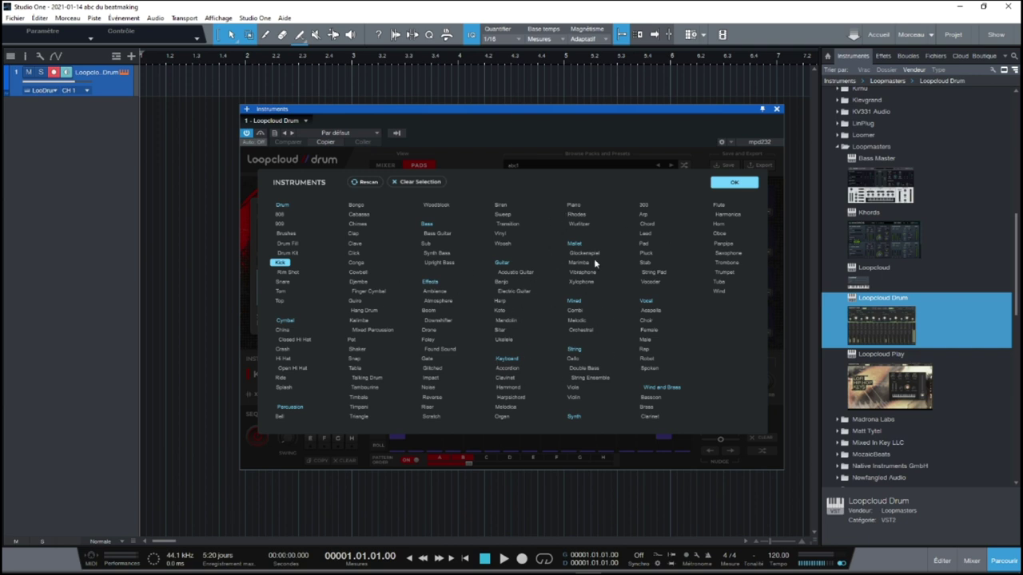
pyautogui.click(734, 182)
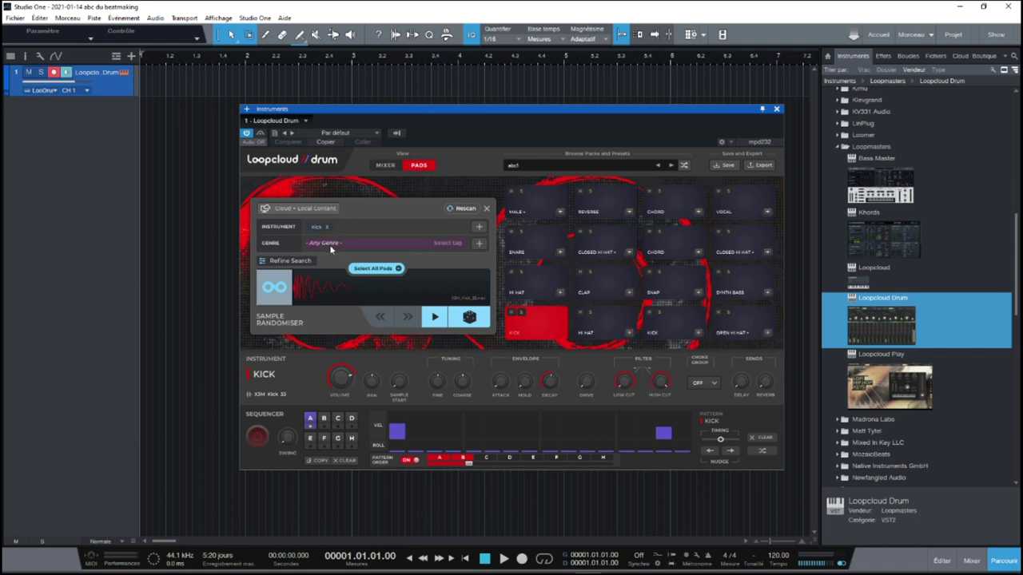
pyautogui.click(480, 245)
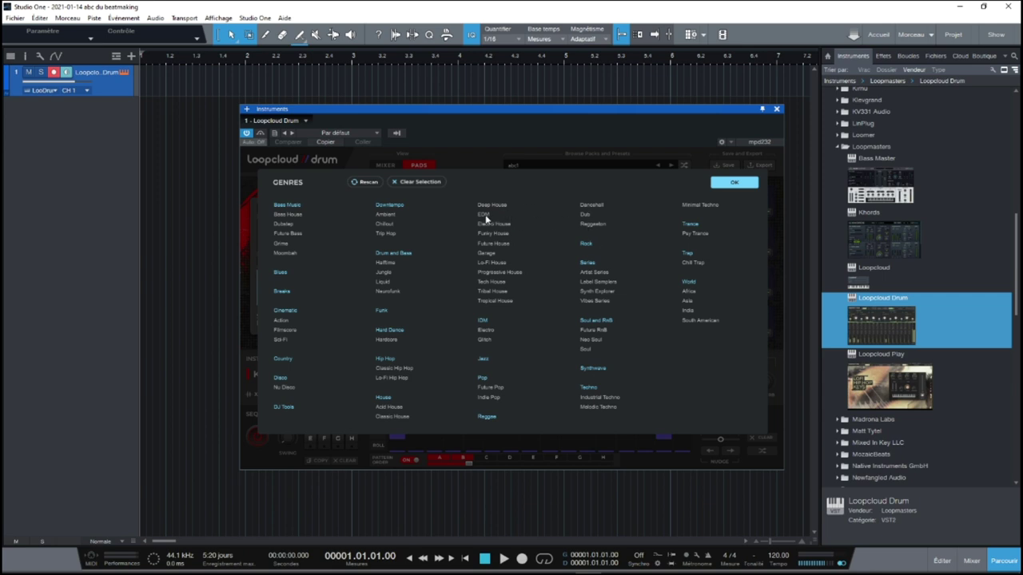
pyautogui.click(734, 183)
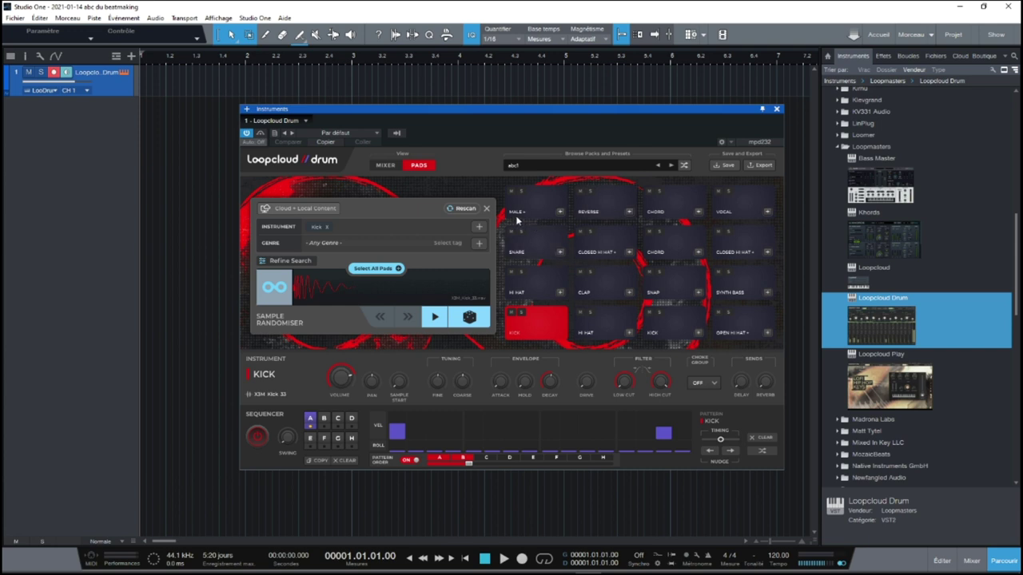
# - Audition the SDXP_Analogue Kick Drums, Percussion and Snares kits of the Synth Drums EXP pack in the store
pyautogui.click(513, 166)
pyautogui.click(392, 186)
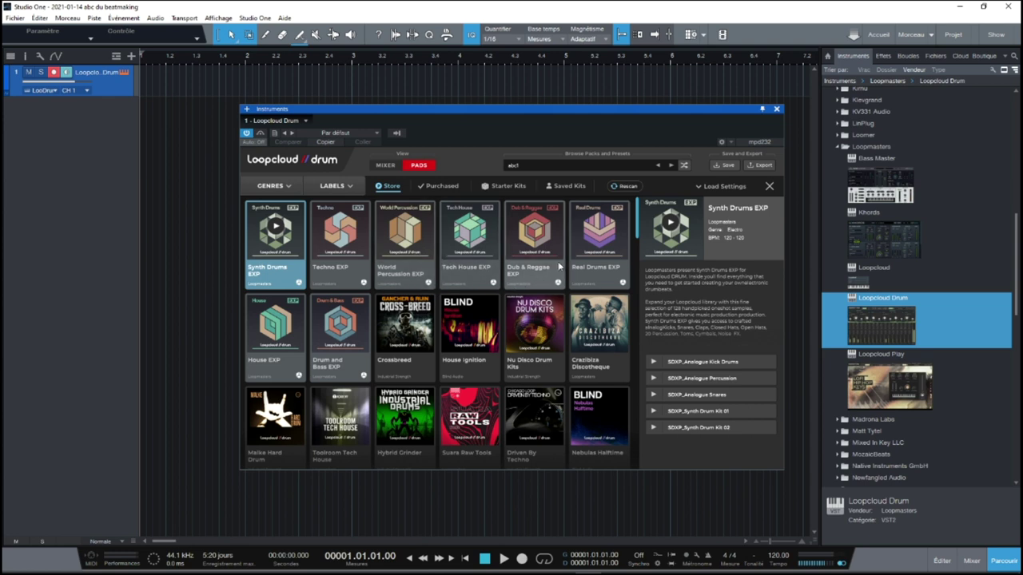
pyautogui.scroll(-1, 642, 230)
pyautogui.scroll(1, 639, 220)
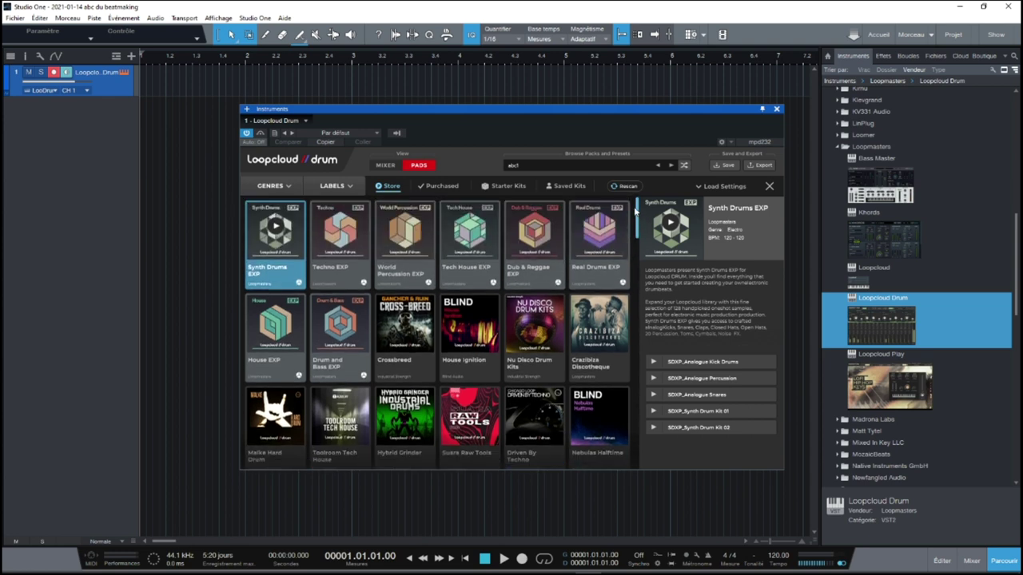
pyautogui.click(654, 362)
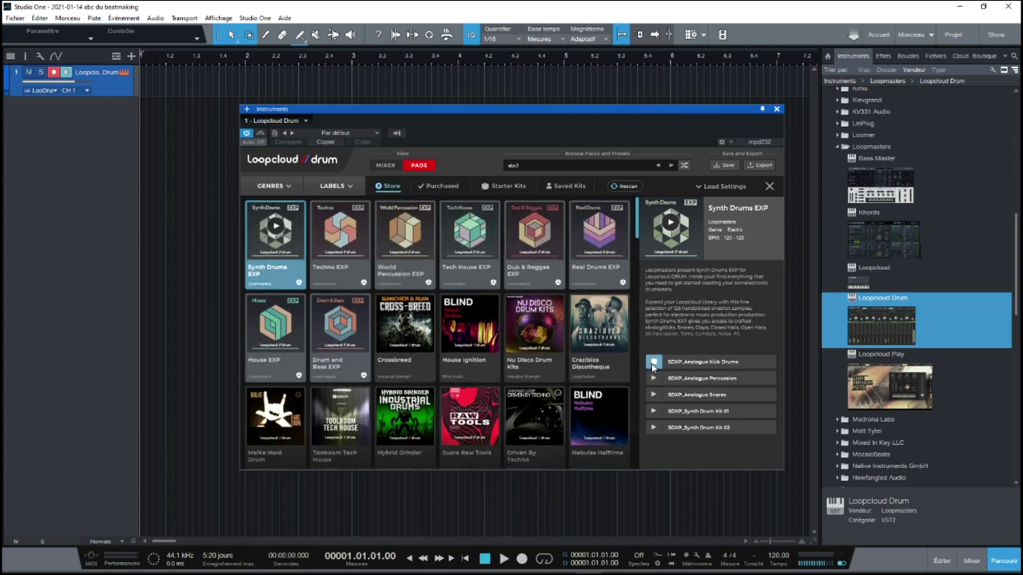
pyautogui.click(652, 379)
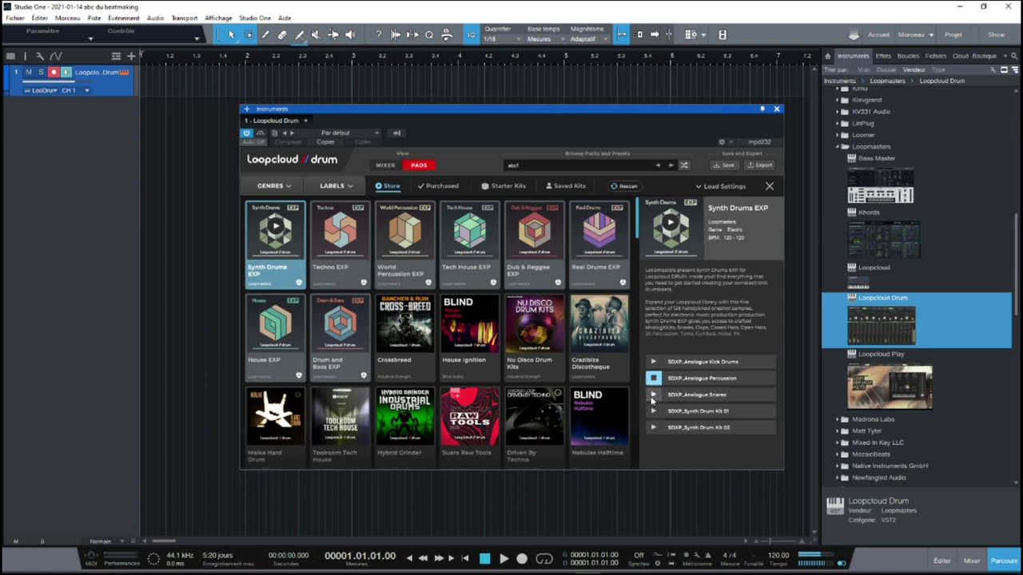
pyautogui.click(652, 394)
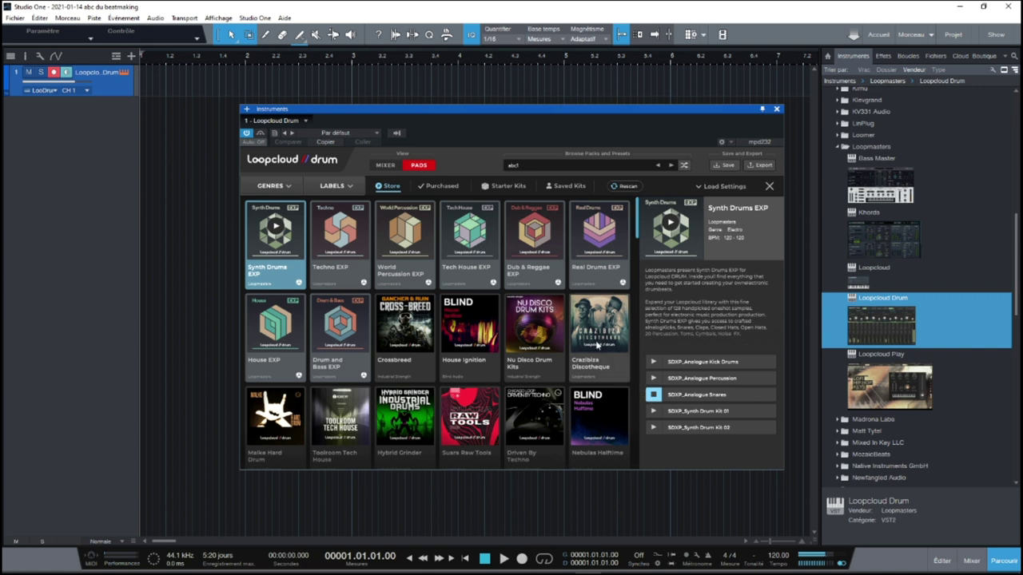
# - Play the preview of the Nu Disco Drum Kits pack and stop it
pyautogui.click(533, 323)
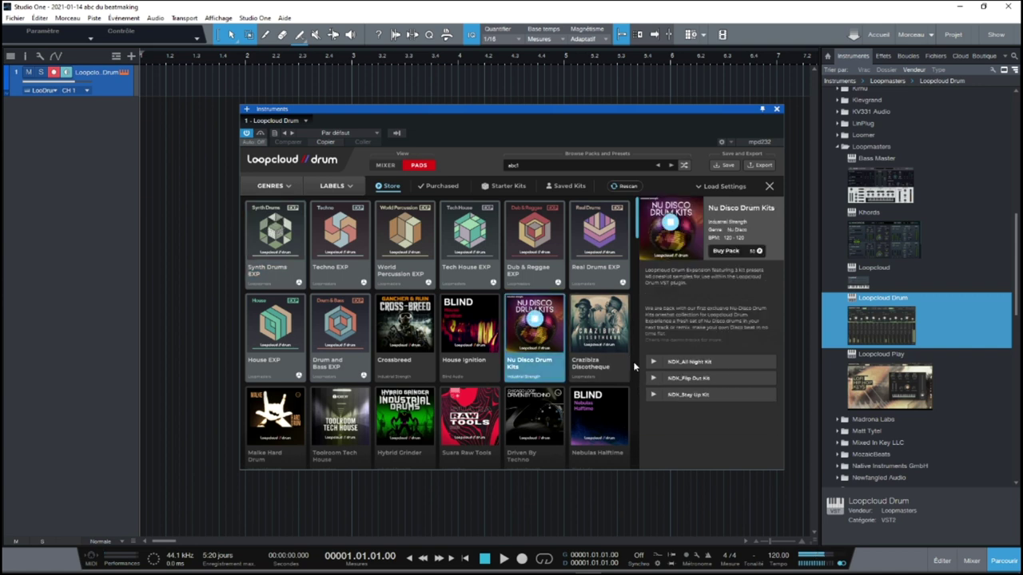
pyautogui.moveTo(598, 329)
pyautogui.click(533, 320)
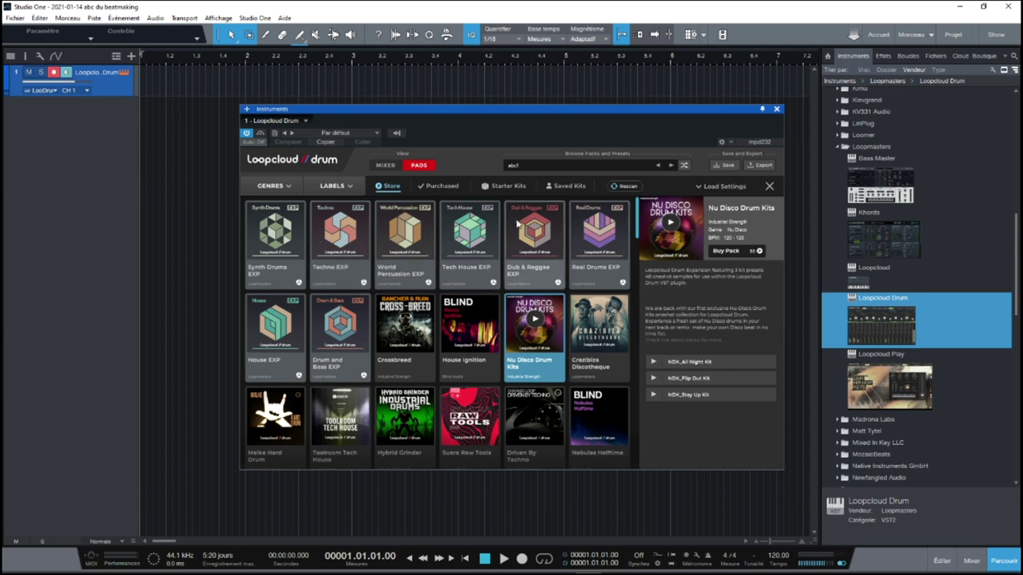
# - Browse the purchased packs and play the previews of Soulful Hip Hop, Broadcast Hip Hop and Atmospheric Hip Hop
pyautogui.click(452, 187)
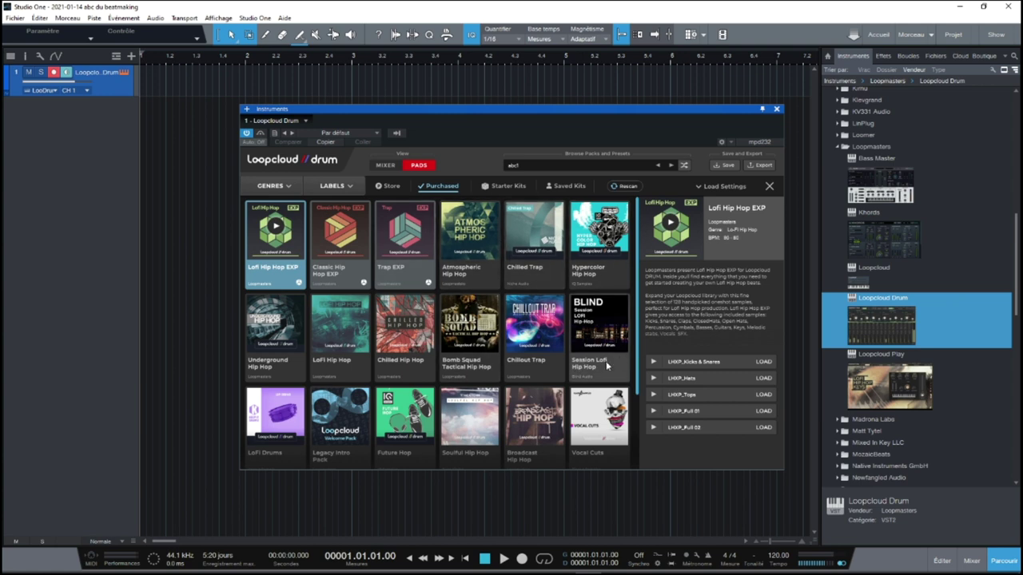
pyautogui.moveTo(637, 330); pyautogui.dragTo(641, 409)
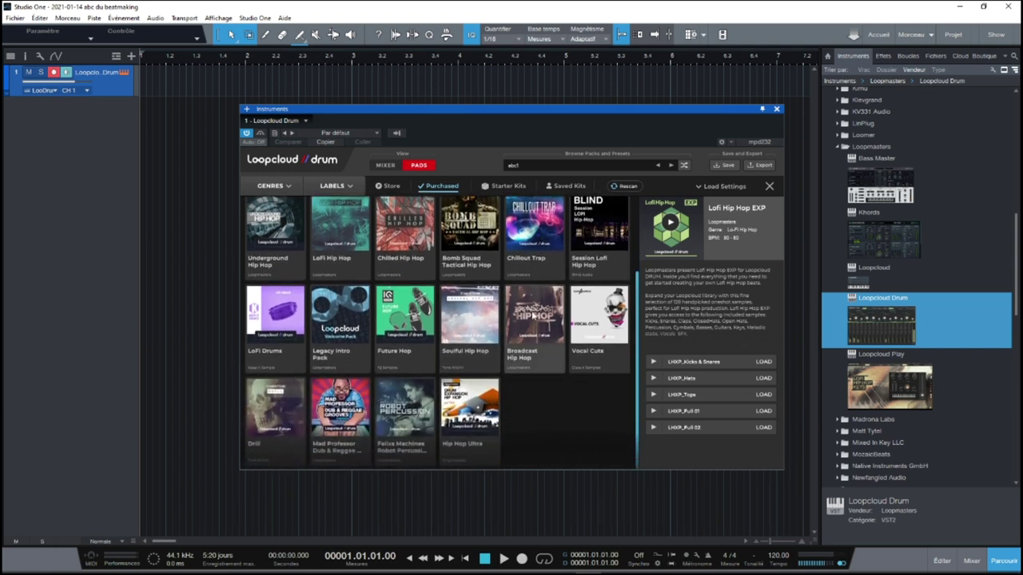
pyautogui.click(470, 317)
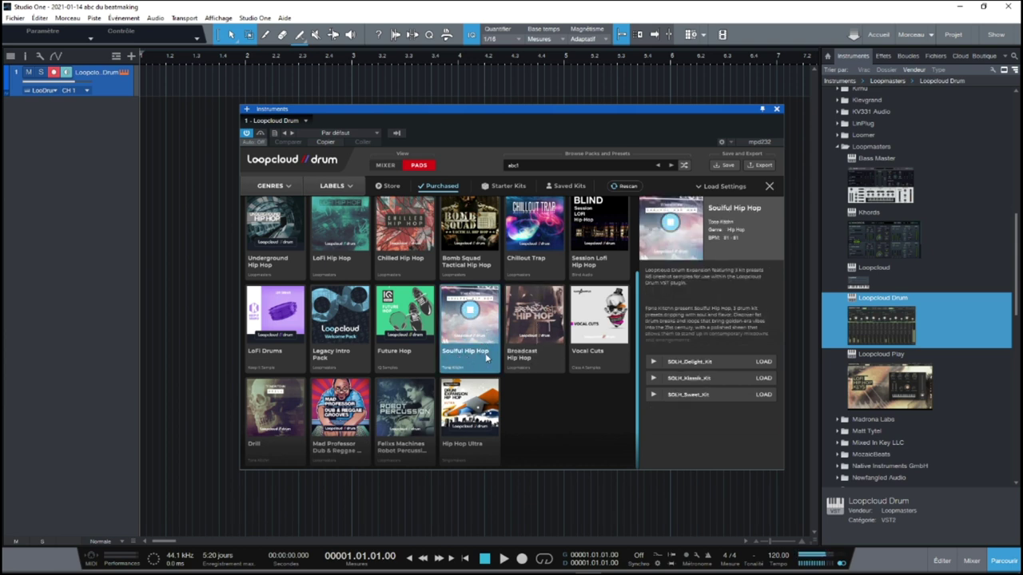
pyautogui.click(539, 313)
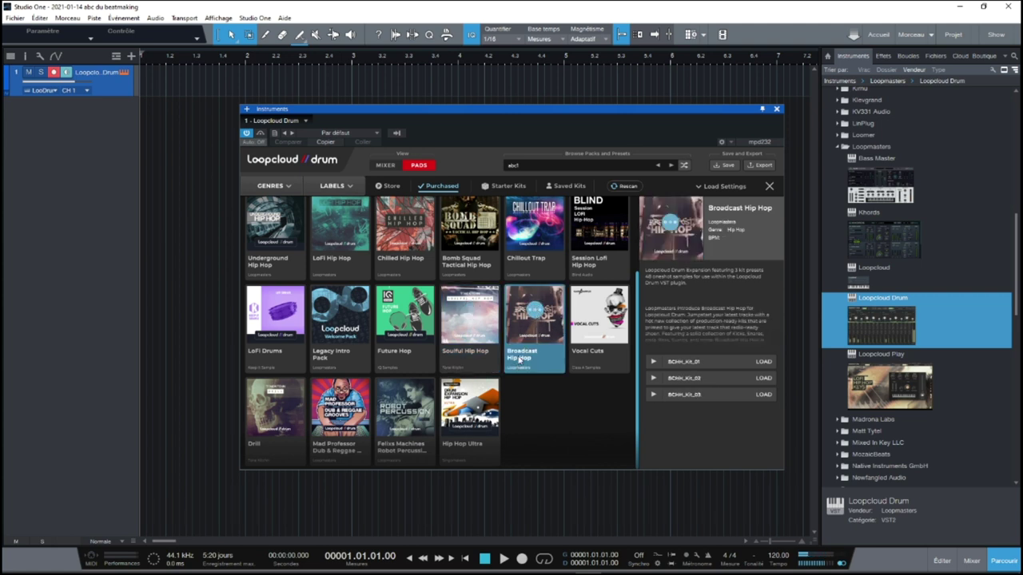
pyautogui.scroll(2, 637, 302)
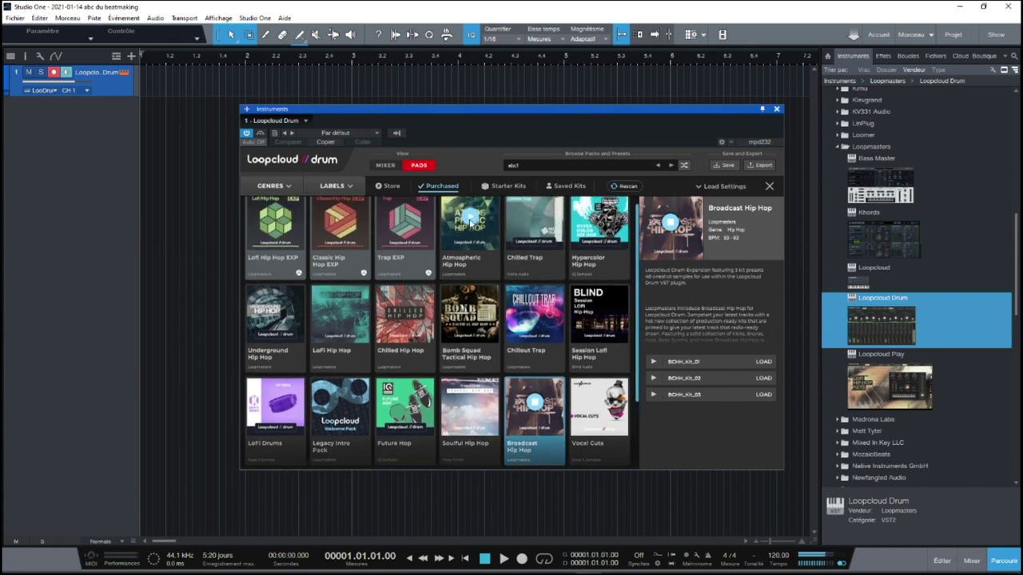
pyautogui.click(472, 223)
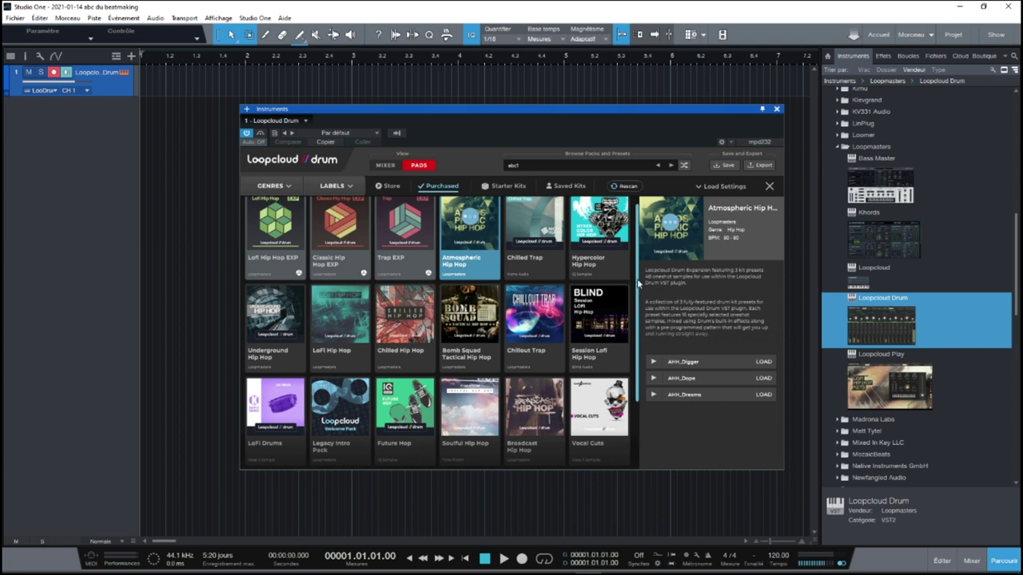
pyautogui.scroll(1, 638, 254)
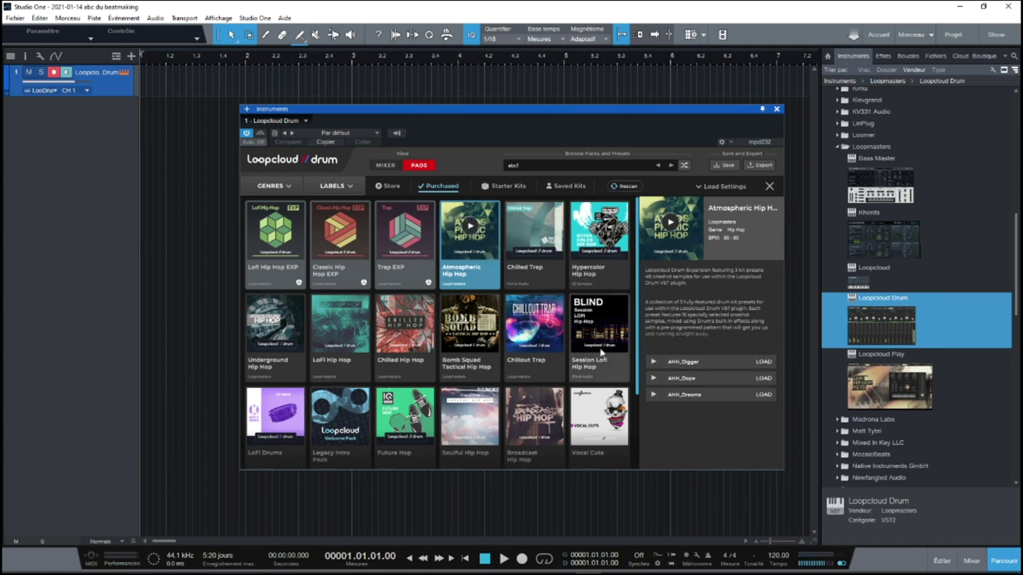
# - Preview the first two kits of the Chillout Trap pack and load COTR_Trapped Kit, discarding the current kit
pyautogui.click(654, 363)
pyautogui.click(534, 323)
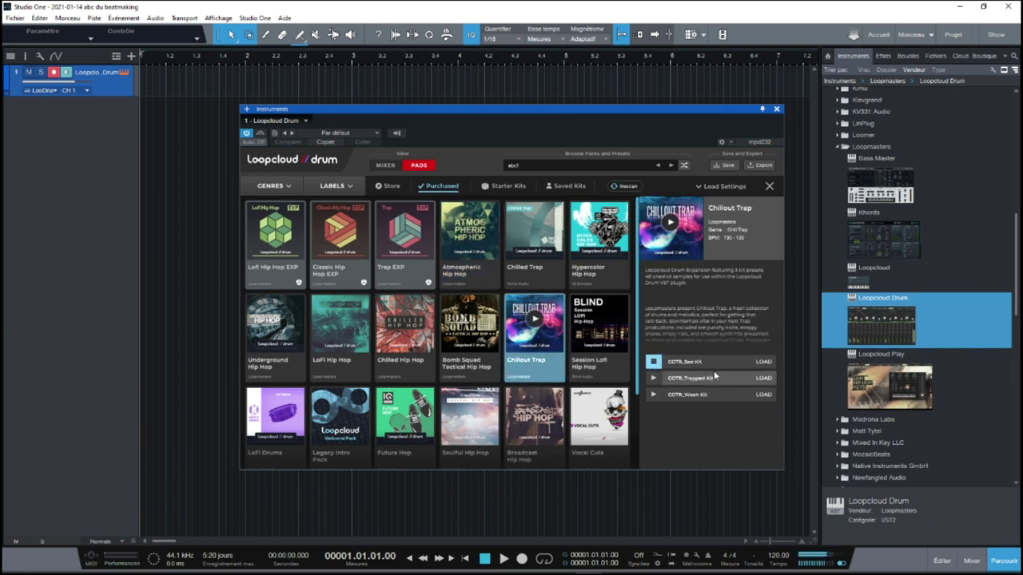
pyautogui.click(654, 379)
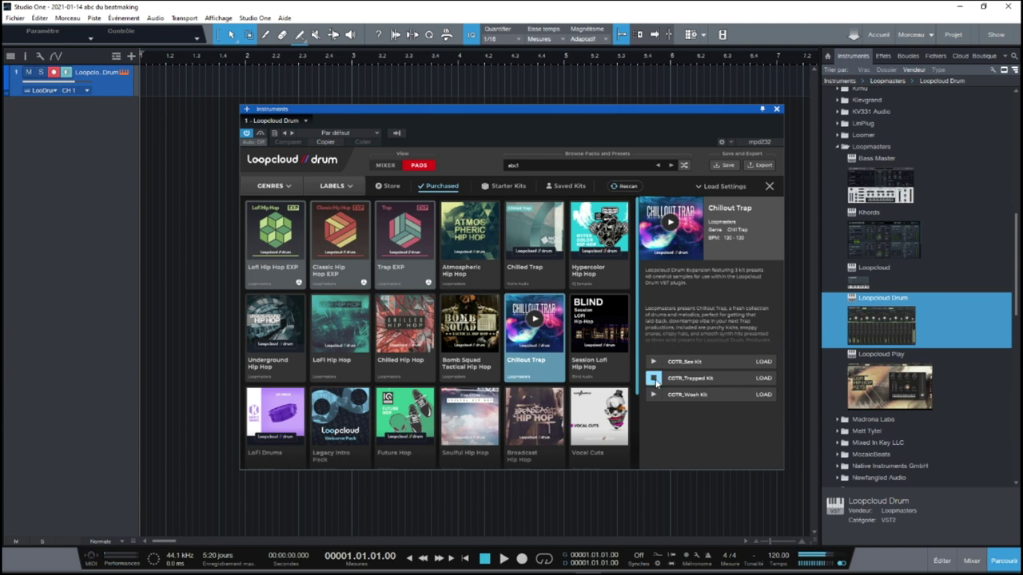
pyautogui.click(762, 380)
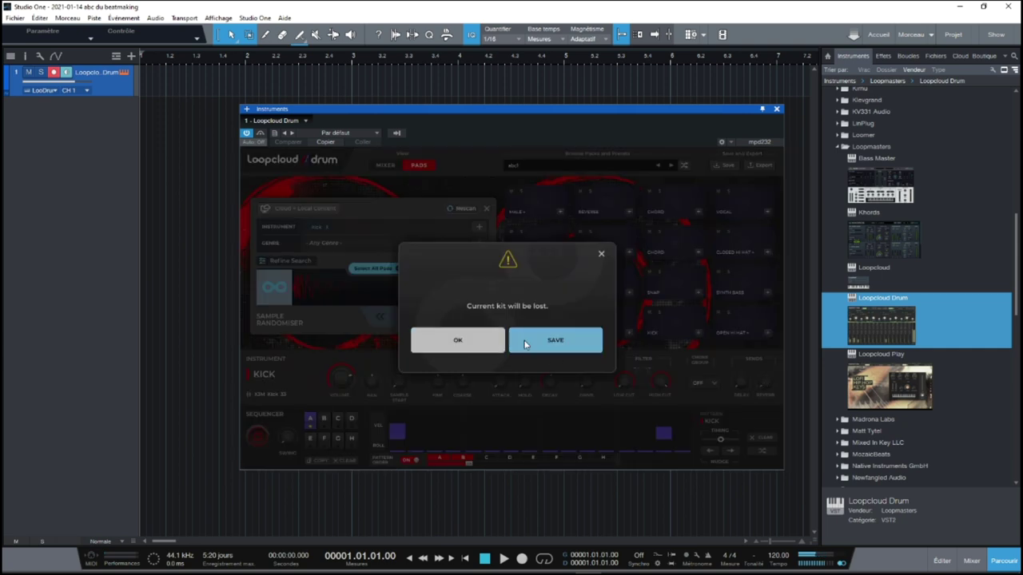
pyautogui.click(463, 348)
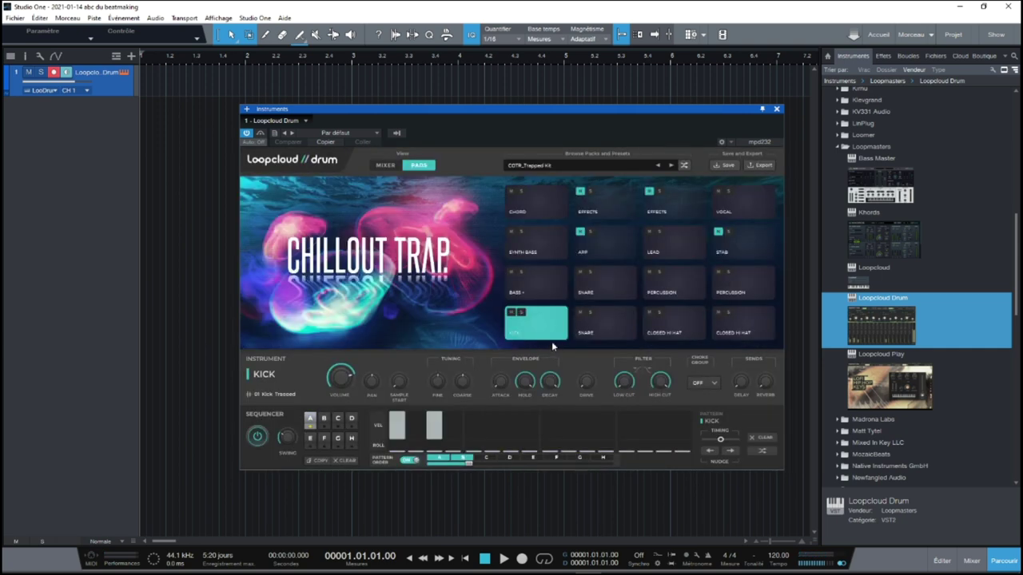
# - Audition the loaded kit's snare, closed hi-hat and percussion pads, and play its built-in sequence with the host transport
pyautogui.click(630, 332)
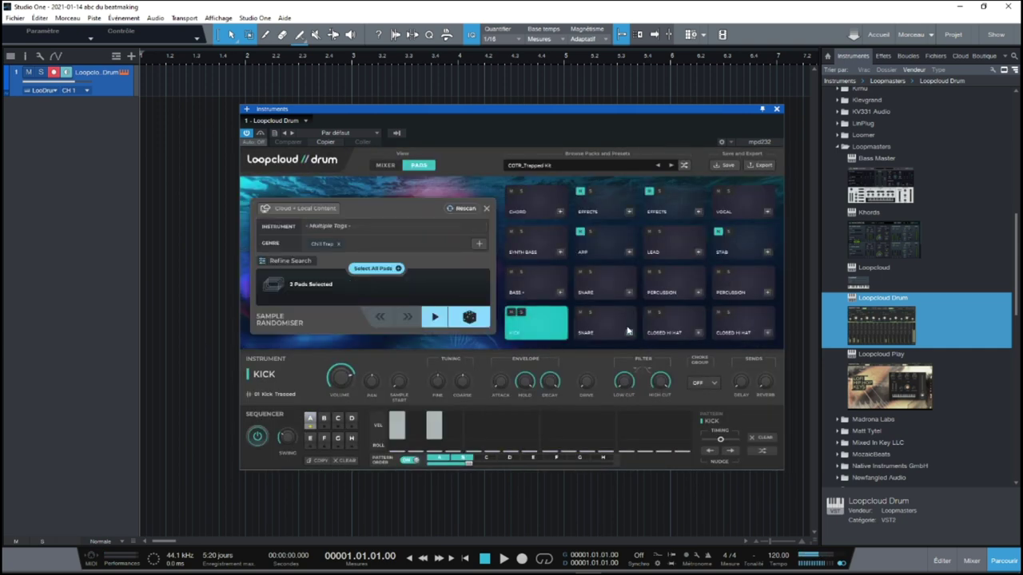
pyautogui.click(606, 320)
pyautogui.click(676, 324)
pyautogui.click(743, 323)
pyautogui.click(742, 295)
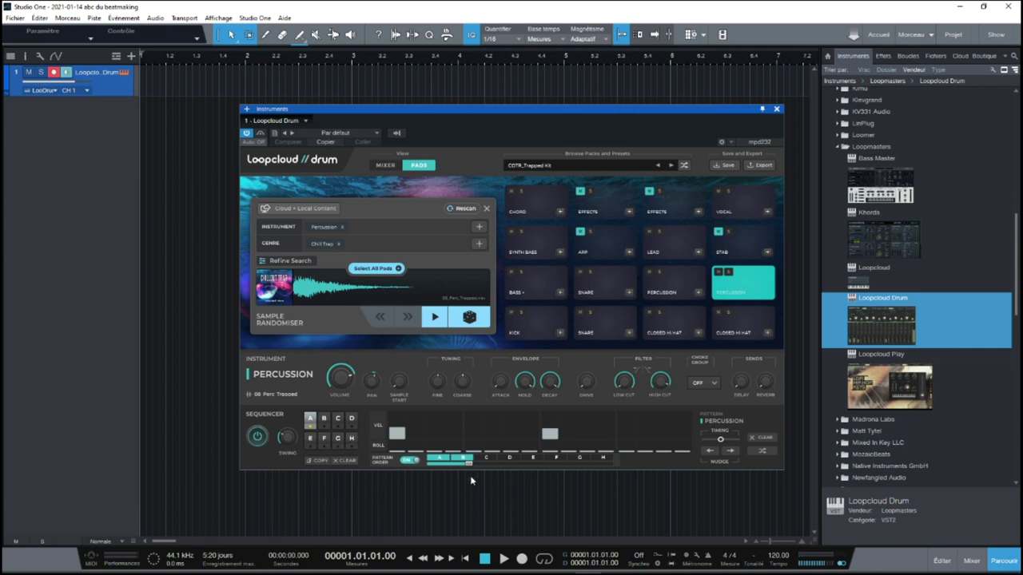
pyautogui.click(504, 559)
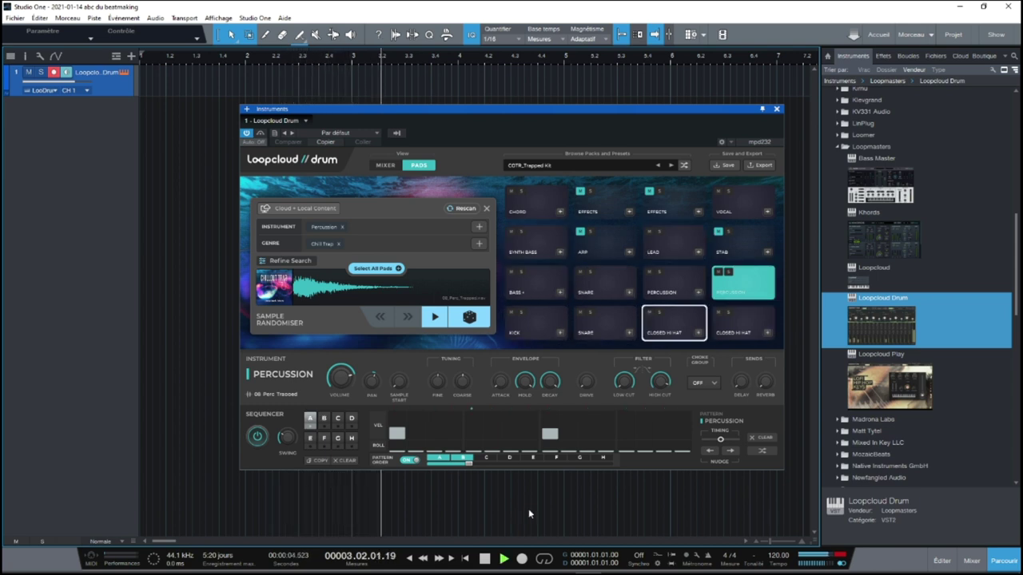
pyautogui.press('space')
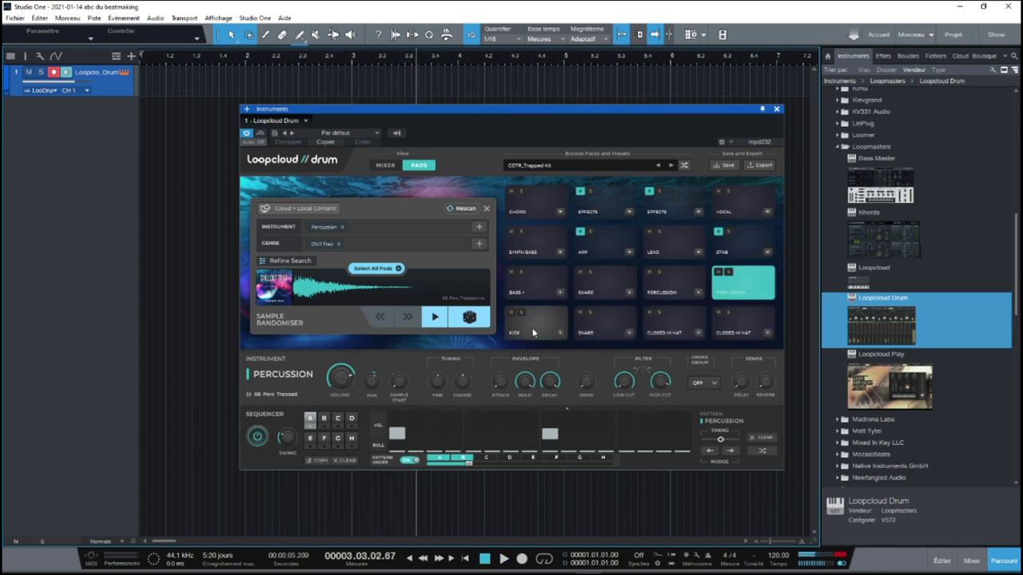
# - Step through the kick, snare, closed hi-hat and percussion pads of the lower two rows to examine each one's sequencer pattern
pyautogui.click(532, 329)
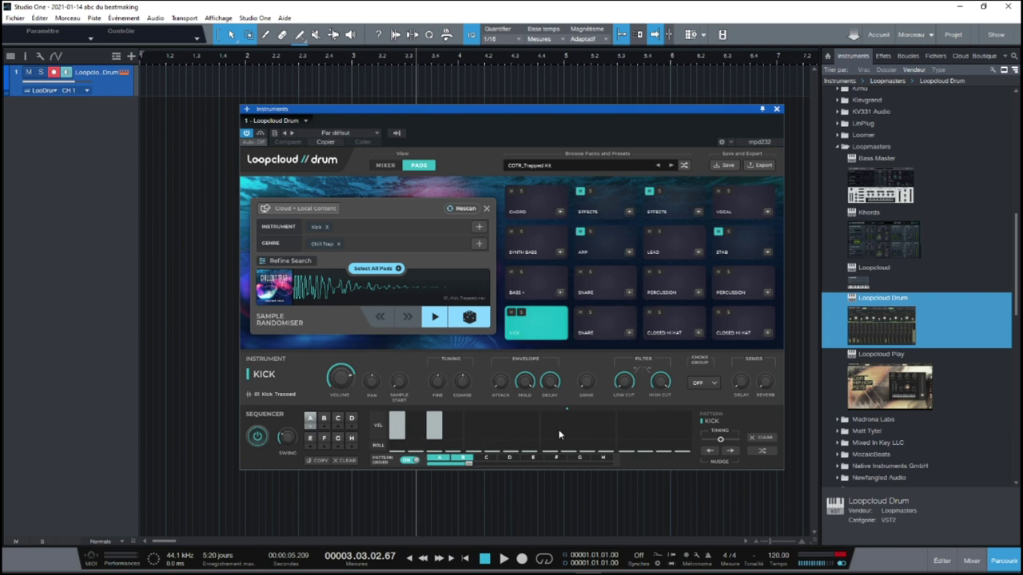
pyautogui.click(607, 323)
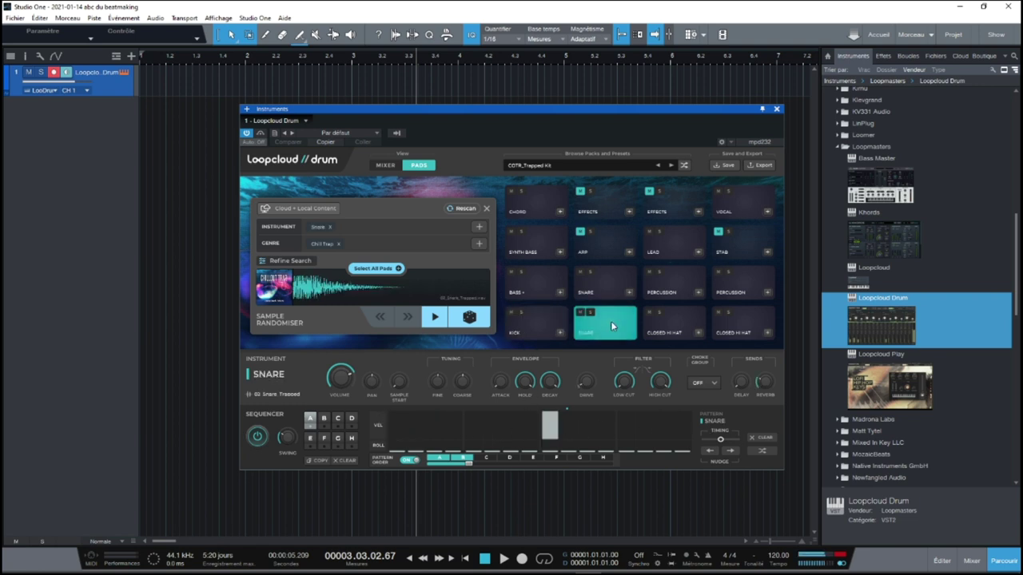
pyautogui.click(662, 325)
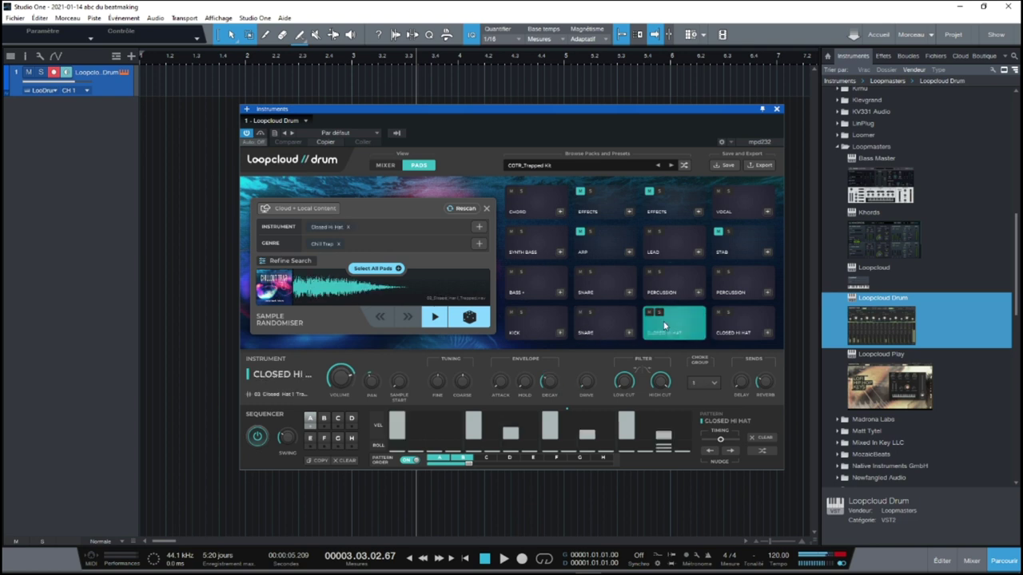
pyautogui.click(724, 322)
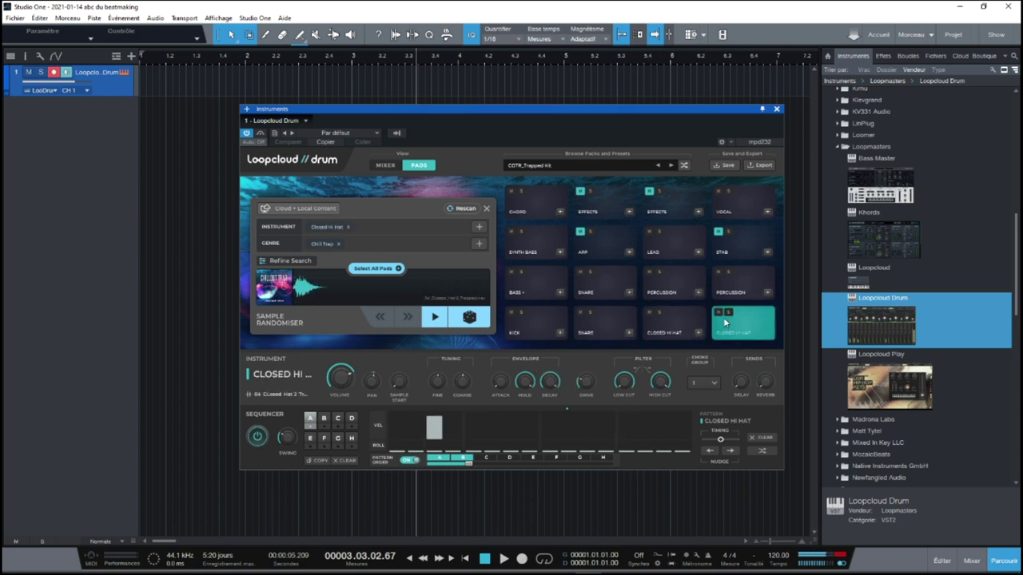
pyautogui.click(539, 281)
pyautogui.click(675, 281)
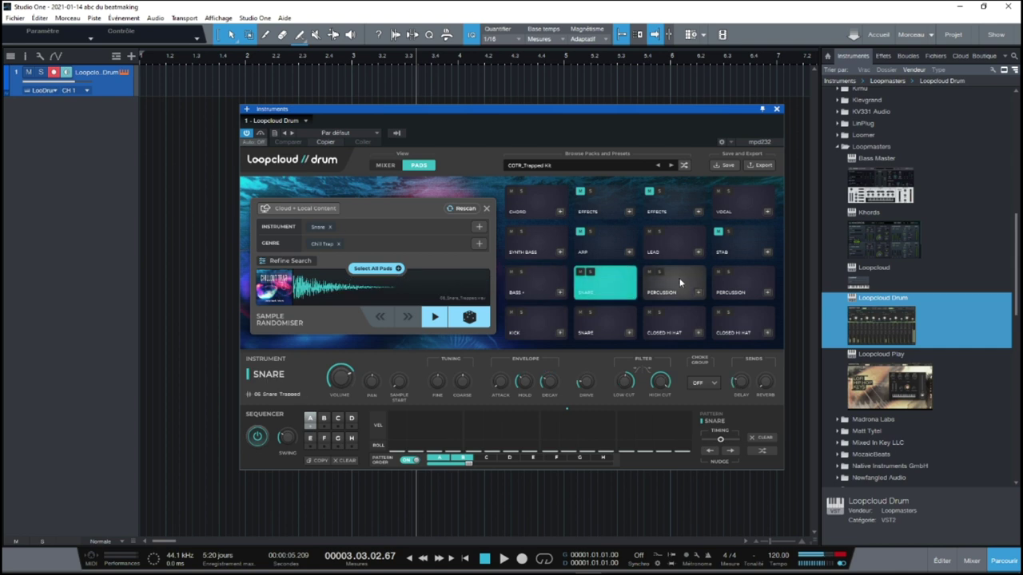
pyautogui.click(742, 276)
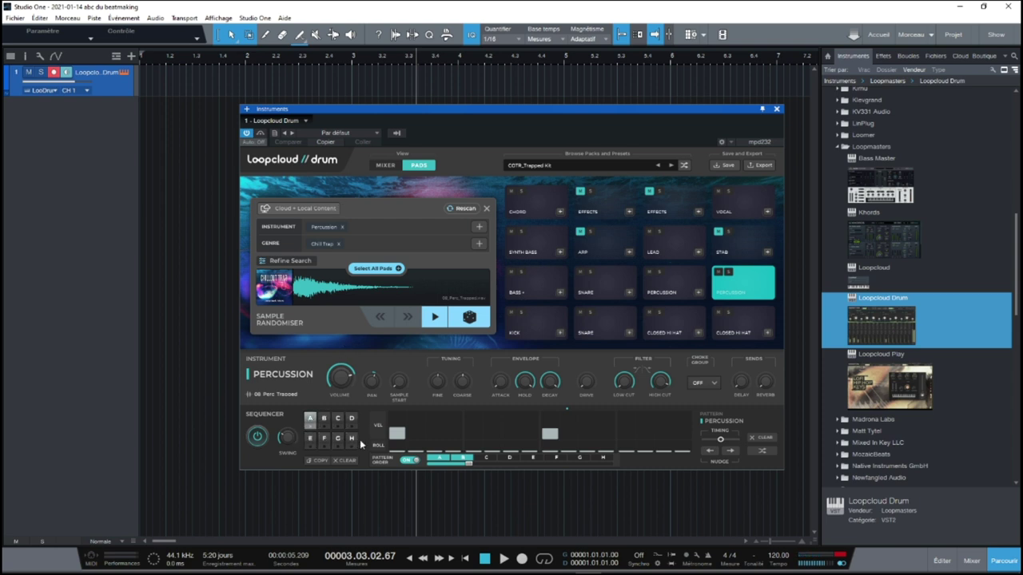
# - Switch off the pattern order and extend its chain to four slots, with pattern B in the third and A in the fourth
pyautogui.click(311, 421)
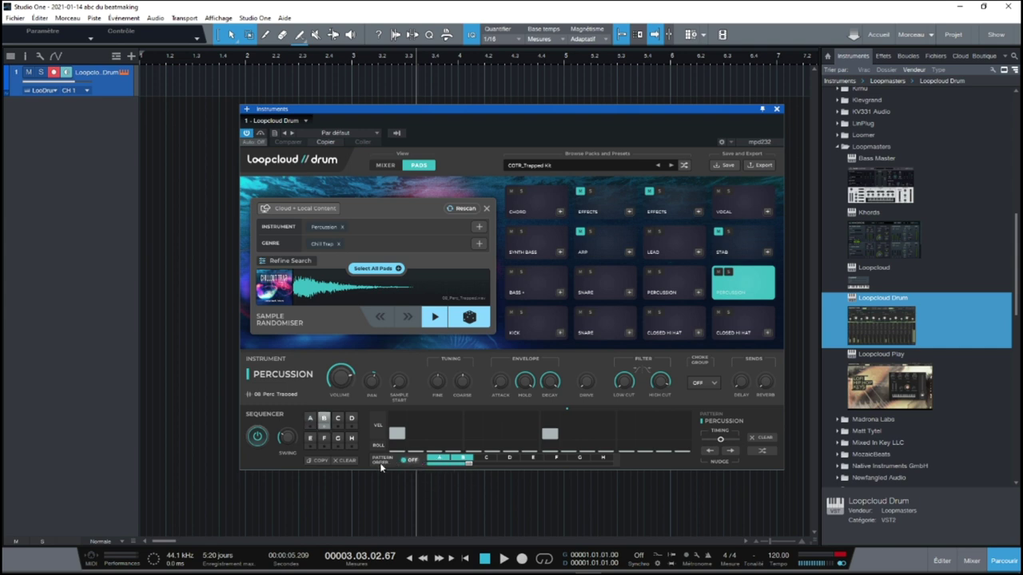
pyautogui.click(437, 459)
pyautogui.moveTo(473, 466); pyautogui.dragTo(489, 469)
pyautogui.click(489, 460)
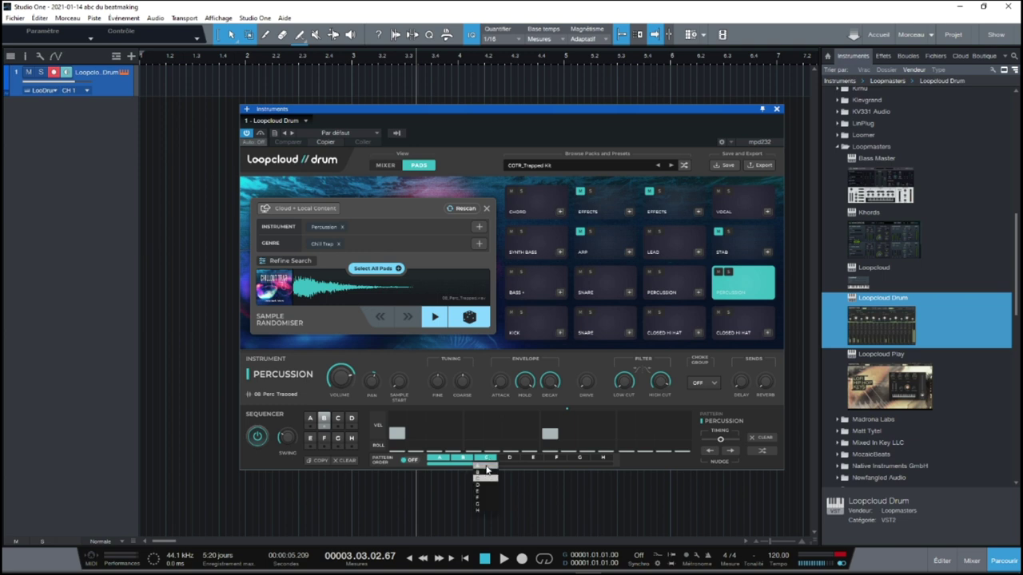
pyautogui.click(487, 473)
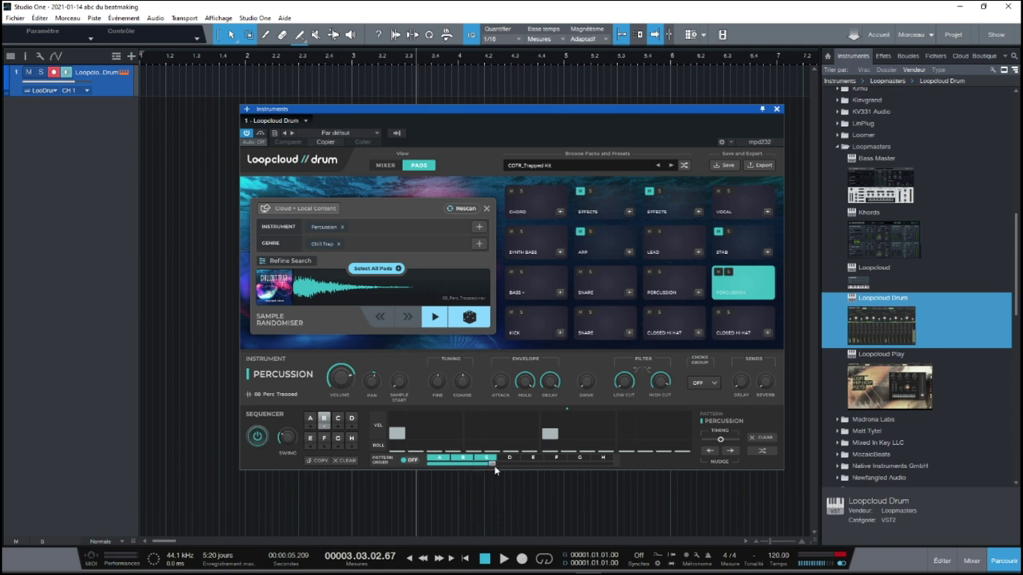
pyautogui.moveTo(494, 469); pyautogui.dragTo(510, 470)
pyautogui.click(510, 460)
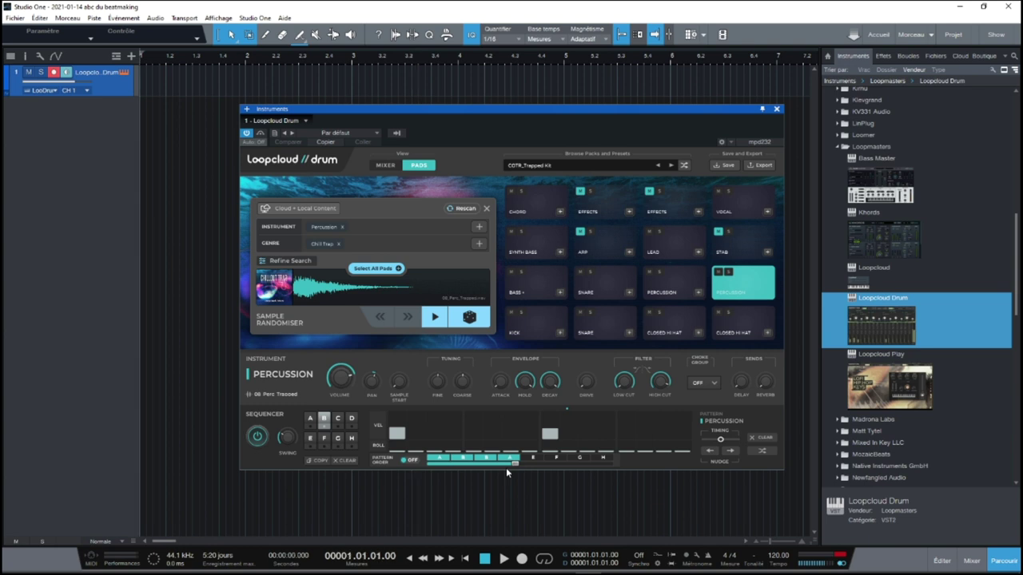
pyautogui.click(506, 472)
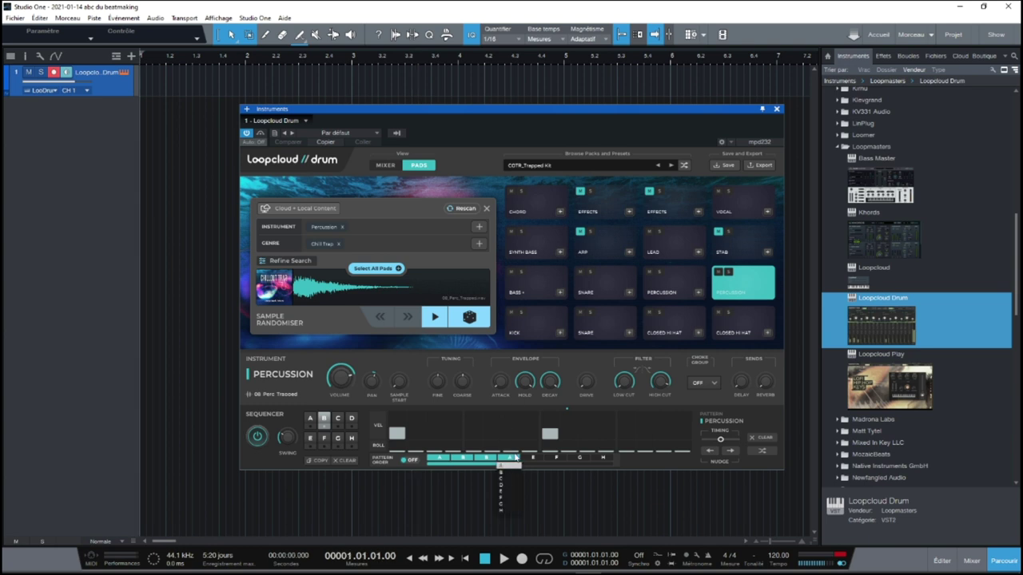
pyautogui.click(555, 461)
# - Play the sequence without the pattern order, switch the pattern order on and play the sequence again from the start
pyautogui.press('space')
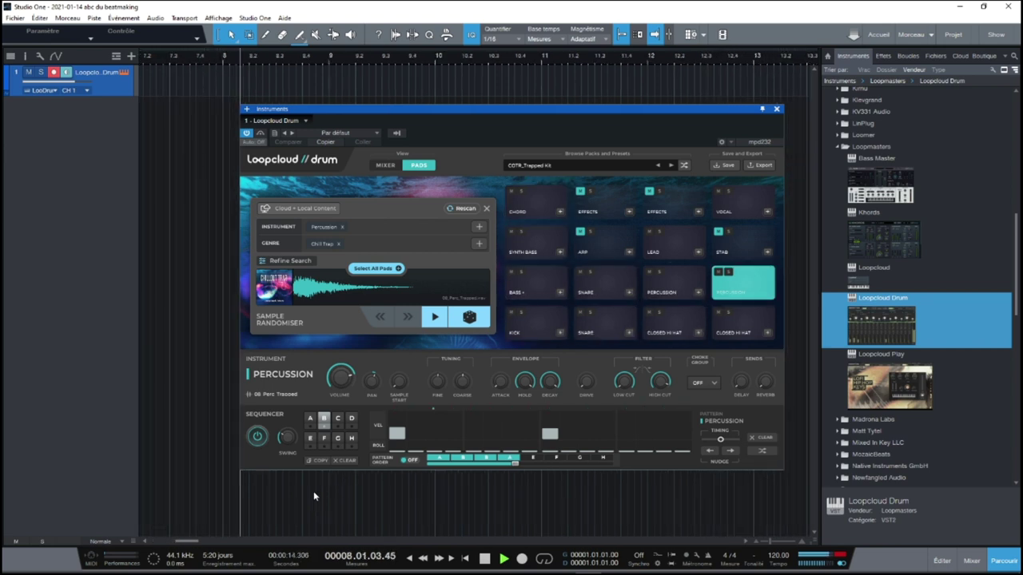
pyautogui.press('space')
pyautogui.click(410, 461)
pyautogui.press('Home')
pyautogui.press('space')
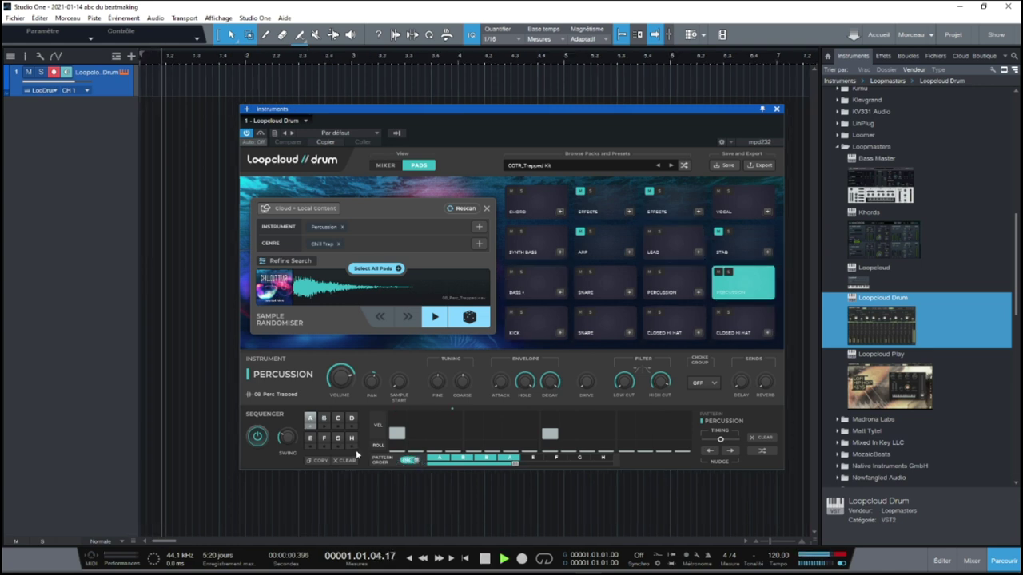
pyautogui.click(321, 422)
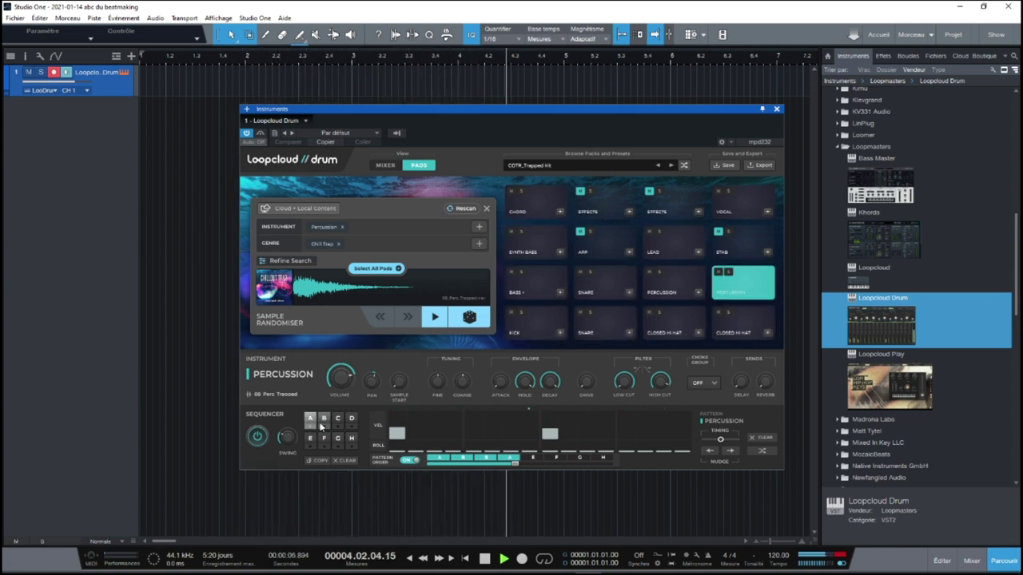
pyautogui.click(314, 425)
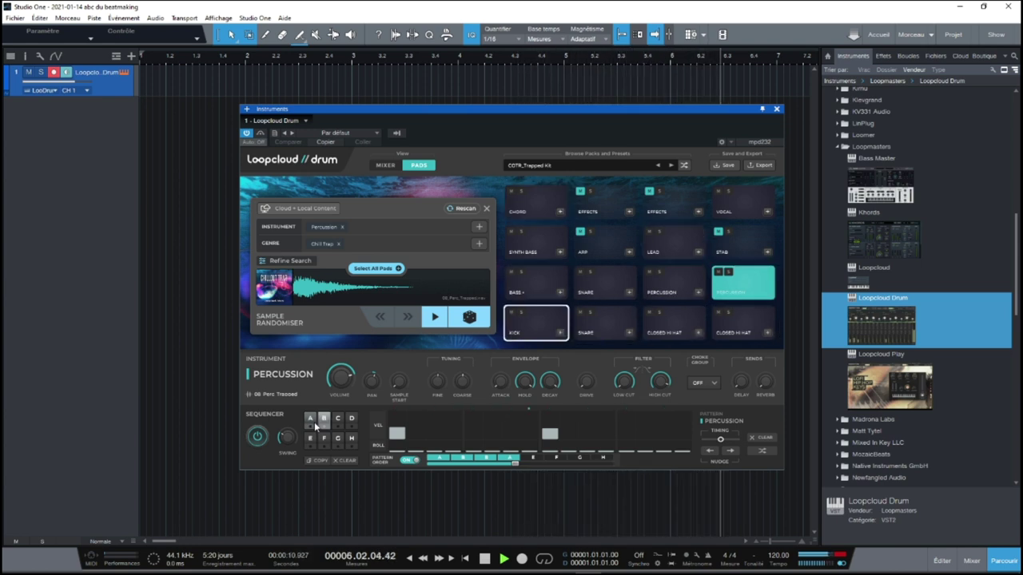
# - Turn off the pattern order and switch off the plugin's sequencer
pyautogui.click(409, 461)
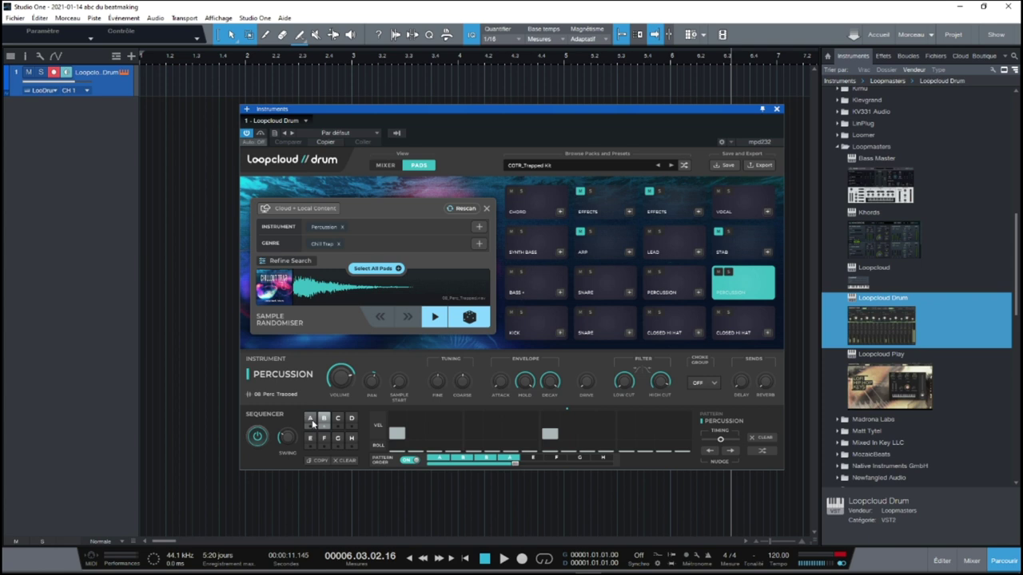
pyautogui.click(409, 462)
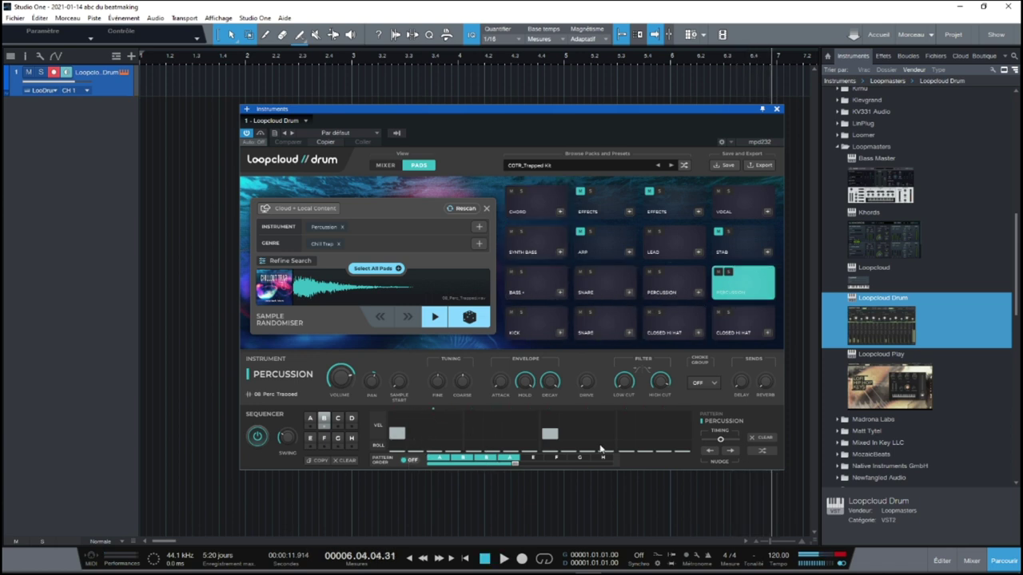
pyautogui.click(257, 437)
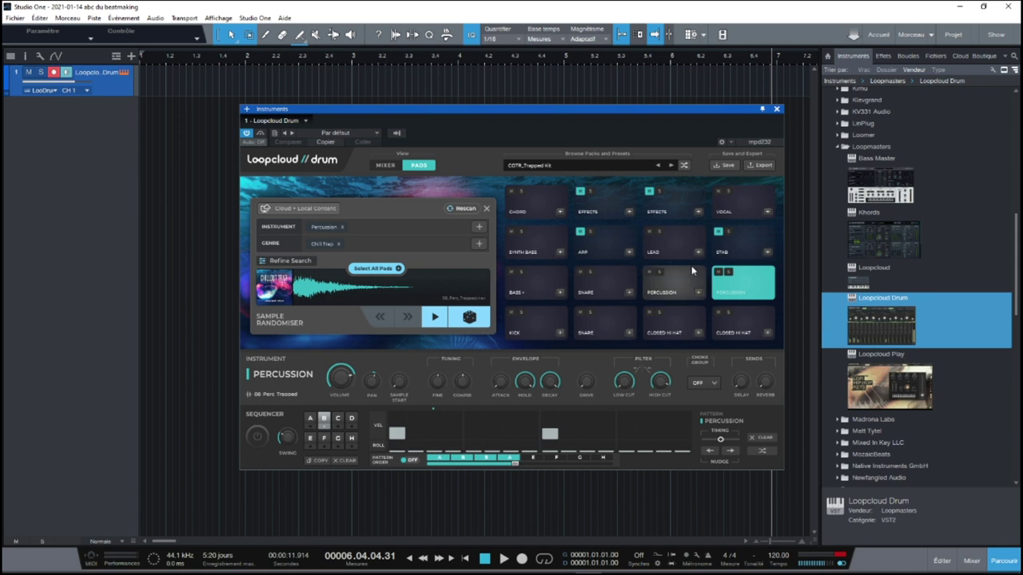
# - Select all 16 pads, randomise their samples within the Chill Trap genre and cut the library search short
pyautogui.click(372, 270)
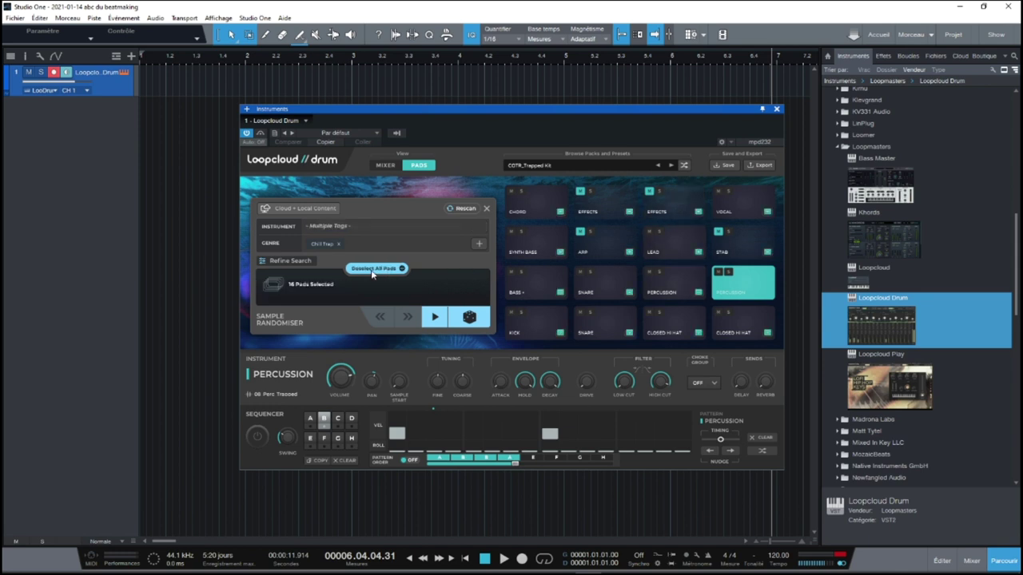
pyautogui.click(470, 319)
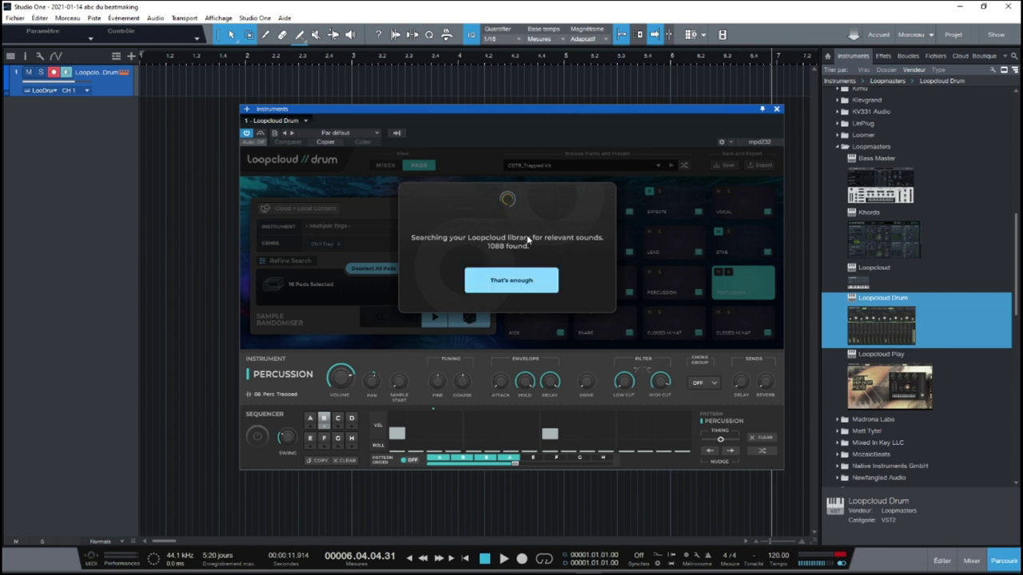
pyautogui.click(515, 280)
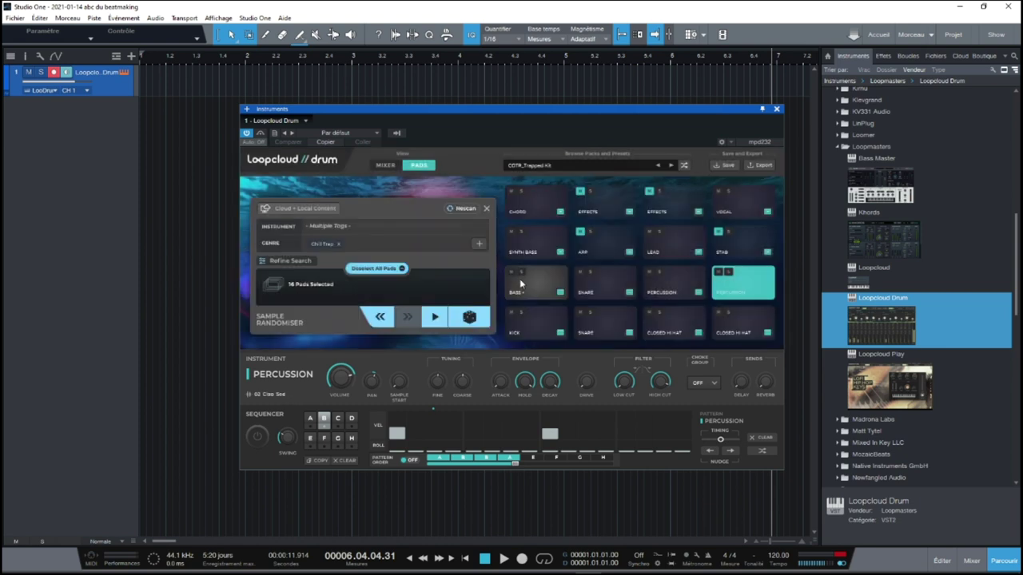
# - Audition the randomised kick, snare and two closed hi-hat pads of the lowest row
pyautogui.click(533, 328)
pyautogui.click(599, 321)
pyautogui.click(674, 322)
pyautogui.click(736, 319)
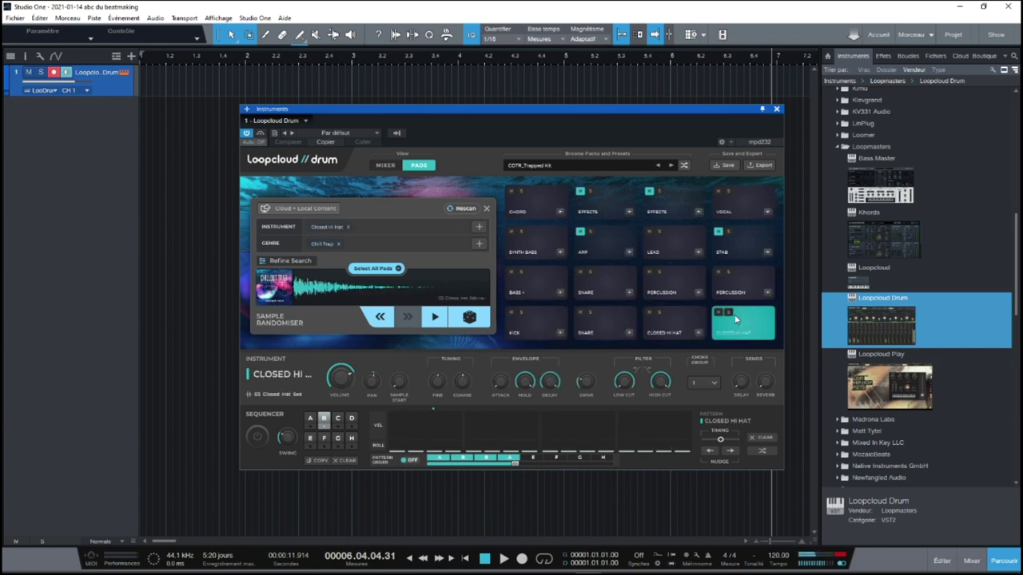
# - Turn on the pattern order, start playback from the beginning and switch on the plugin's sequencer
pyautogui.press('space')
pyautogui.click(414, 462)
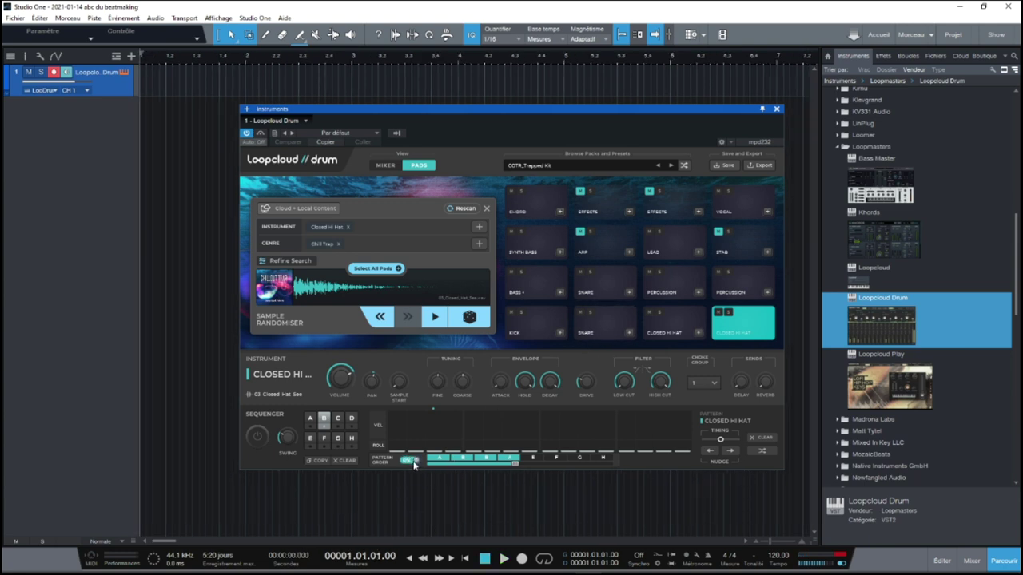
pyautogui.press('space')
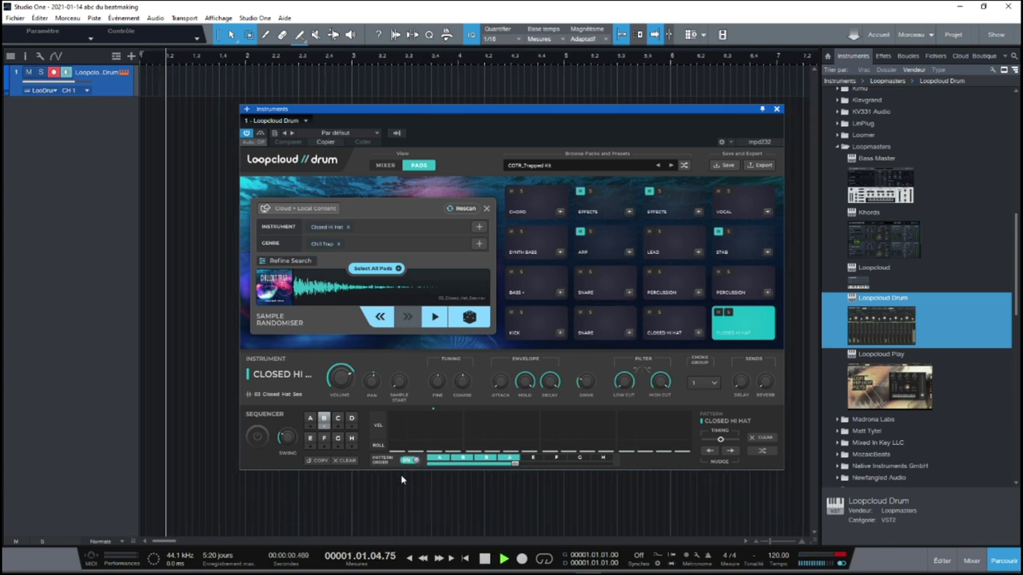
pyautogui.click(323, 419)
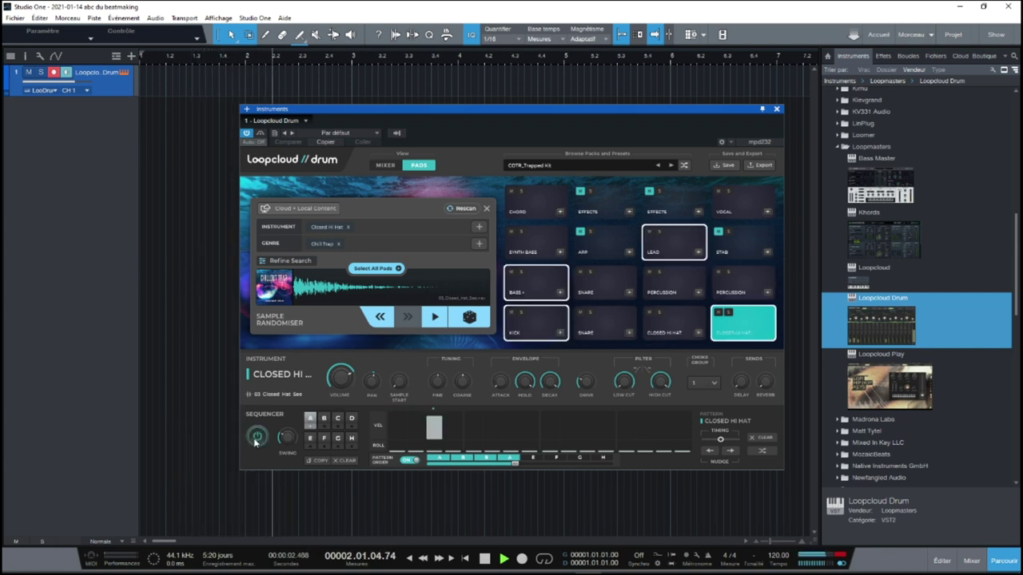
# - Randomise the samples of all pads during playback, step back through the earlier sample sets and stop playback
pyautogui.click(436, 320)
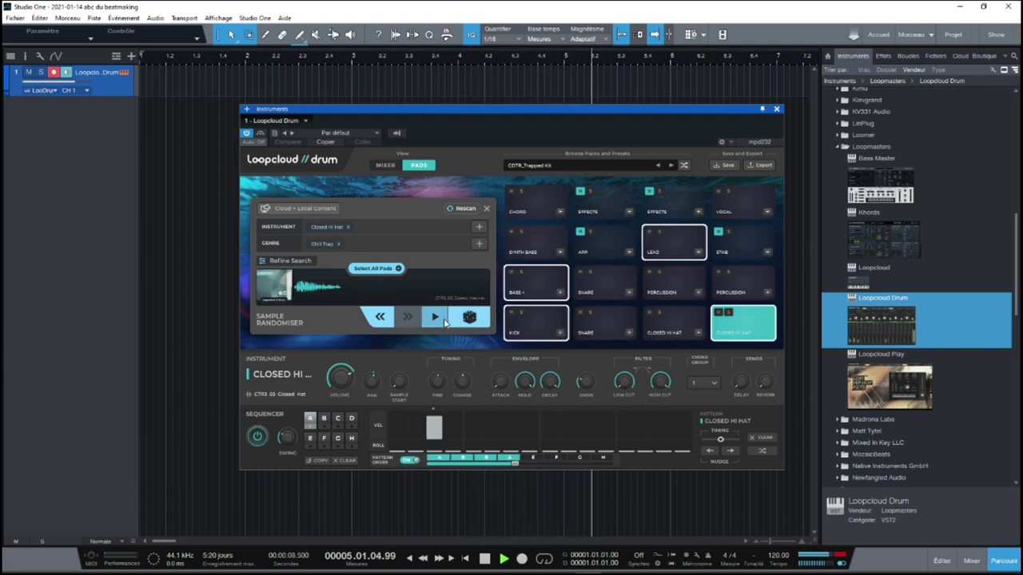
pyautogui.click(398, 269)
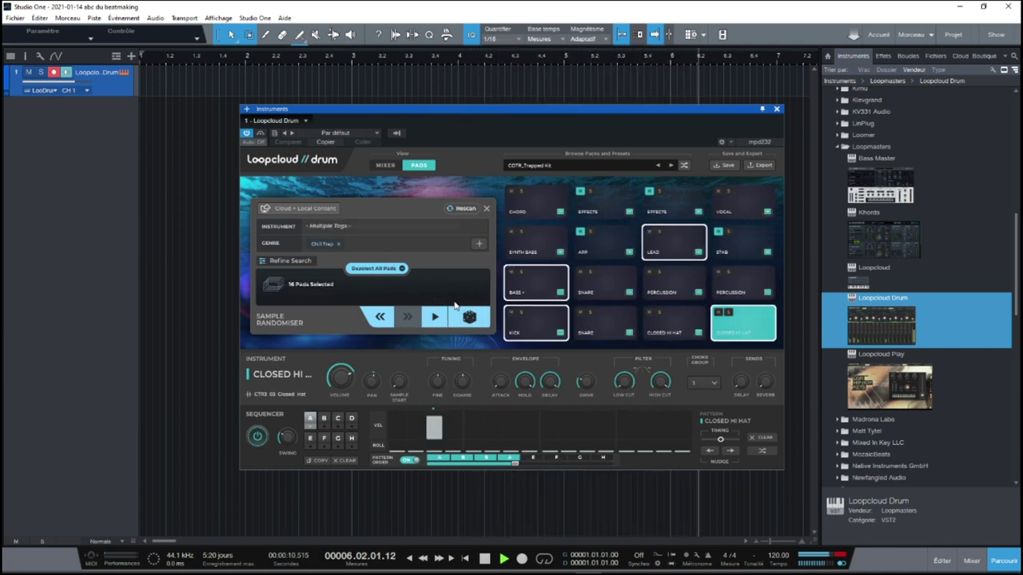
pyautogui.click(467, 318)
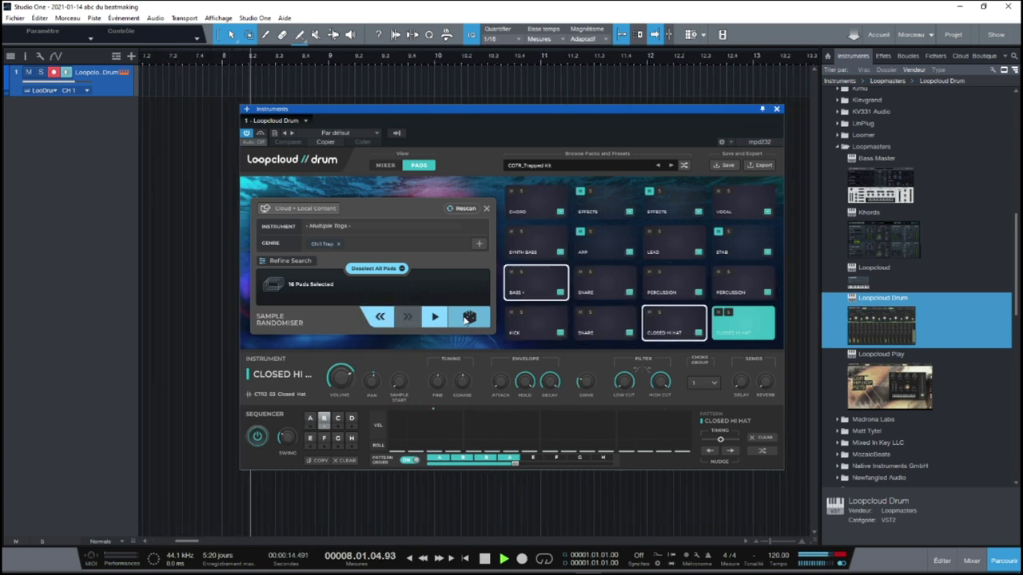
pyautogui.click(381, 317)
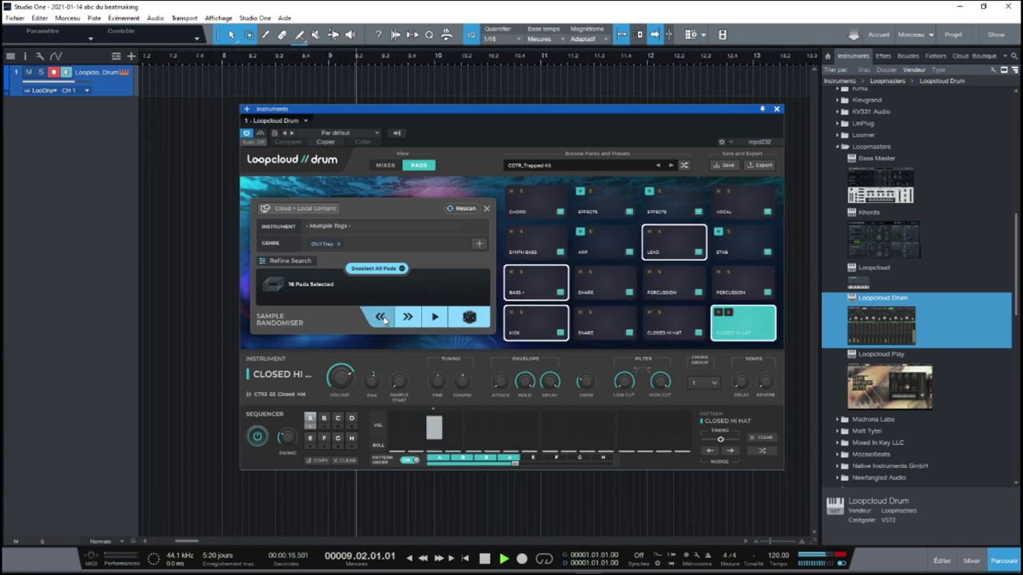
pyautogui.click(381, 318)
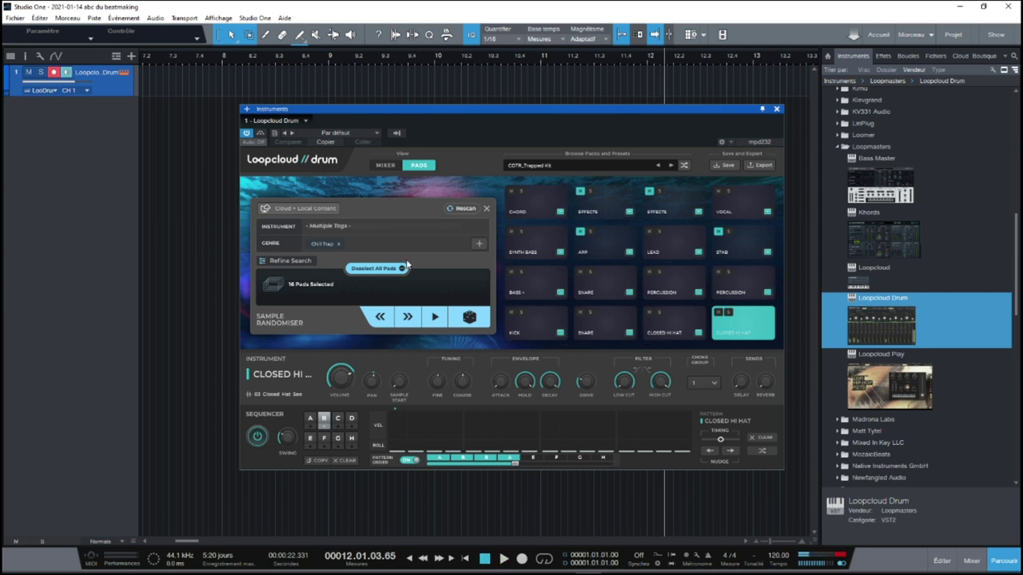
# - Randomise only the kick pad's sample several times, auditioning the pad before and after the changes
pyautogui.click(534, 330)
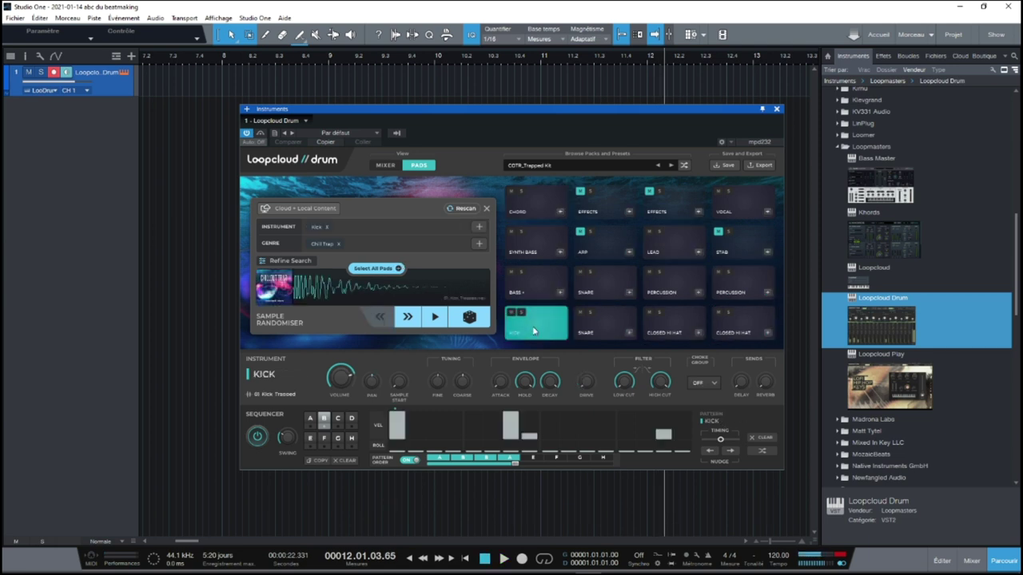
pyautogui.click(526, 325)
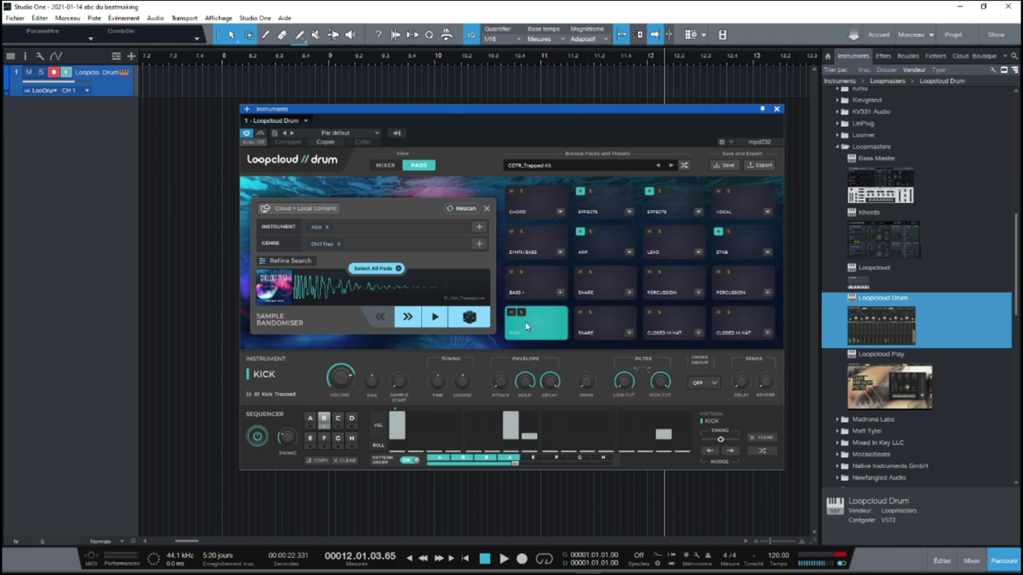
pyautogui.click(465, 320)
pyautogui.click(524, 329)
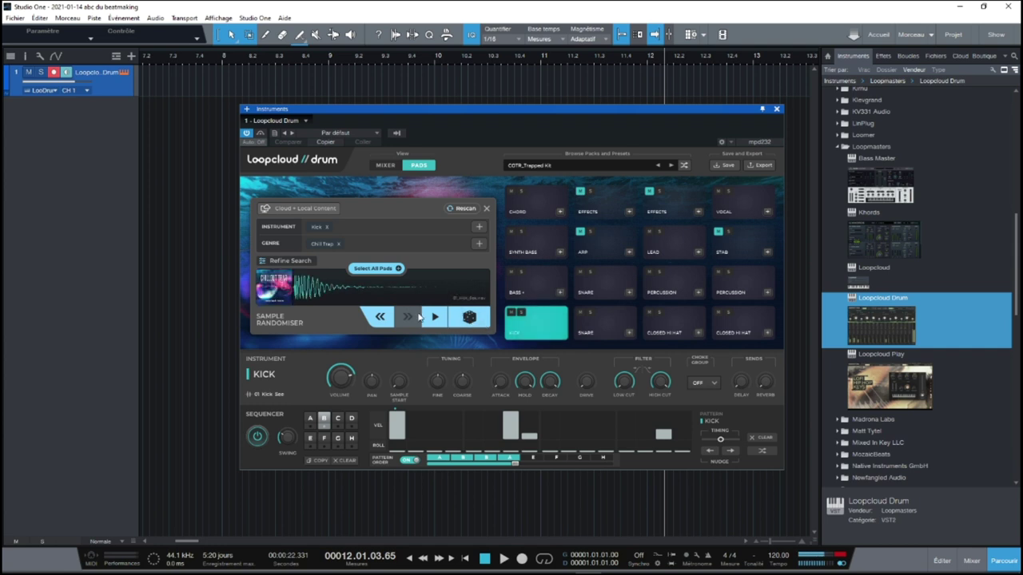
pyautogui.click(469, 316)
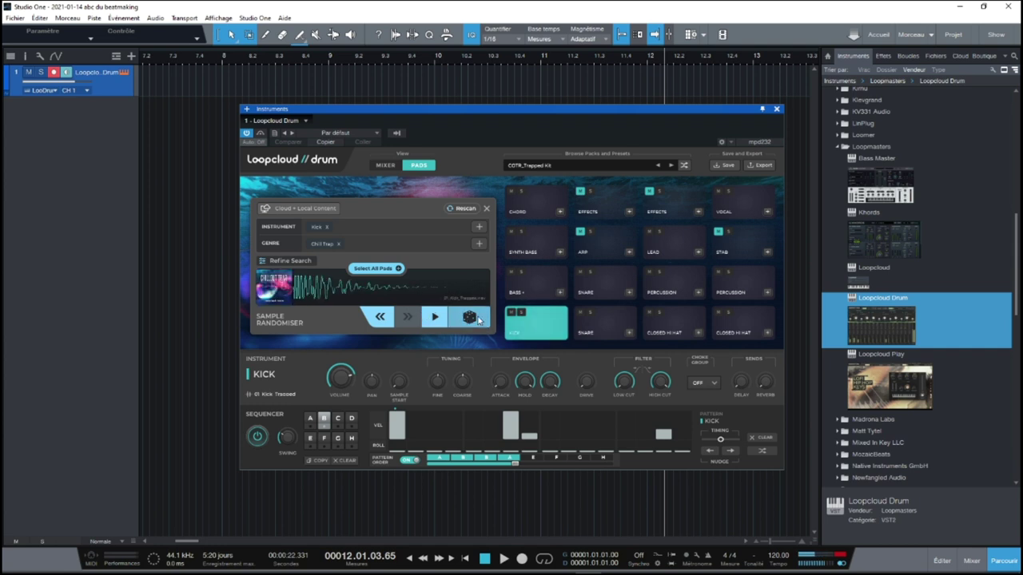
pyautogui.click(529, 331)
pyautogui.click(532, 332)
pyautogui.click(539, 335)
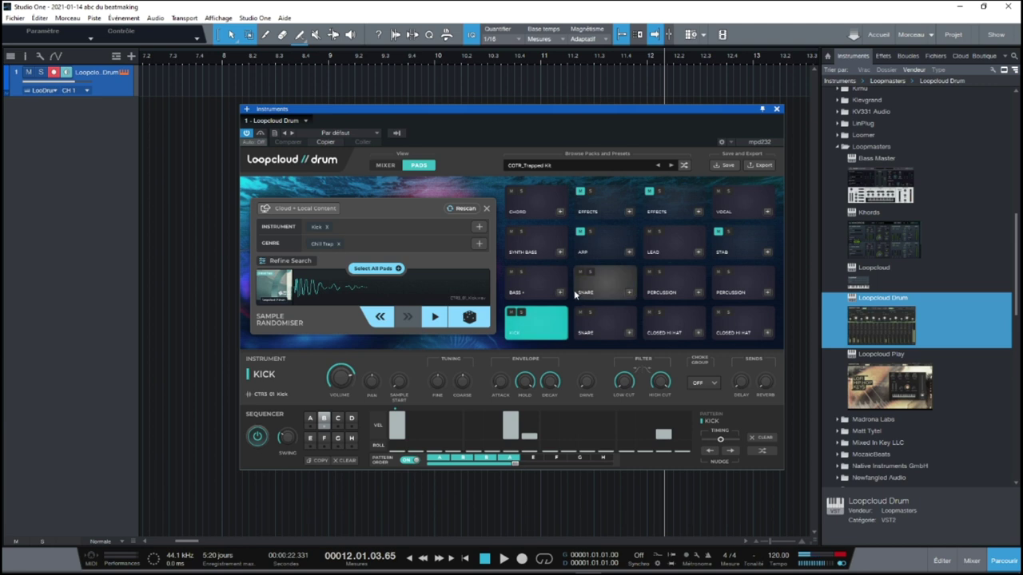
# - Show the mixer view and load the saved kit abc1, discarding the current kit
pyautogui.click(388, 166)
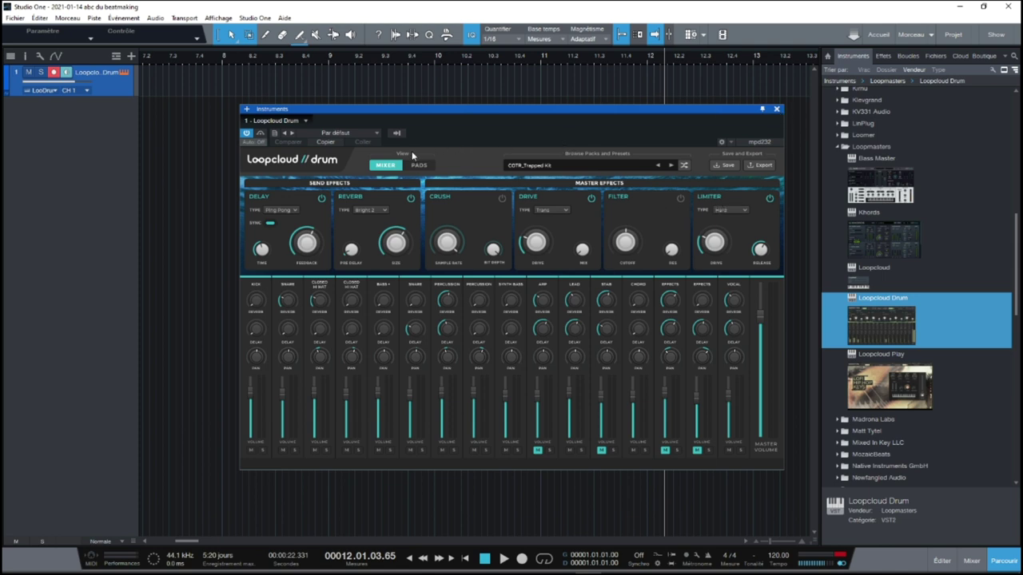
pyautogui.click(548, 167)
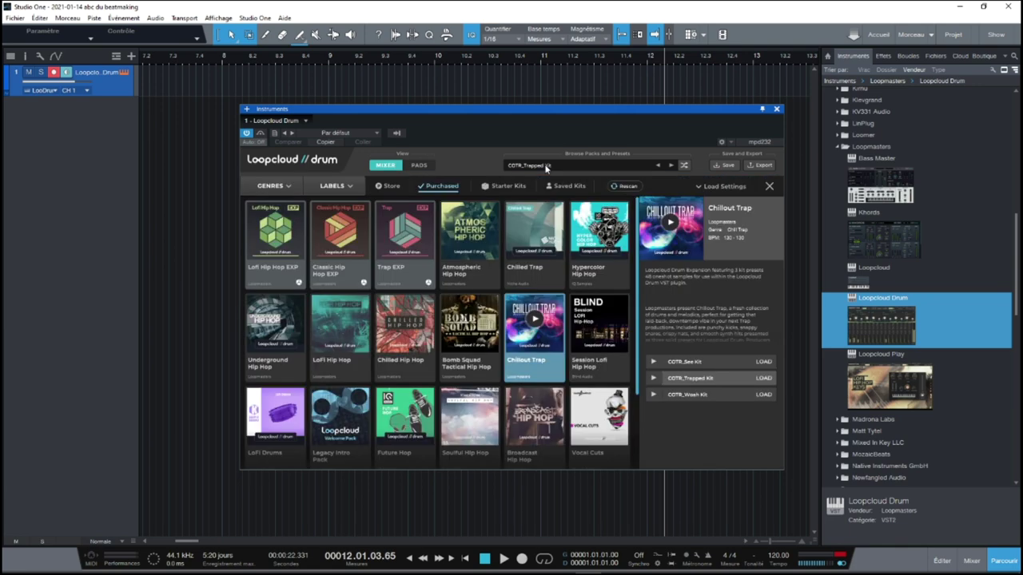
pyautogui.click(563, 186)
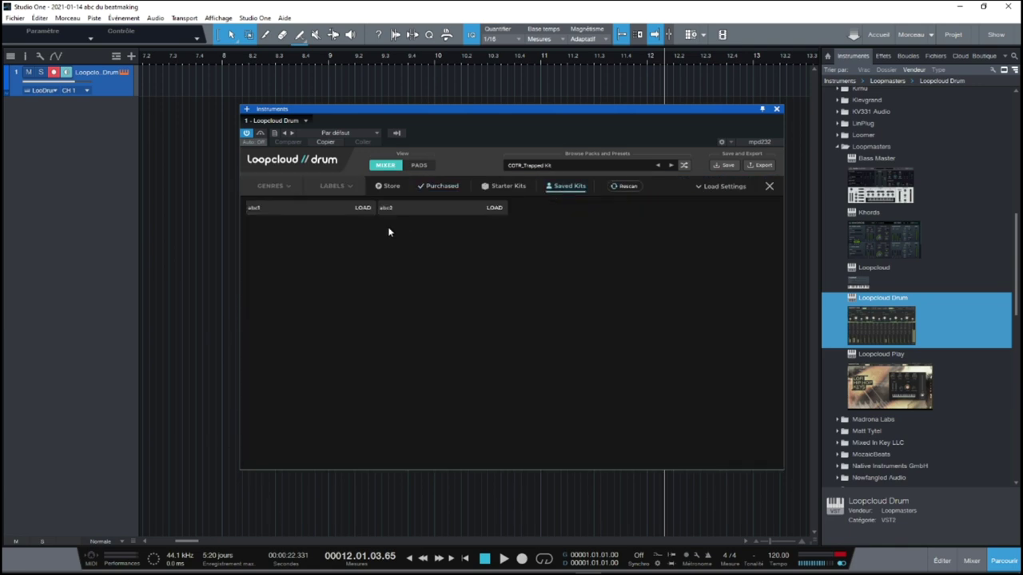
pyautogui.click(361, 210)
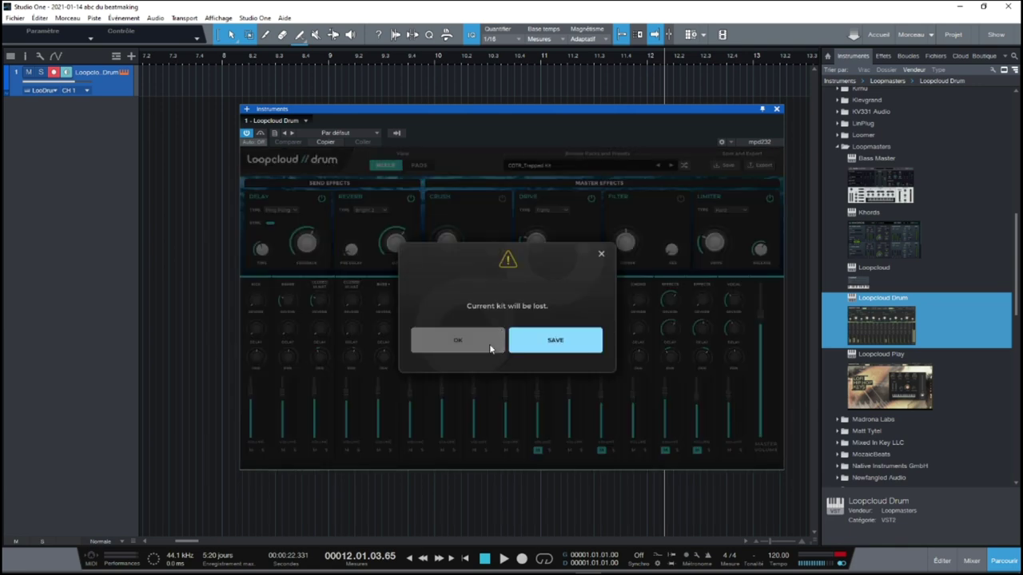
pyautogui.click(457, 341)
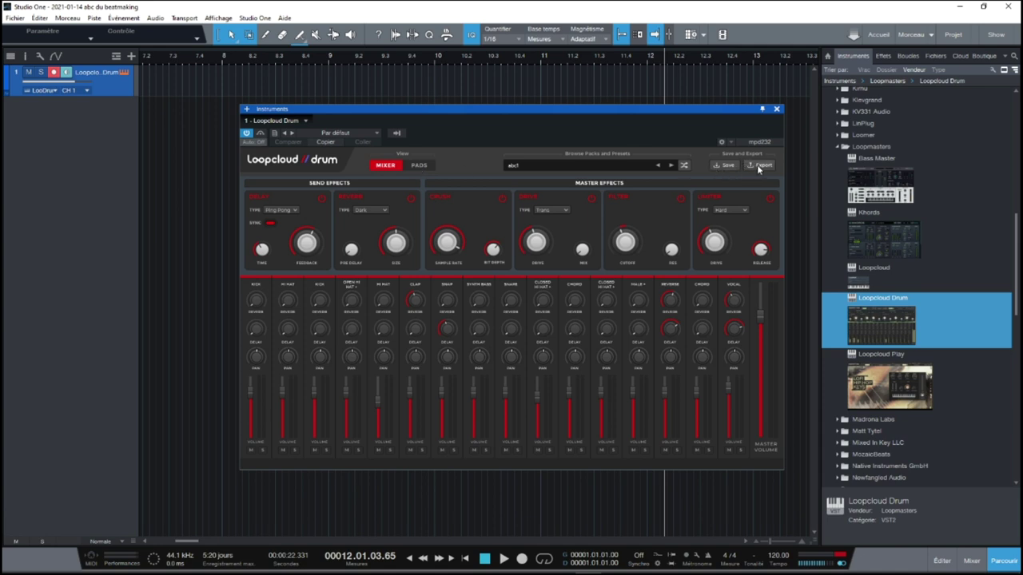
# - Examine the save options of kit abc1, enabling theme editing and expanding the advanced options, and close them without saving
pyautogui.click(726, 165)
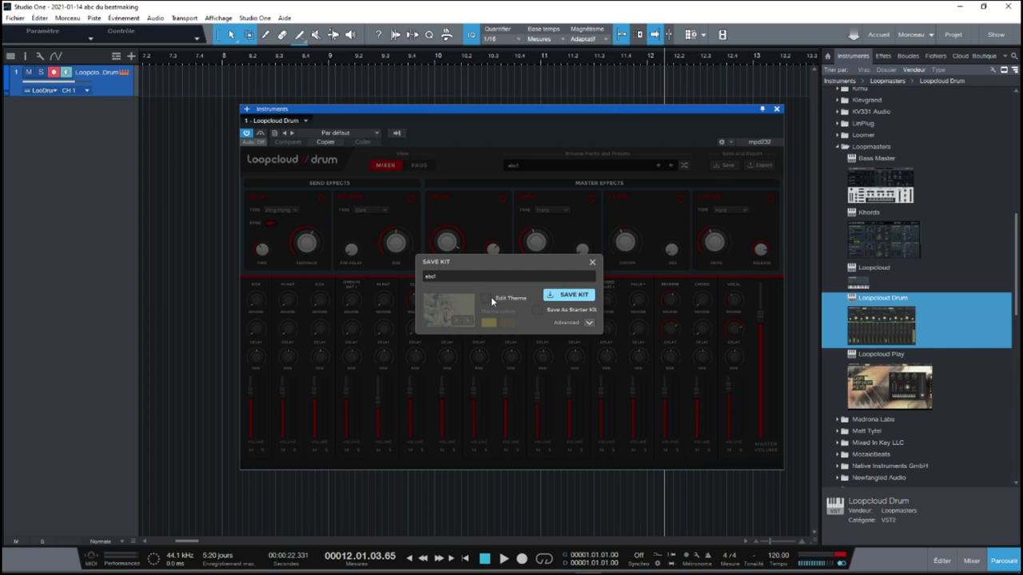
pyautogui.click(489, 299)
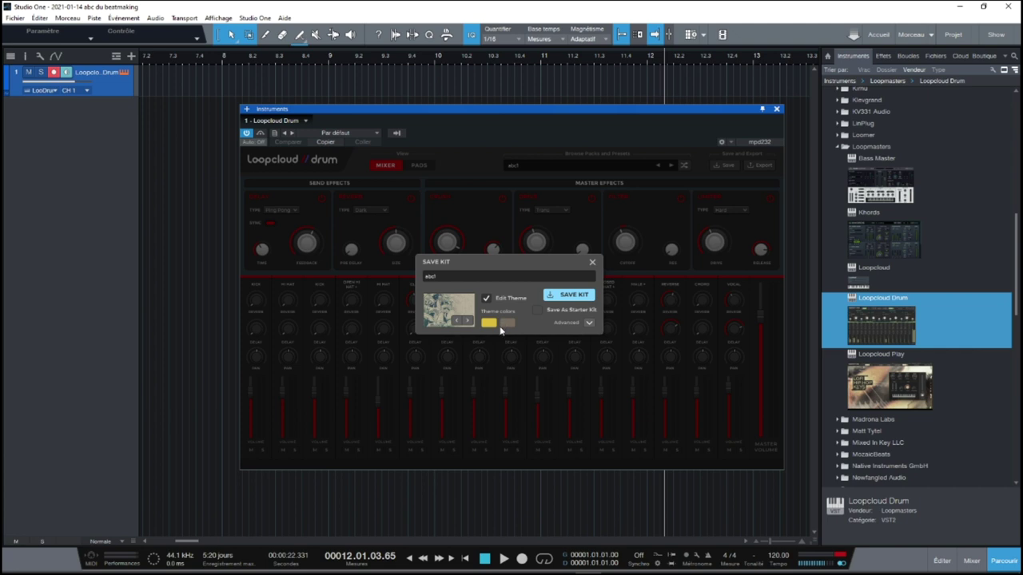
pyautogui.click(591, 324)
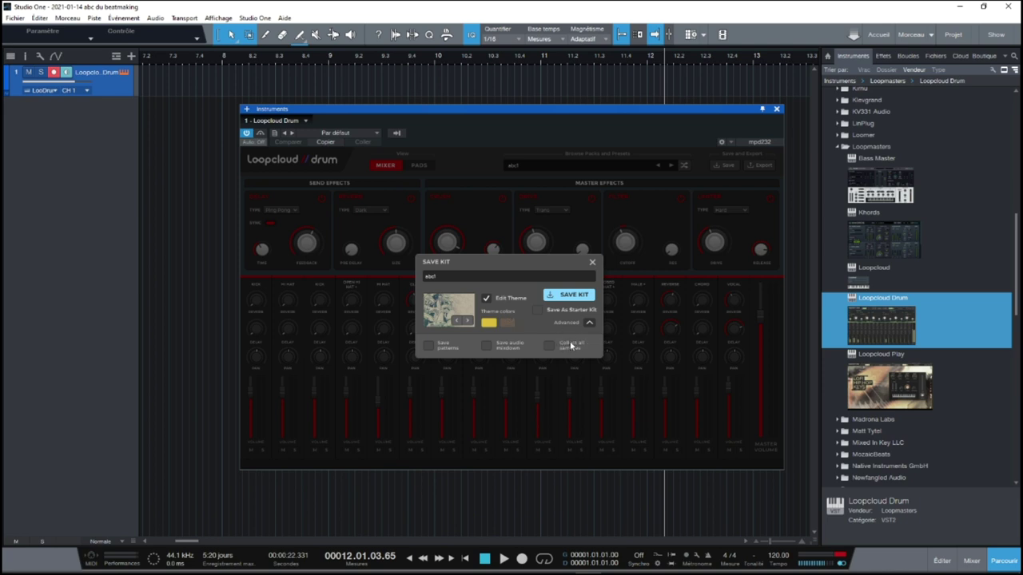
pyautogui.click(592, 262)
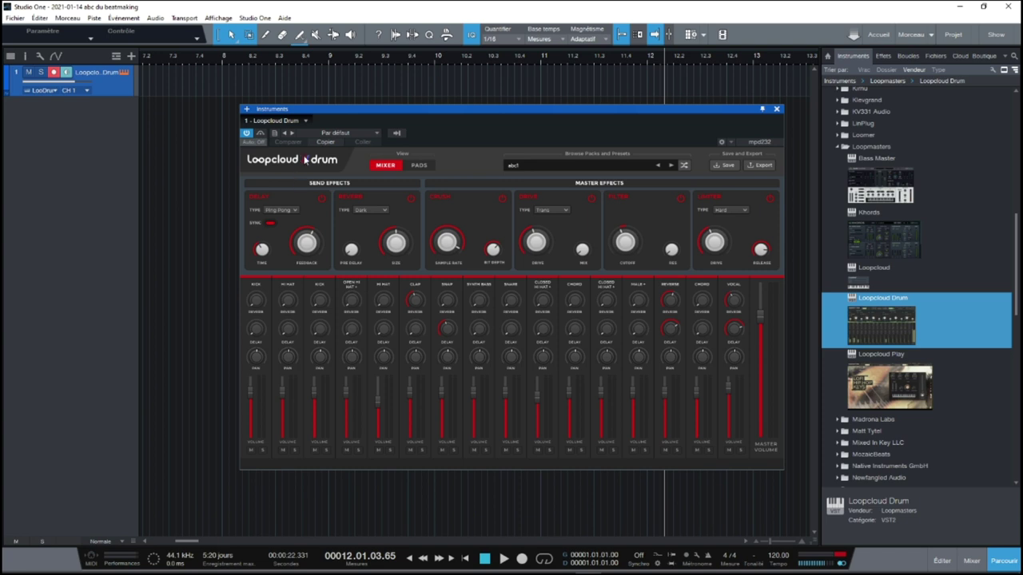
# - Show the pads of kit abc1 and examine its Audio Mixdown, MIDI and Sample export options
pyautogui.click(420, 165)
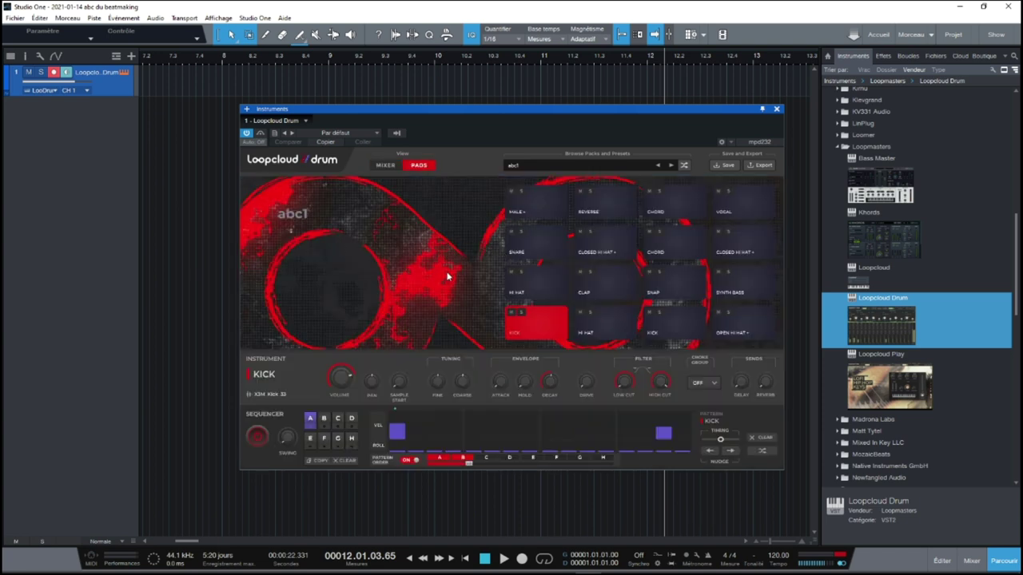
pyautogui.click(755, 166)
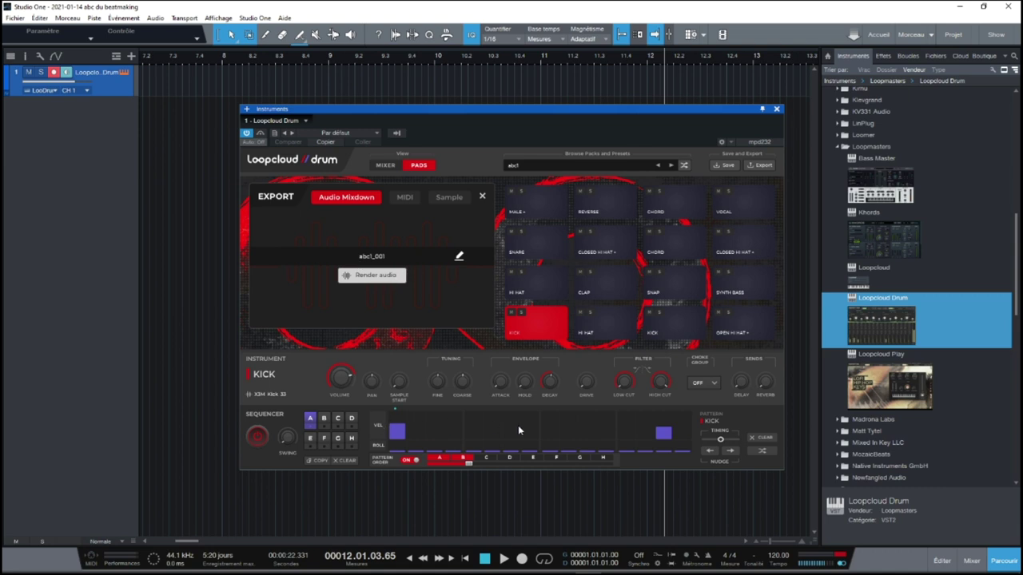
pyautogui.click(406, 199)
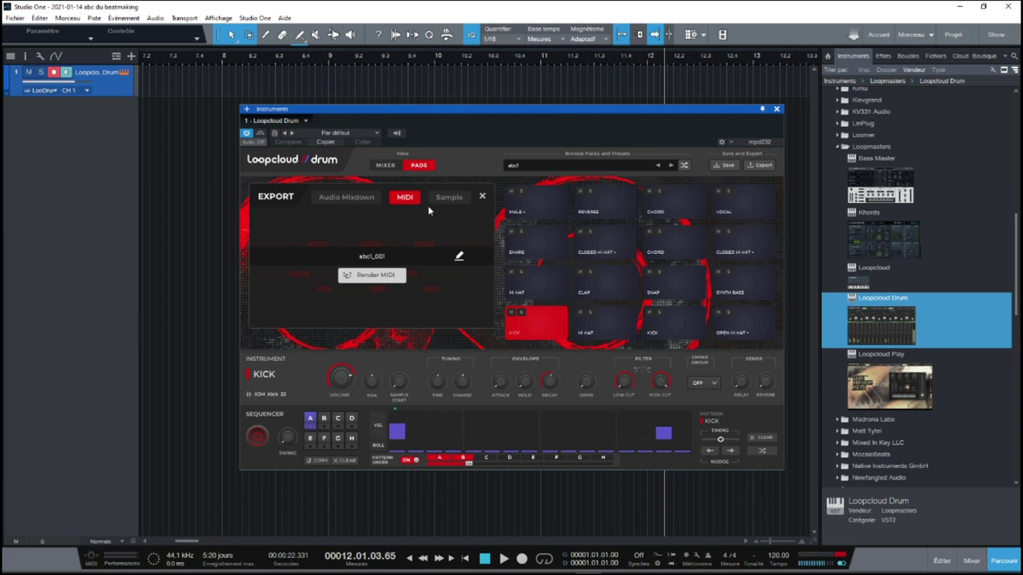
pyautogui.click(455, 198)
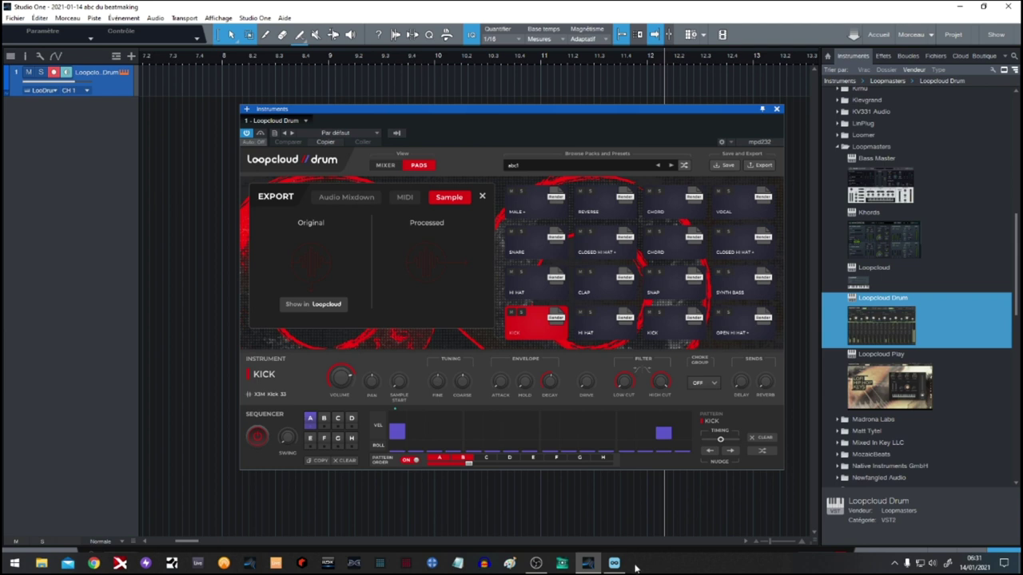
# - Switch to the Loopcloud app to view the kit's files in the library, return to Studio One and close the export options
pyautogui.click(613, 563)
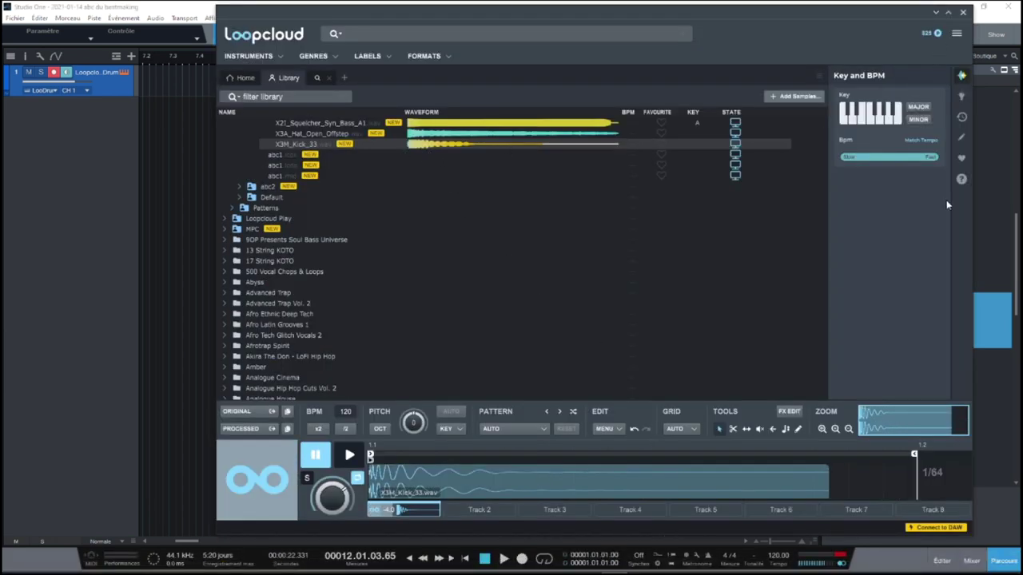
pyautogui.click(136, 229)
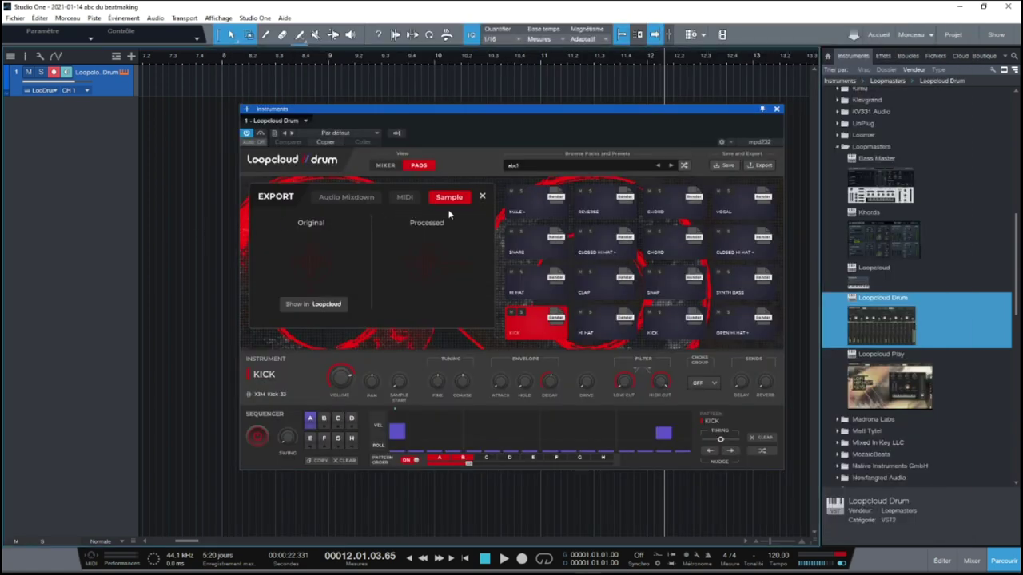
pyautogui.click(483, 196)
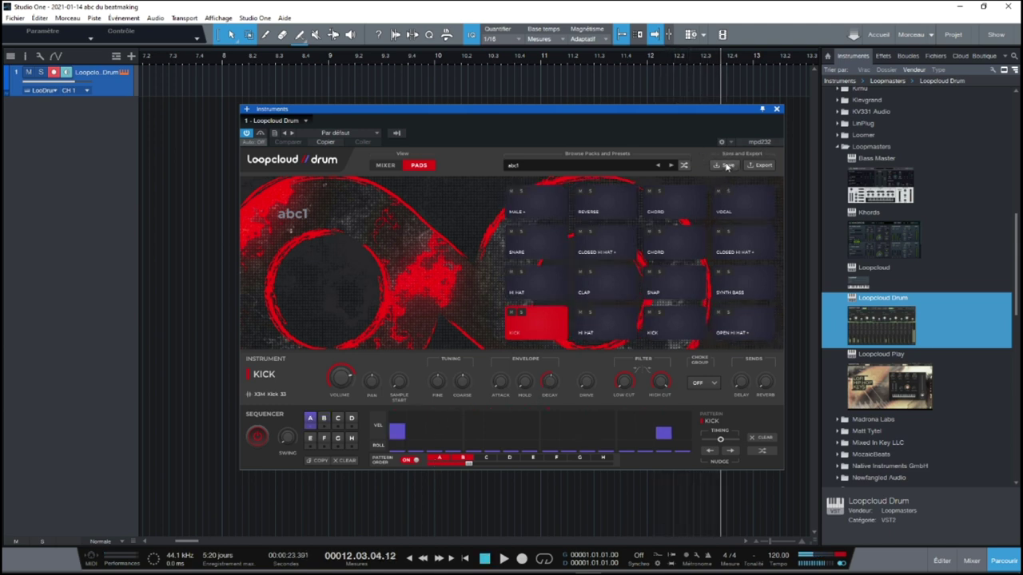
# - Browse the saved kits and load abc2
pyautogui.click(517, 164)
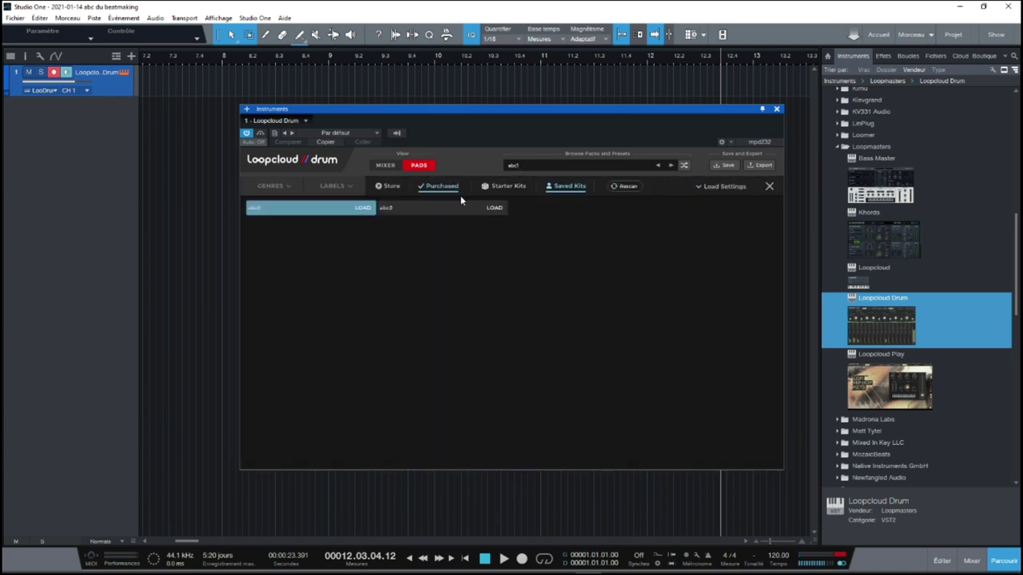
pyautogui.click(494, 208)
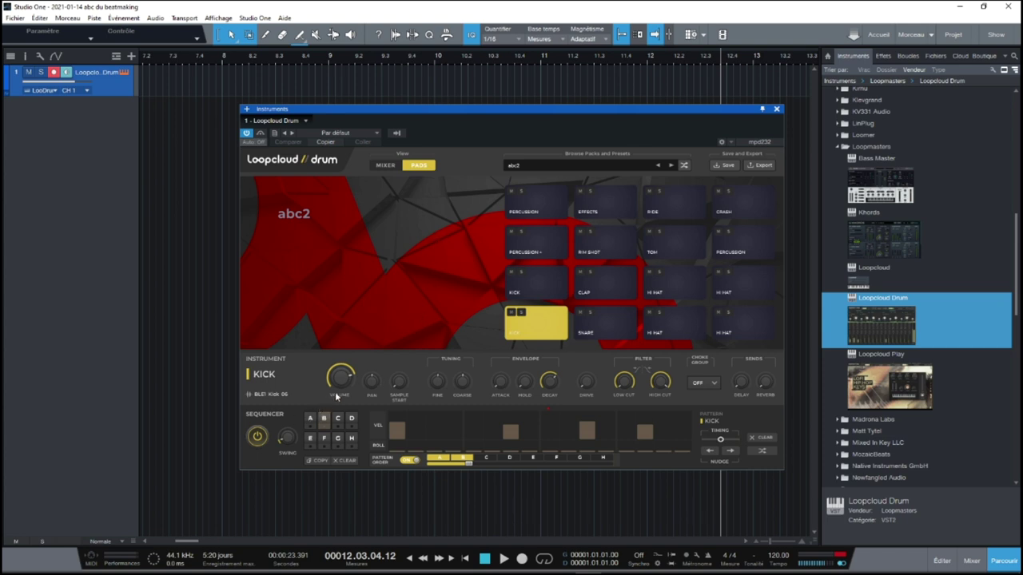
# - Clear the pattern of the HI HAT pad beside SNARE and draw hits on every second step of its first half
pyautogui.press('space')
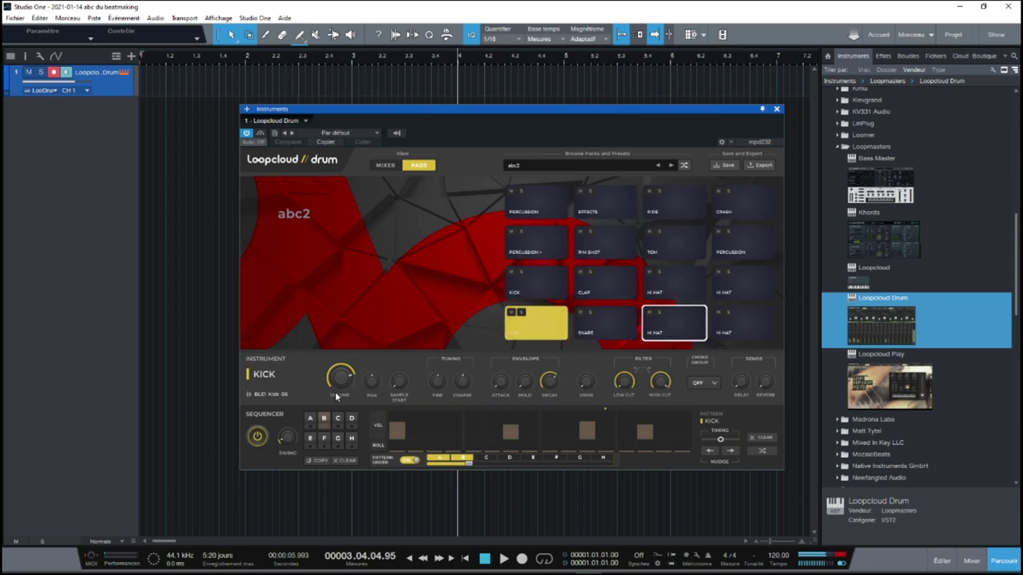
pyautogui.click(644, 327)
pyautogui.click(644, 327)
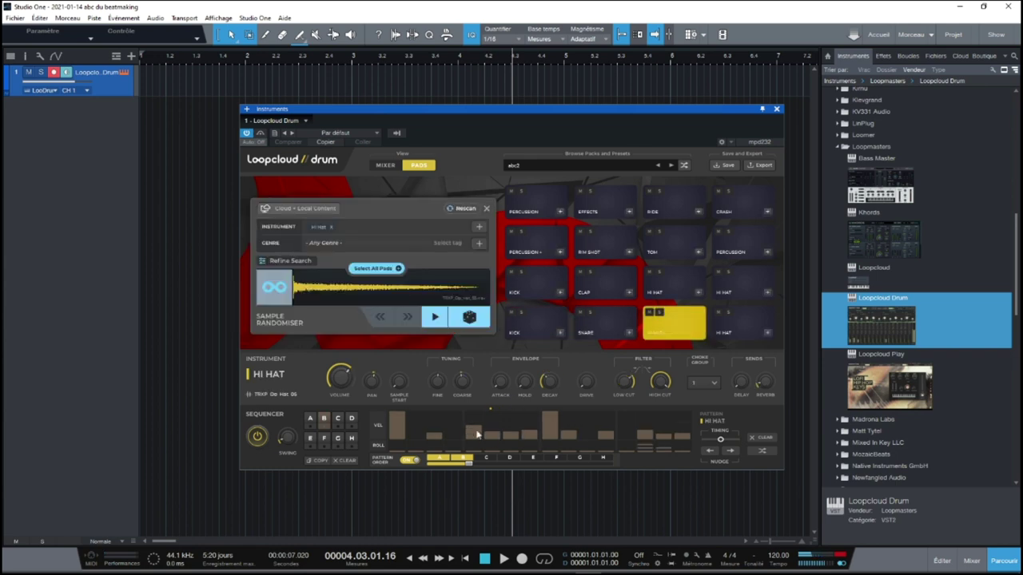
pyautogui.moveTo(401, 429); pyautogui.dragTo(416, 409)
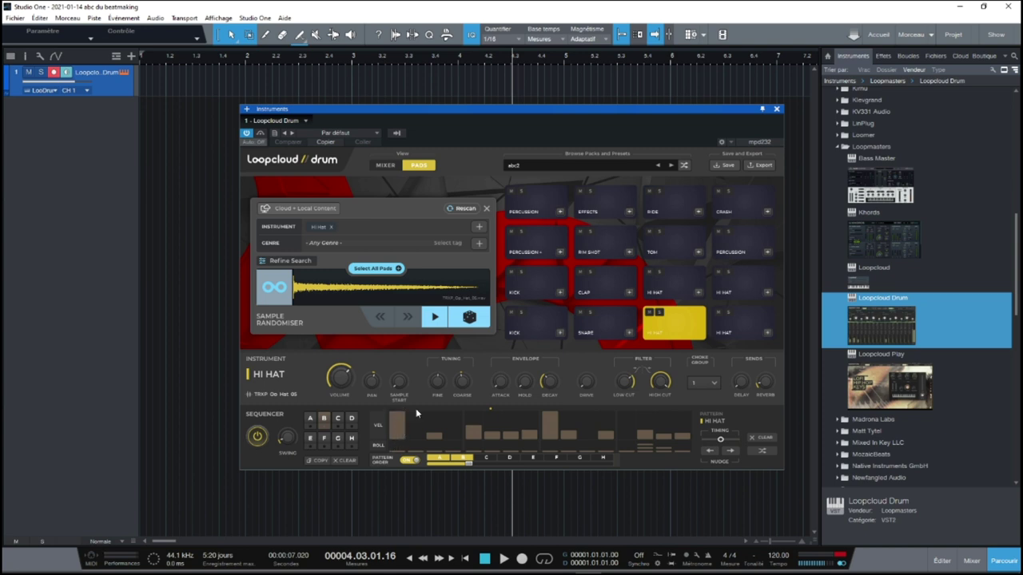
pyautogui.click(761, 438)
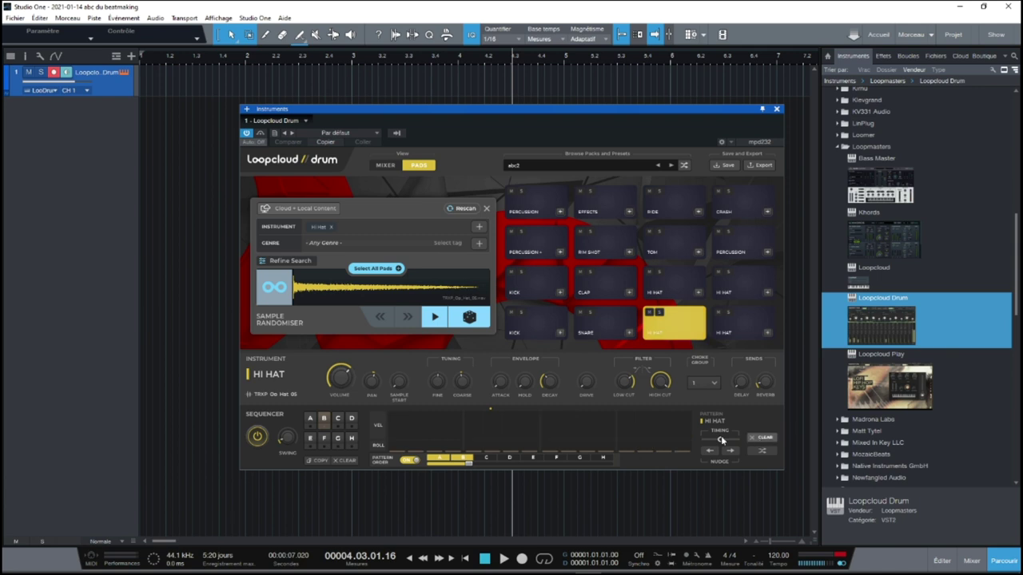
pyautogui.moveTo(393, 432)
pyautogui.mouseDown()
pyautogui.moveTo(396, 423)
pyautogui.moveTo(475, 426)
pyautogui.mouseUp()
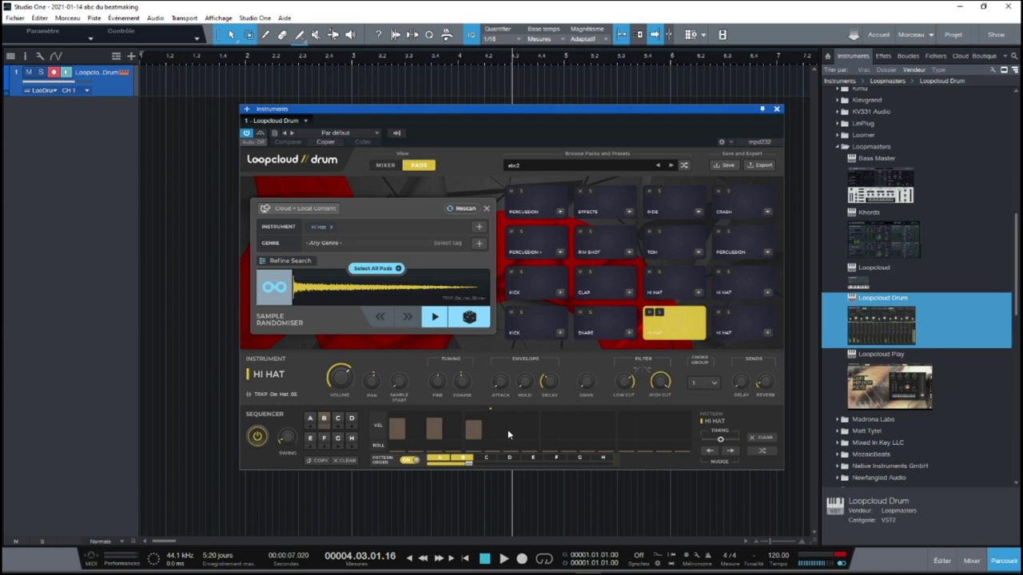
# - Solo the hi-hat pad, turn off the pattern order, and fill the pattern's second half during playback with hits and rolls on the final steps
pyautogui.click(657, 313)
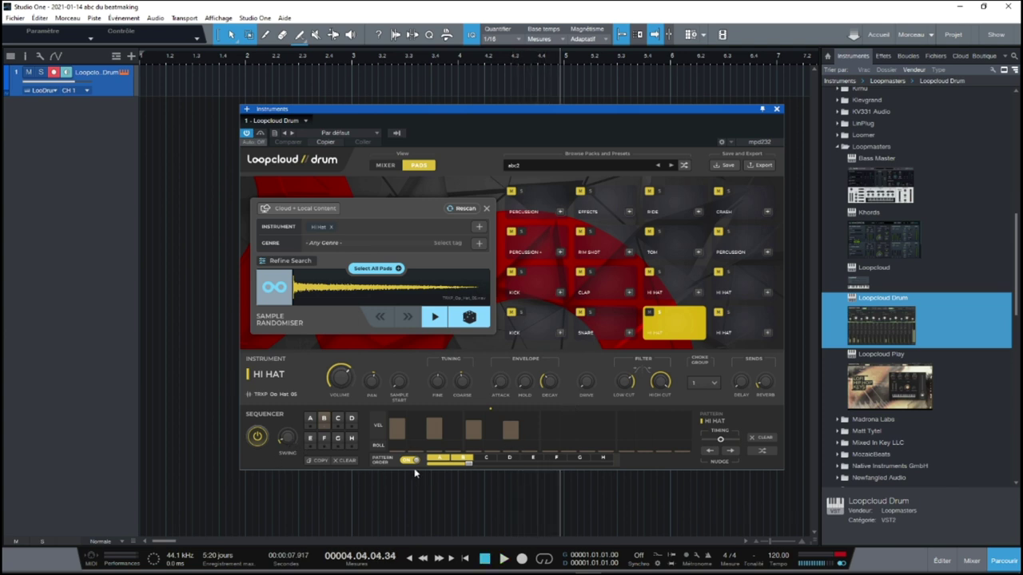
pyautogui.press('space')
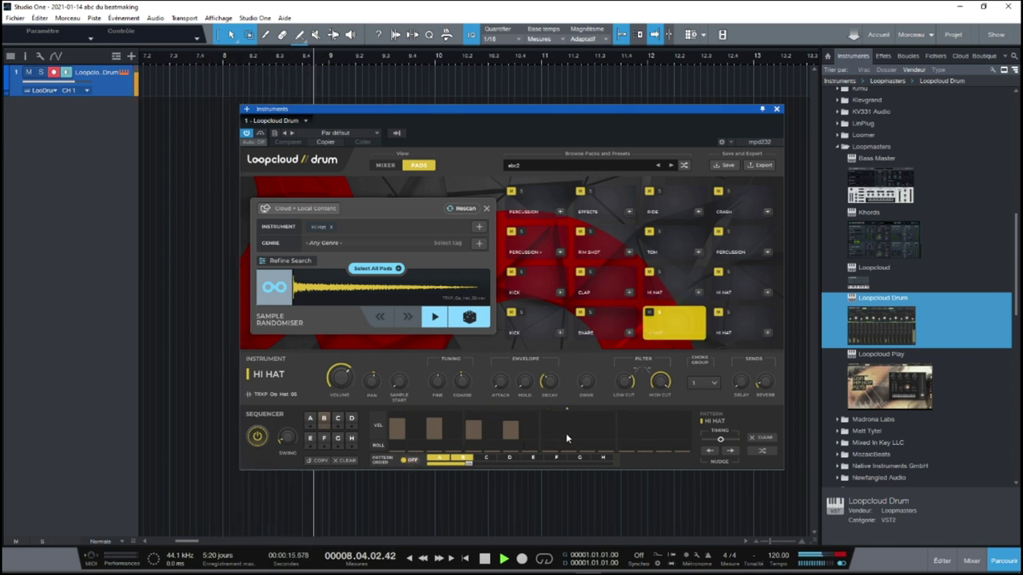
pyautogui.moveTo(547, 438); pyautogui.dragTo(588, 424)
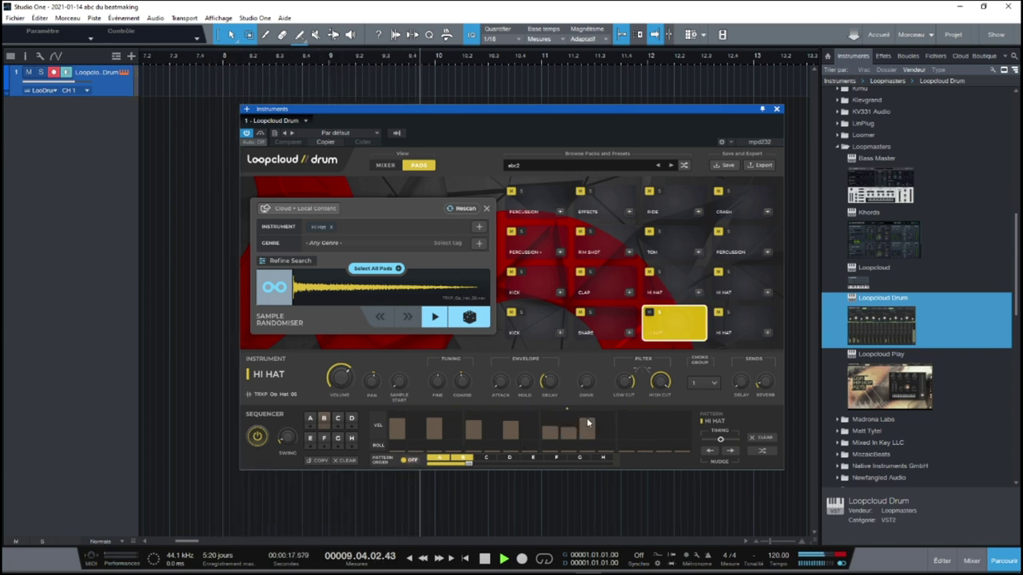
pyautogui.click(564, 429)
pyautogui.click(549, 423)
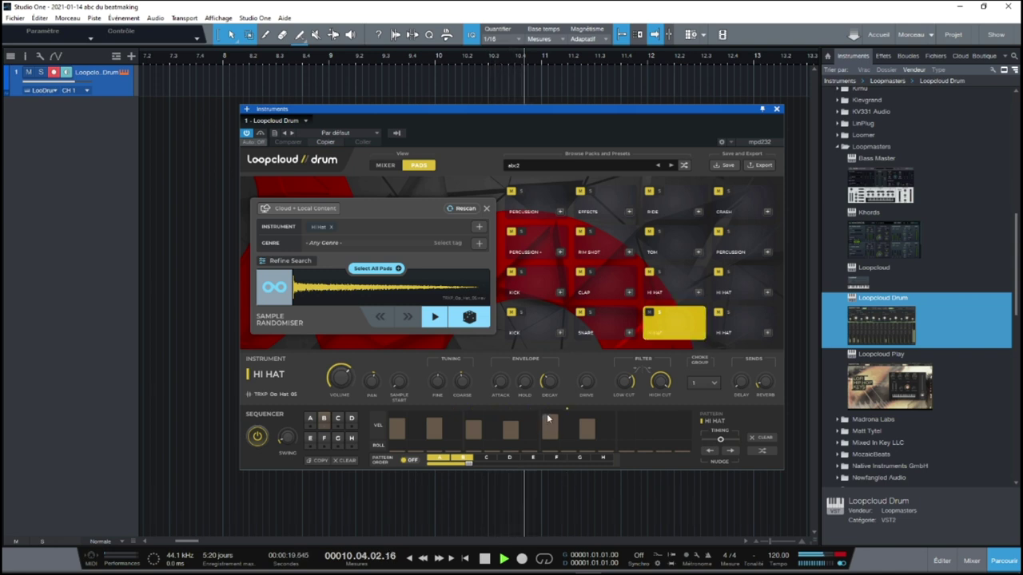
pyautogui.moveTo(549, 423); pyautogui.dragTo(627, 431)
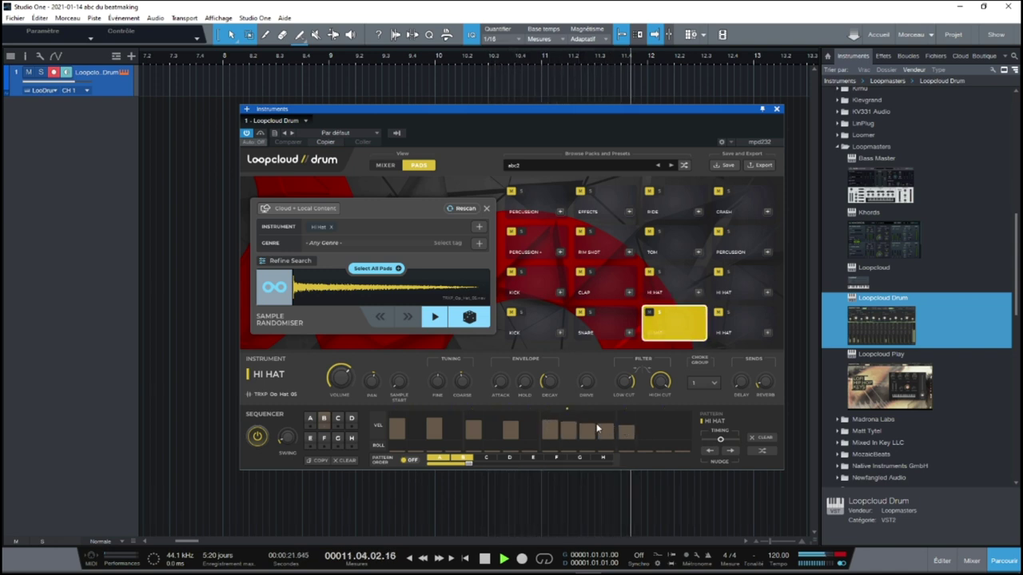
pyautogui.click(568, 430)
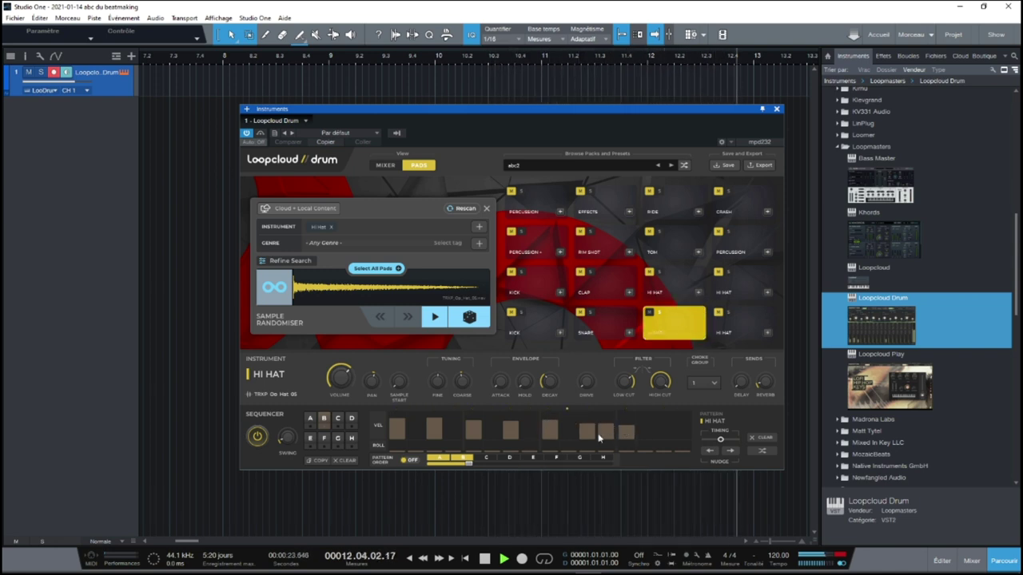
pyautogui.click(609, 434)
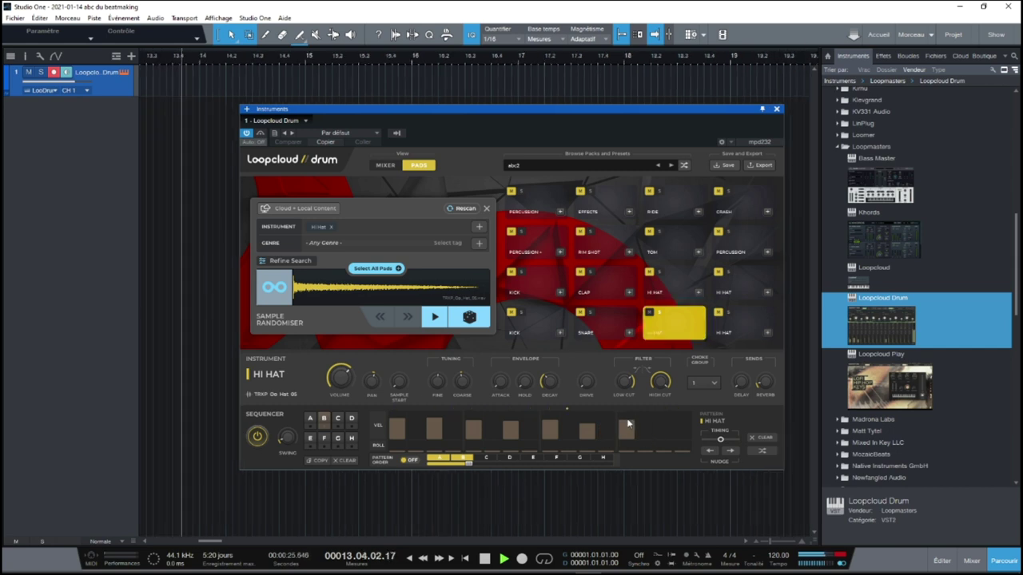
pyautogui.click(663, 431)
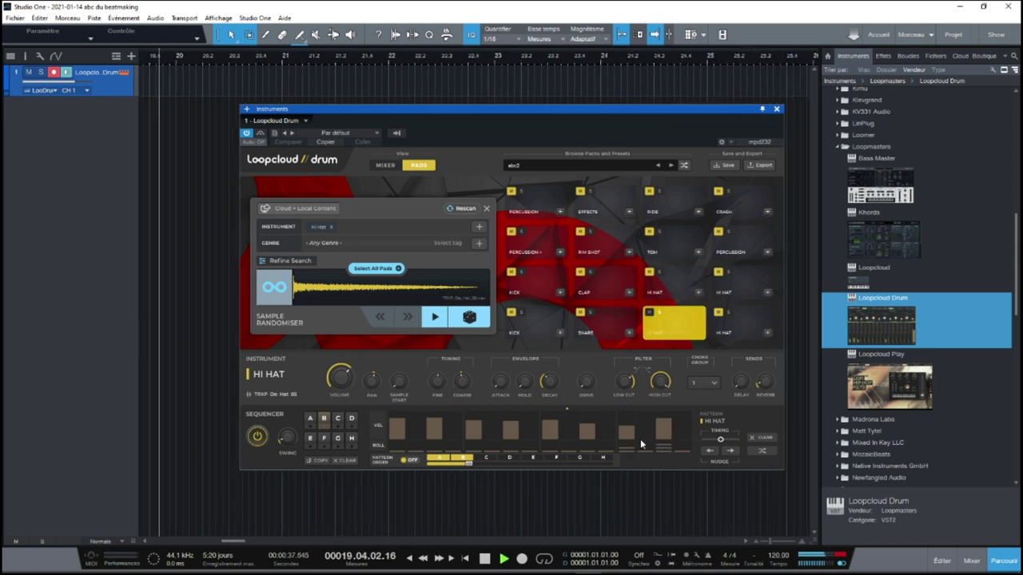
pyautogui.click(682, 433)
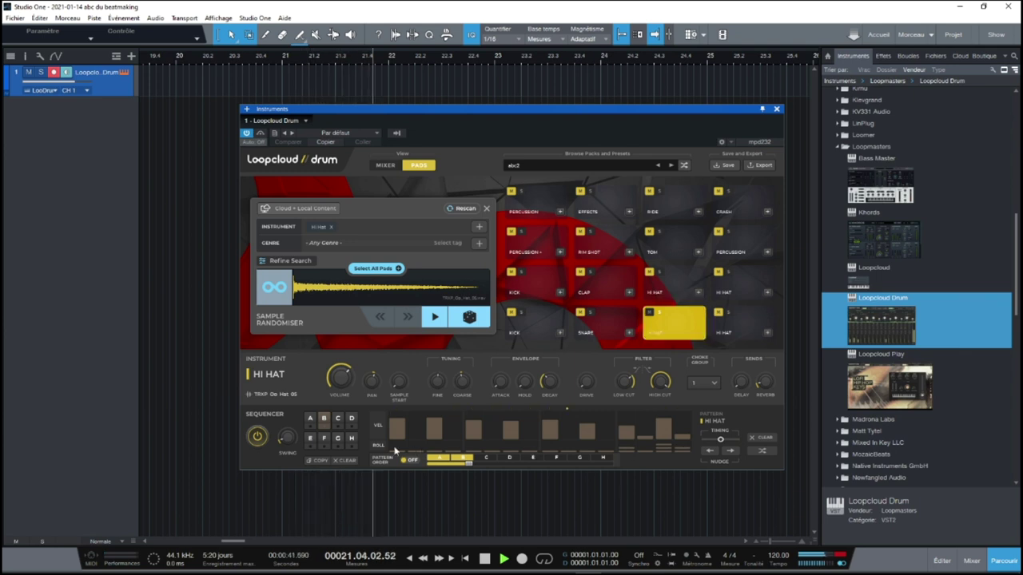
pyautogui.click(743, 323)
pyautogui.click(673, 314)
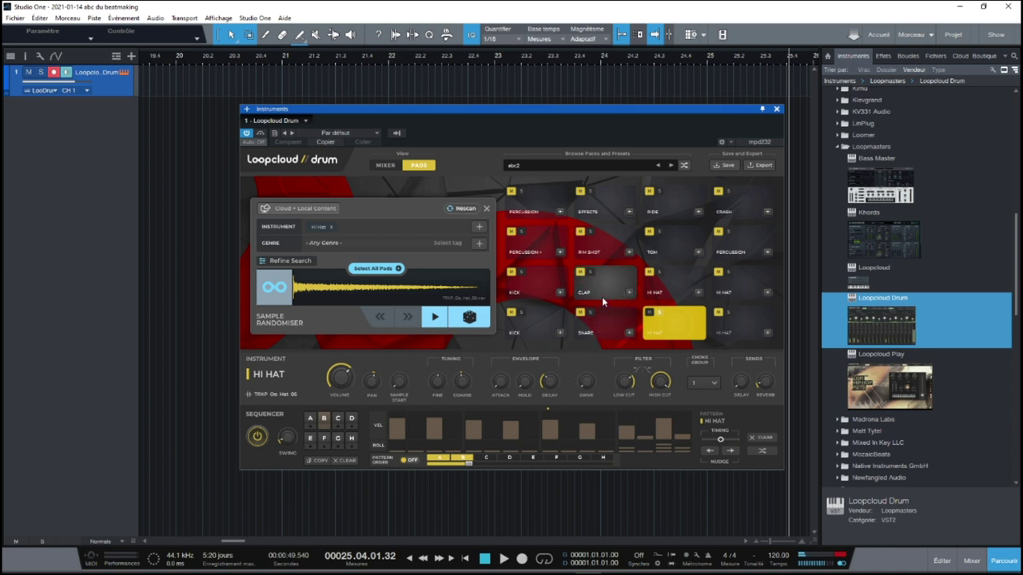
# - Close the Loopcloud Drum window and add Loopcloud Play from the Loopmasters instruments on a new track
pyautogui.click(778, 110)
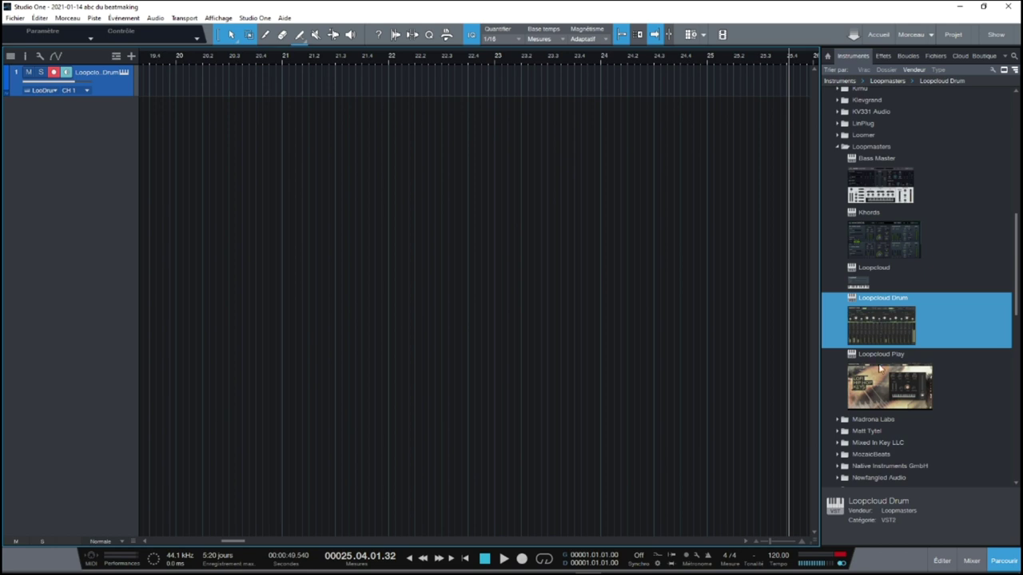
pyautogui.moveTo(887, 392); pyautogui.dragTo(531, 254)
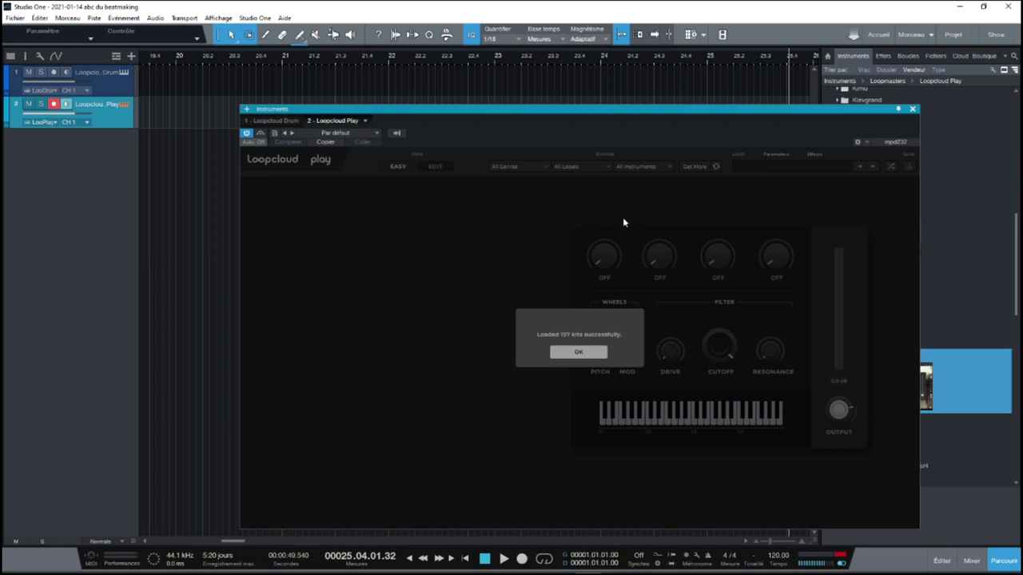
pyautogui.click(582, 352)
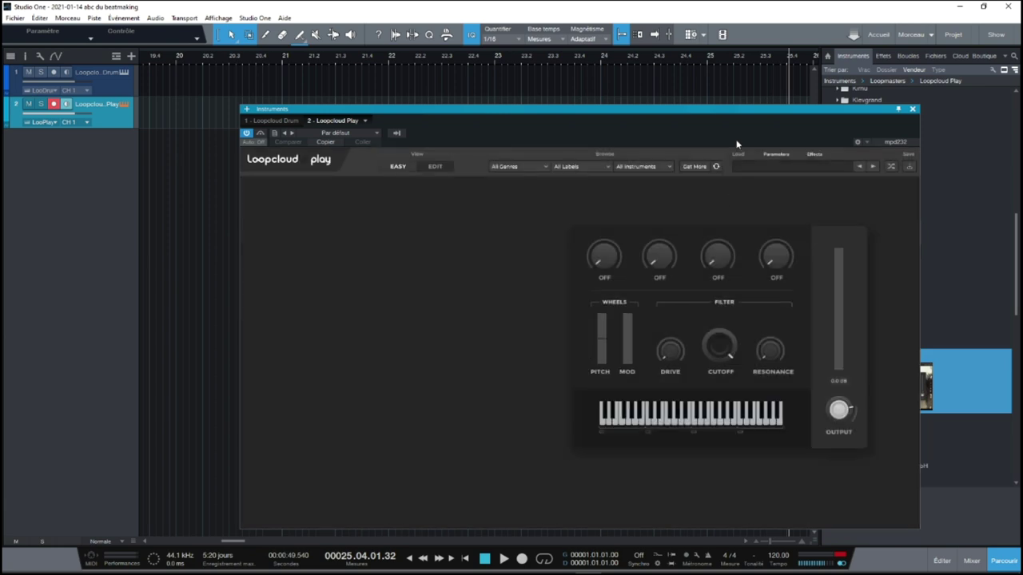
pyautogui.moveTo(741, 116); pyautogui.dragTo(636, 83)
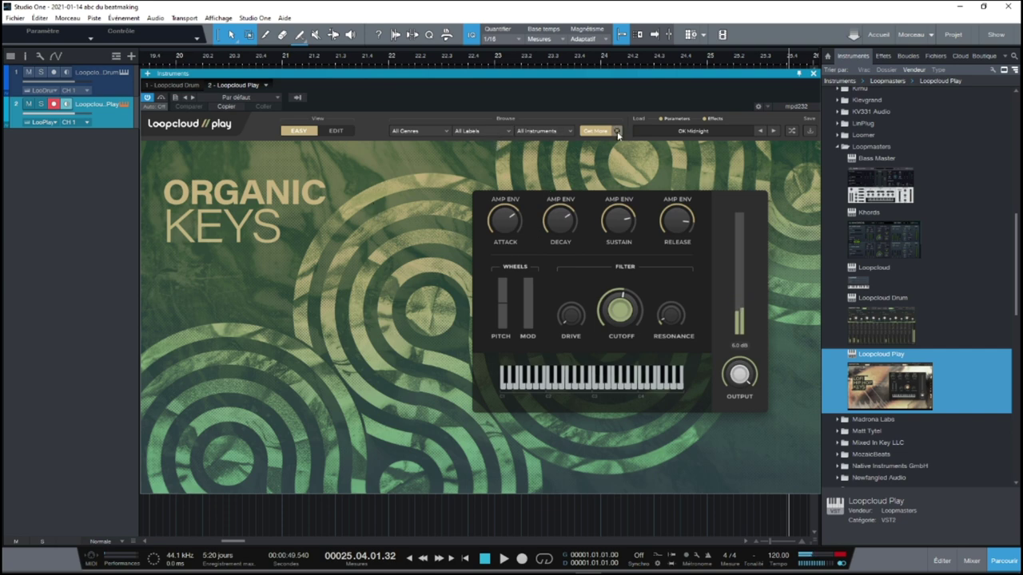
# - Filter the Loopcloud Play kits by the Hip Hop genre and load DUC Aqua Chord from Dusty Chords
pyautogui.click(420, 134)
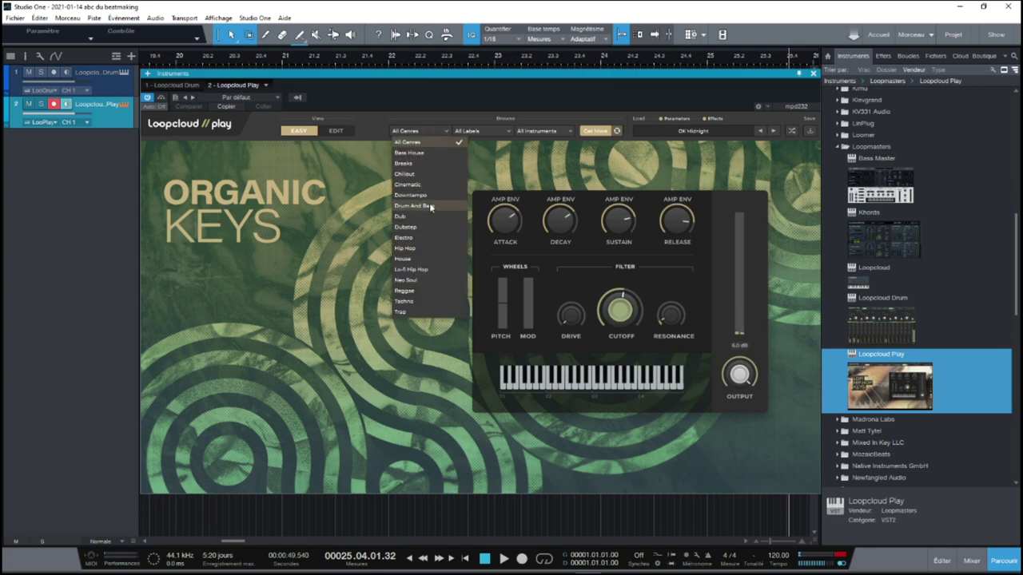
pyautogui.click(433, 249)
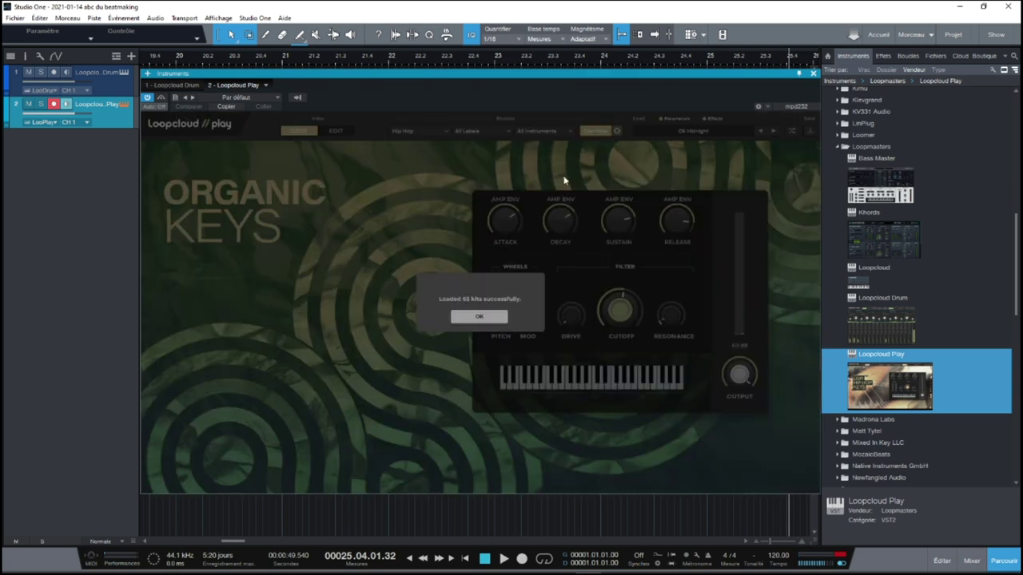
pyautogui.click(479, 316)
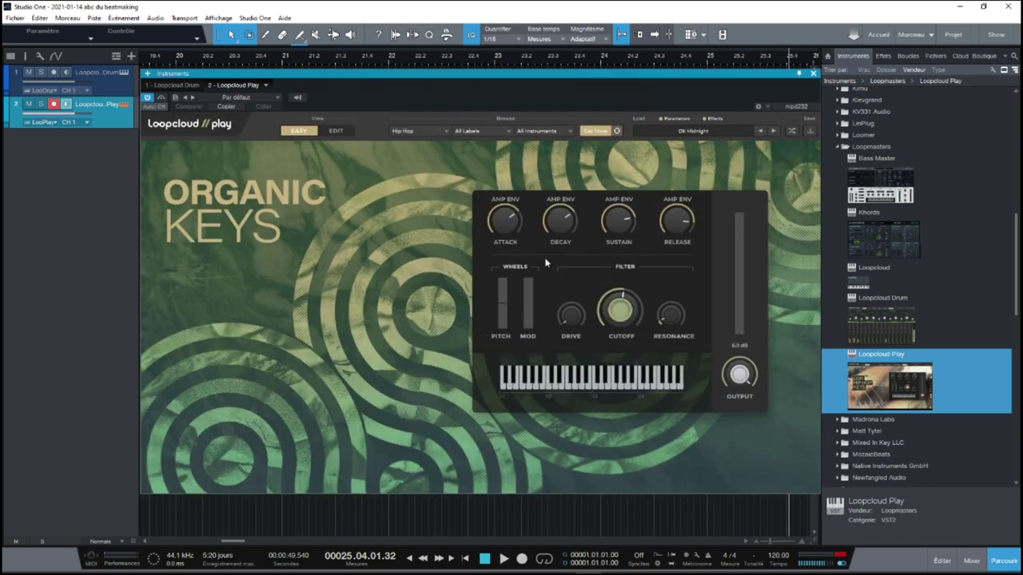
pyautogui.click(691, 132)
pyautogui.moveTo(687, 161)
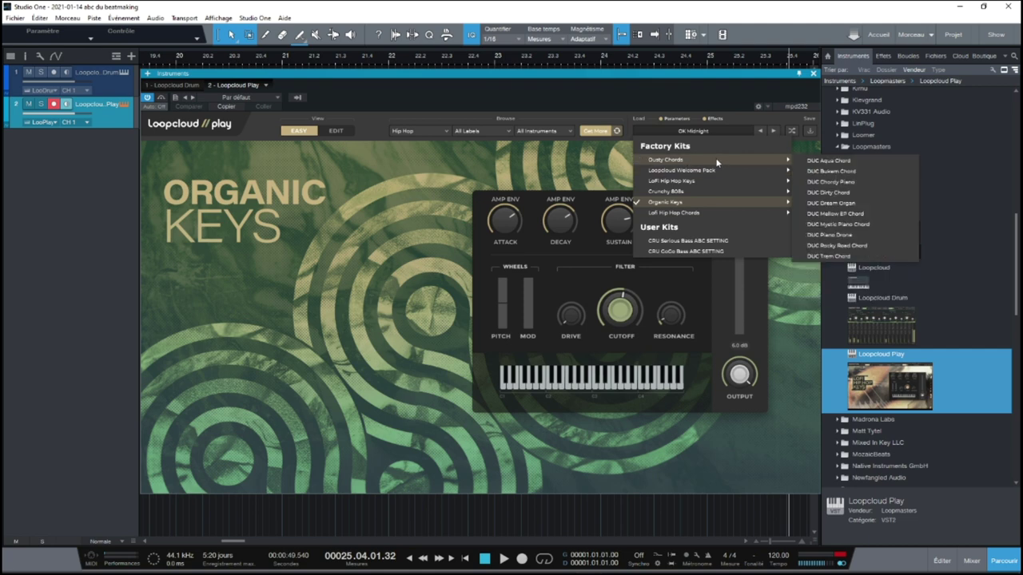
pyautogui.click(837, 163)
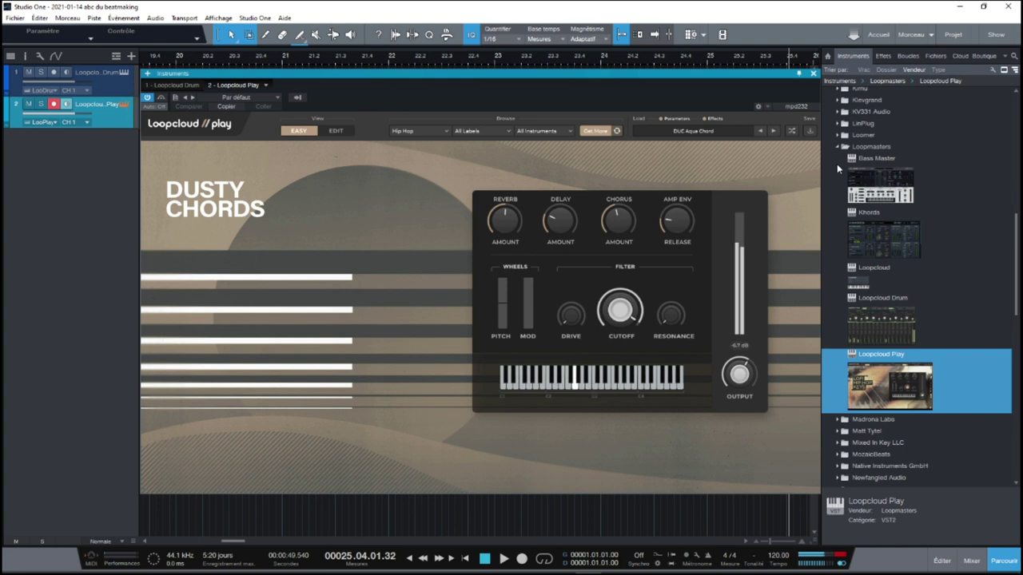
# - Load the Basic Key preset from the LoFi Hip Hop Keys factory kits
pyautogui.click(684, 134)
pyautogui.moveTo(680, 176)
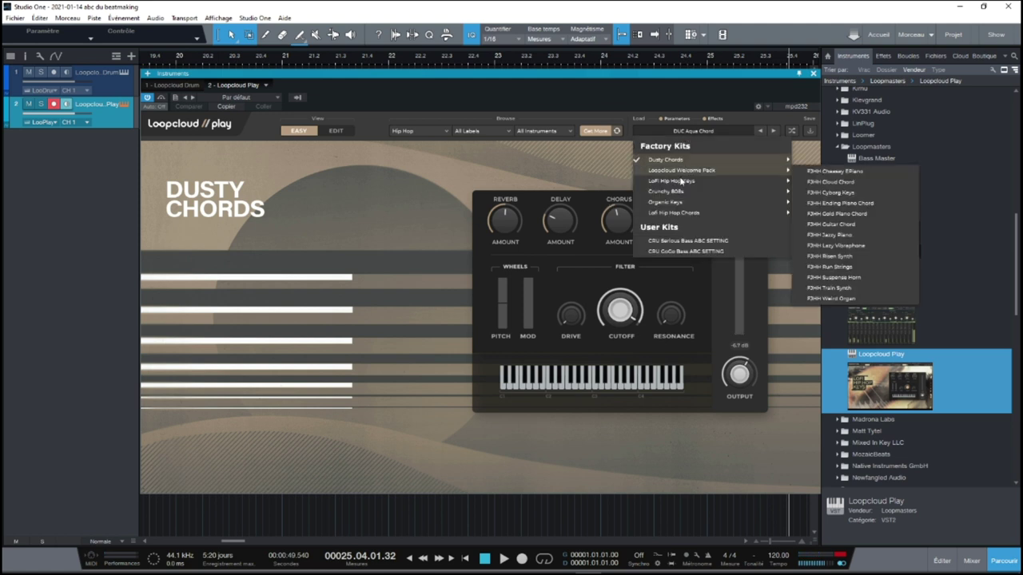
pyautogui.click(828, 183)
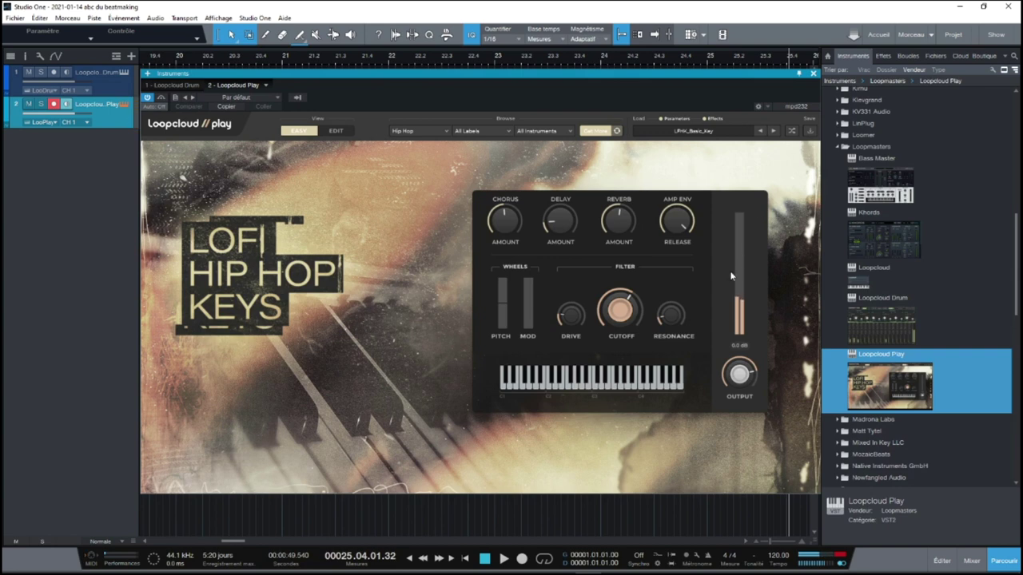
# - Show the preset's Edit view and examine the effects and Chorus types available in the first effect slot
pyautogui.click(334, 133)
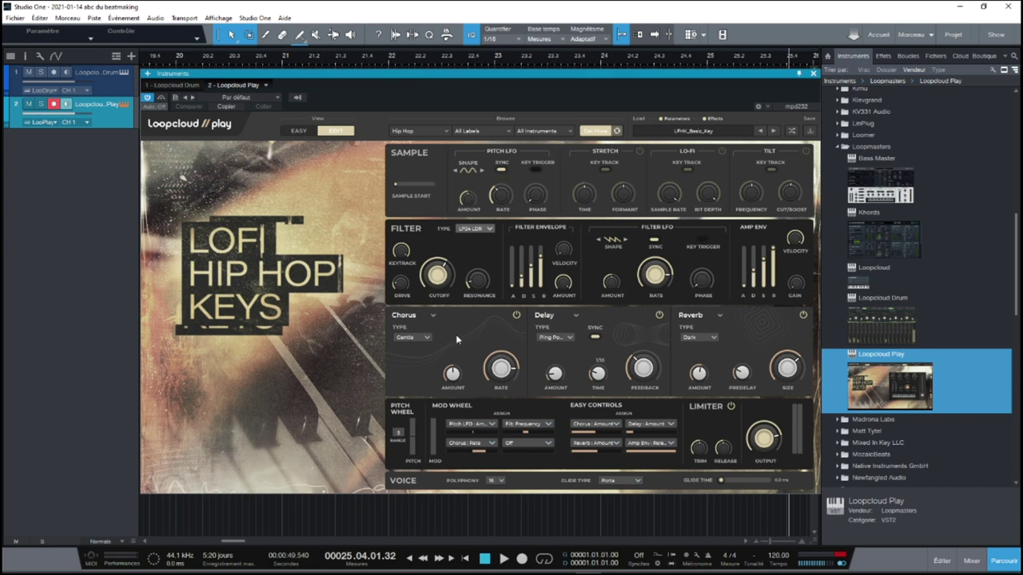
pyautogui.click(432, 317)
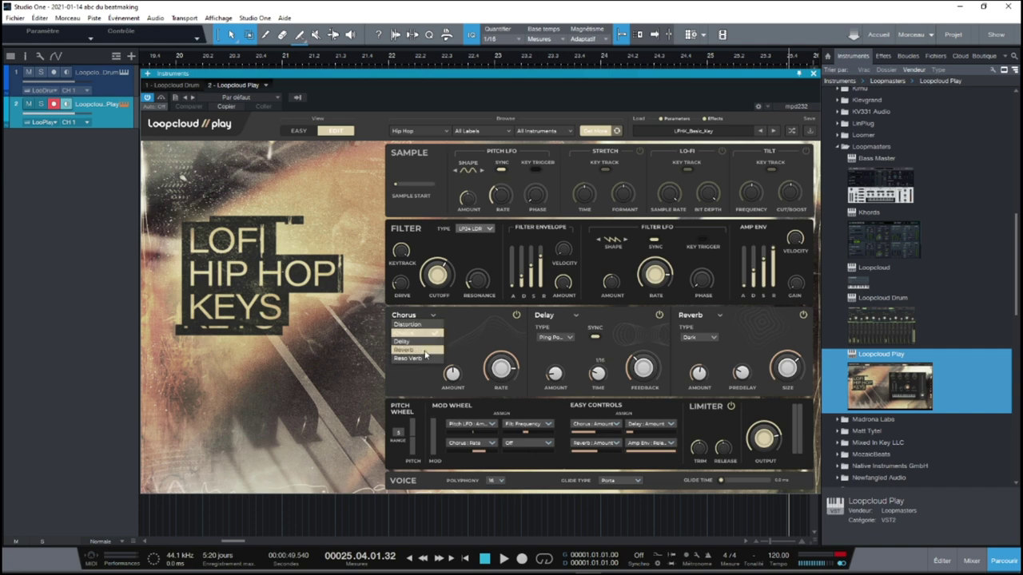
pyautogui.click(505, 330)
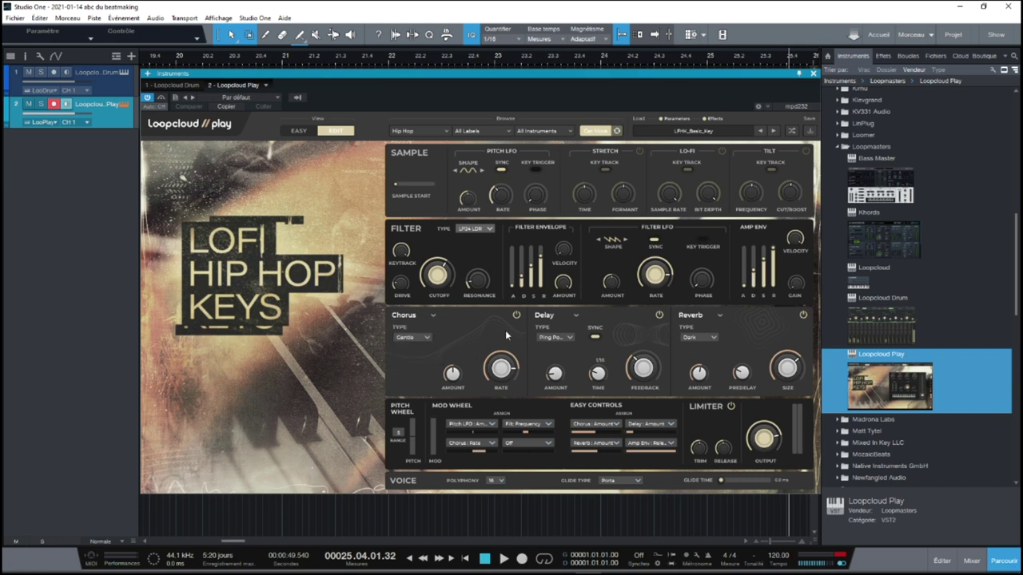
pyautogui.click(420, 340)
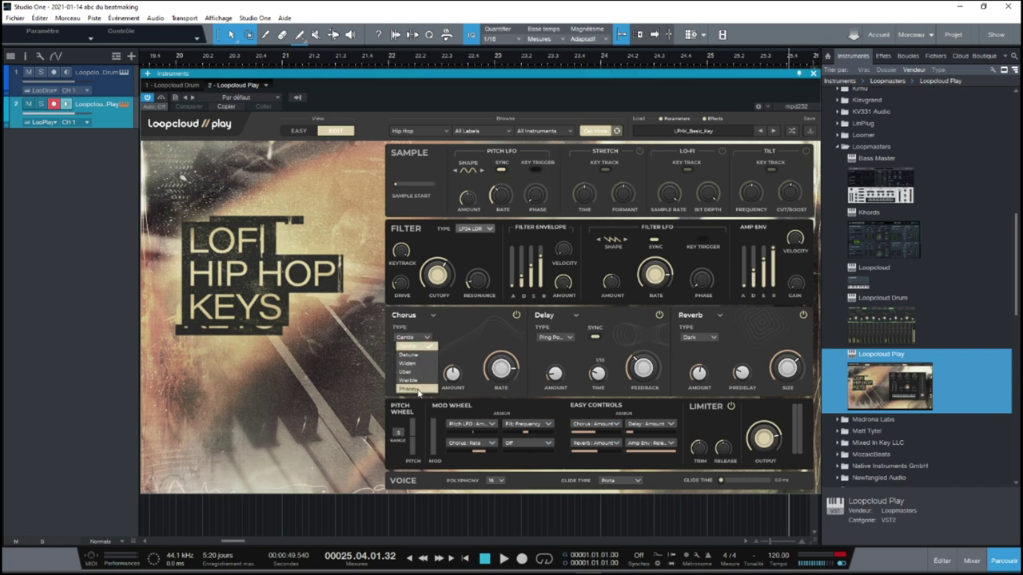
pyautogui.click(417, 323)
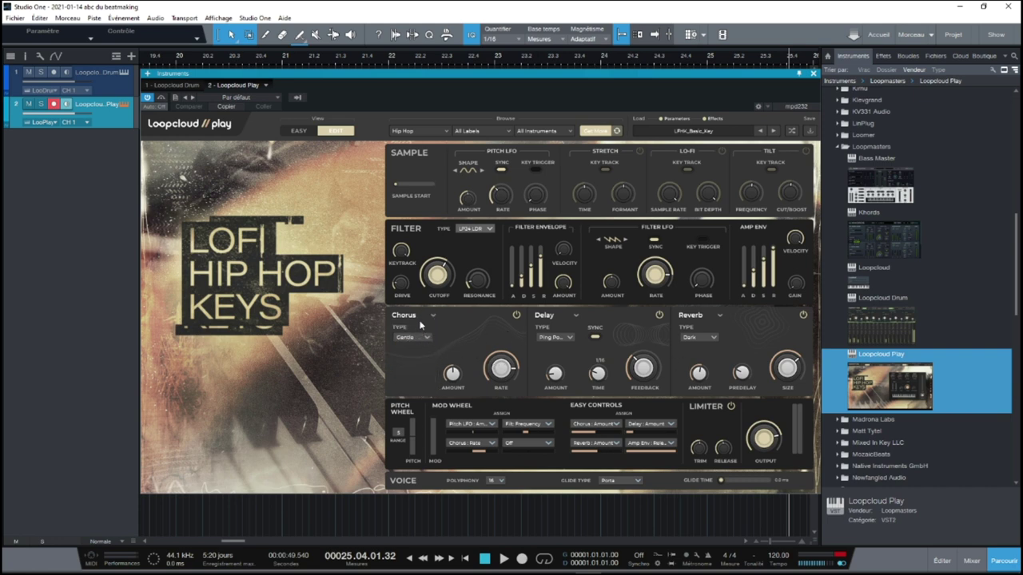
pyautogui.click(427, 340)
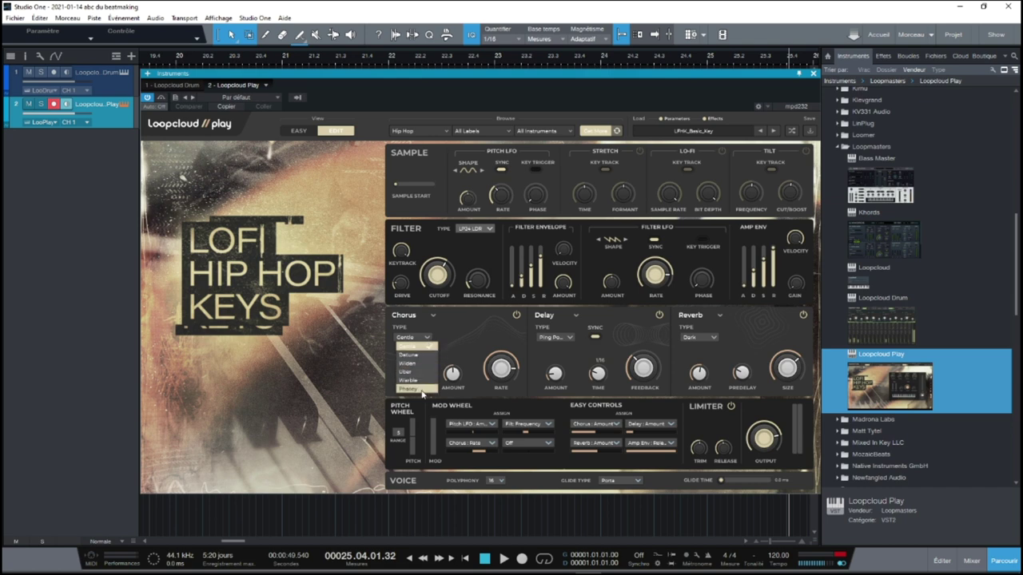
pyautogui.click(483, 320)
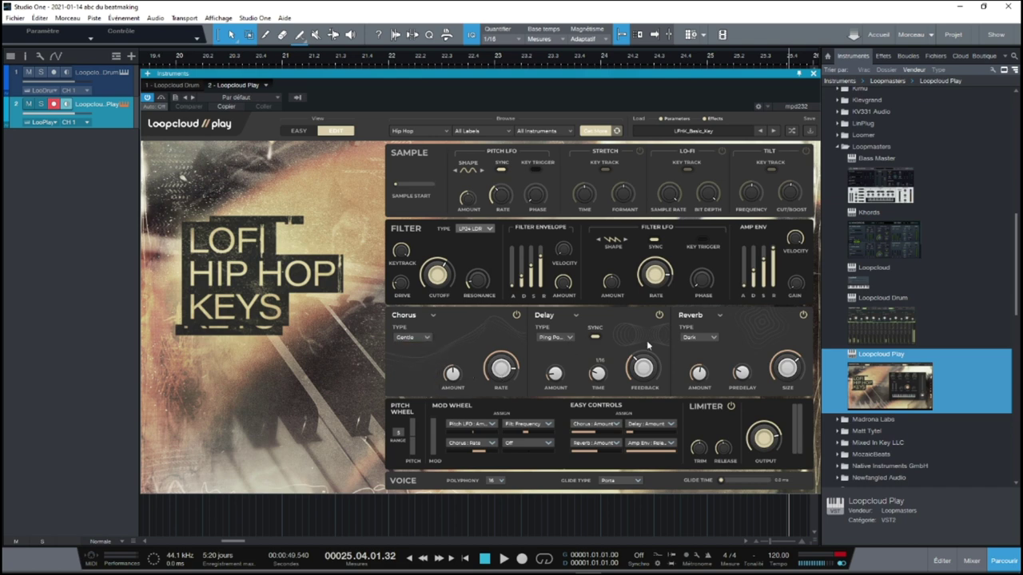
# - Load the CRU Bride Bass preset from the Crunchy 808s factory kits
pyautogui.click(706, 134)
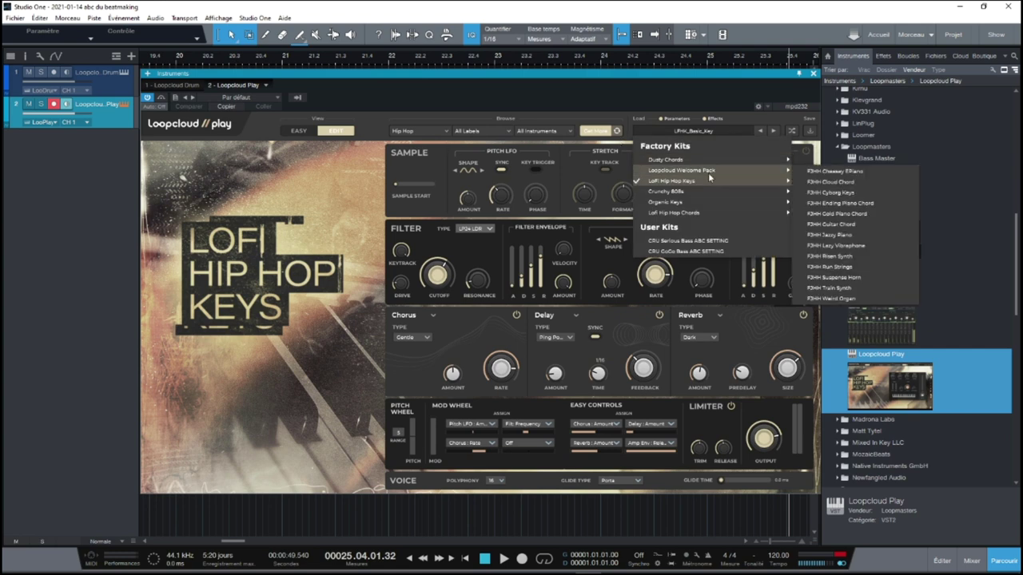
pyautogui.moveTo(690, 192)
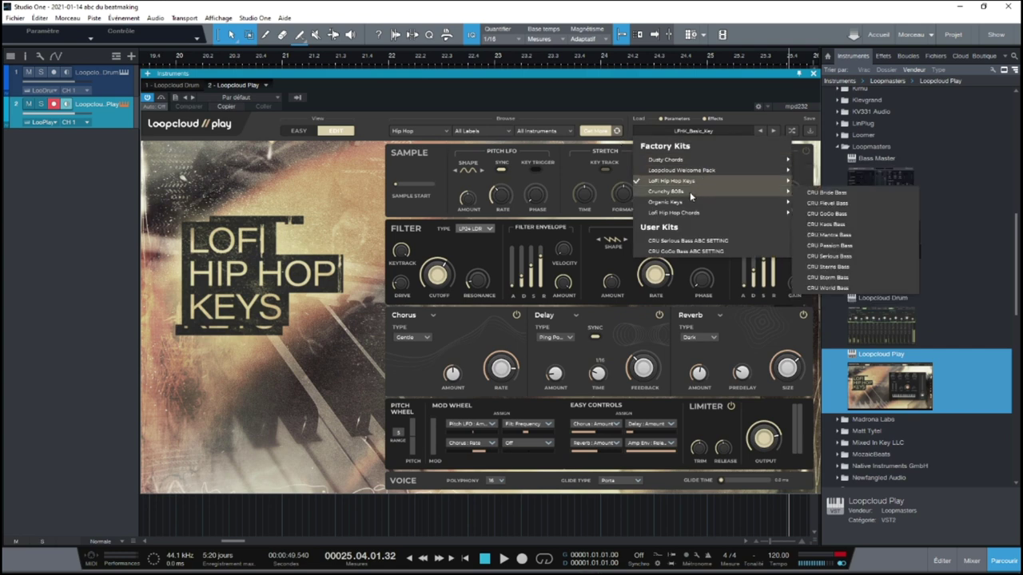
pyautogui.click(853, 193)
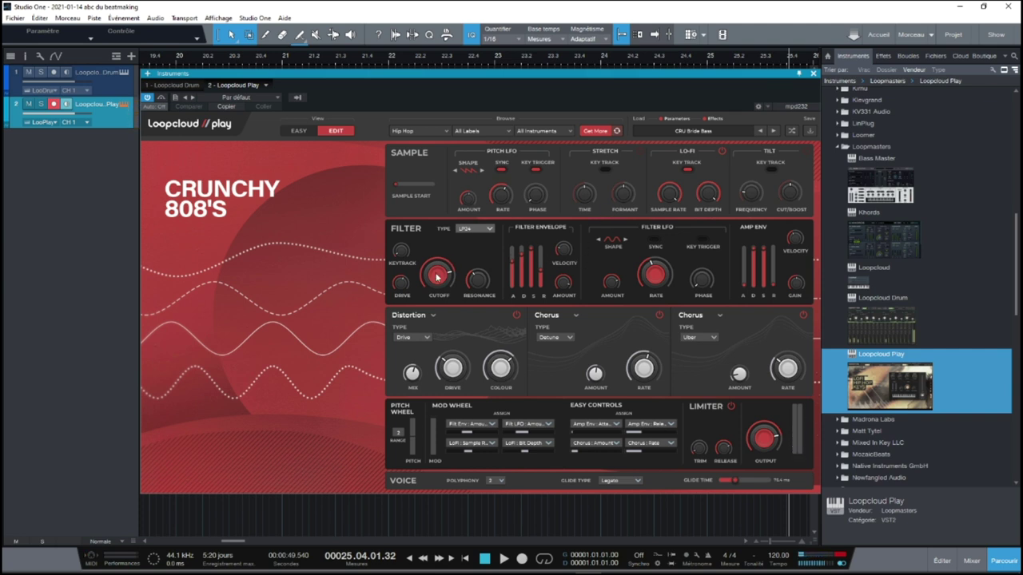
# - Lower the filter cutoff of the bass preset, set the filter type to LP6, and readjust the cutoff and resonance
pyautogui.moveTo(437, 276); pyautogui.dragTo(434, 330)
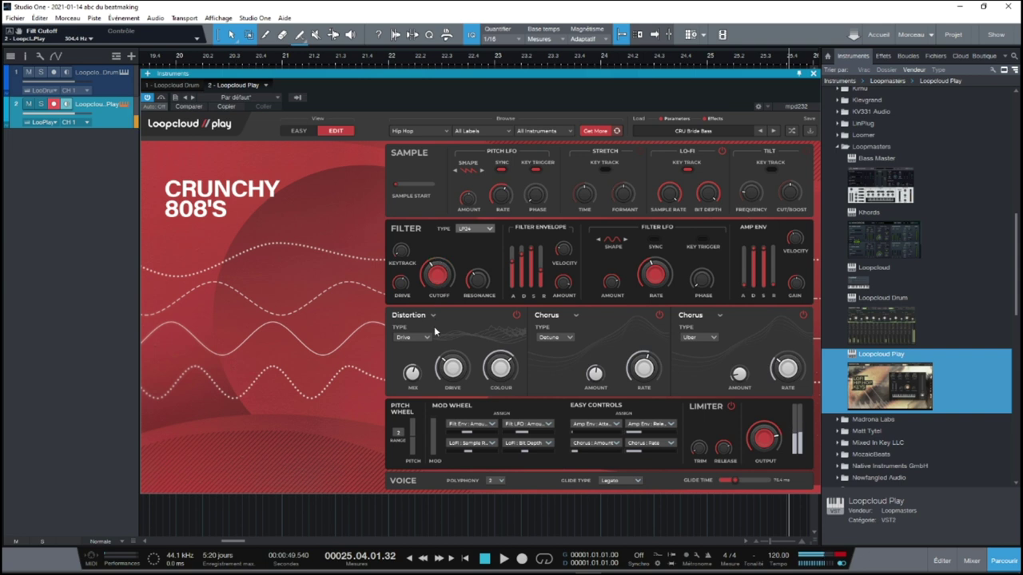
pyautogui.moveTo(440, 275)
pyautogui.mouseDown()
pyautogui.moveTo(433, 314)
pyautogui.moveTo(434, 277)
pyautogui.mouseUp()
pyautogui.click(489, 229)
pyautogui.click(479, 242)
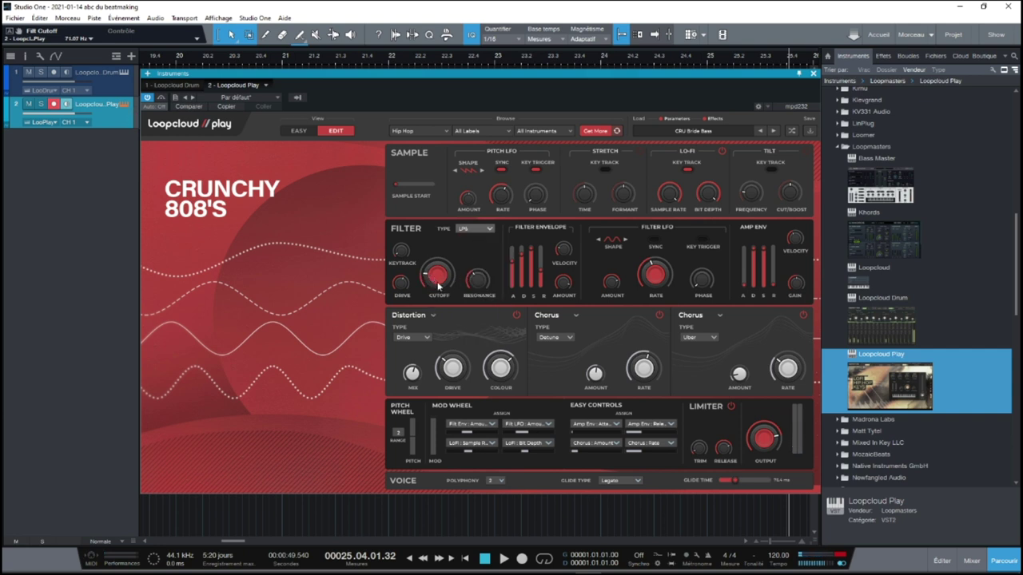
pyautogui.moveTo(438, 286); pyautogui.dragTo(471, 241)
# - Raise the filter cutoff to about 570 Hz in the Easy view and return to the Edit view
pyautogui.click(298, 131)
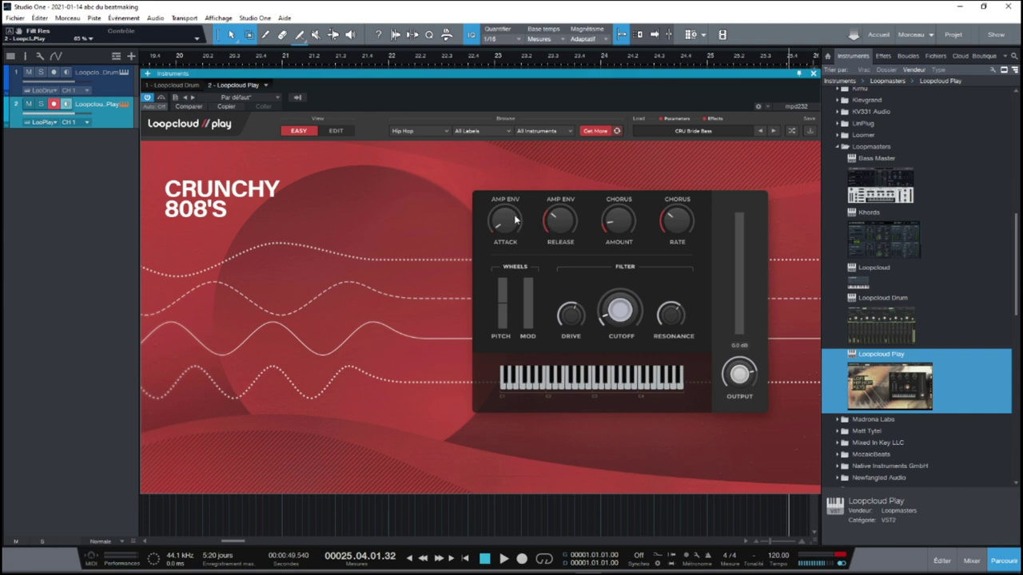
pyautogui.moveTo(618, 326); pyautogui.dragTo(608, 274)
pyautogui.click(335, 131)
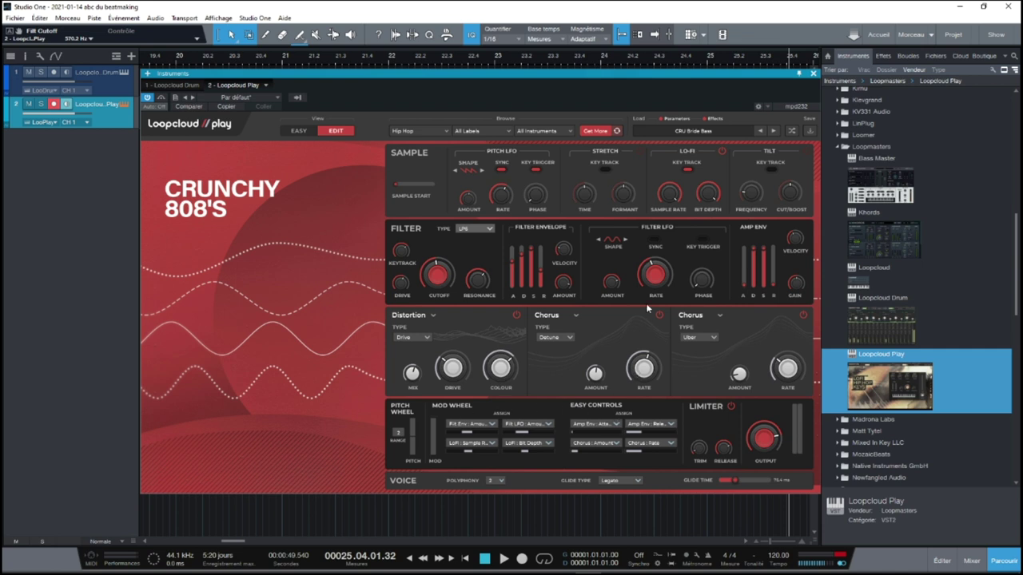
# - Load the OK Deluxe preset from the Organic Keys factory kits
pyautogui.click(677, 136)
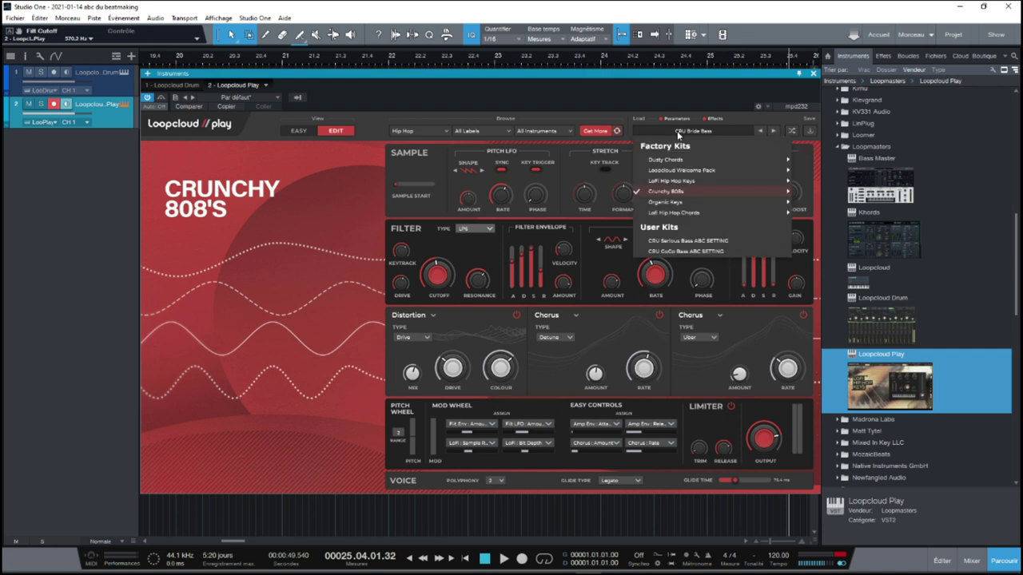
pyautogui.moveTo(679, 203)
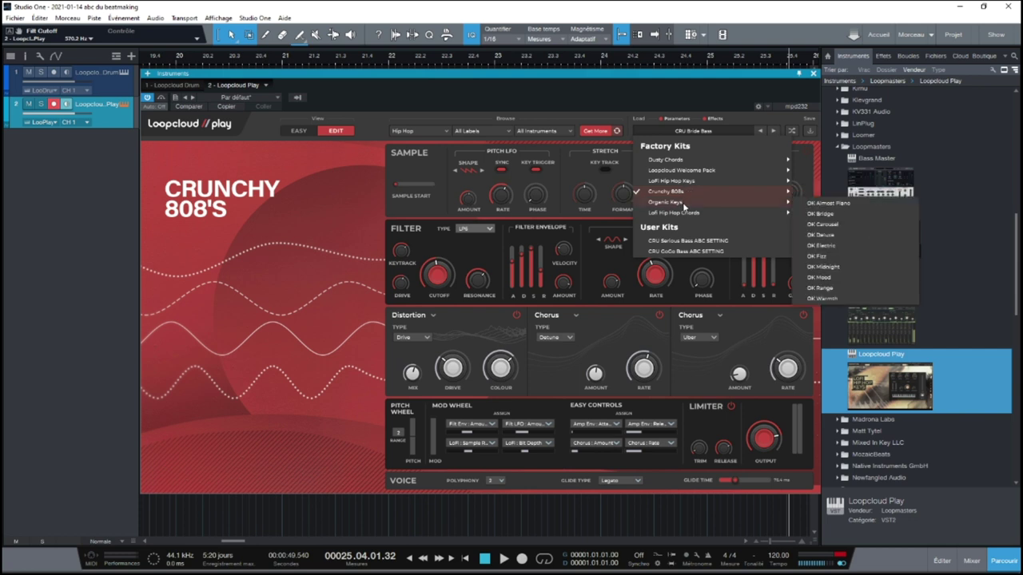
pyautogui.click(827, 235)
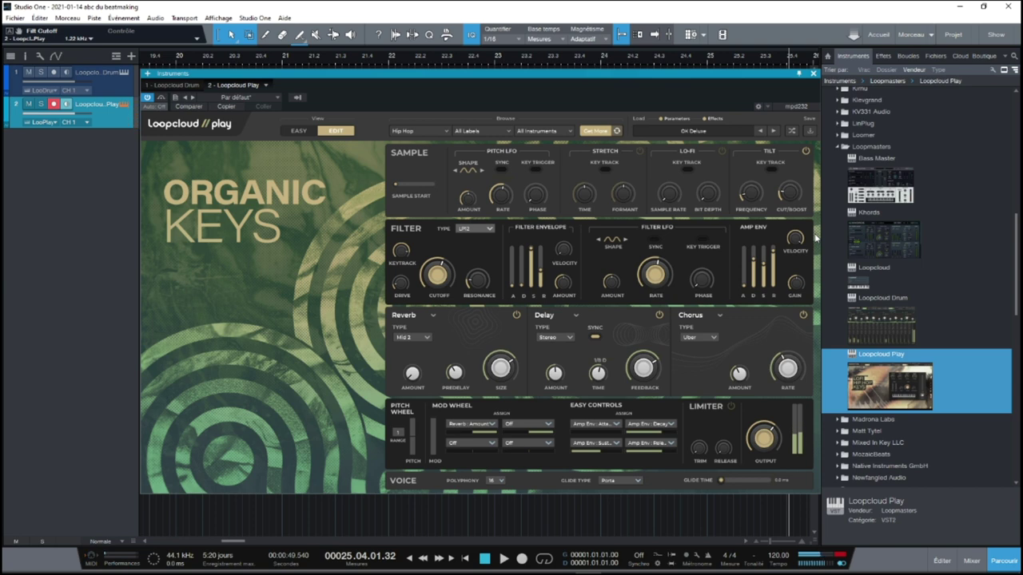
# - Set the kit genre filter to All Genres and load ATJZ_Nine_Synth from the Atjazz Deep Analogue factory kits
pyautogui.click(438, 131)
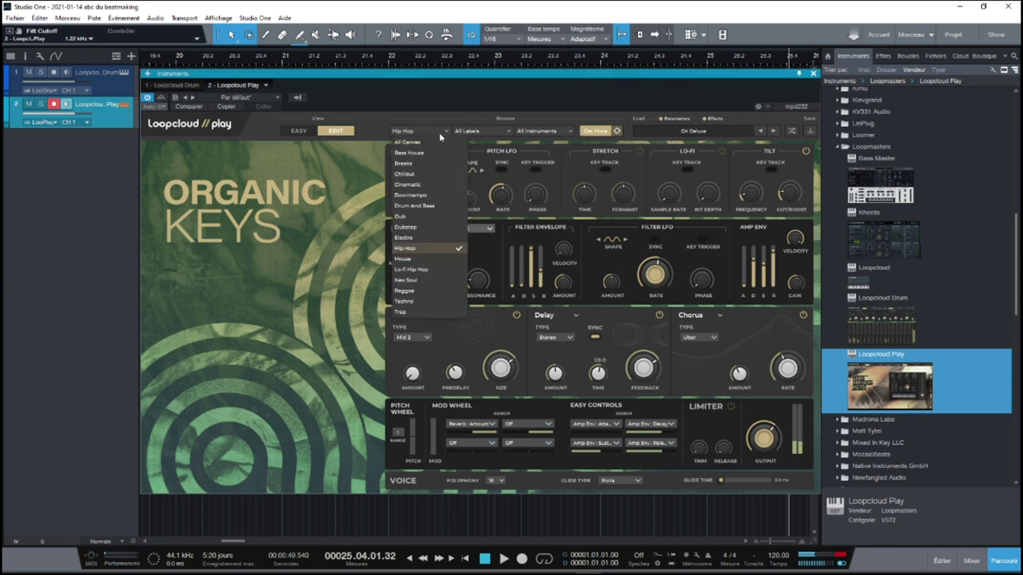
pyautogui.click(424, 141)
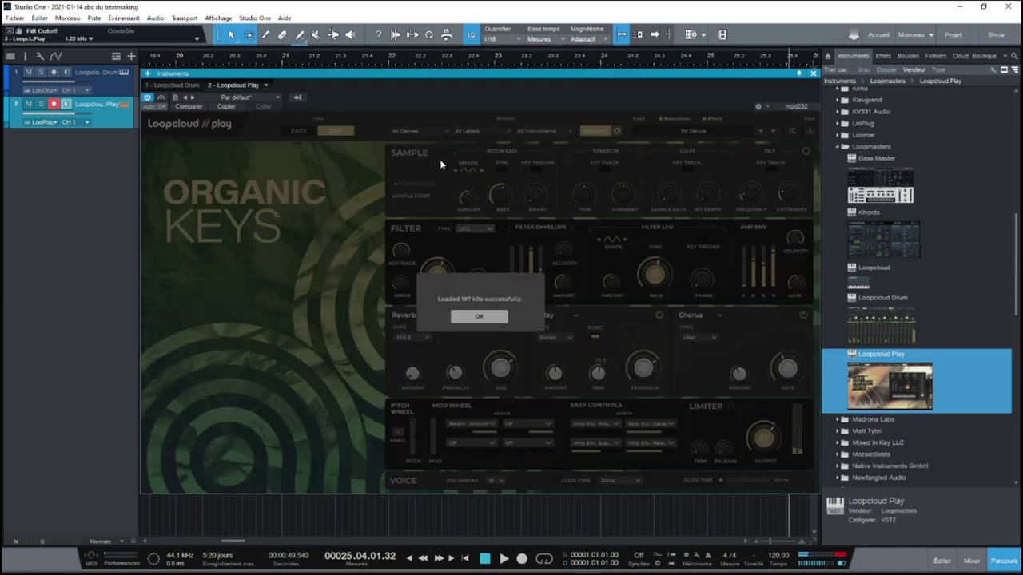
pyautogui.click(479, 316)
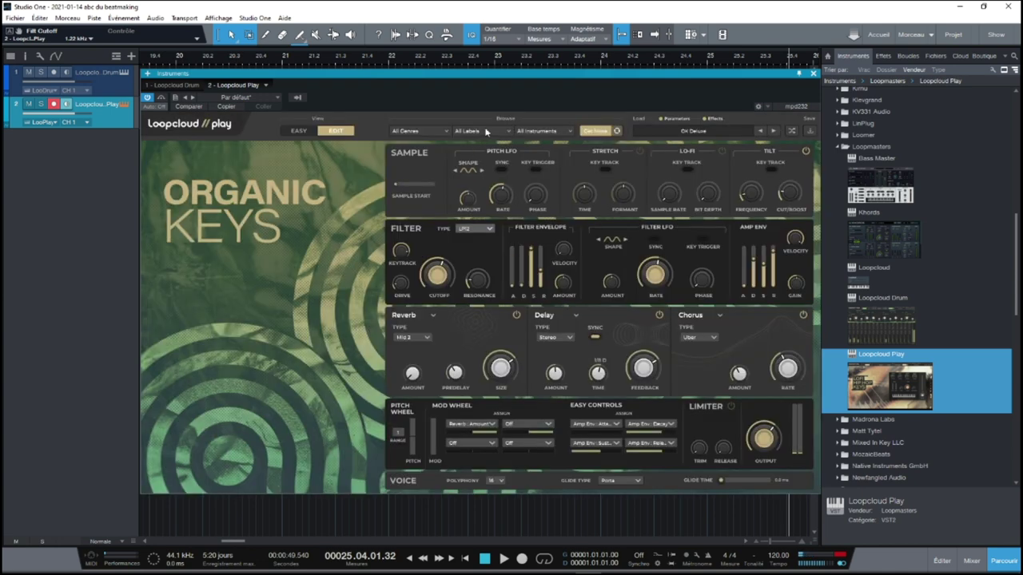
pyautogui.click(693, 136)
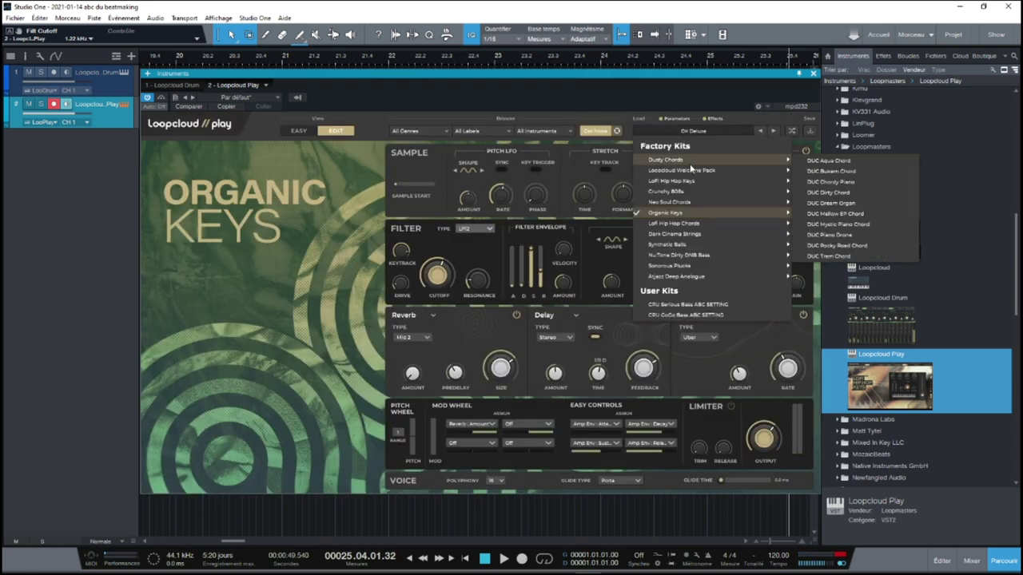
pyautogui.moveTo(686, 276)
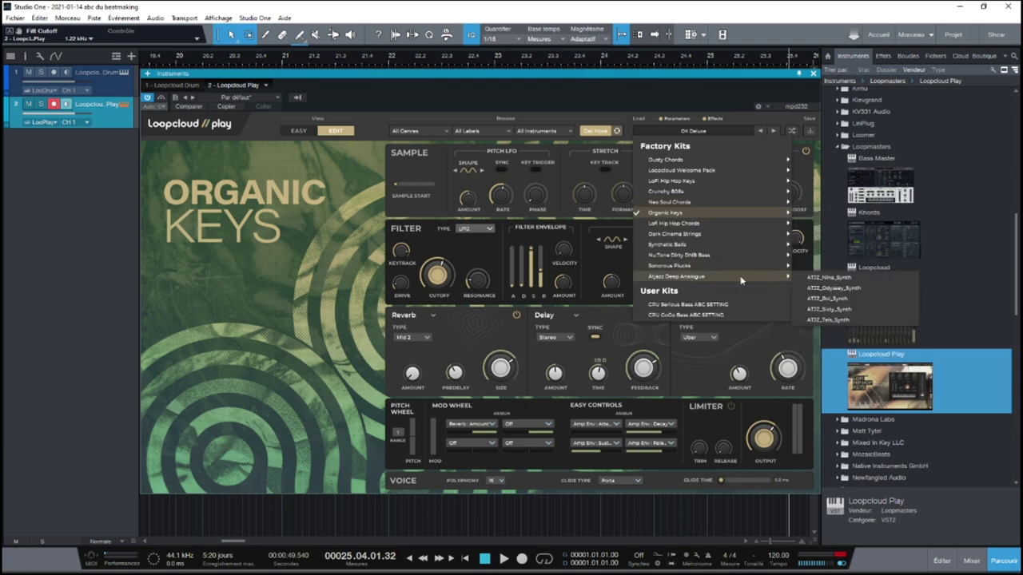
pyautogui.click(829, 277)
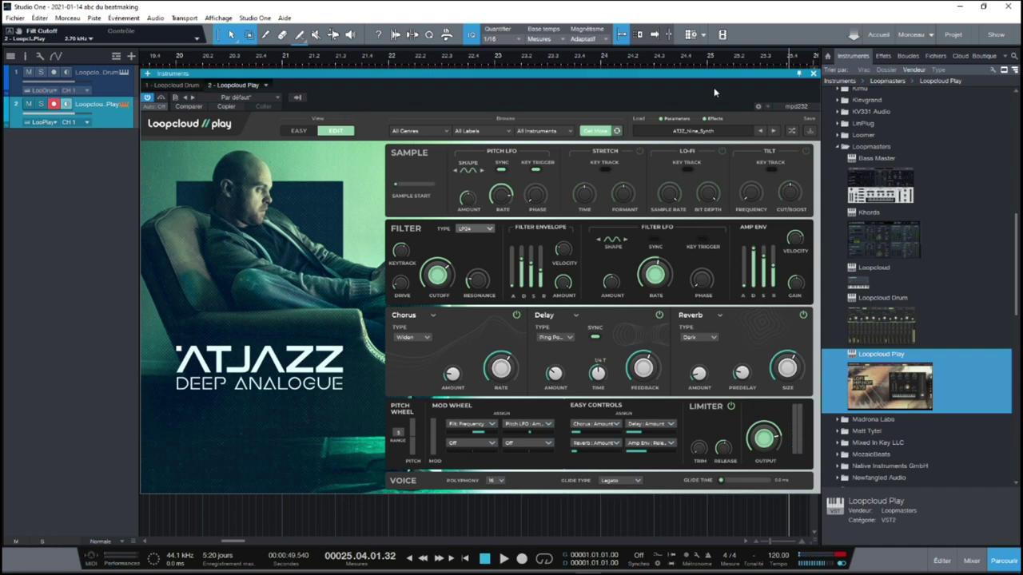
# - Close the Loopcloud Play window, switch to the Loopcloud app and show the sample editor's session and editing commands
pyautogui.click(812, 72)
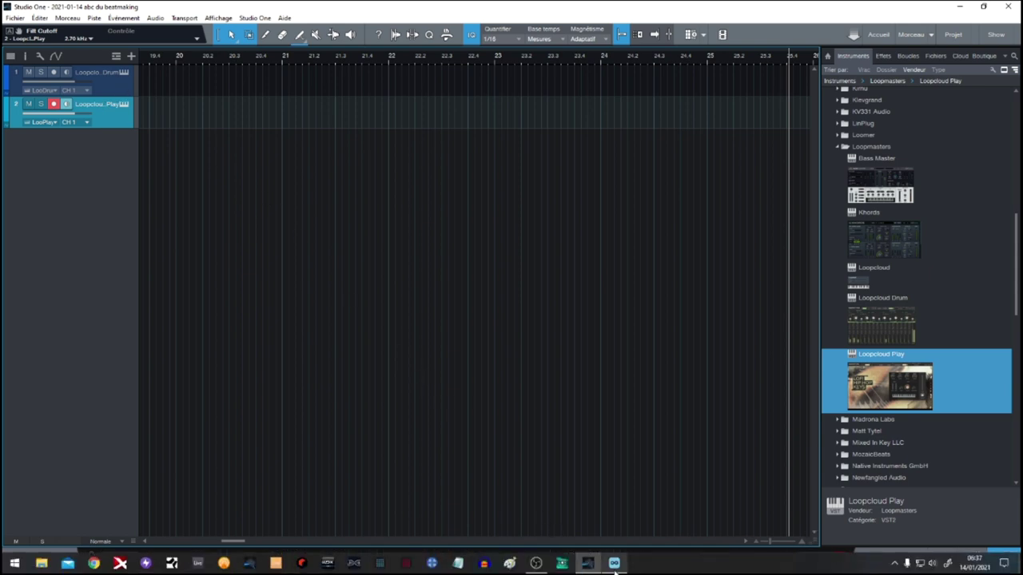
pyautogui.click(614, 563)
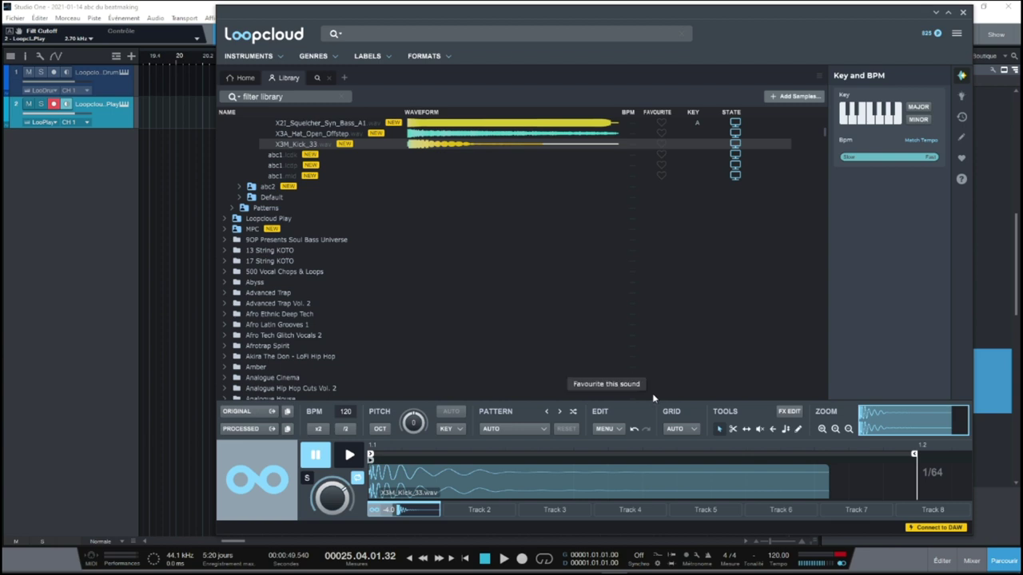
pyautogui.click(620, 431)
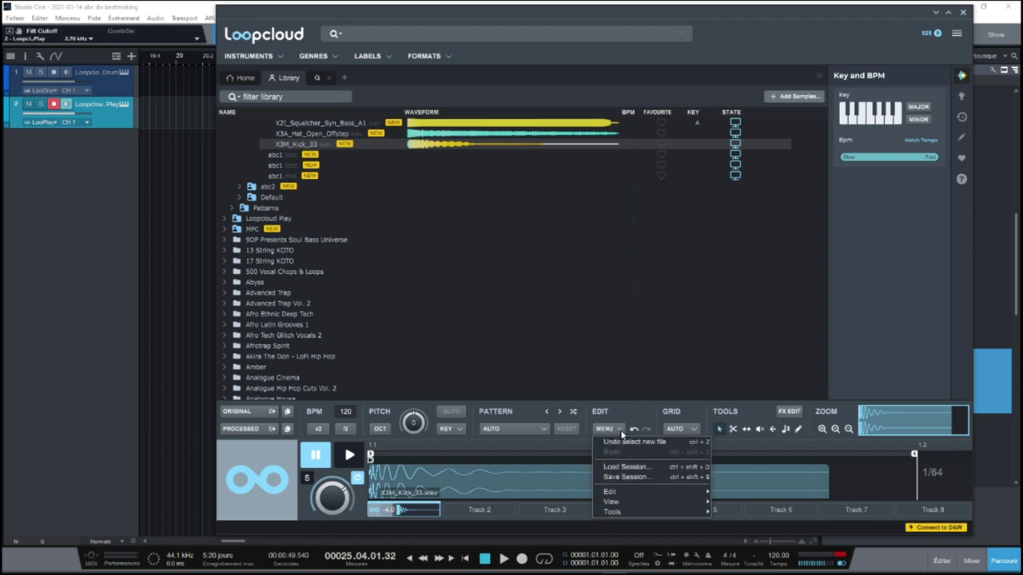
# - Load a saved multitrack session from the Documents folder into the sample editor
pyautogui.moveTo(634, 500)
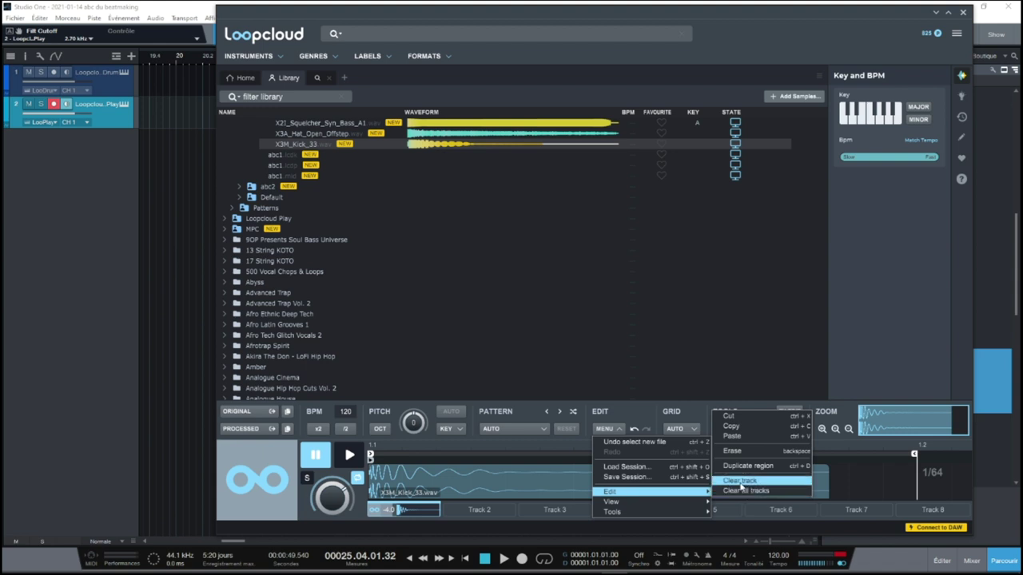
pyautogui.click(673, 468)
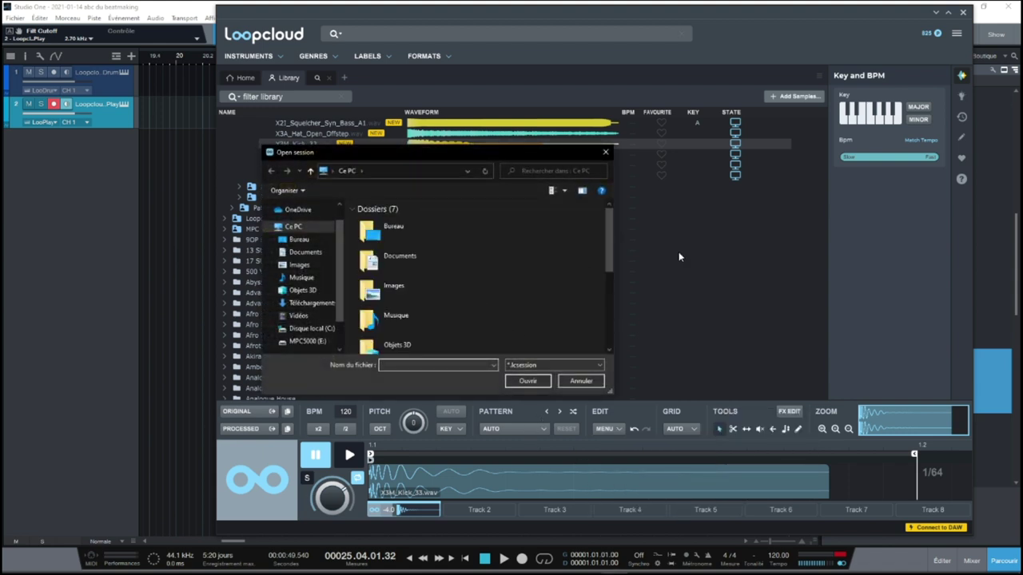
pyautogui.click(295, 252)
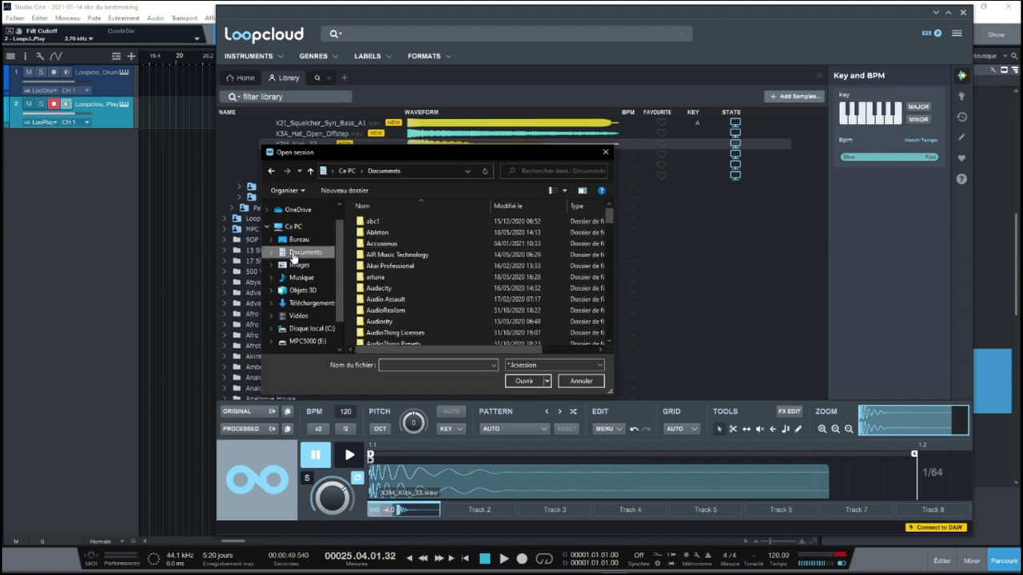
pyautogui.moveTo(608, 214); pyautogui.dragTo(608, 349)
pyautogui.doubleClick(419, 329)
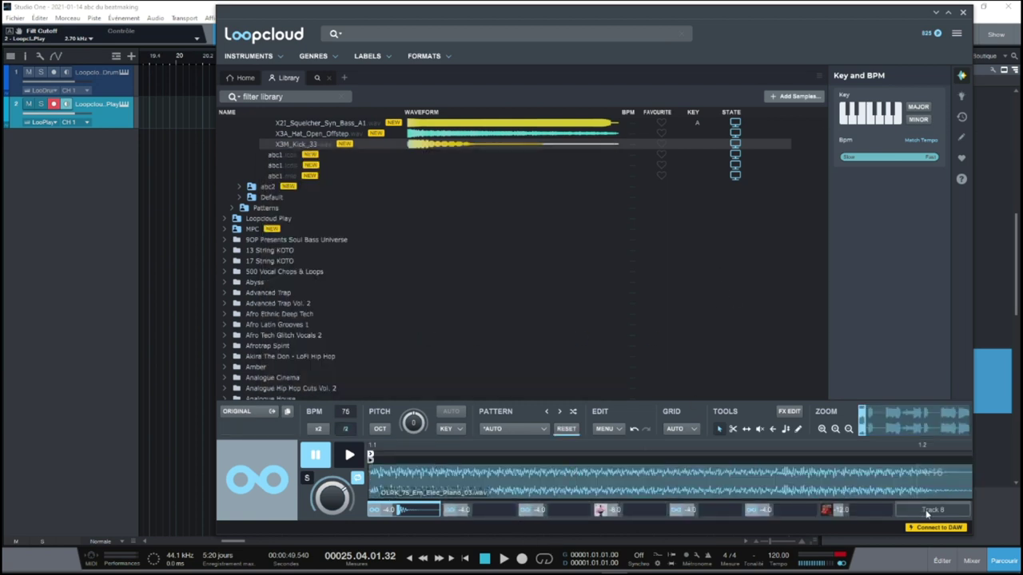
# - Remove the Reverb, Delay and Filter effects from the RSL_110_Am_Real_String_Cellos_1.wav track and preview the session
pyautogui.click(863, 508)
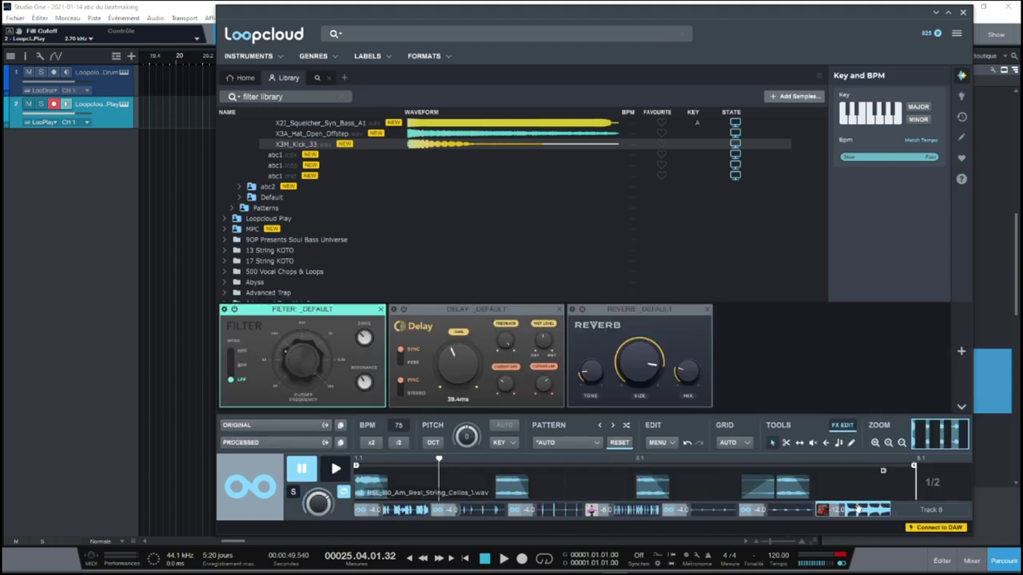
pyautogui.click(704, 314)
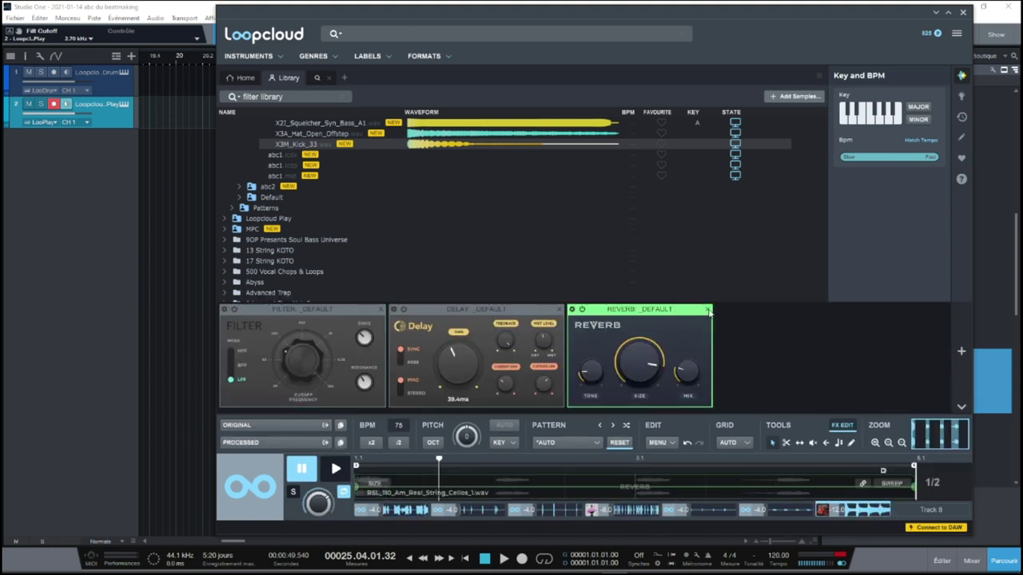
pyautogui.click(706, 309)
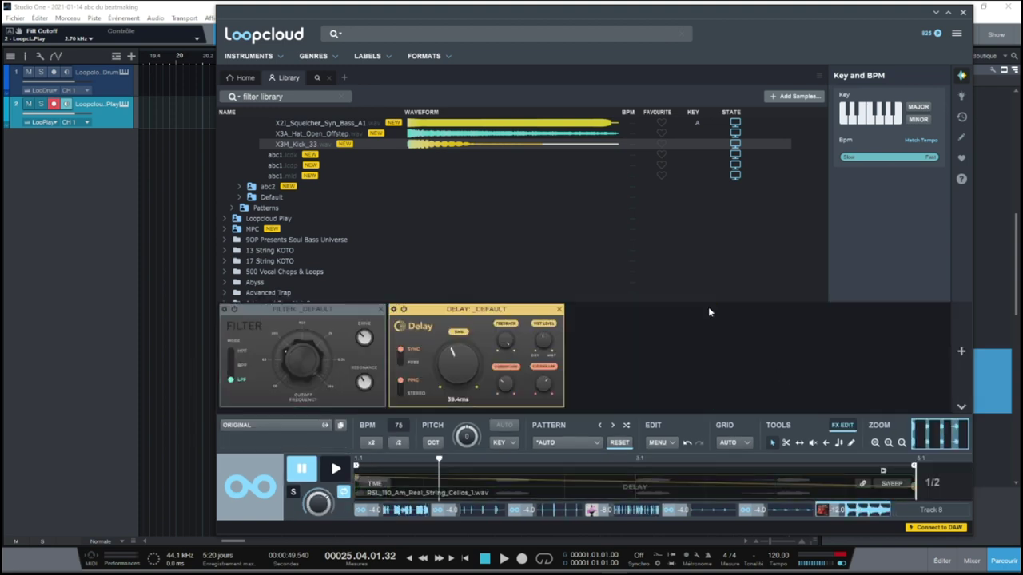
pyautogui.click(559, 311)
pyautogui.click(381, 309)
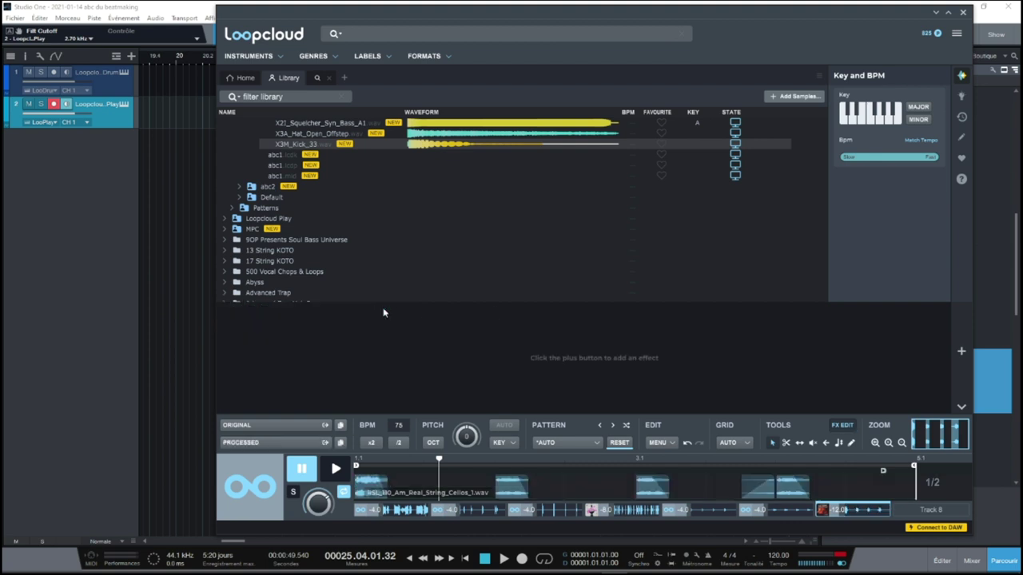
pyautogui.click(331, 472)
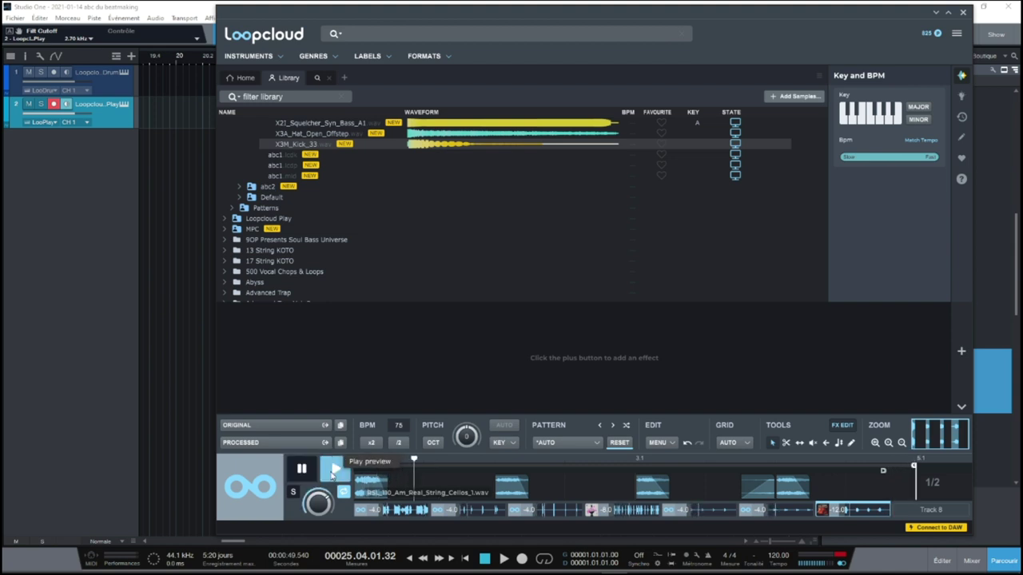
pyautogui.click(301, 469)
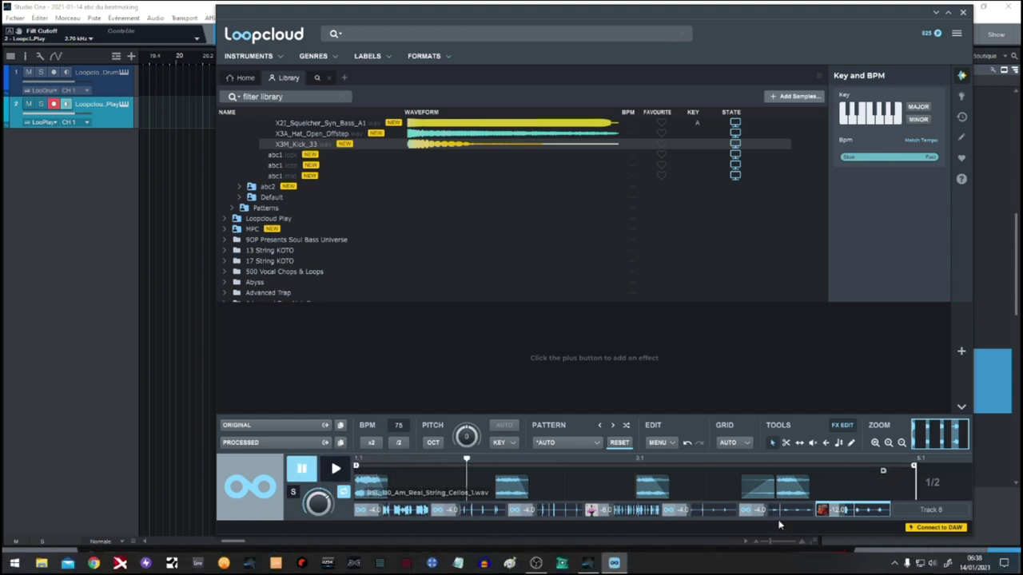
# - Switch to Studio One, insert the Loopcloud instrument on a new track, and preview the session back in the Loopcloud app
pyautogui.click(777, 562)
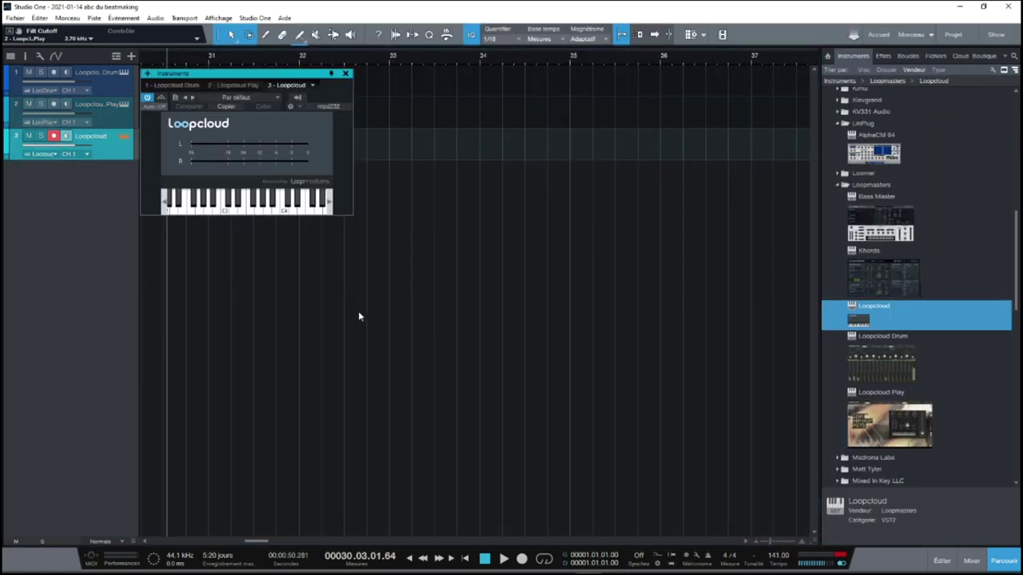
pyautogui.moveTo(783, 570)
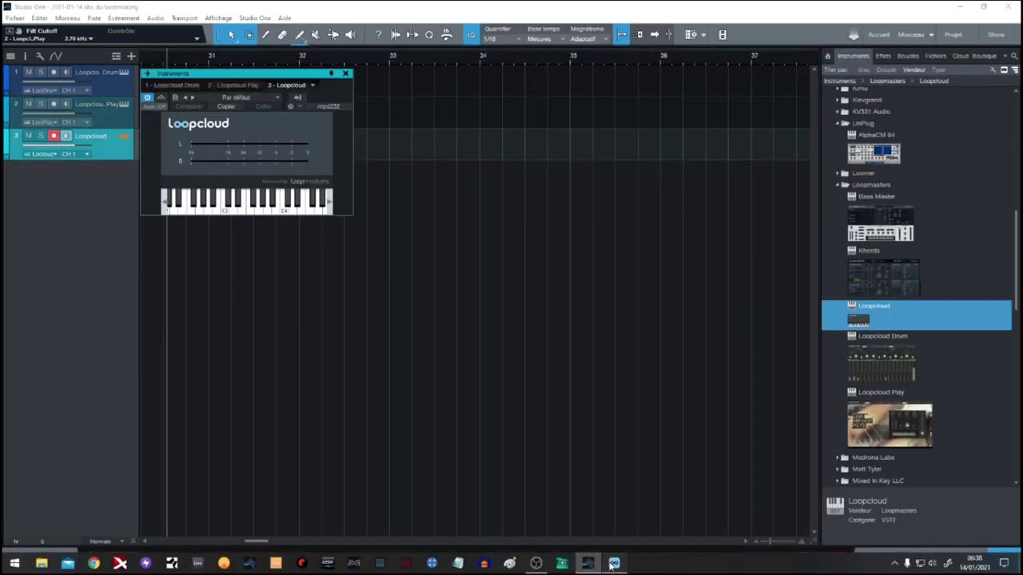
pyautogui.click(613, 563)
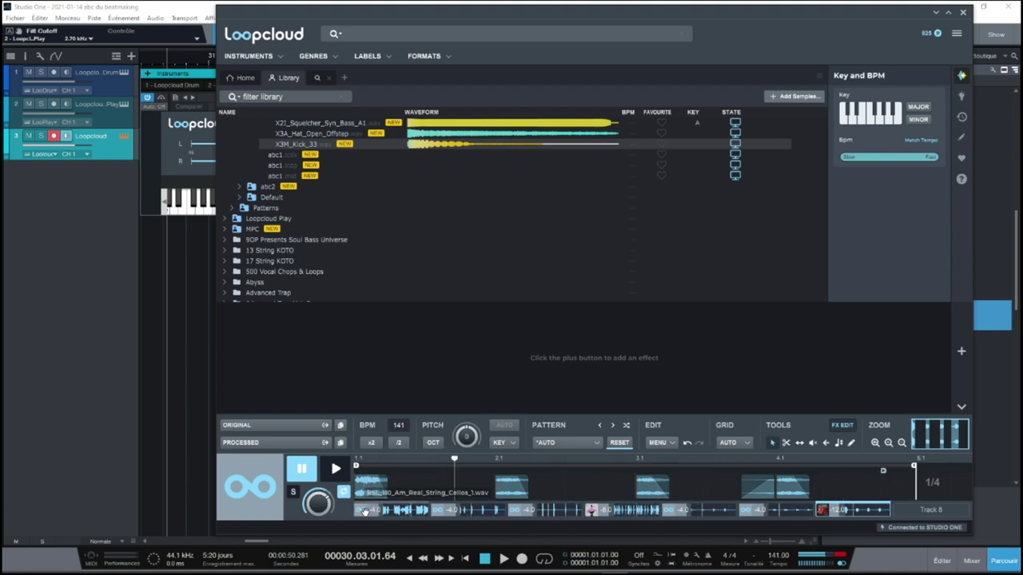
pyautogui.click(292, 475)
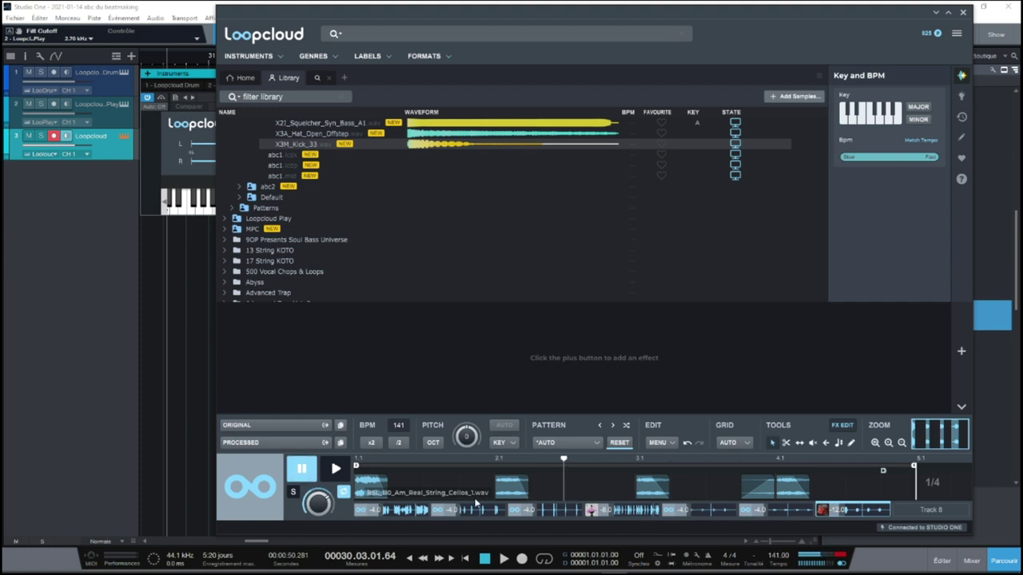
# - Solo the electric piano track OLRK_75_Em_Elec_Piano_03.wav and listen to it on its own
pyautogui.click(373, 510)
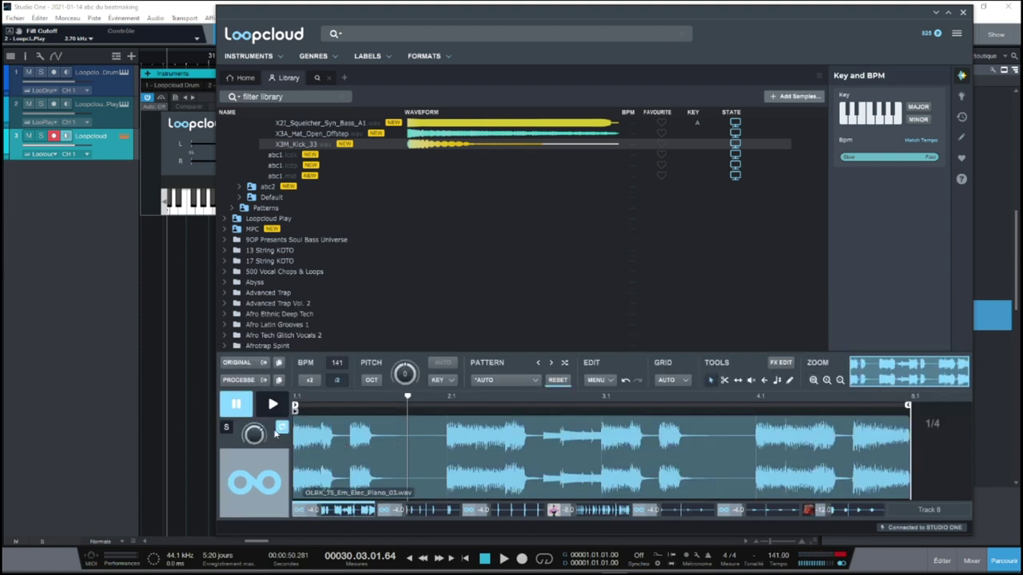
pyautogui.click(429, 510)
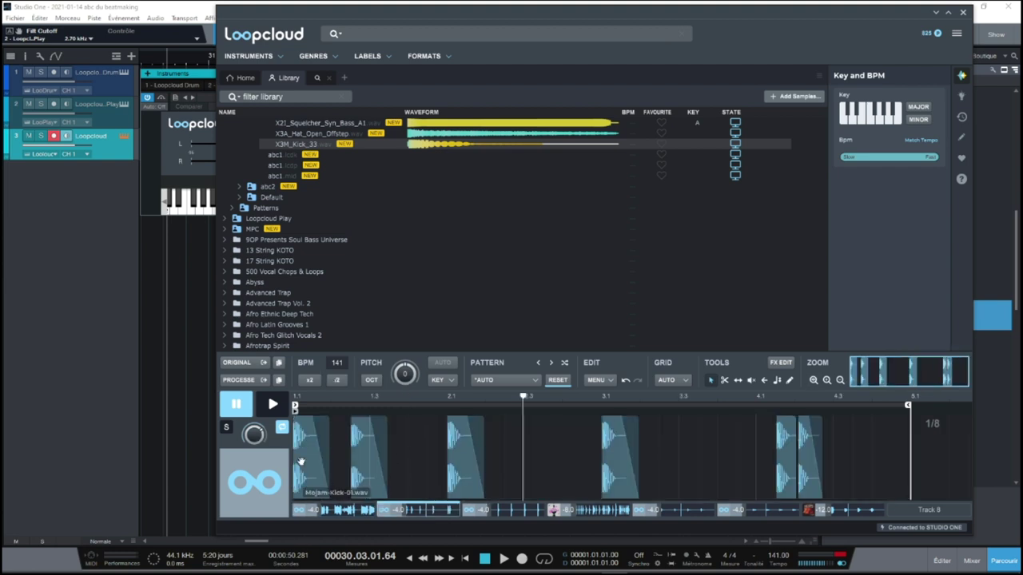
pyautogui.click(332, 511)
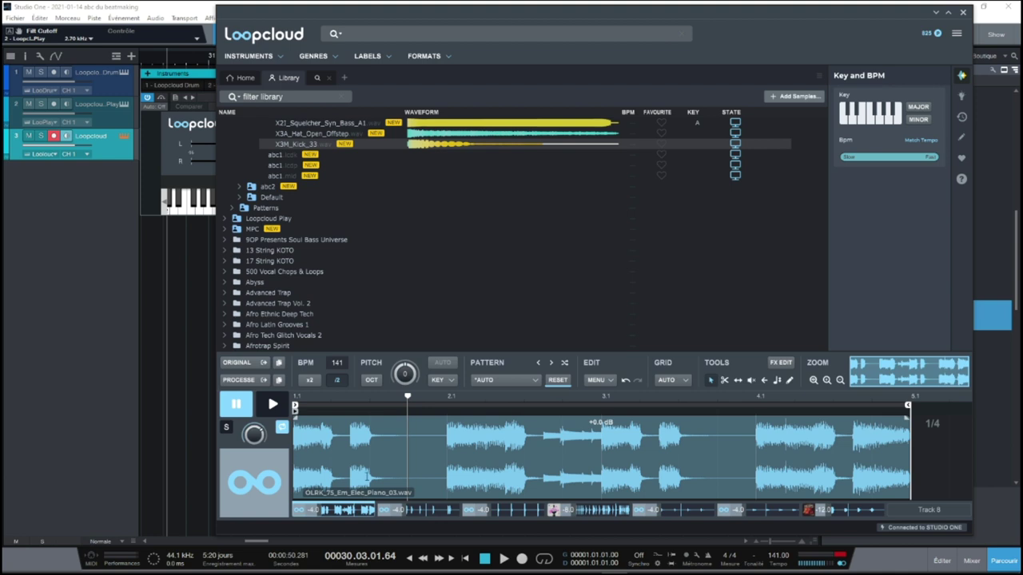
pyautogui.click(227, 429)
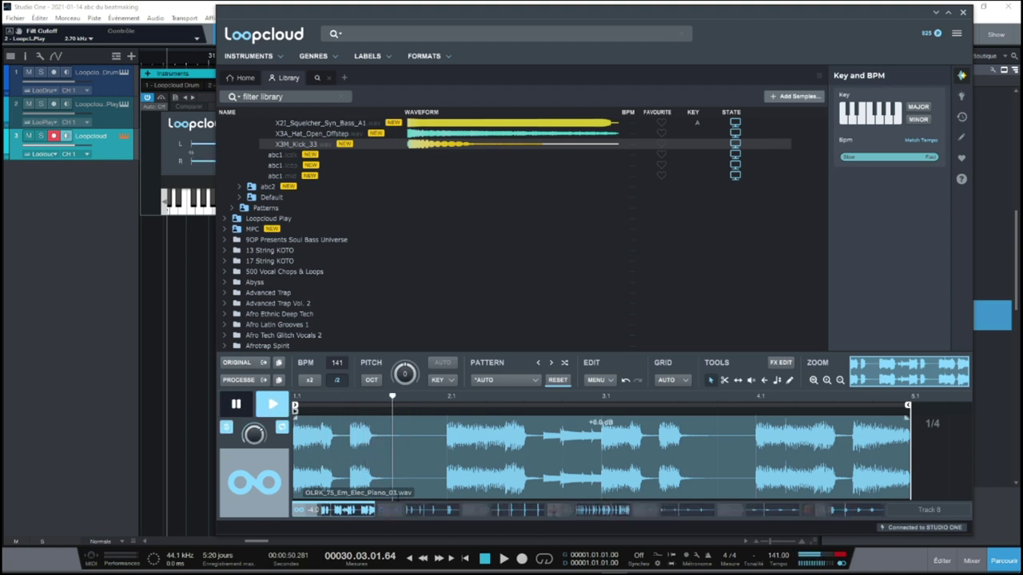
pyautogui.press('space')
# - Audition the Mojam-Kick-01.wav track in solo and look through the factory pattern presets available for it
pyautogui.click(427, 511)
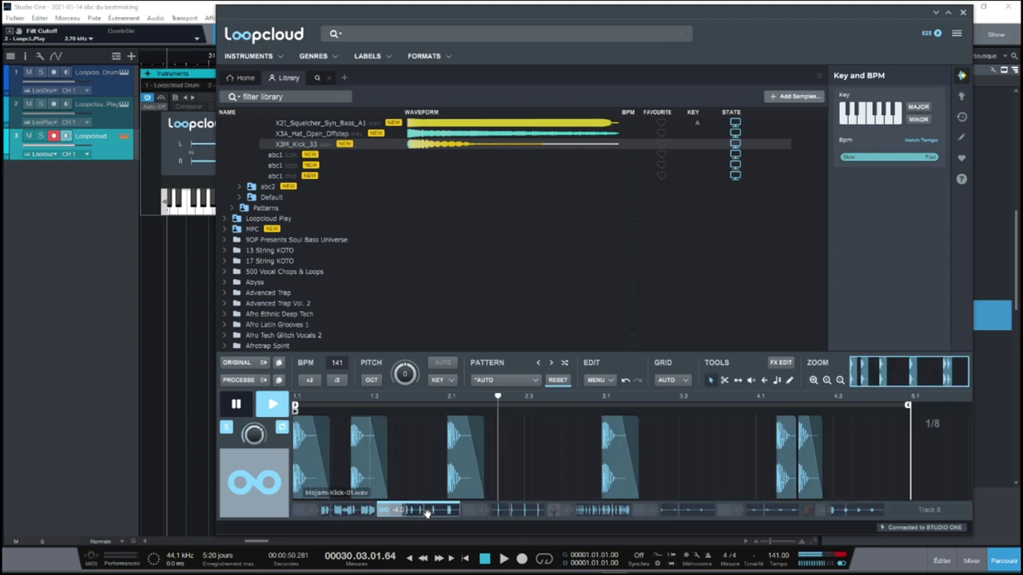
pyautogui.press('space')
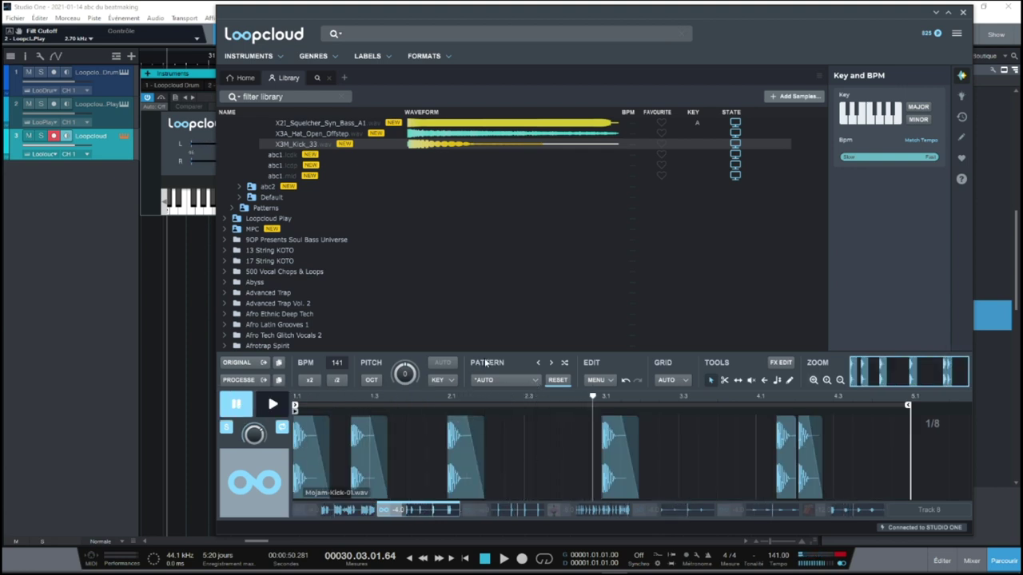
pyautogui.click(536, 383)
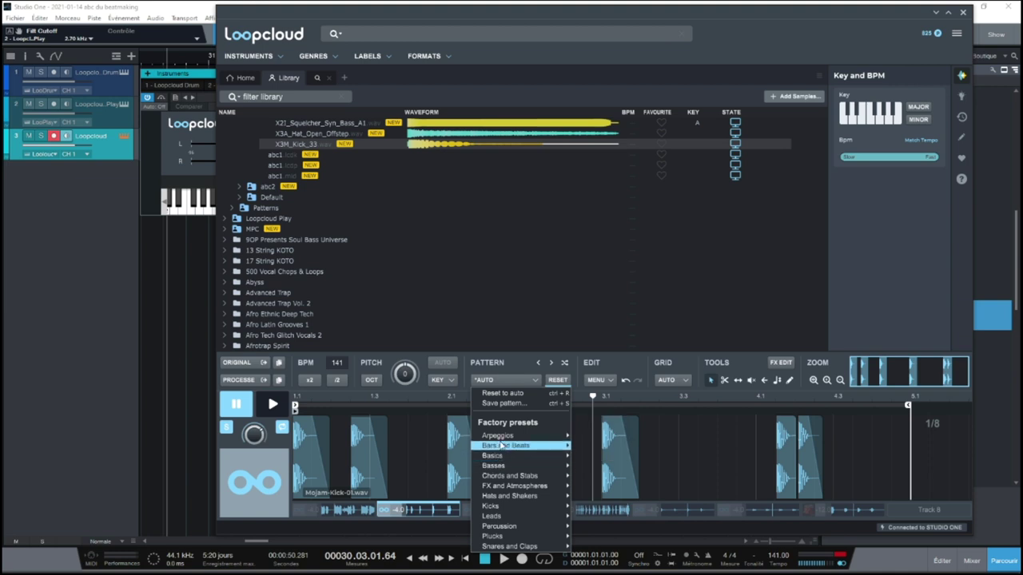
pyautogui.moveTo(501, 439)
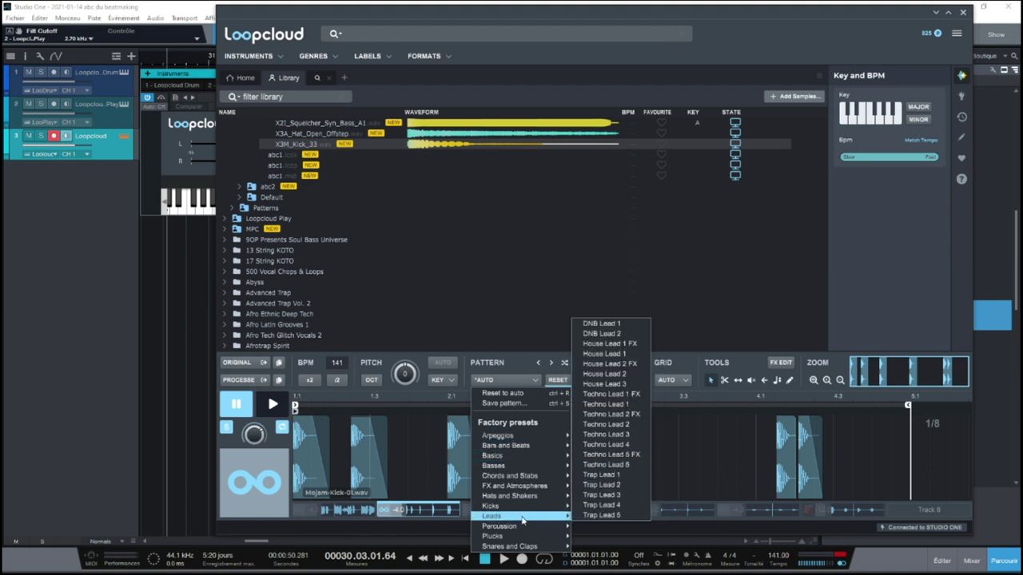
pyautogui.moveTo(528, 528)
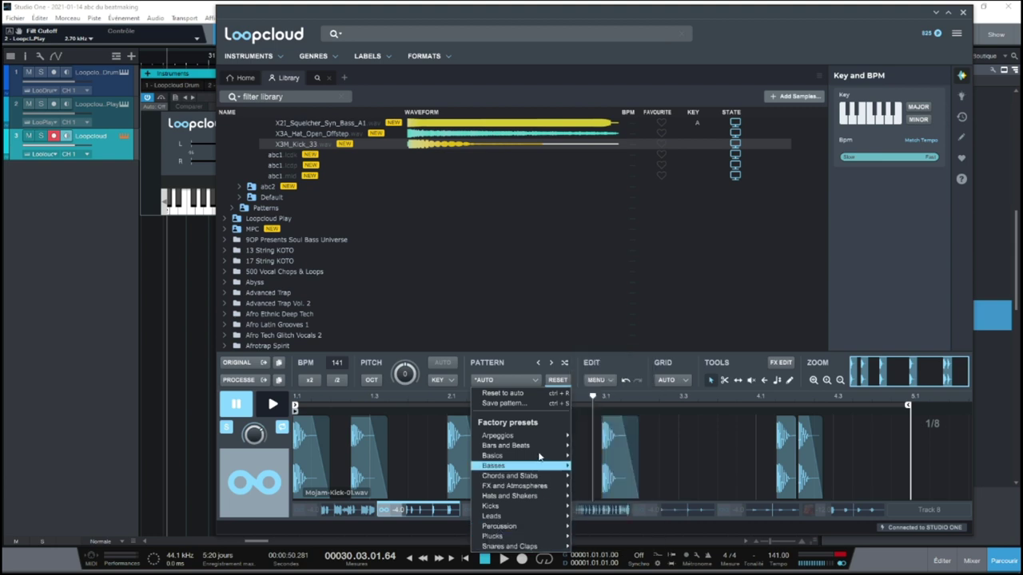
pyautogui.click(745, 328)
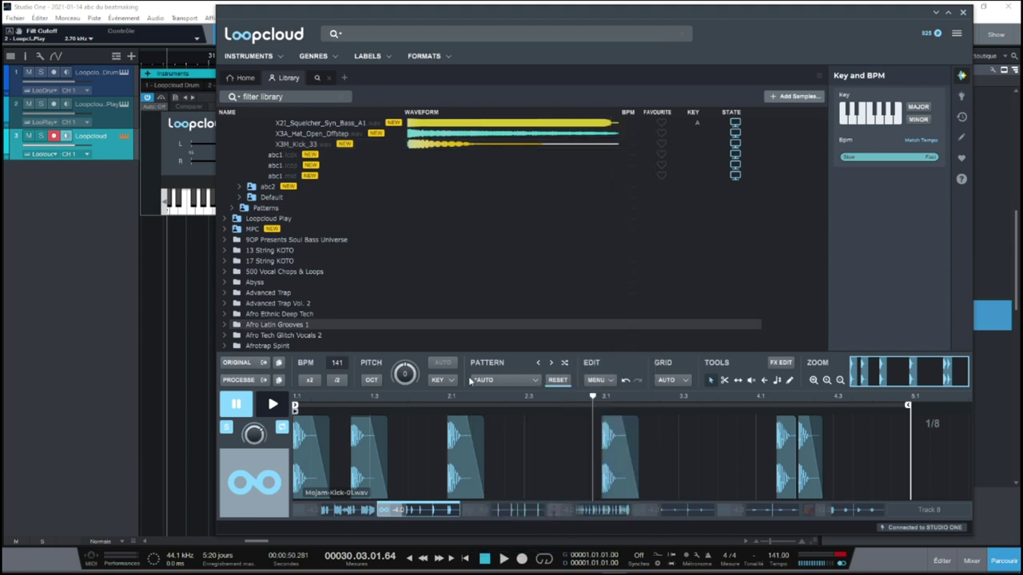
pyautogui.press('space')
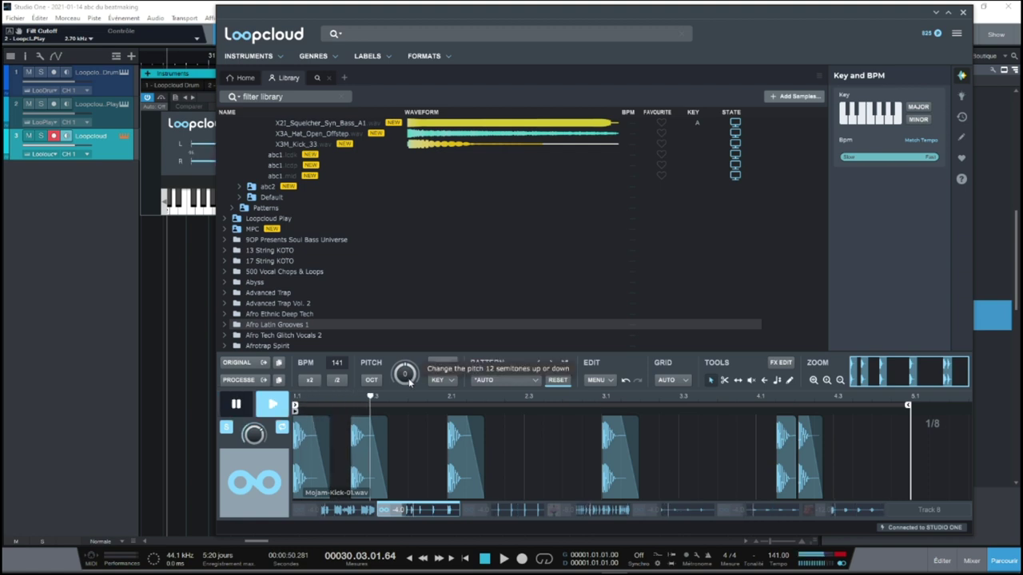
pyautogui.press('space')
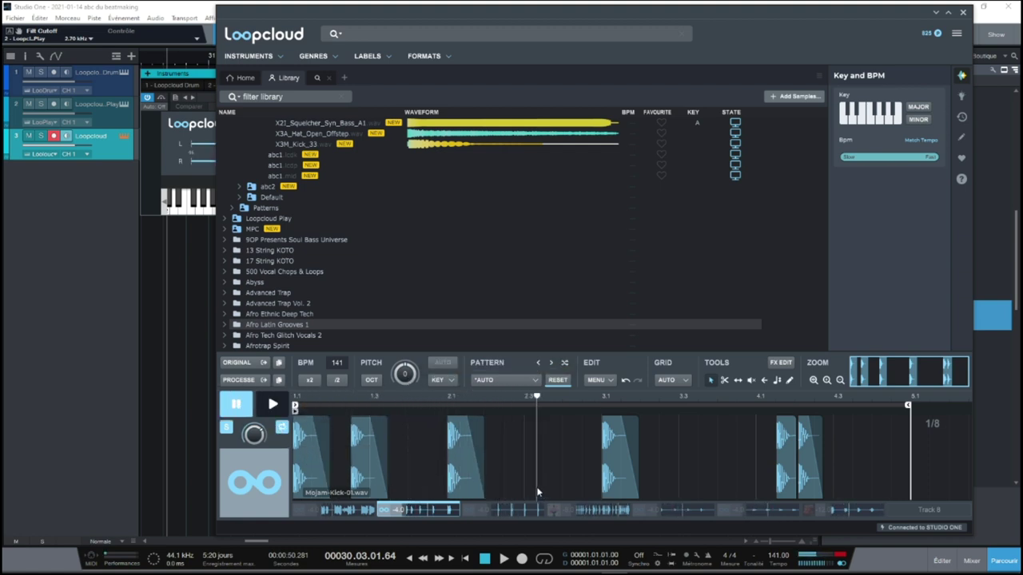
# - Audition the Power-Snare-05.wav track and the MM_FTT_Hi_Hat_028.wav track one after the other in solo
pyautogui.click(520, 505)
pyautogui.press('space')
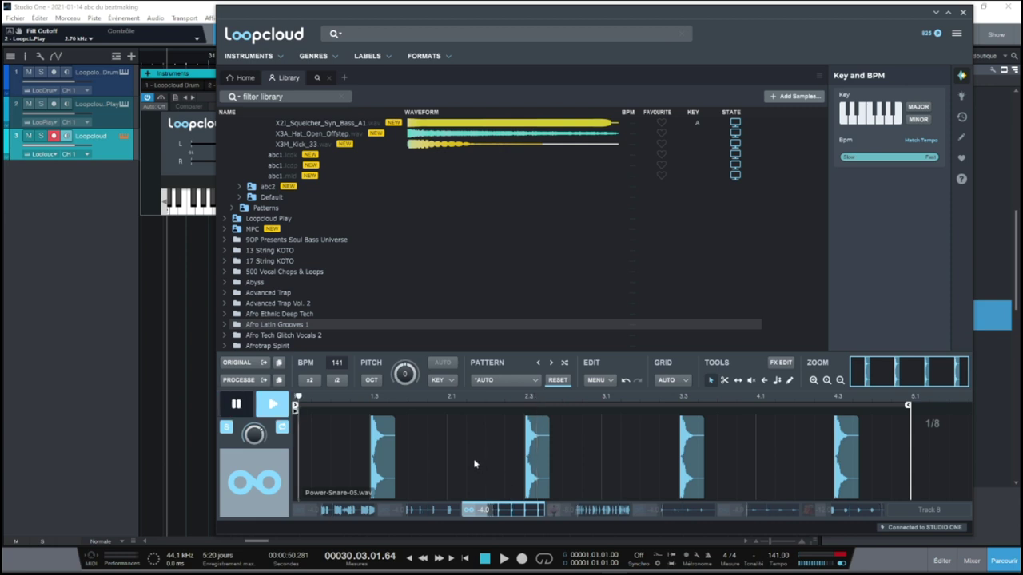
pyautogui.press('space')
pyautogui.click(599, 513)
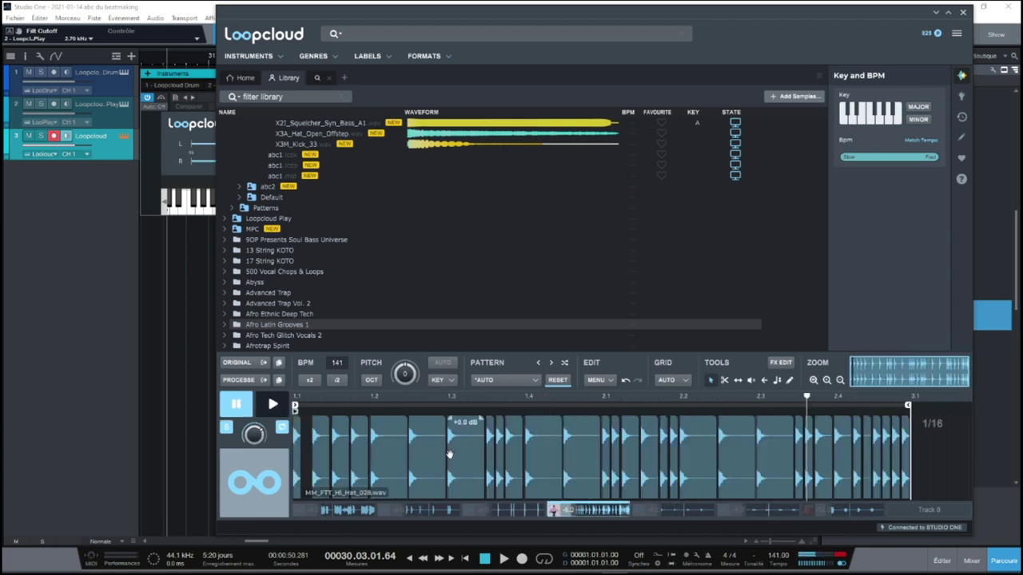
pyautogui.press('space')
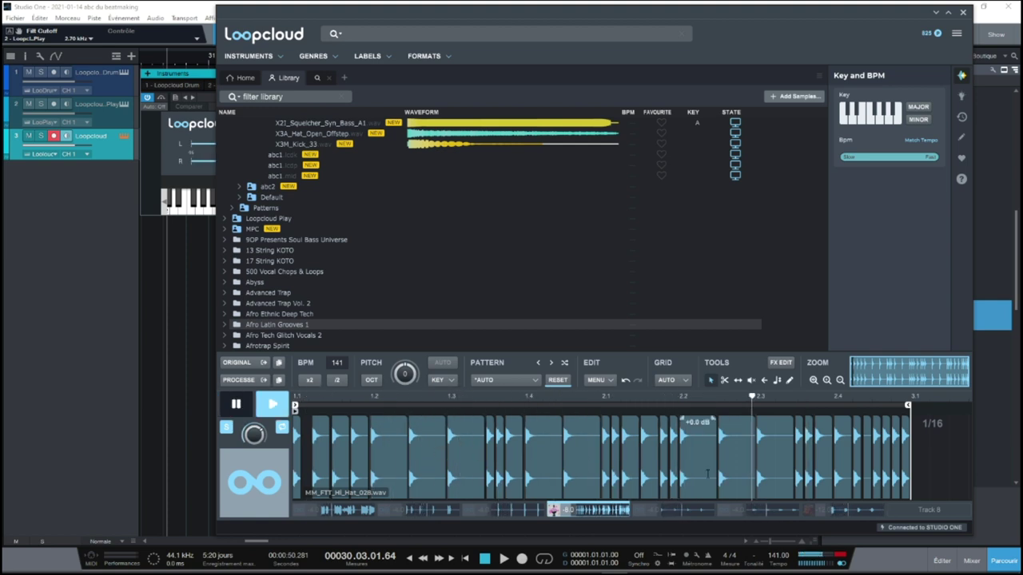
# - Listen to the HatCl-02.wav closed hat track and the Drum Loop 3 open hat track in solo
pyautogui.click(678, 509)
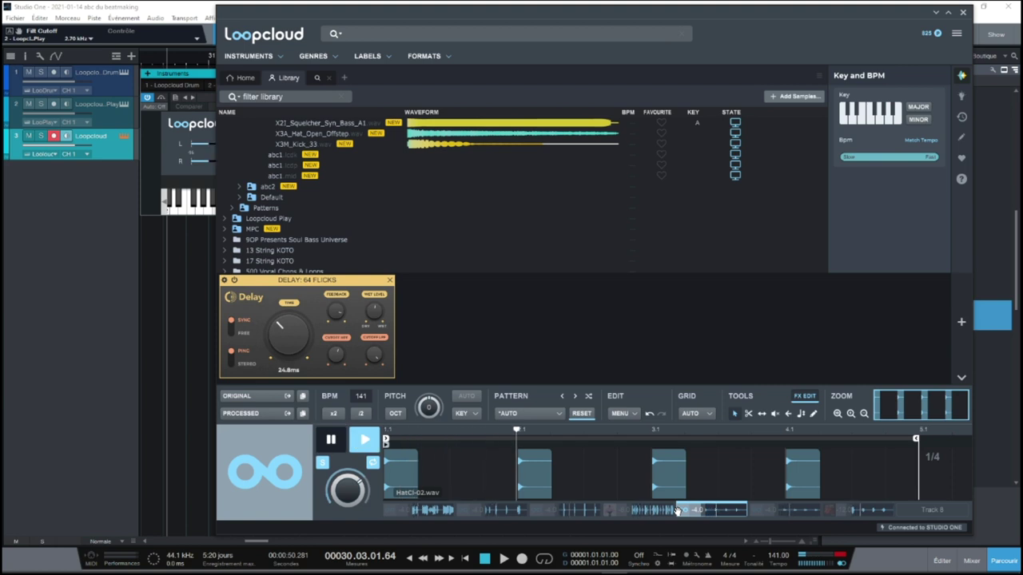
pyautogui.click(793, 511)
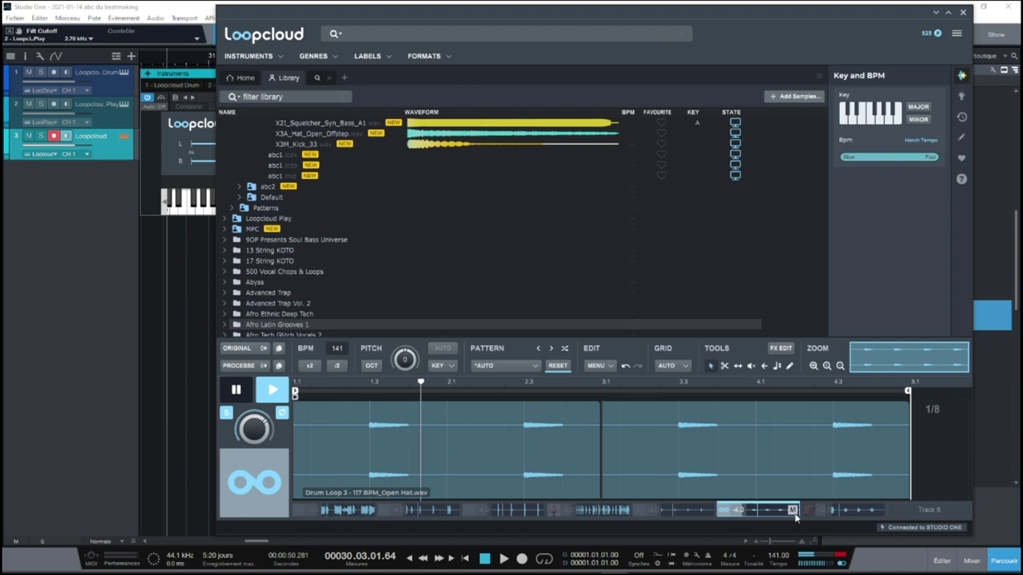
pyautogui.press('space')
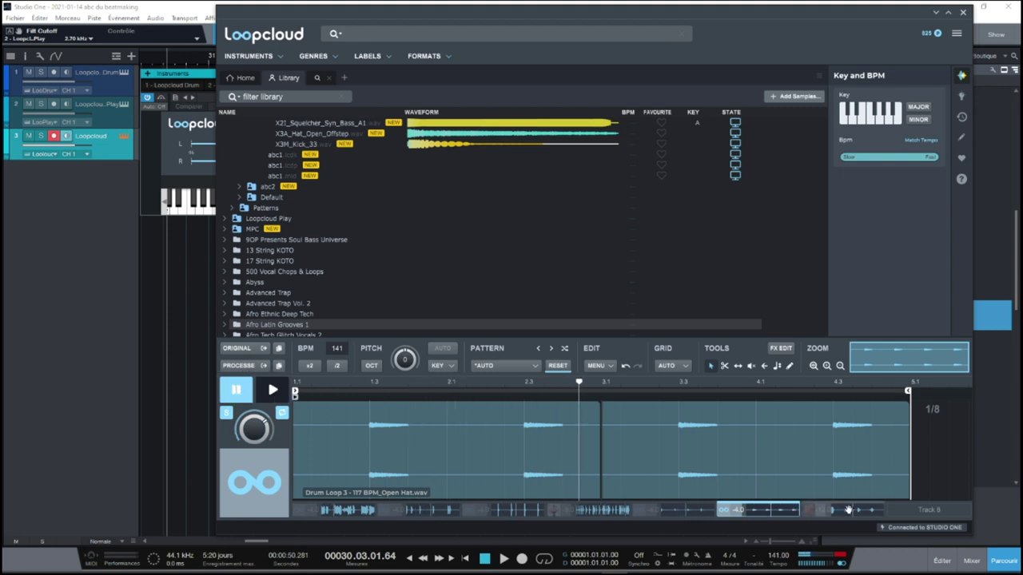
# - Listen to the RSL_110_Am_Real_String_Cellos_1.wav track, look through the factory effects available for it, and stop playback
pyautogui.click(846, 511)
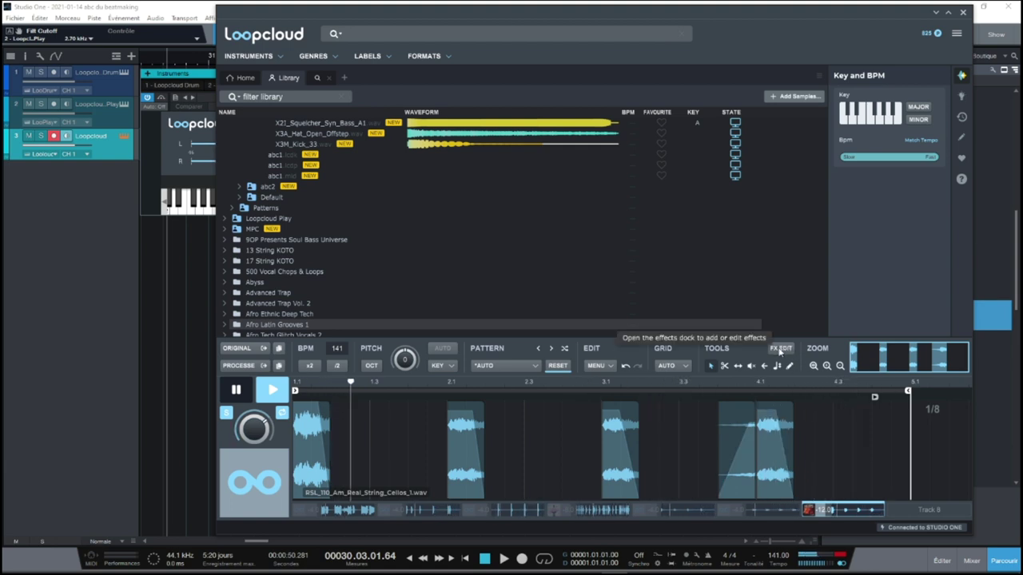
pyautogui.click(780, 350)
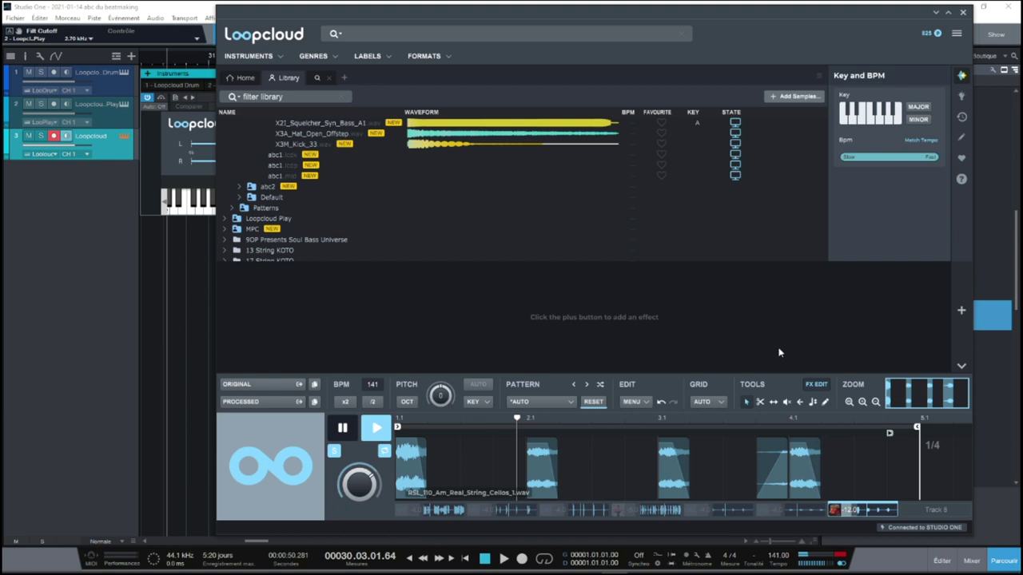
pyautogui.click(961, 310)
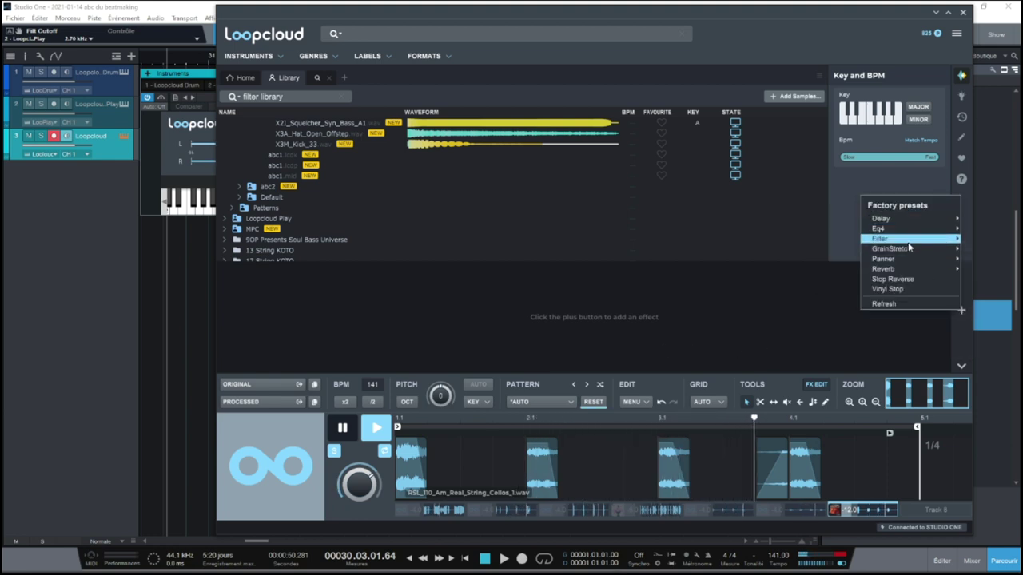
pyautogui.click(903, 344)
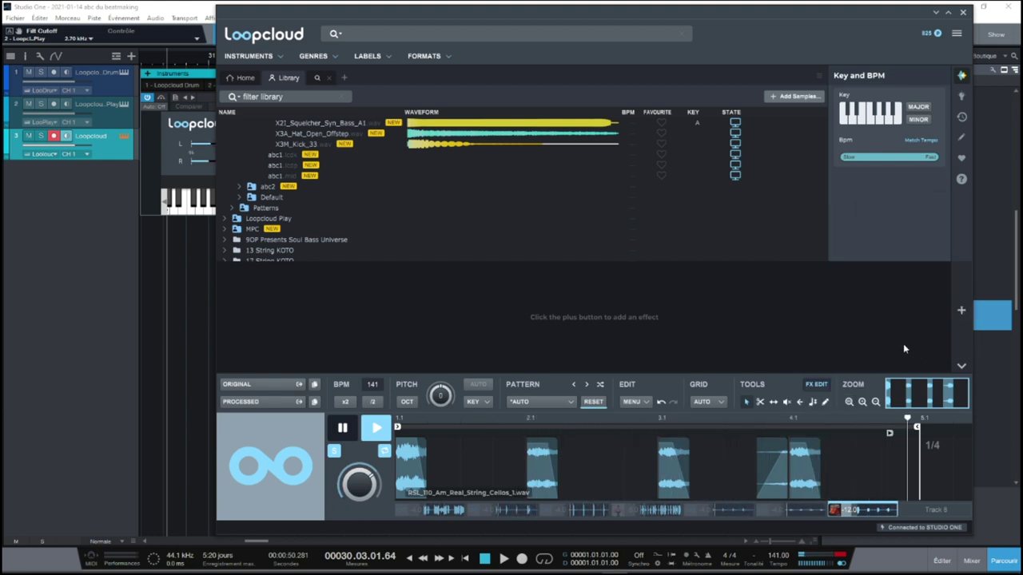
pyautogui.press('space')
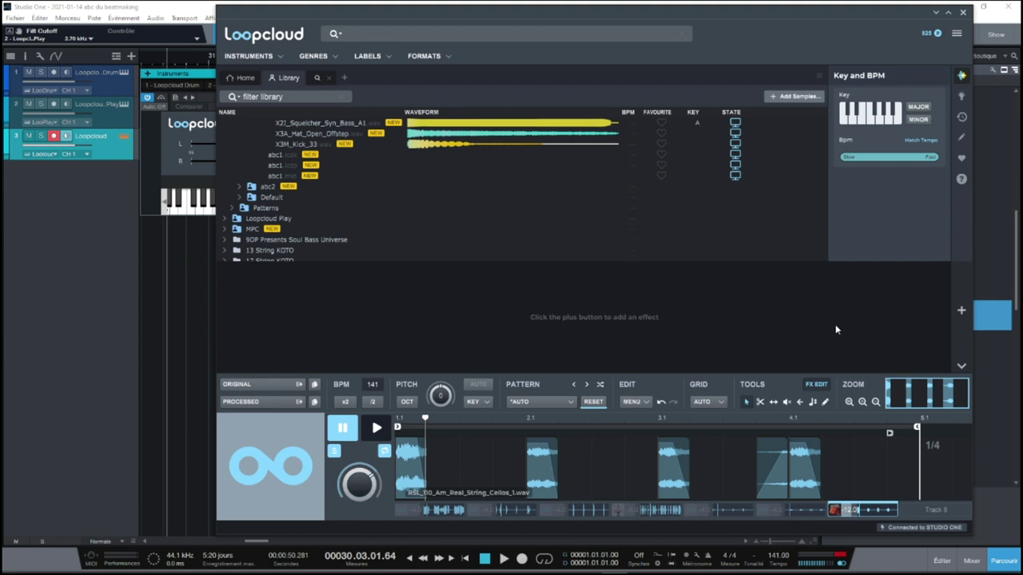
# - Keep Loopcloud running, switch back to Studio One, and hide the open Loopcloud instrument window
pyautogui.click(963, 14)
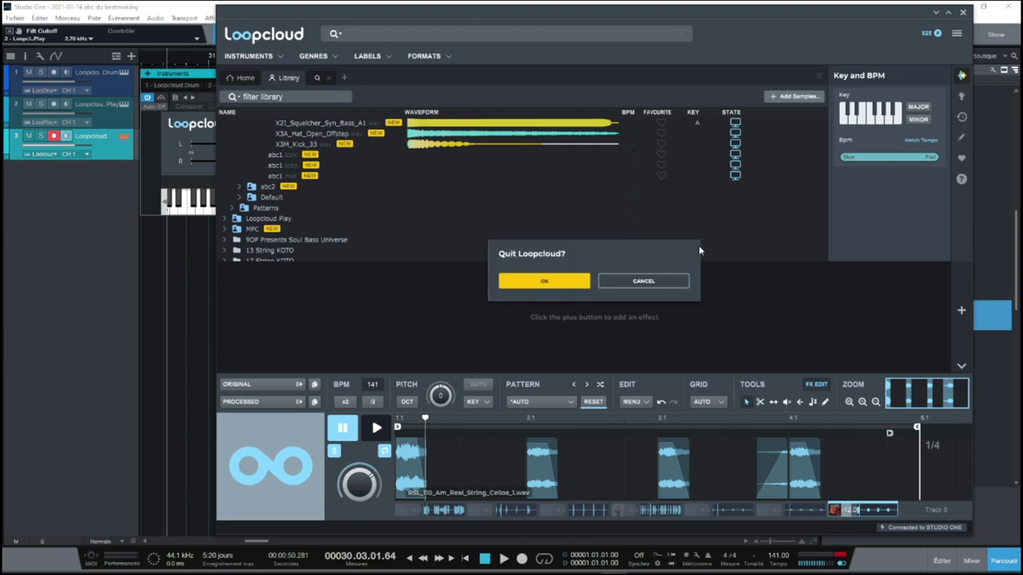
pyautogui.click(635, 282)
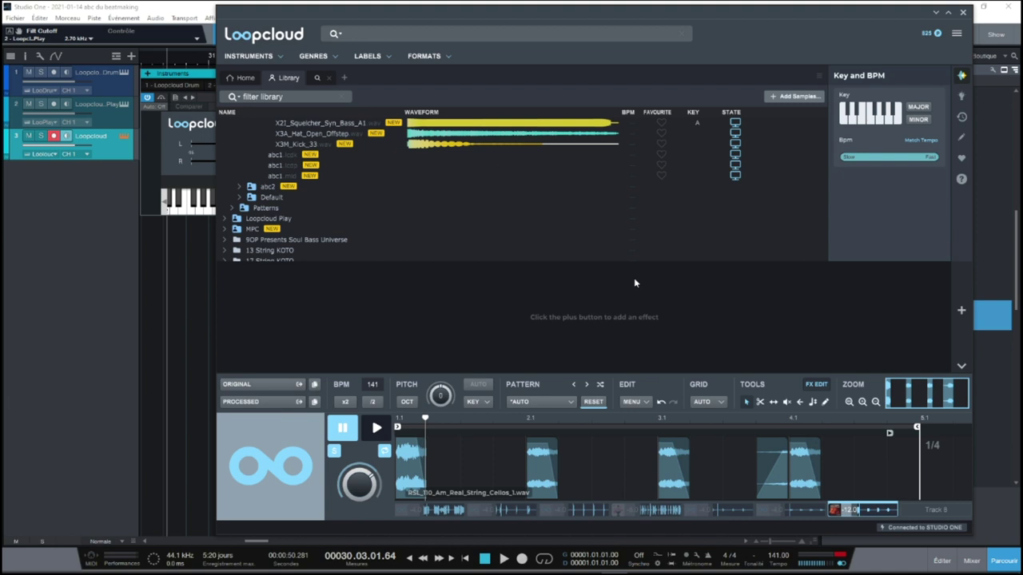
pyautogui.click(1003, 130)
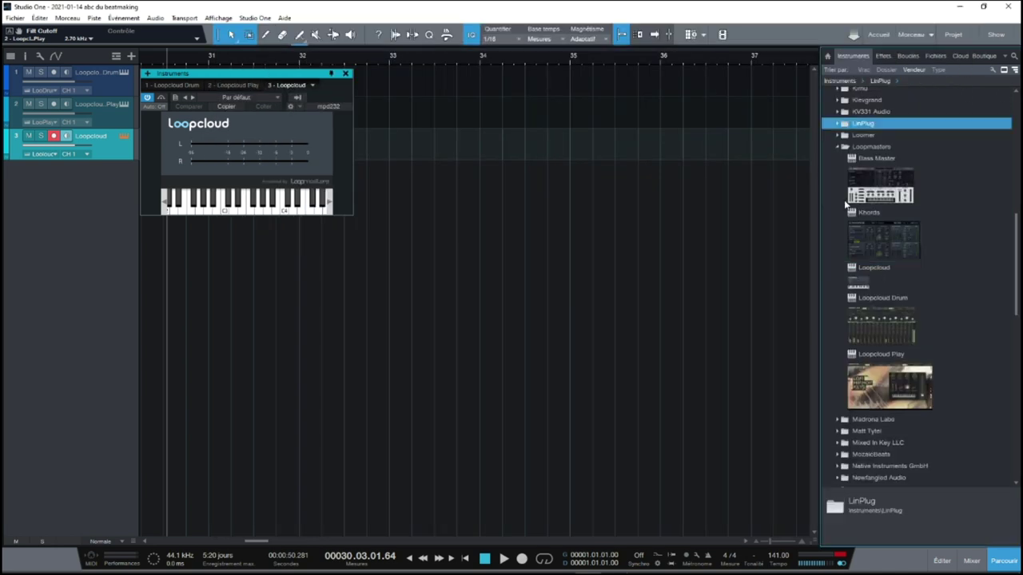
pyautogui.press('F11')
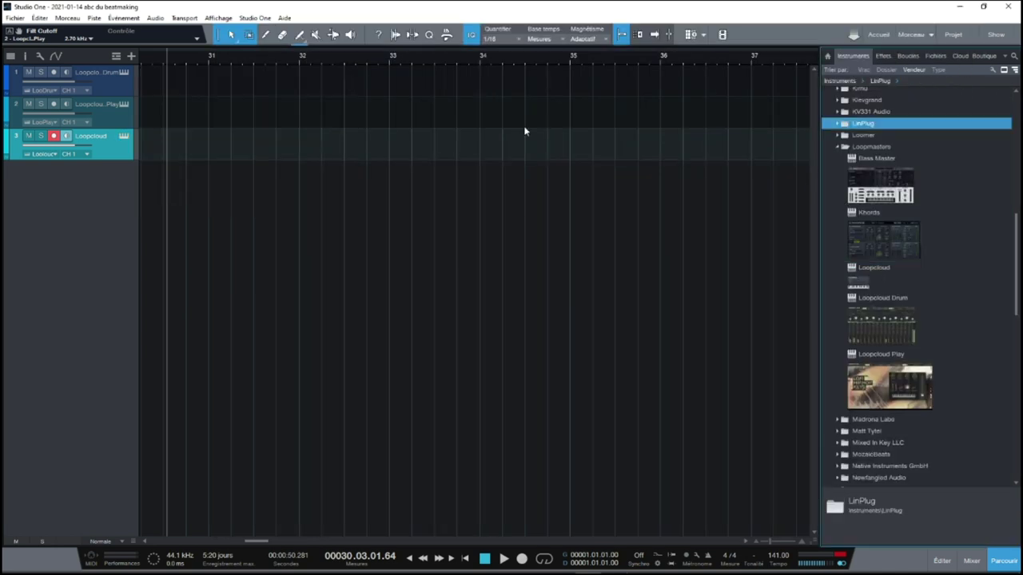
# - Add the Loopmasters Bass Master instrument on a new track and load its Bee Swarm factory preset
pyautogui.moveTo(895, 194); pyautogui.dragTo(576, 224)
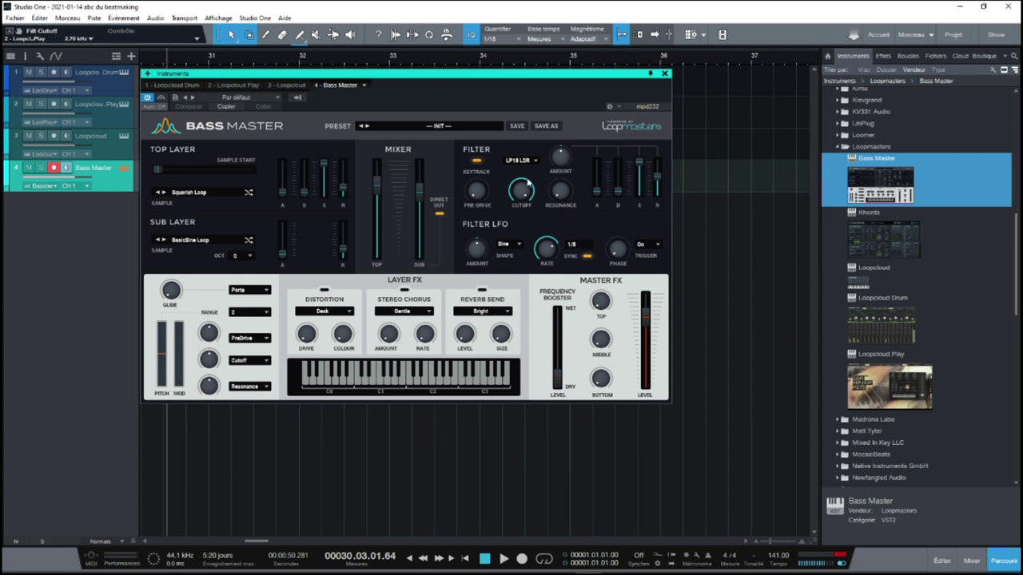
pyautogui.click(434, 128)
pyautogui.moveTo(411, 142)
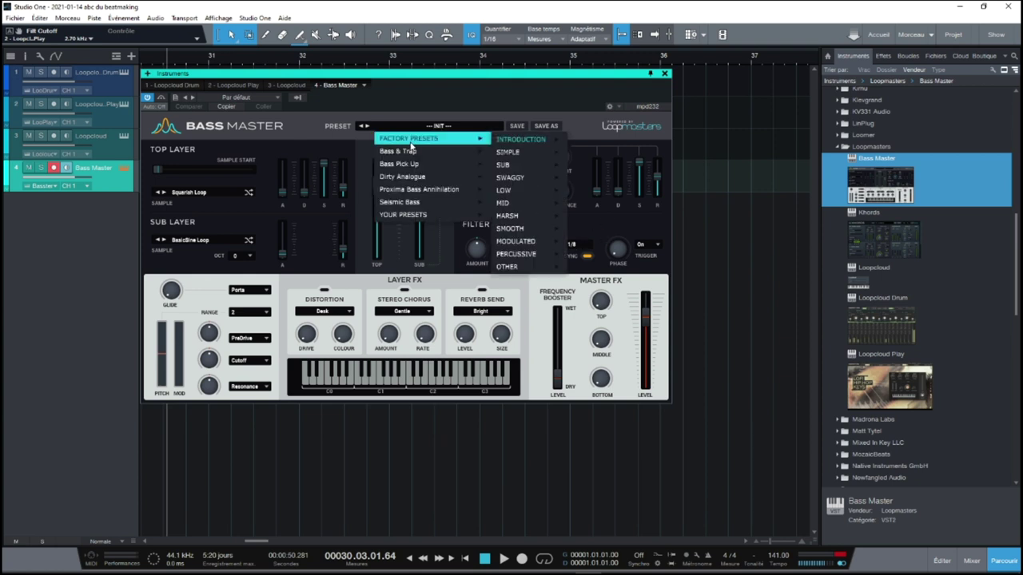
pyautogui.moveTo(515, 138)
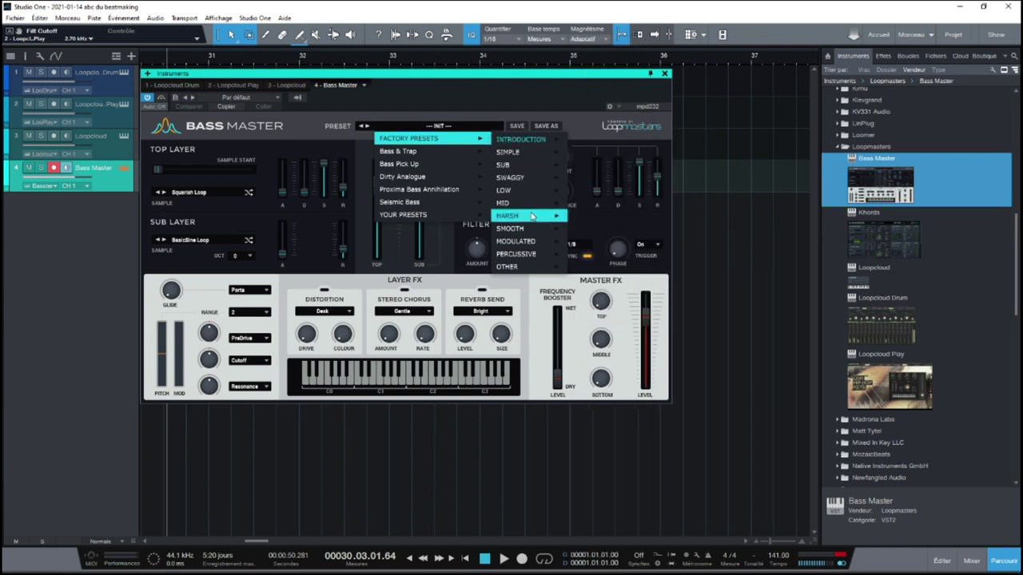
pyautogui.moveTo(530, 231)
pyautogui.click(572, 228)
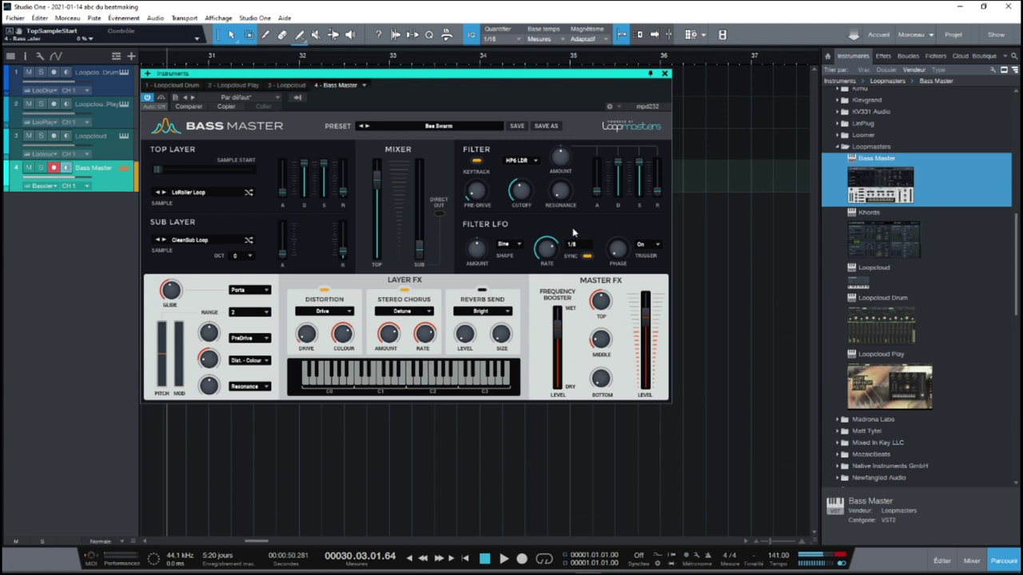
# - Load the Braid Tone preset from Bass Master's Bass & Trap collection and reposition the instrument window over the arrangement
pyautogui.click(429, 127)
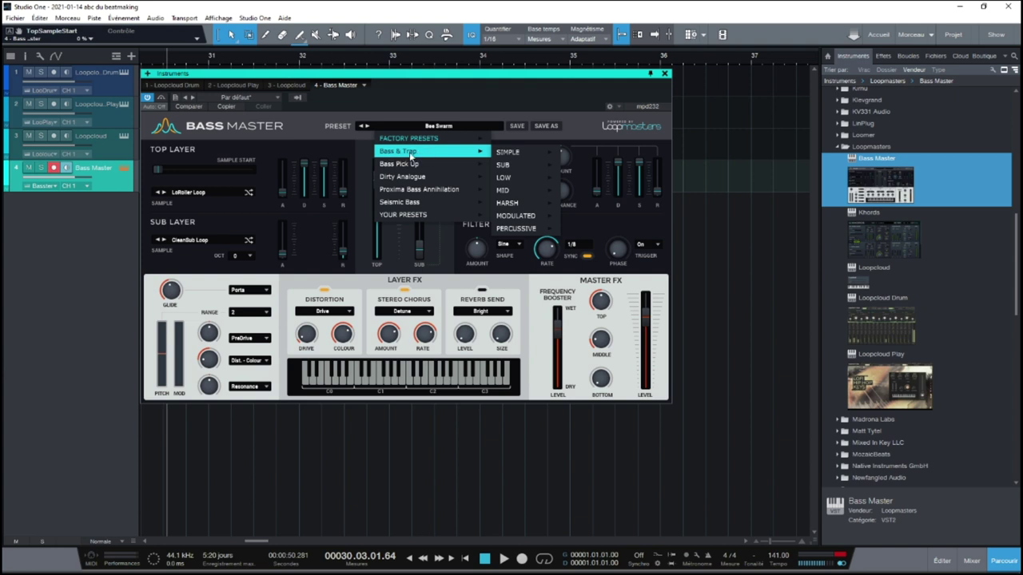
pyautogui.moveTo(520, 152)
pyautogui.click(583, 153)
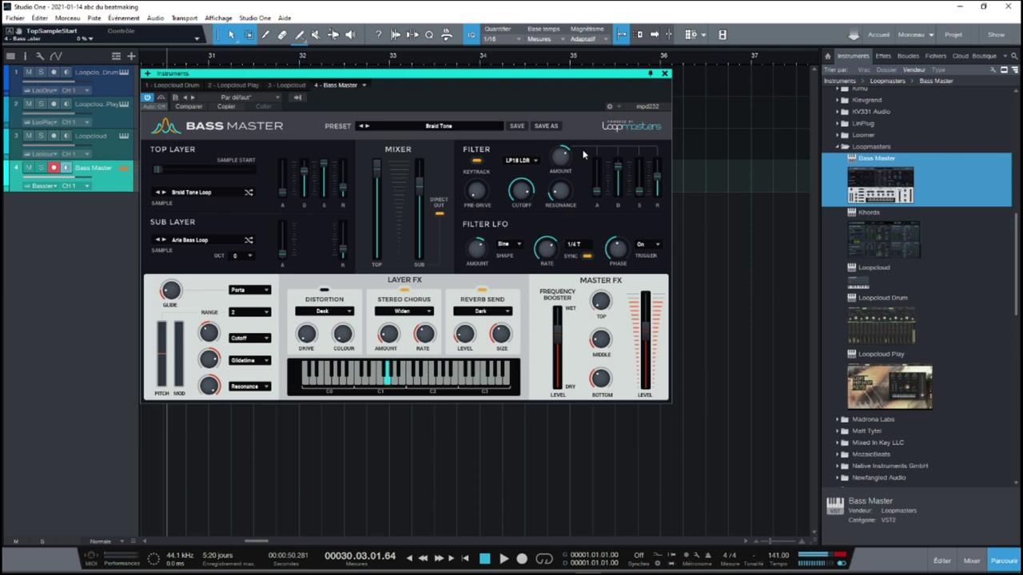
pyautogui.moveTo(478, 91); pyautogui.dragTo(670, 61)
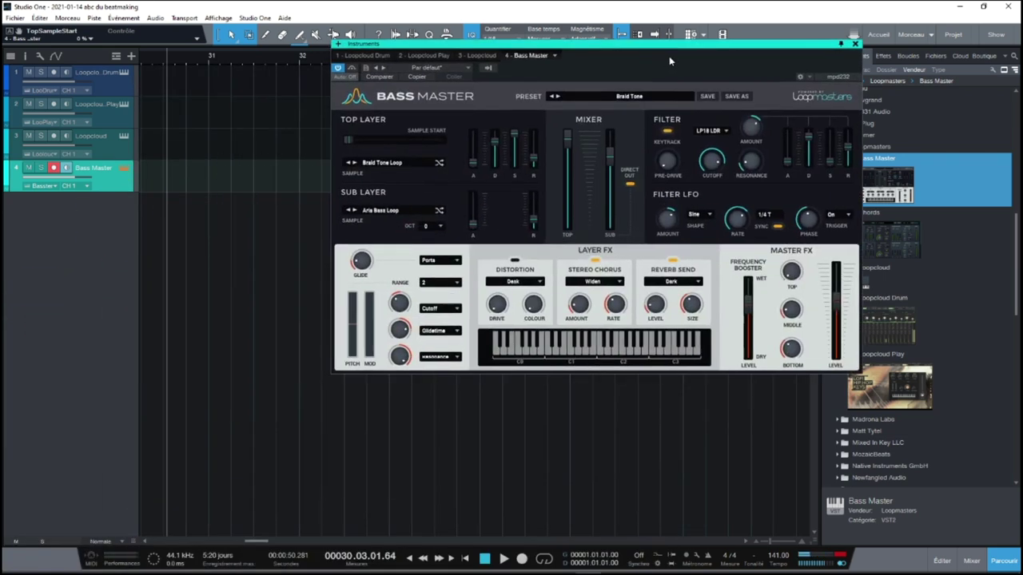
pyautogui.moveTo(664, 51); pyautogui.dragTo(541, 119)
# - Enable Bass Master's distortion, set its type to Drive, and adjust its drive and colour amounts
pyautogui.click(393, 326)
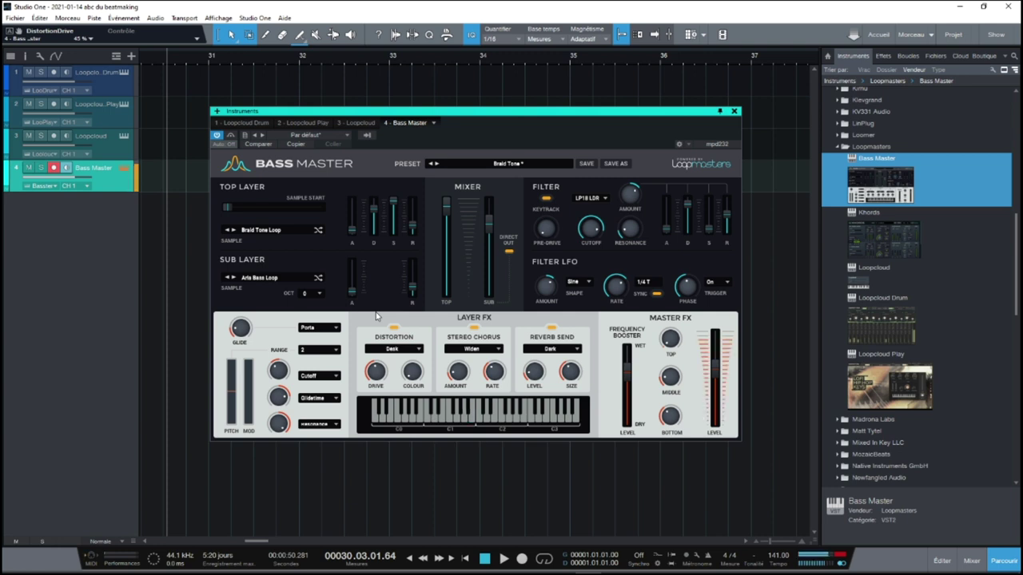
pyautogui.moveTo(412, 384); pyautogui.dragTo(415, 311)
pyautogui.moveTo(376, 372); pyautogui.dragTo(376, 361)
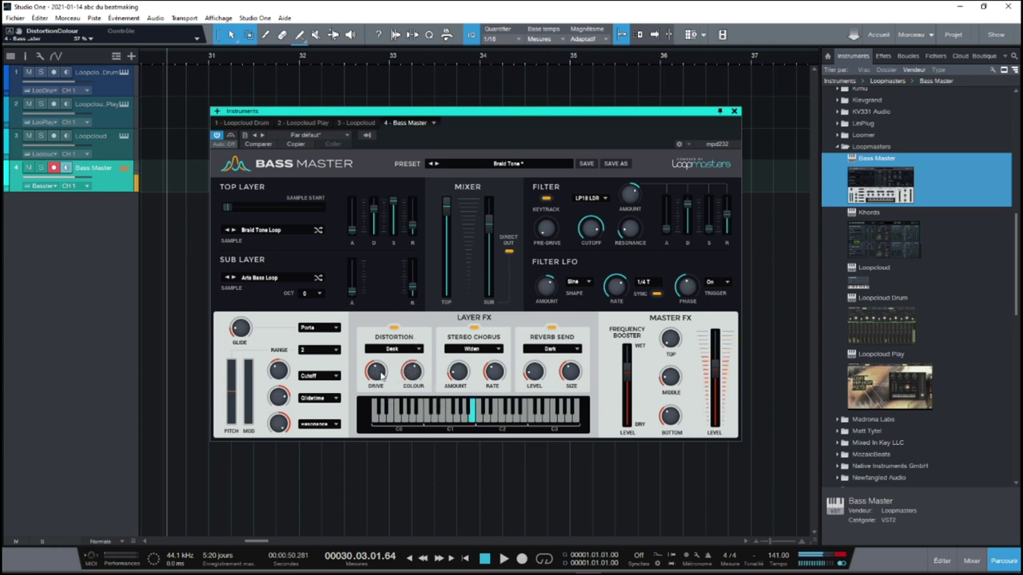
pyautogui.click(417, 350)
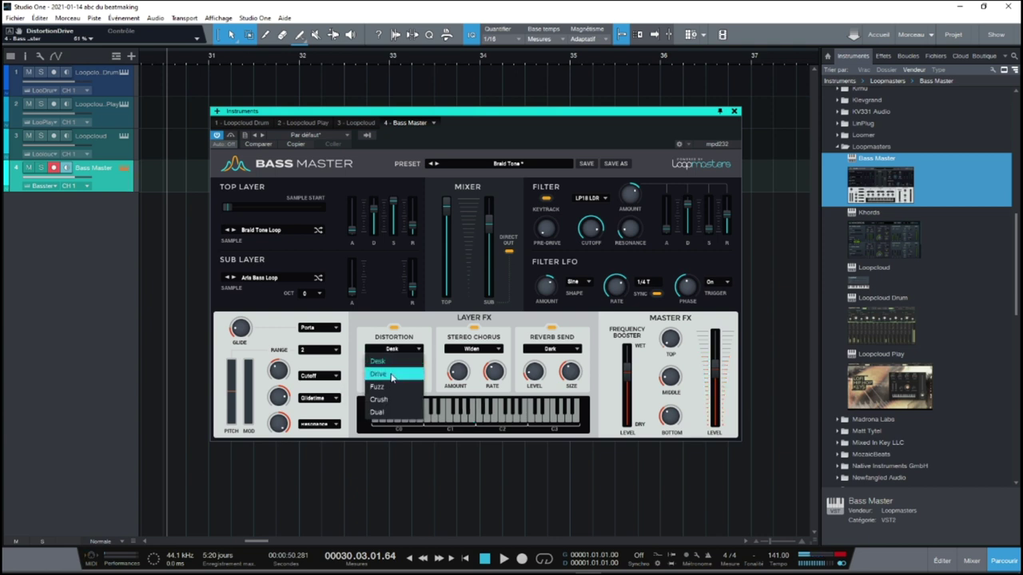
pyautogui.click(390, 374)
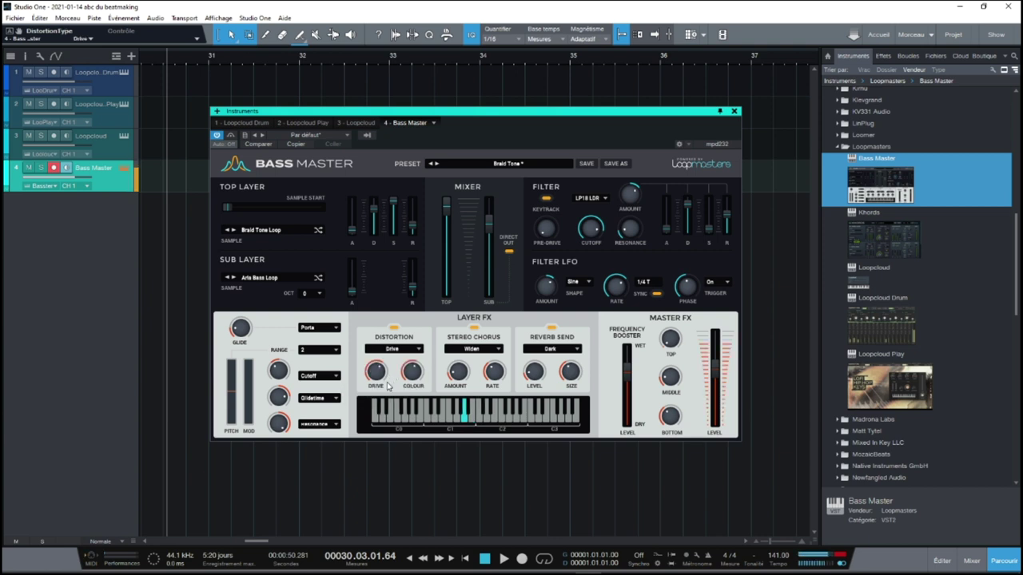
pyautogui.moveTo(376, 380)
pyautogui.mouseDown()
pyautogui.moveTo(374, 367)
pyautogui.moveTo(385, 393)
pyautogui.mouseUp()
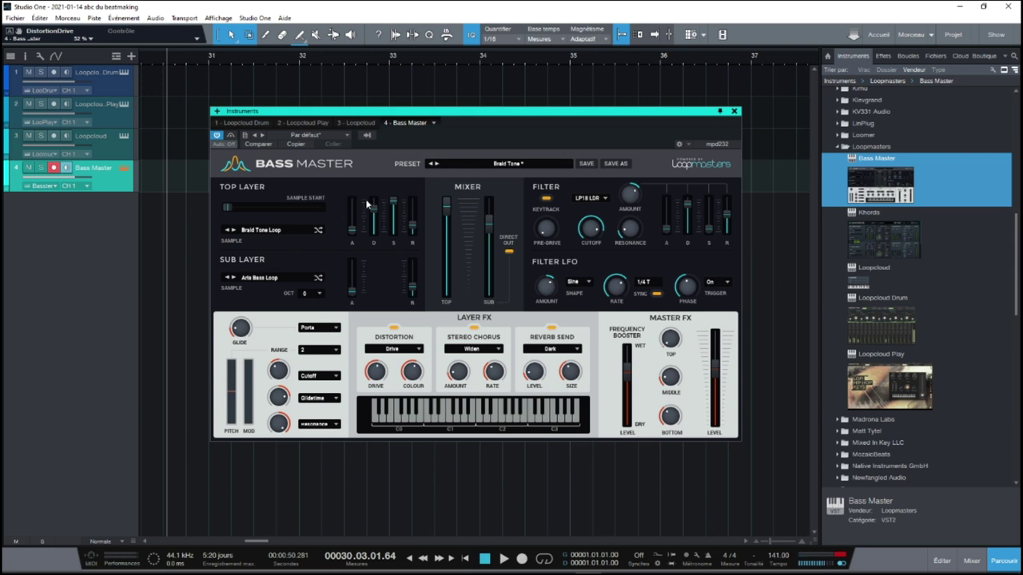
# - Try NastyDnB Loop from the Factory High samples as Bass Master's top layer sample
pyautogui.click(278, 235)
pyautogui.moveTo(276, 243)
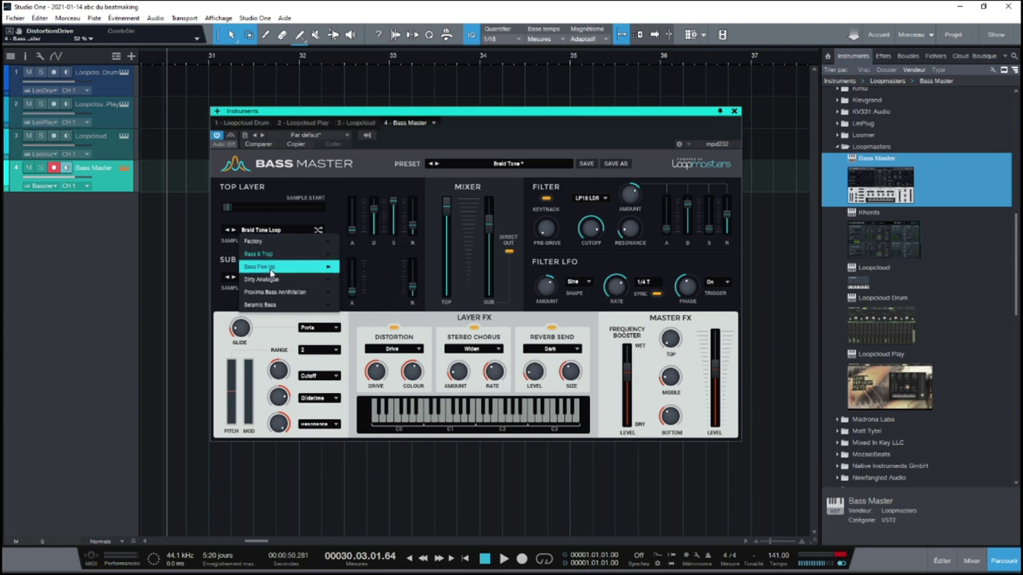
pyautogui.moveTo(328, 241)
pyautogui.moveTo(376, 243)
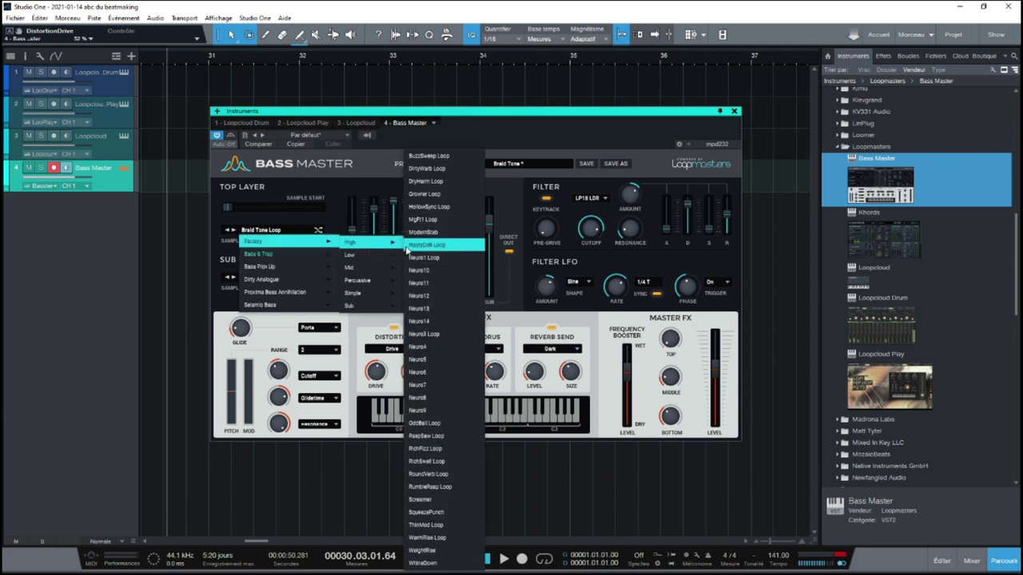
pyautogui.click(437, 245)
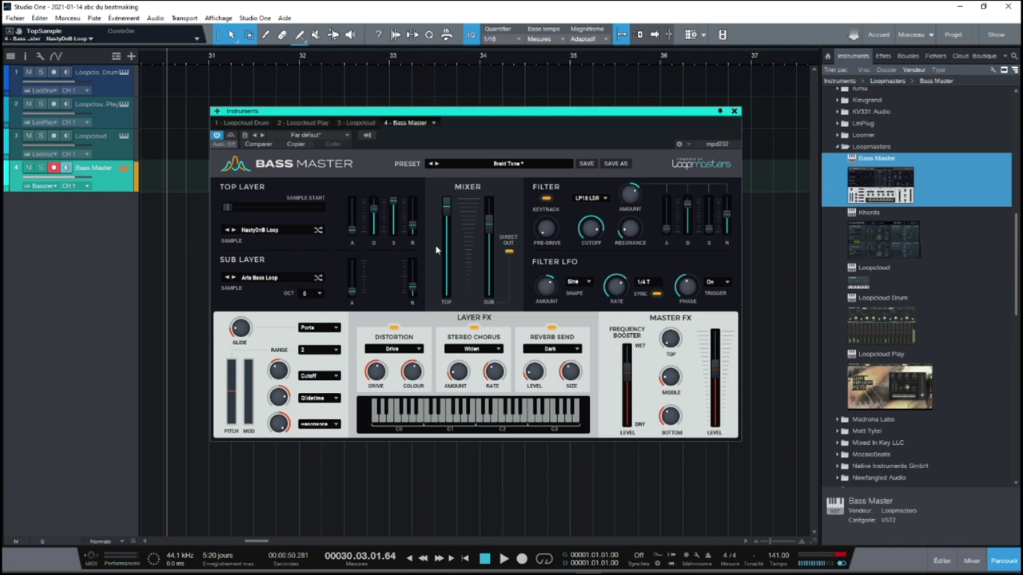
# - Set Bass Master's top layer sample to Humpback Loop from the Bass Pick Up High samples and close the instrument window
pyautogui.click(291, 230)
pyautogui.moveTo(286, 268)
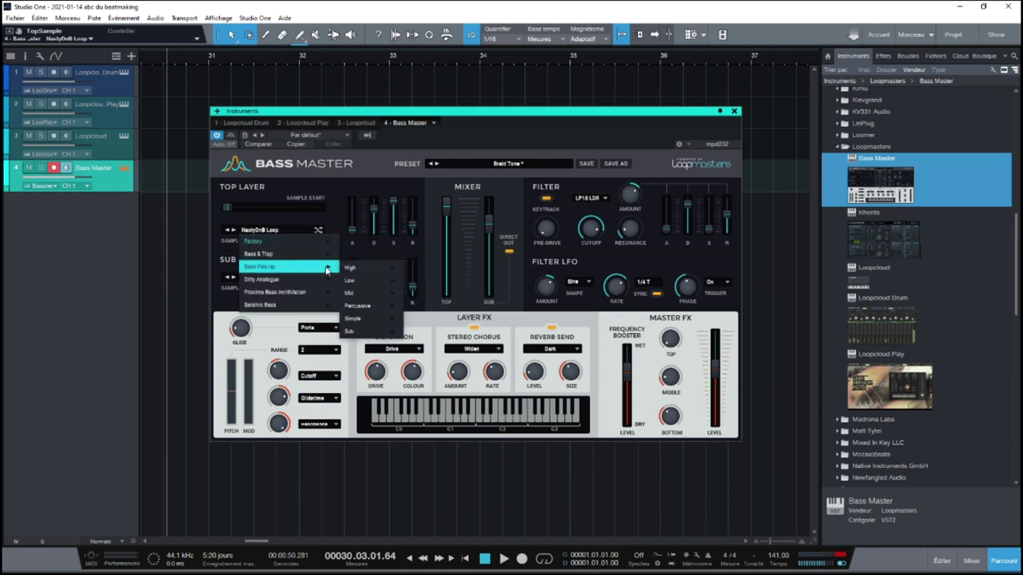
pyautogui.moveTo(352, 268)
pyautogui.click(440, 257)
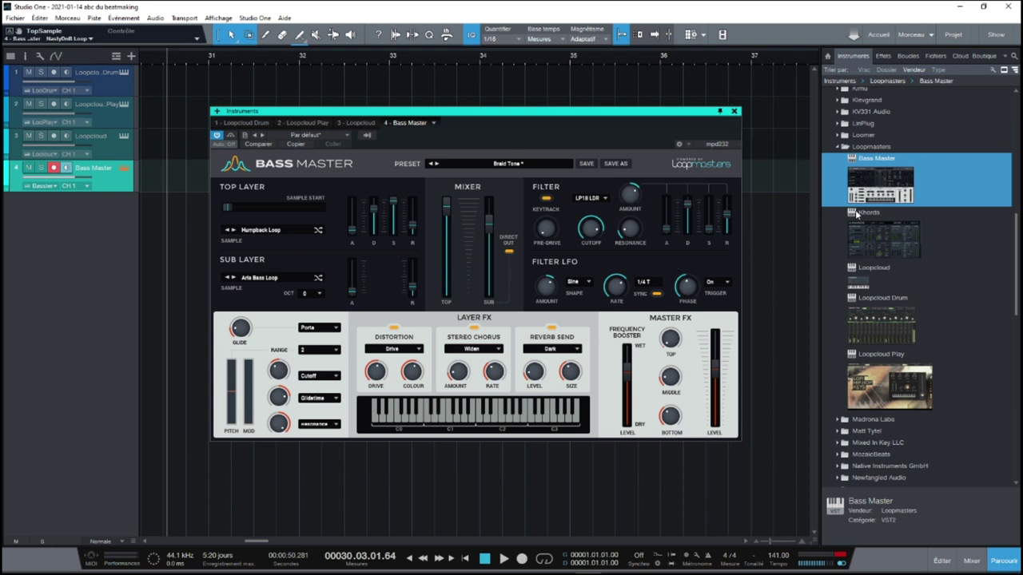
pyautogui.click(735, 111)
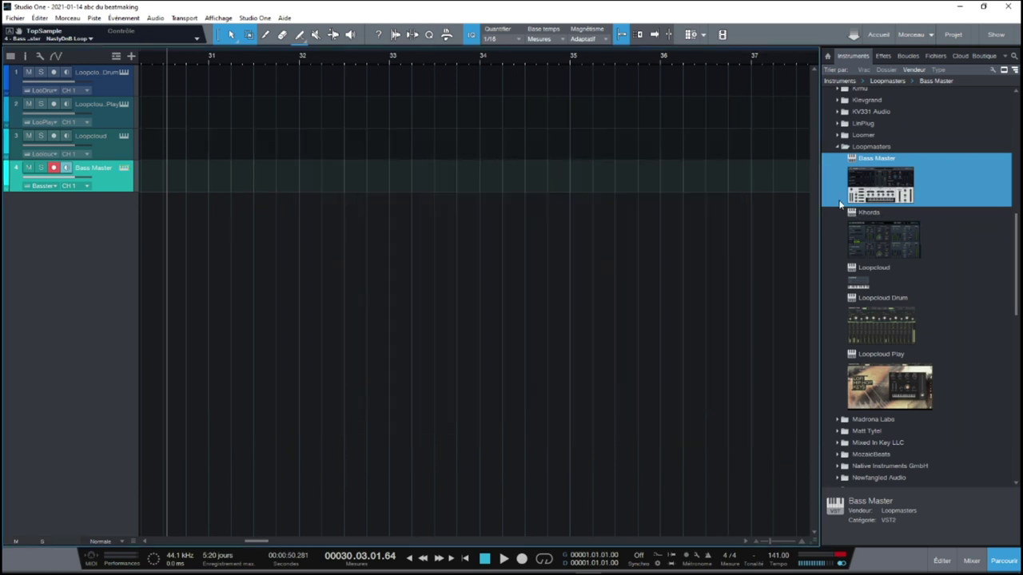
# - Add the Loopmasters Khords instrument on a new track and load the Future Future preset from its factory Bass category
pyautogui.moveTo(889, 239); pyautogui.dragTo(440, 244)
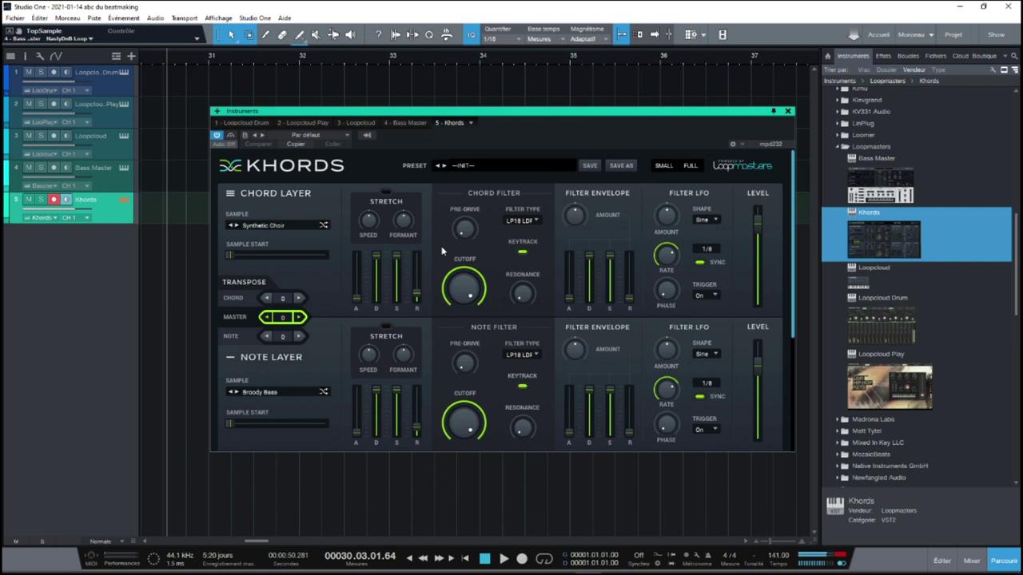
pyautogui.click(468, 168)
pyautogui.moveTo(477, 179)
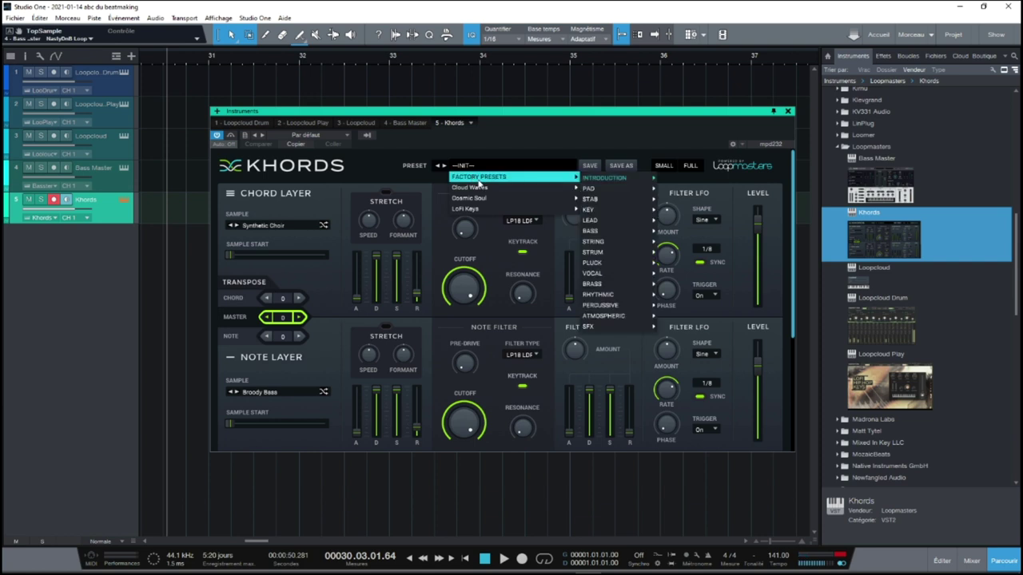
pyautogui.moveTo(594, 274)
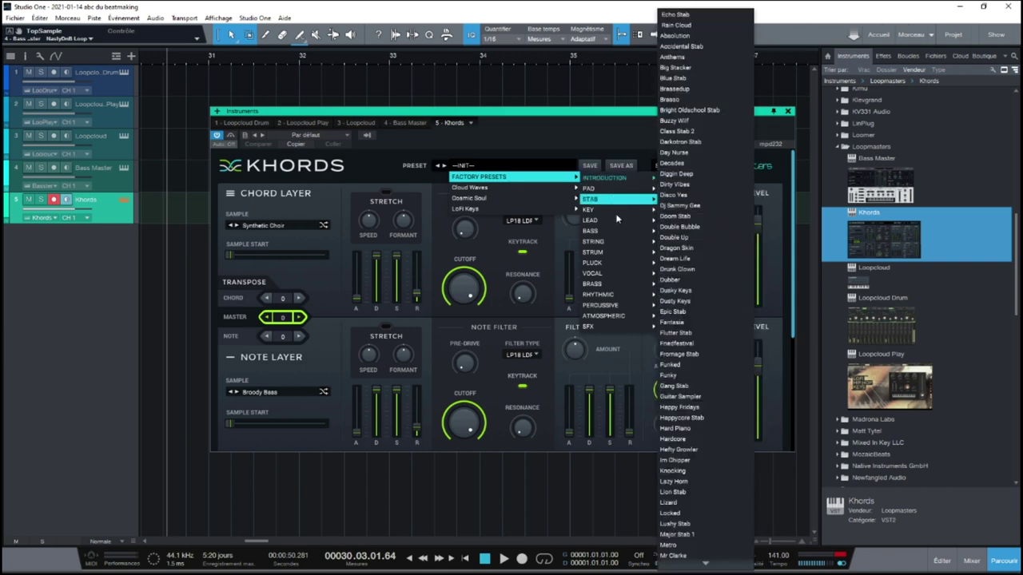
pyautogui.moveTo(616, 221)
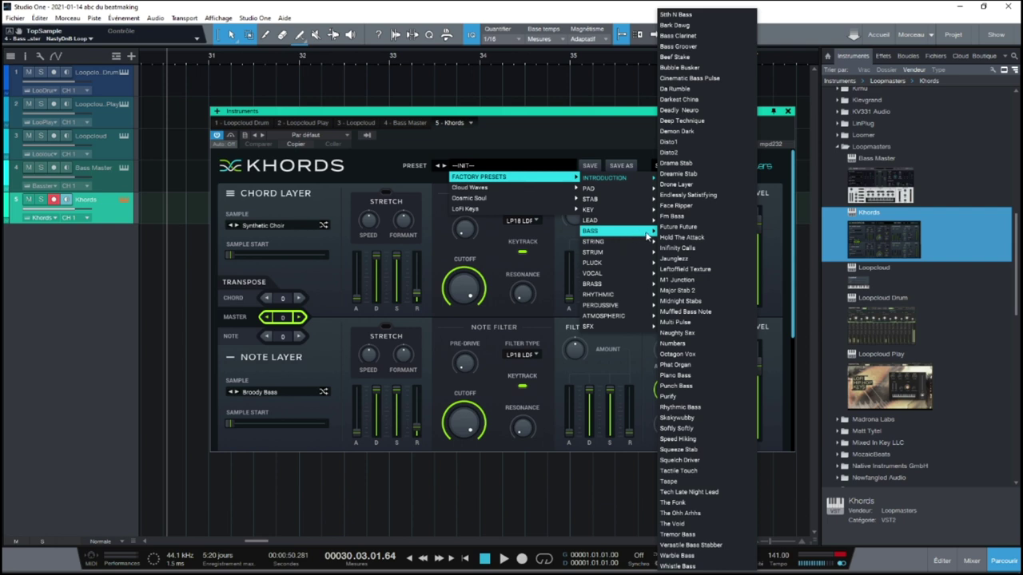
pyautogui.click(689, 227)
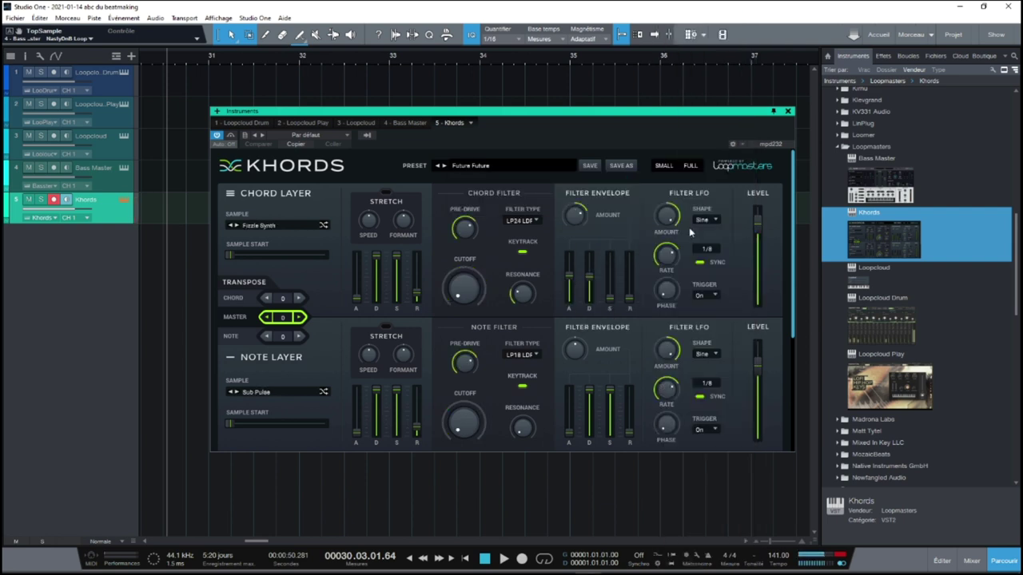
# - Switch Khords to its full-size view and move its window so the effects and keyboard sections fit on screen
pyautogui.click(686, 167)
pyautogui.click(690, 167)
pyautogui.moveTo(683, 111); pyautogui.dragTo(686, 17)
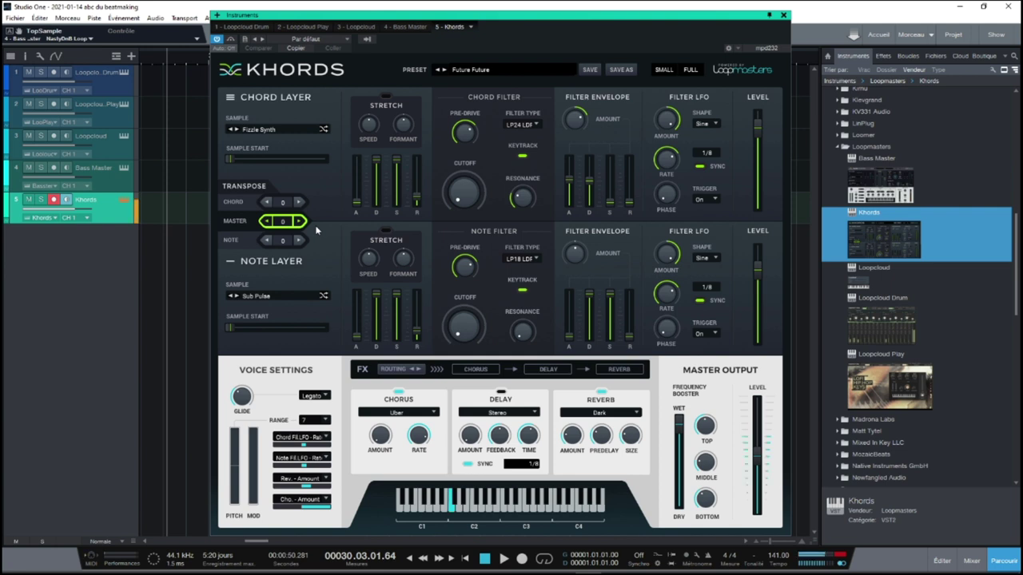
# - Load the Brasso preset from the Stab category of Khords' factory presets
pyautogui.click(477, 71)
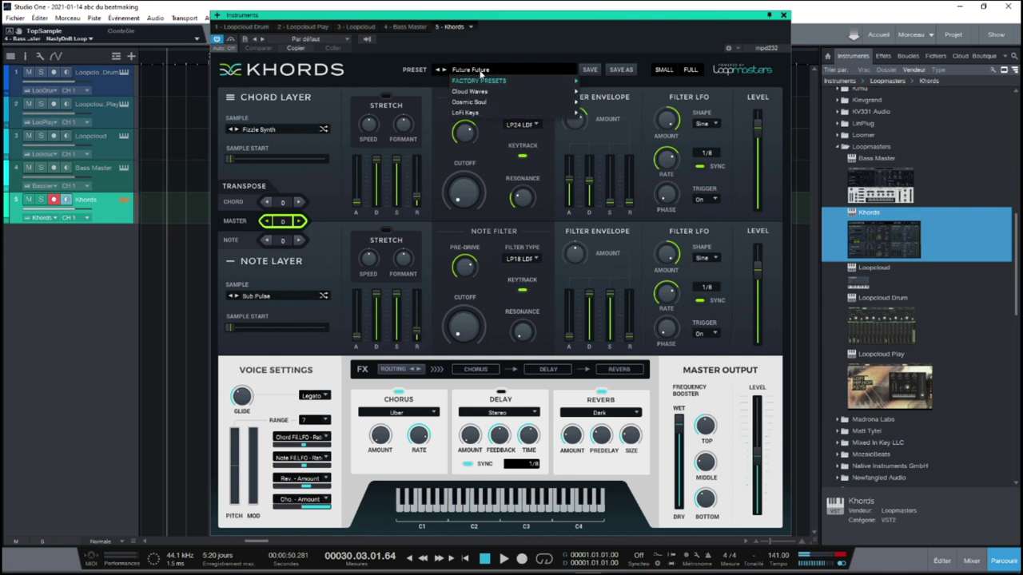
pyautogui.moveTo(551, 81)
pyautogui.moveTo(589, 104)
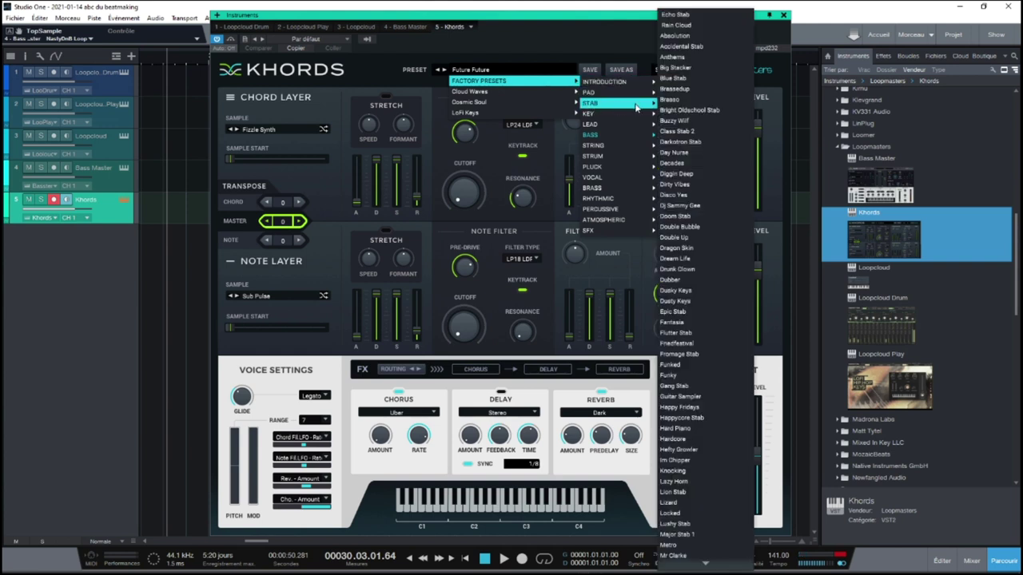
pyautogui.click(688, 101)
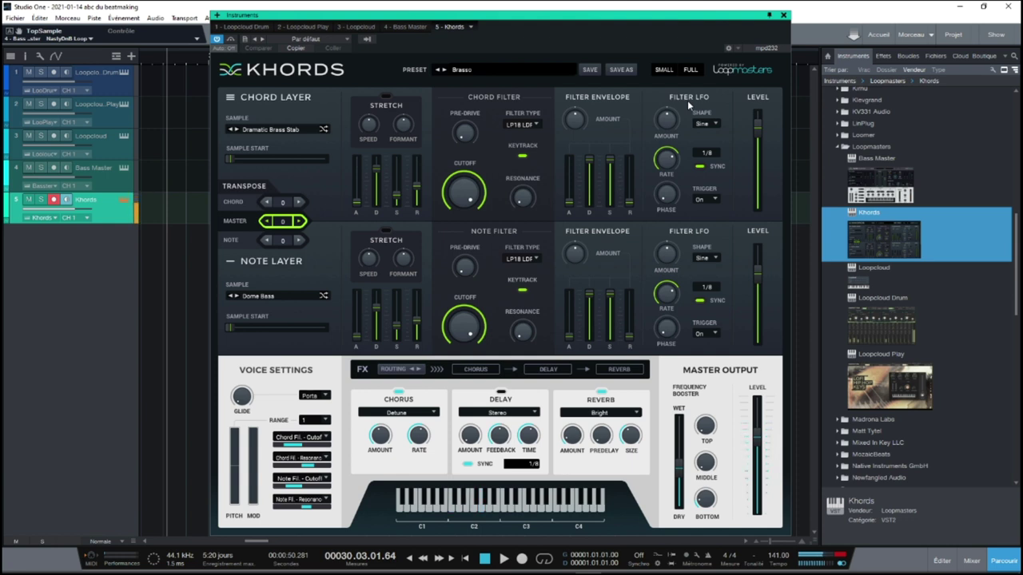
pyautogui.click(269, 130)
pyautogui.moveTo(268, 137)
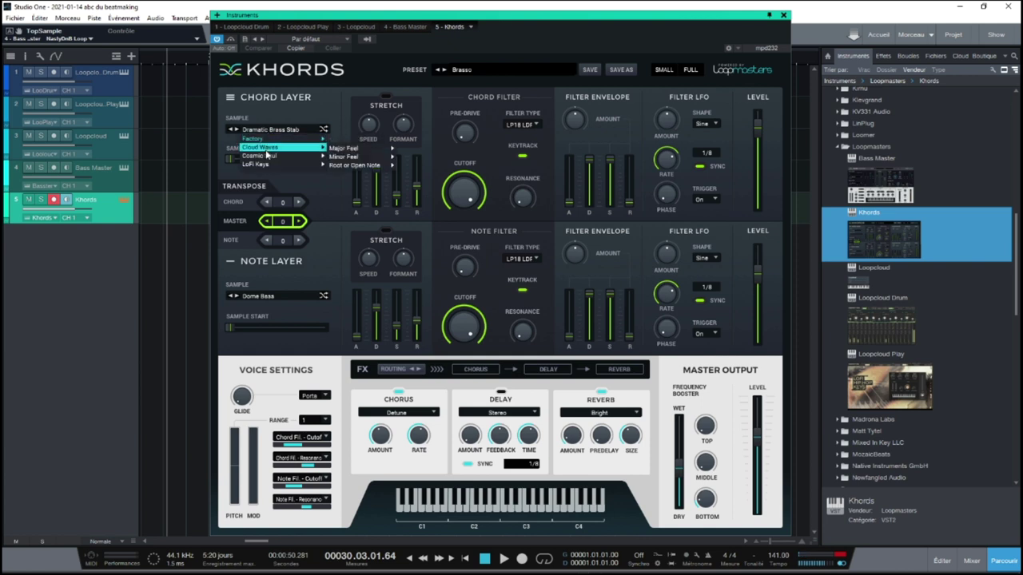
pyautogui.click(296, 112)
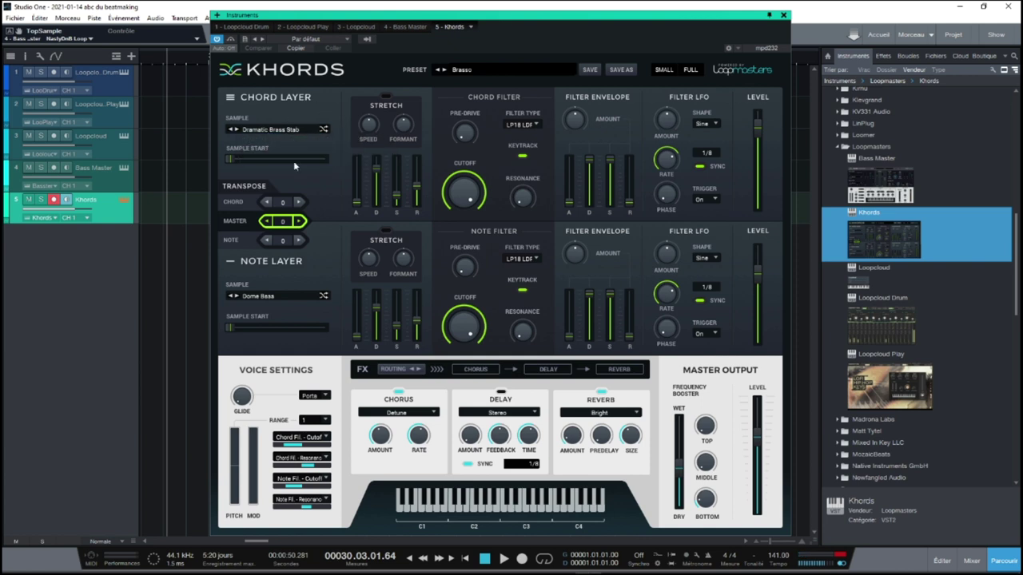
# - Try Uh Uh Female from the Factory Minor Feel vocals as the note layer's sample
pyautogui.click(270, 297)
pyautogui.moveTo(269, 315)
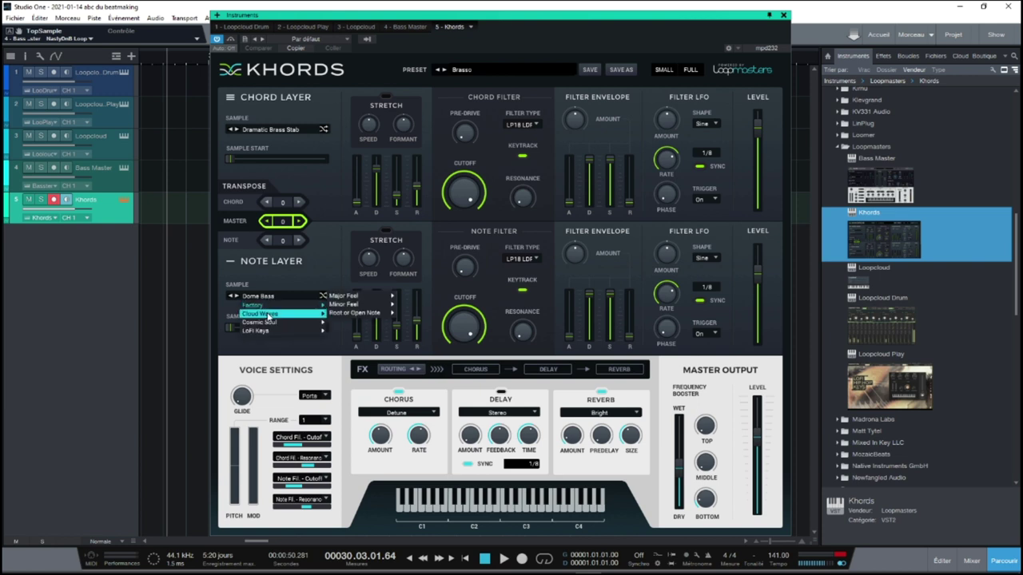
pyautogui.moveTo(340, 297)
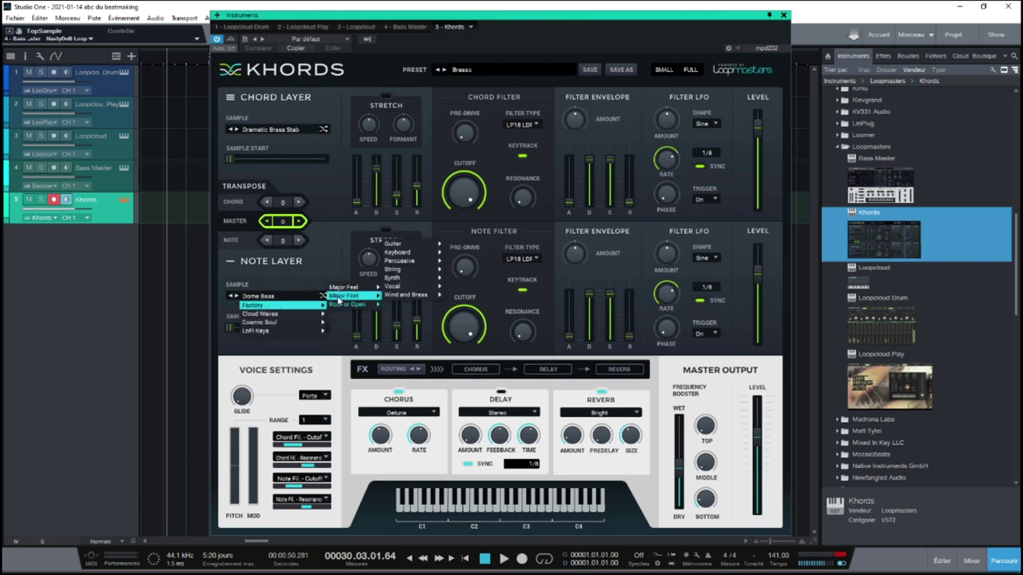
pyautogui.moveTo(403, 286)
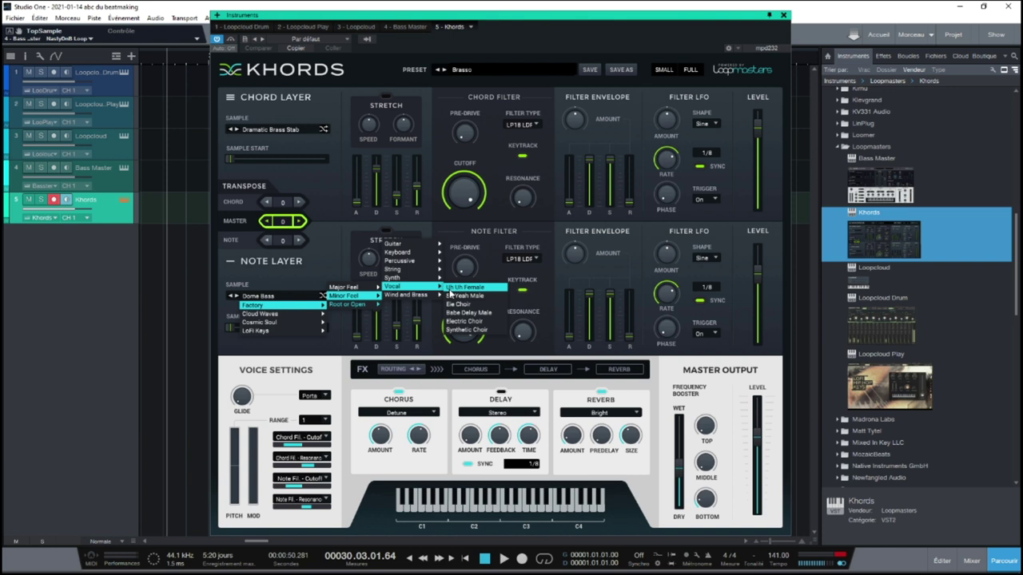
pyautogui.click(463, 287)
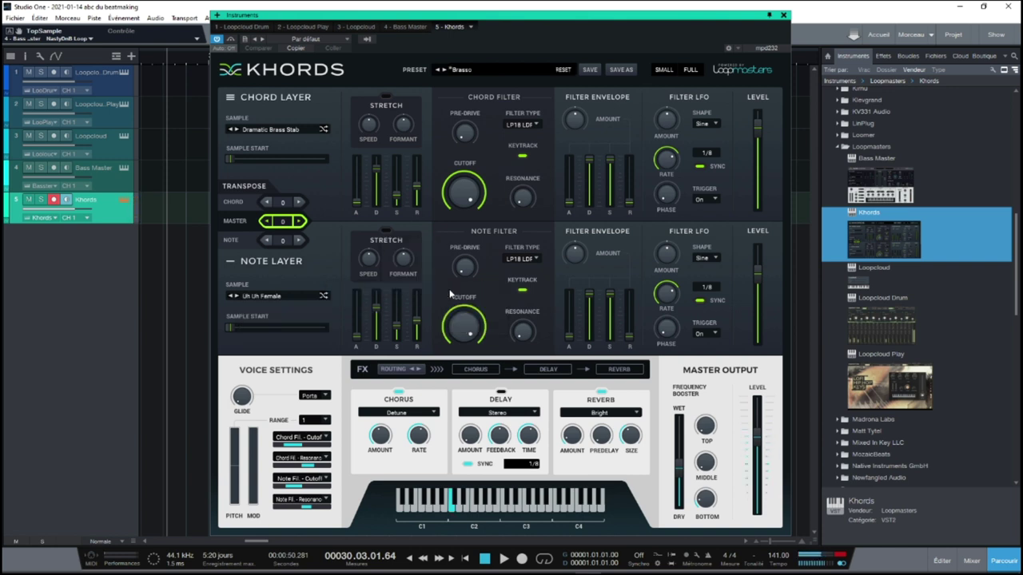
# - Lower the chord layer's level almost to its minimum and try So Yeah Male from the Factory Minor Feel vocals in the note layer
pyautogui.moveTo(758, 122); pyautogui.dragTo(790, 209)
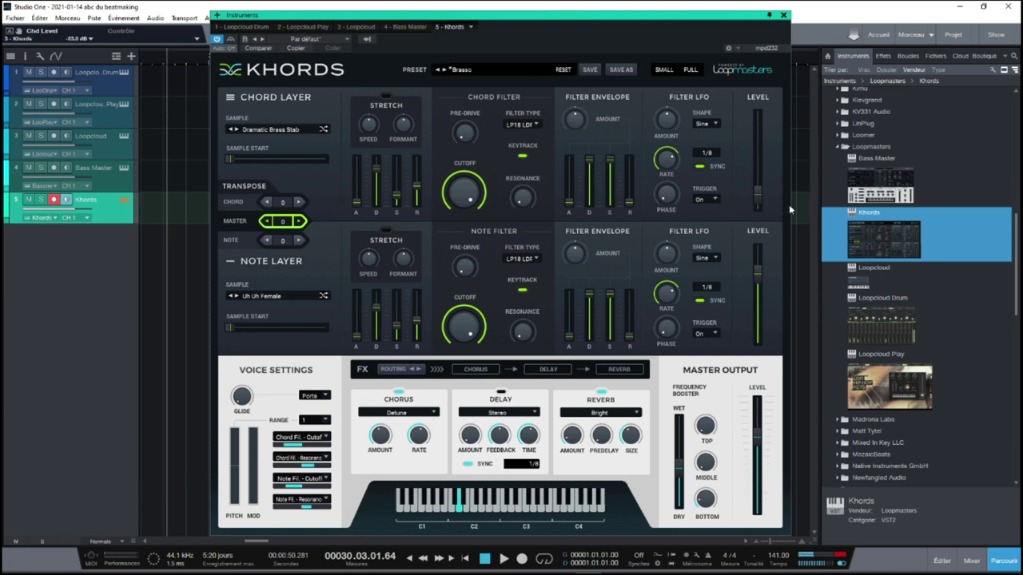
pyautogui.click(287, 296)
pyautogui.moveTo(302, 307)
pyautogui.moveTo(360, 297)
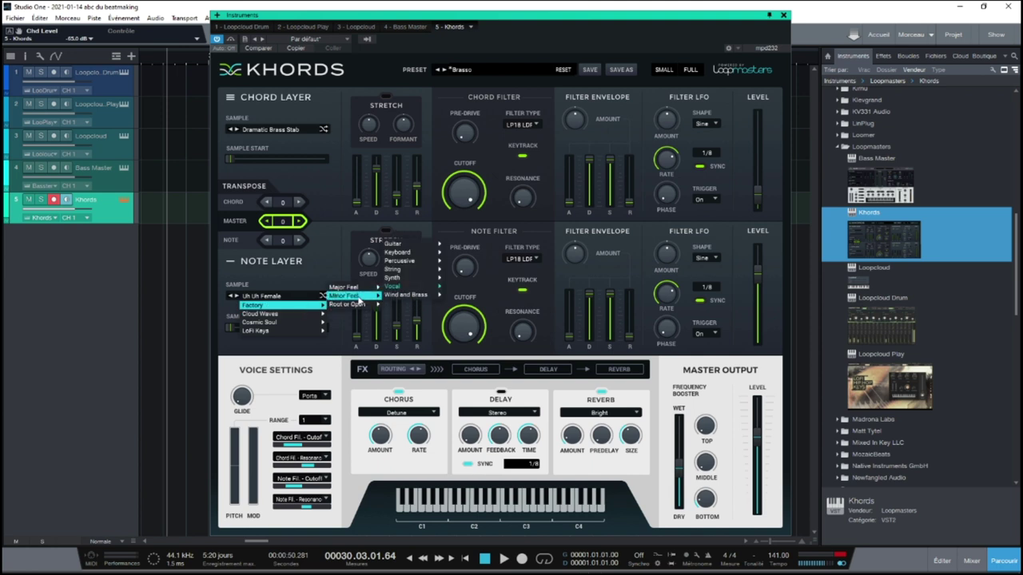
pyautogui.moveTo(406, 286)
pyautogui.click(480, 297)
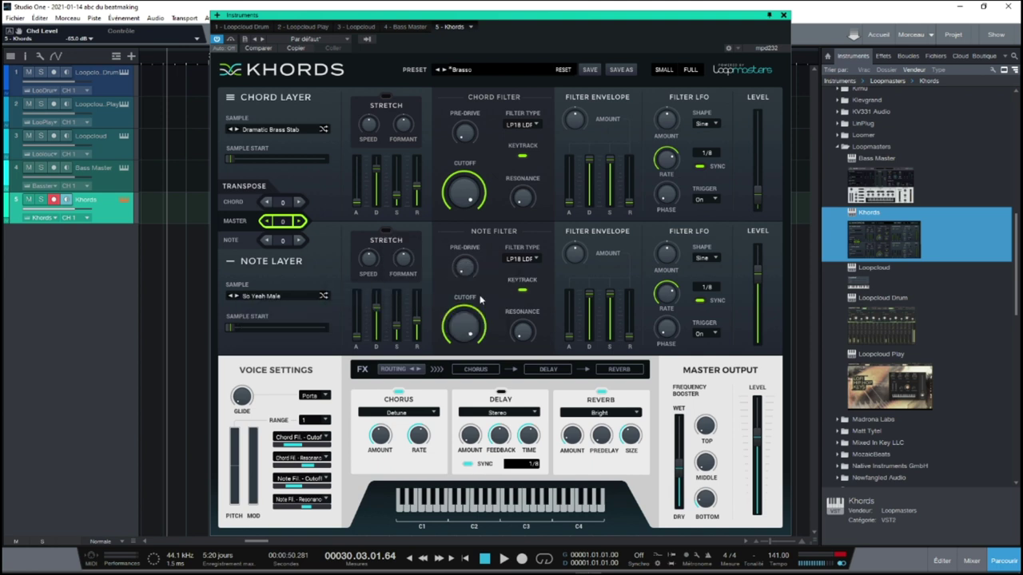
# - Set the note layer's sample to Baba Delay Male from the Factory Minor Feel vocals
pyautogui.click(276, 296)
pyautogui.moveTo(407, 293)
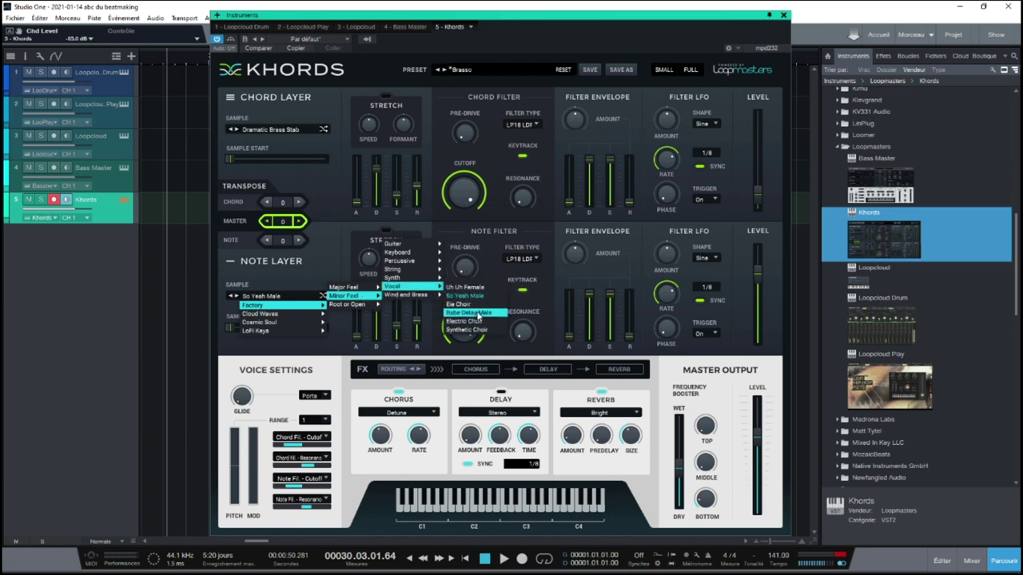
pyautogui.click(471, 313)
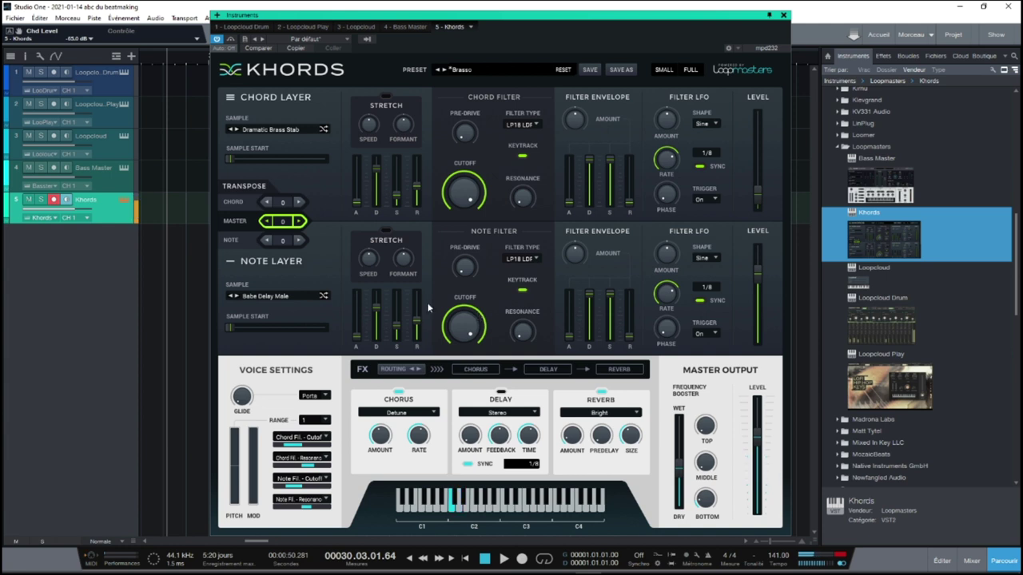
# - Transpose the note layer to +6
pyautogui.click(299, 240)
pyautogui.click(299, 239)
pyautogui.click(299, 240)
pyautogui.click(301, 242)
# - Turn on Stretch for the note layer and adjust its speed and formant amounts
pyautogui.click(389, 238)
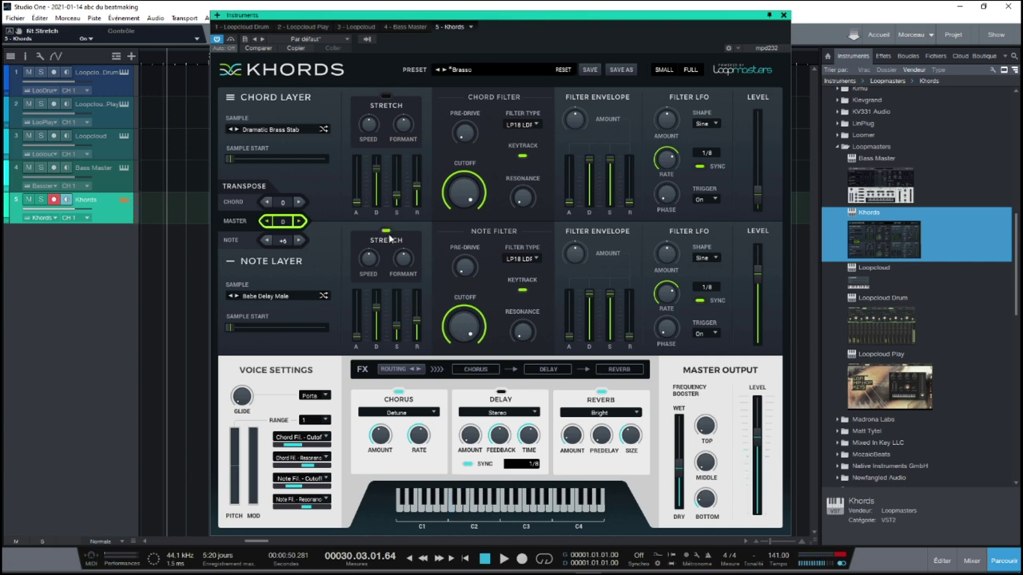
pyautogui.moveTo(369, 251)
pyautogui.moveTo(369, 251); pyautogui.dragTo(375, 312)
pyautogui.moveTo(402, 262); pyautogui.dragTo(371, 210)
# - Raise the note filter's pre-drive to about 41 % and the chord layer's level to about -2.4 dB
pyautogui.moveTo(466, 269); pyautogui.dragTo(462, 216)
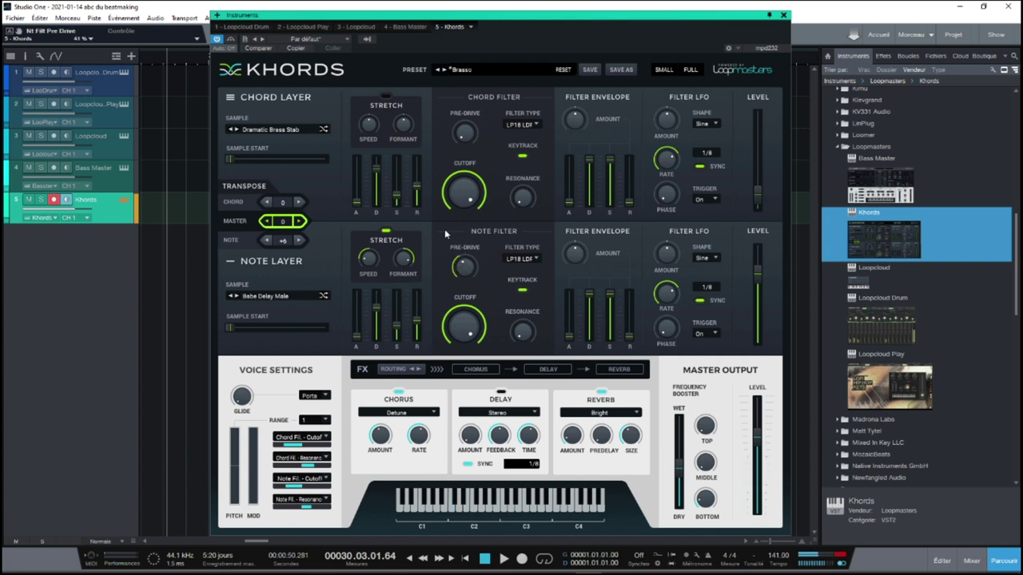
pyautogui.moveTo(763, 196); pyautogui.dragTo(746, 119)
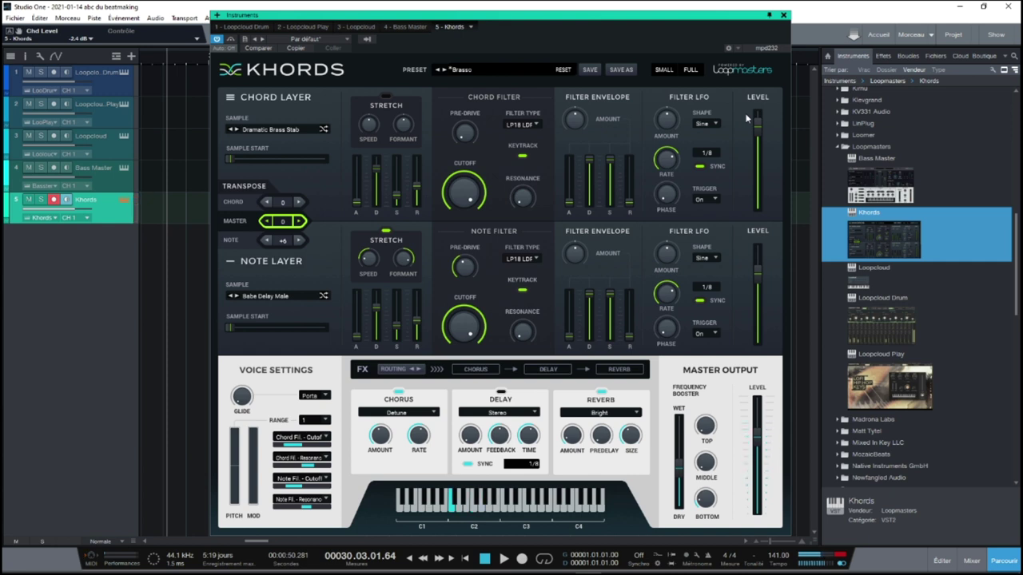
# - Load the LFK_AlphaSphere_PAD preset from the Pad category of the LoFi Keys bank
pyautogui.click(463, 71)
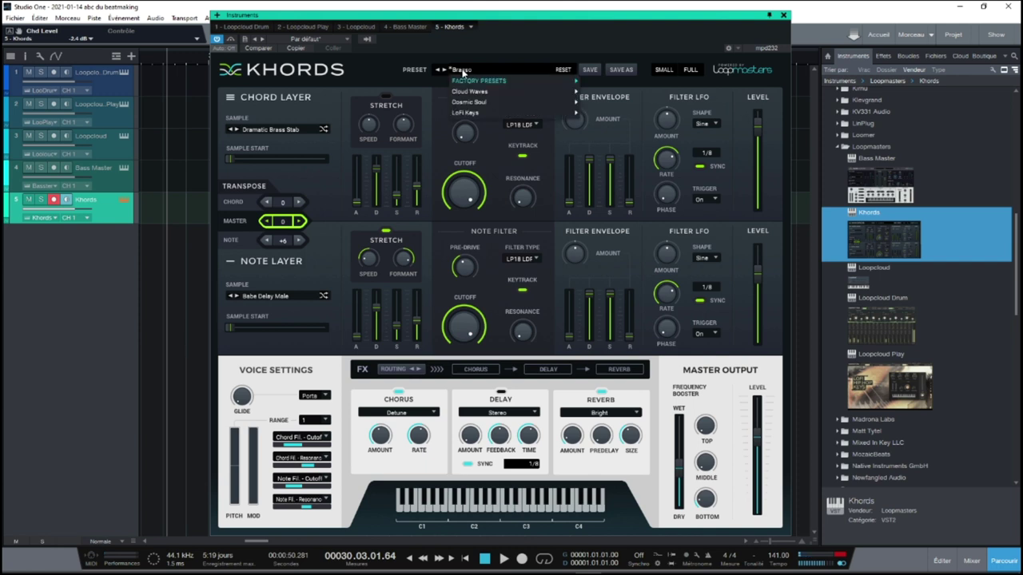
pyautogui.moveTo(497, 84)
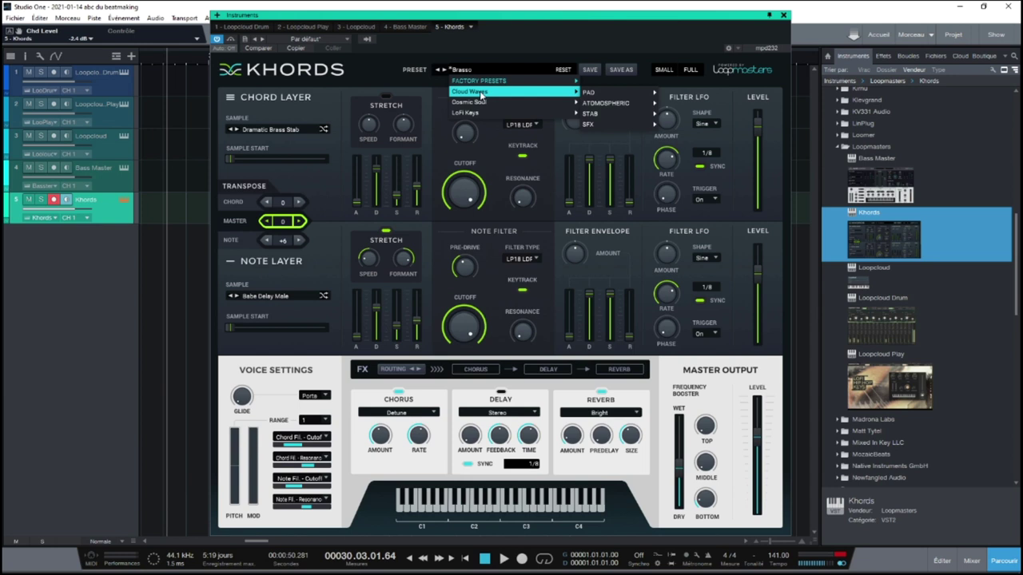
pyautogui.moveTo(484, 114)
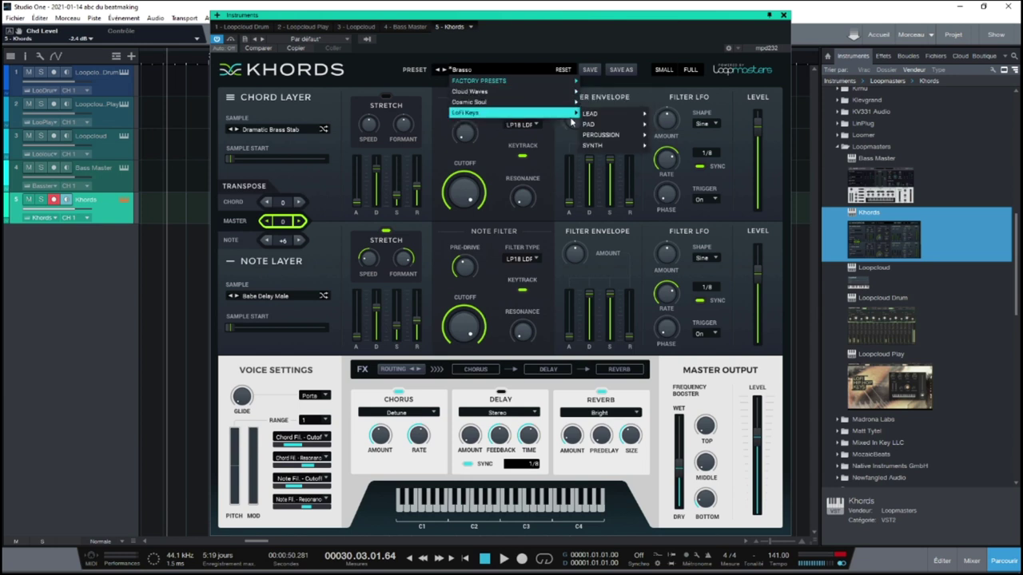
pyautogui.moveTo(587, 128)
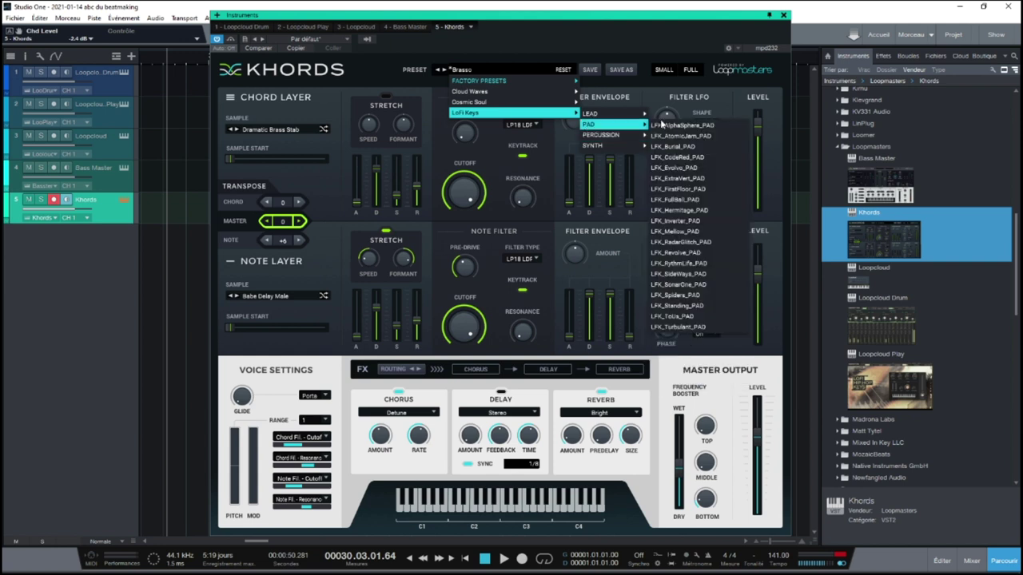
pyautogui.click(676, 125)
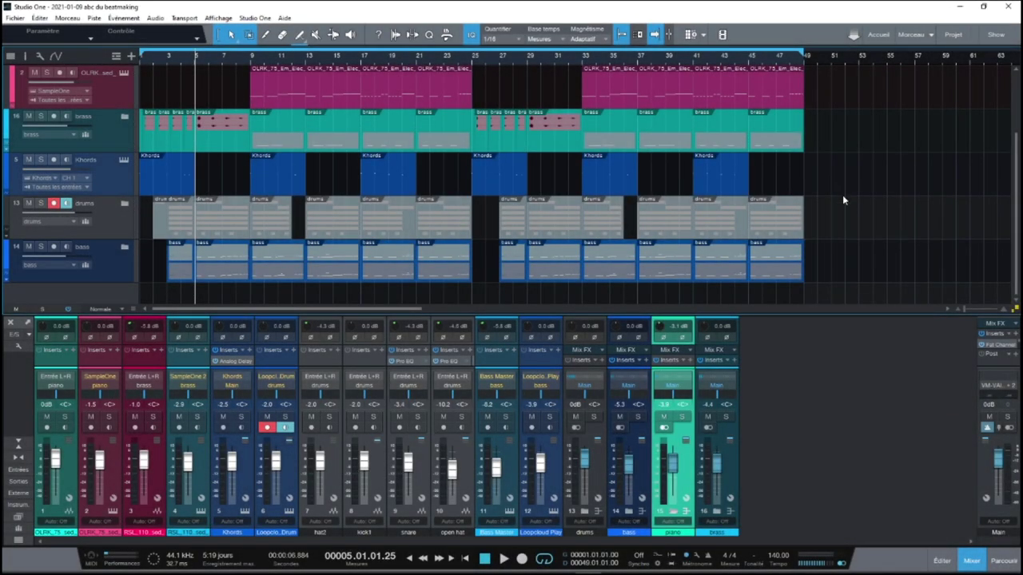
# - Switch to Loopcloud, preview its multitrack loop pattern, and minimize the Loopcloud window after pausing playback
pyautogui.moveTo(787, 573)
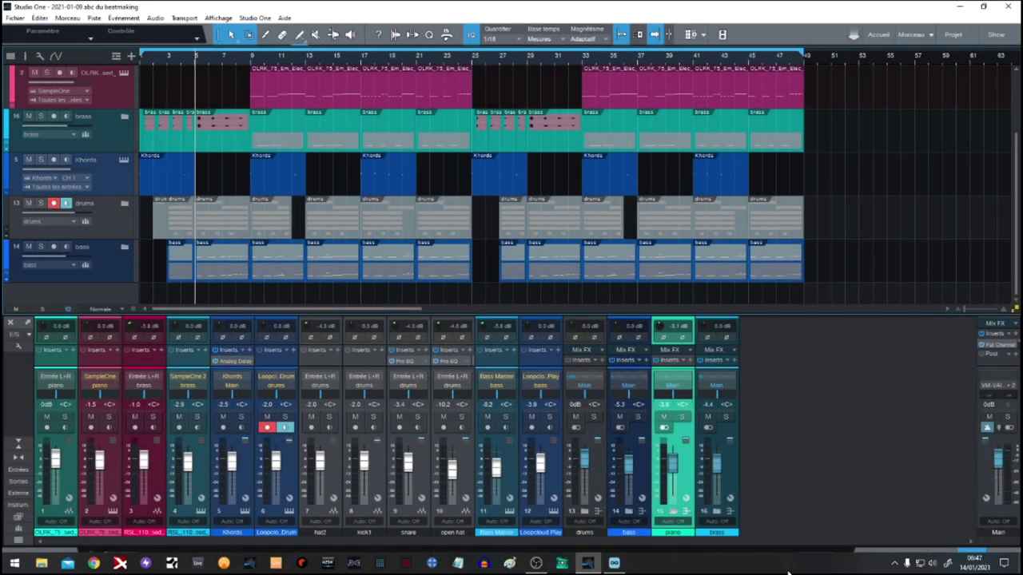
pyautogui.click(615, 564)
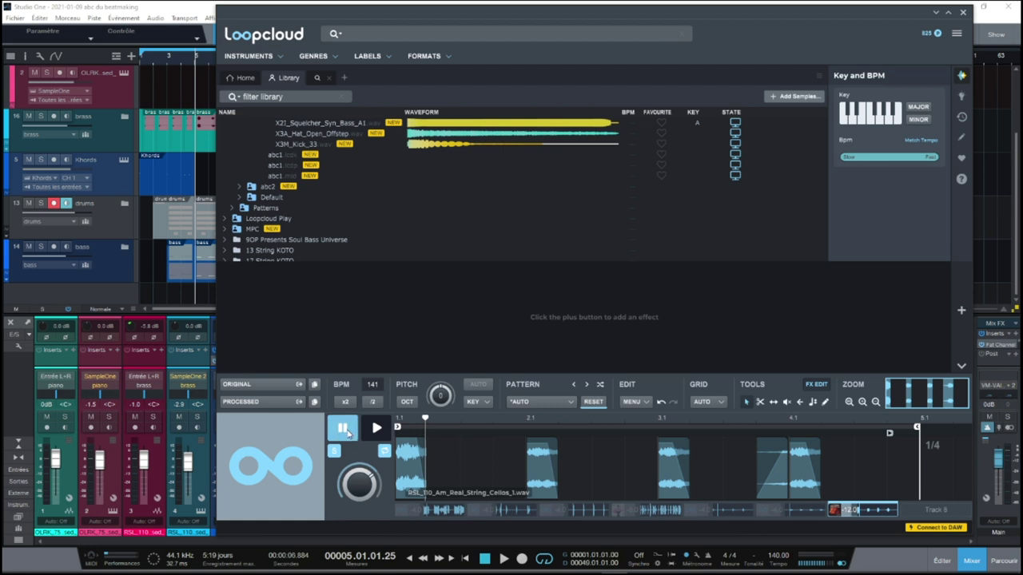
pyautogui.click(374, 429)
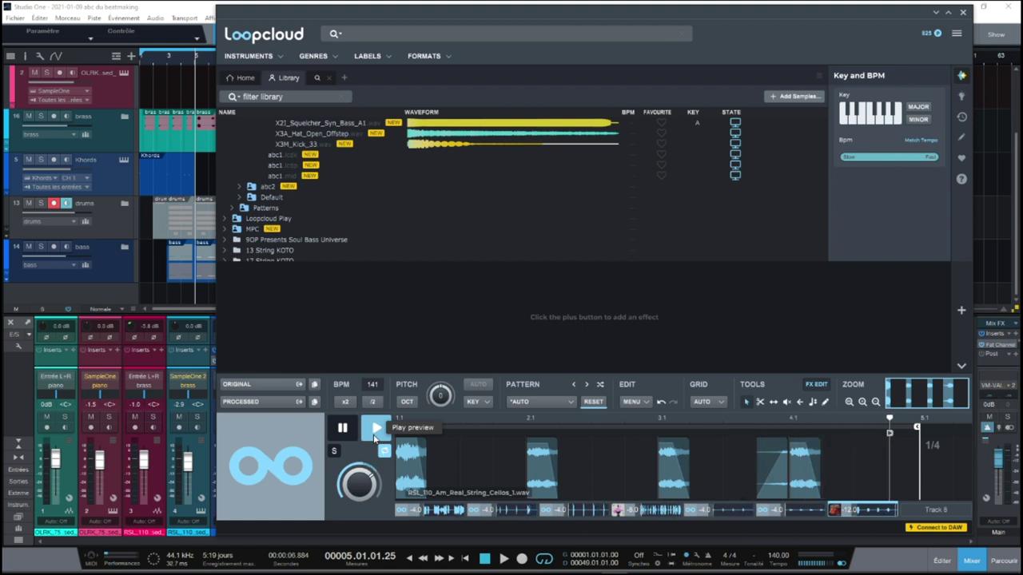
pyautogui.click(342, 428)
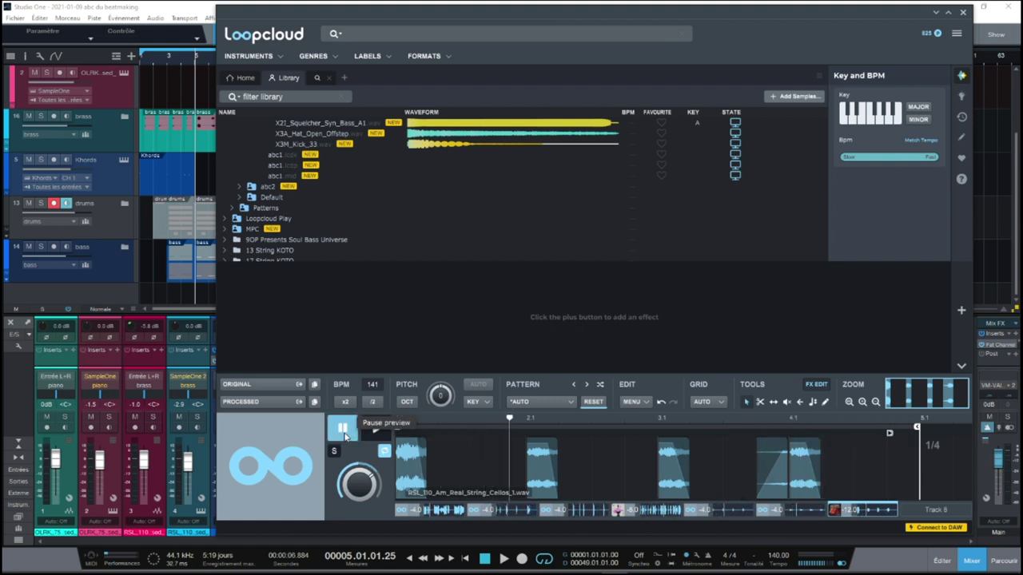
pyautogui.click(938, 14)
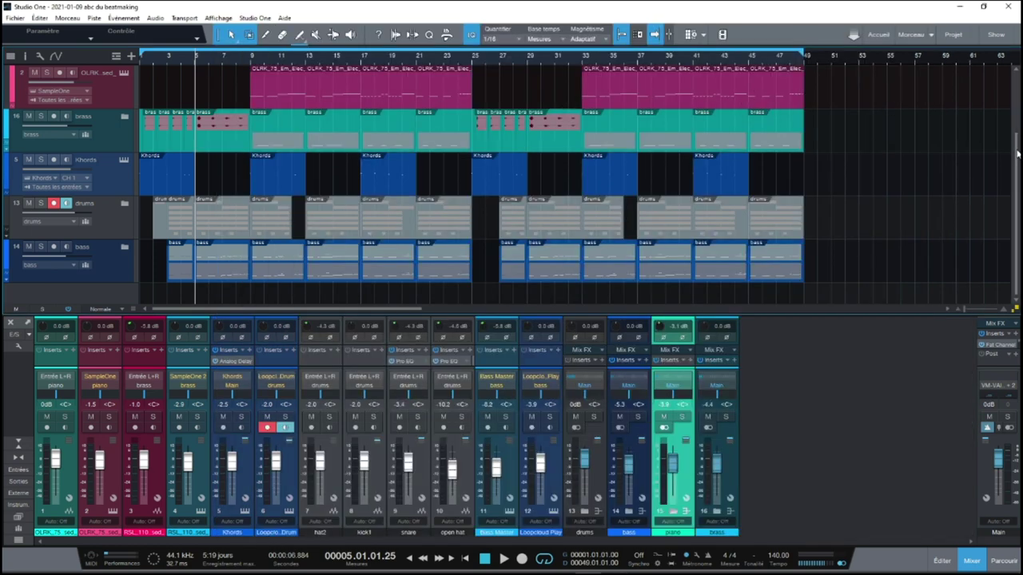
# - Solo the electric piano audio track in the piano folder and play it from the song's start through its sliced section
pyautogui.moveTo(1015, 156); pyautogui.dragTo(1015, 95)
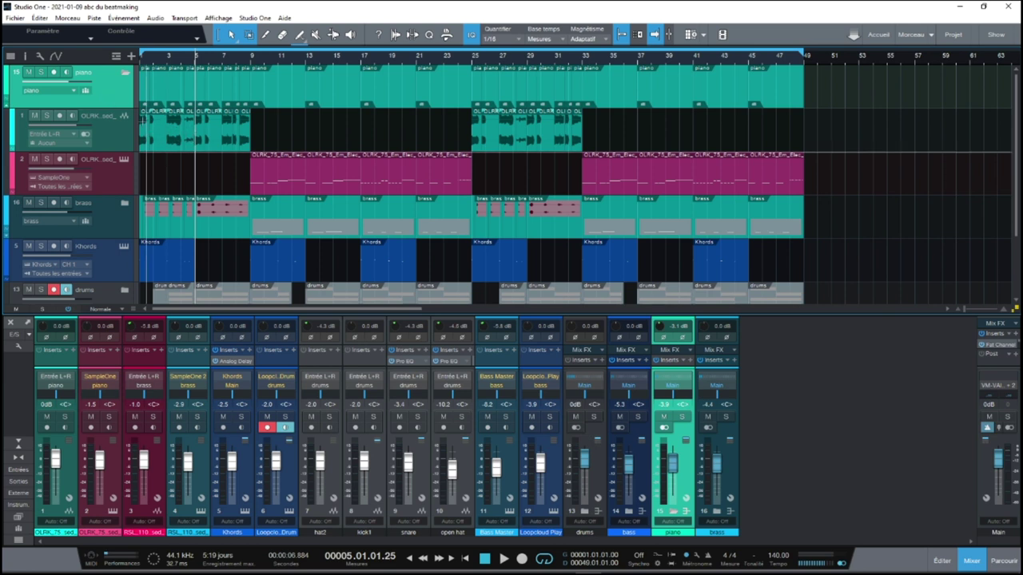
pyautogui.click(47, 117)
pyautogui.press('Home')
pyautogui.press('space')
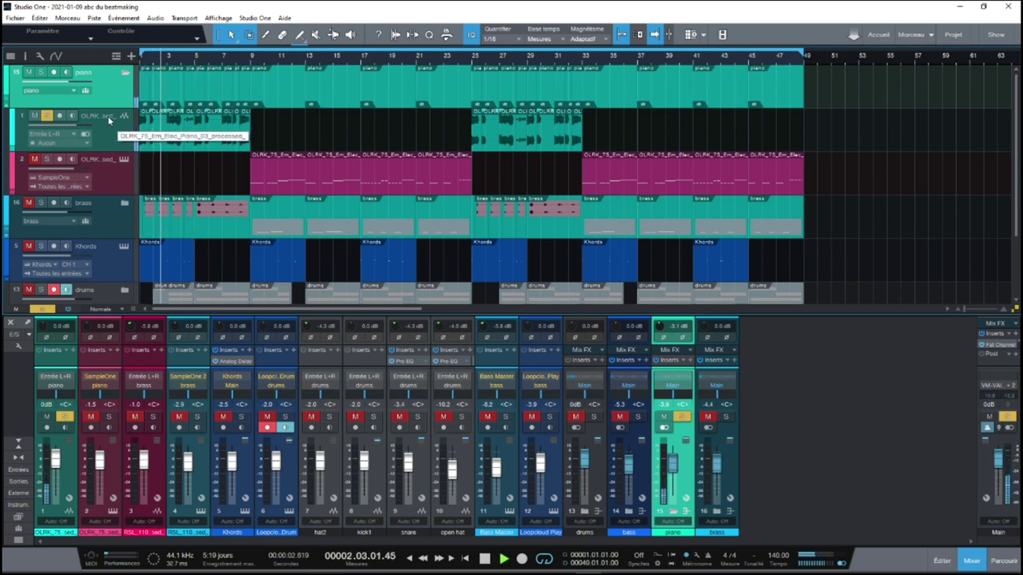
pyautogui.click(285, 132)
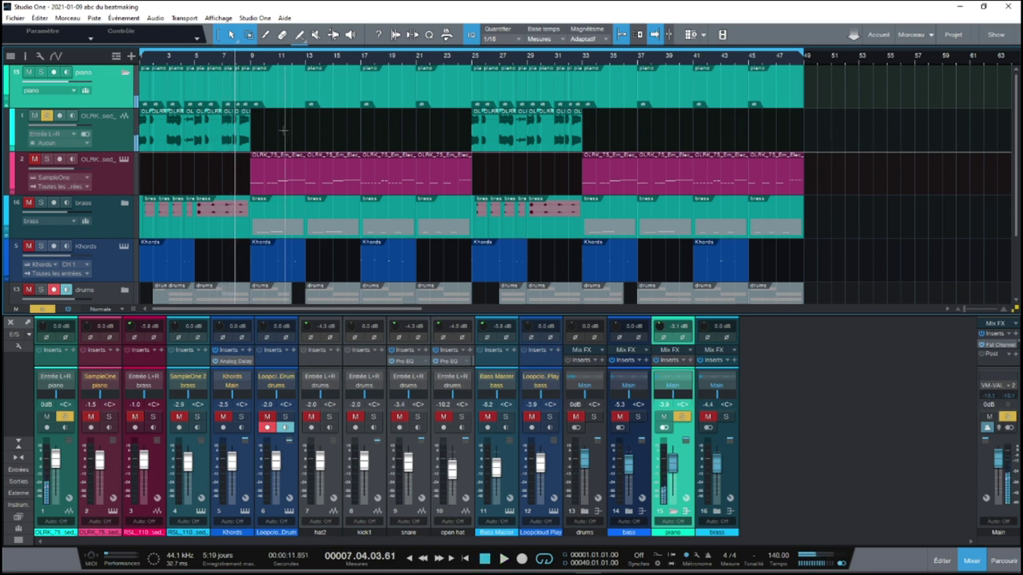
# - View the sample mapping in the second piano track's Sample One instrument, solo that track and close the instrument window
pyautogui.click(124, 160)
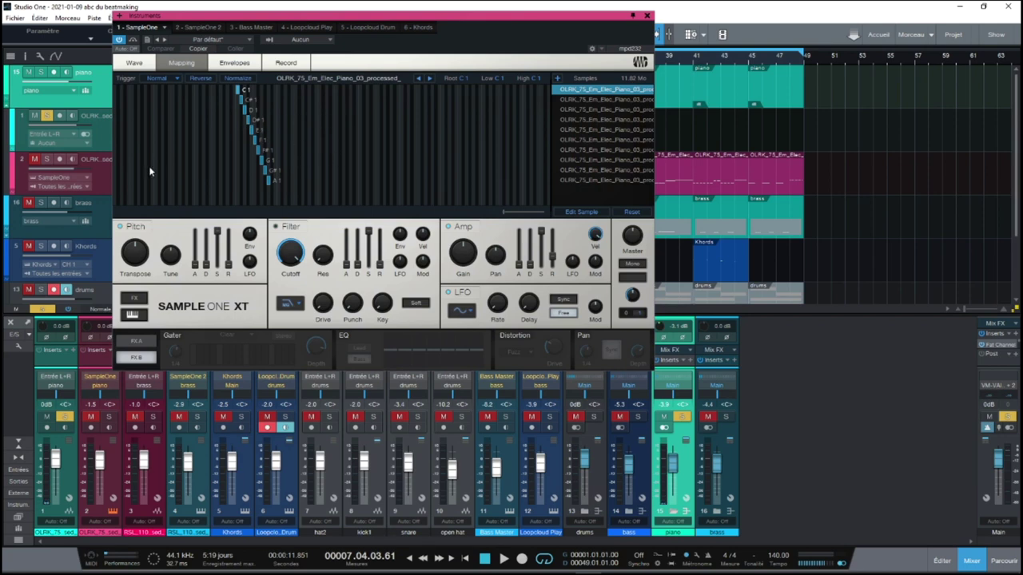
pyautogui.click(111, 179)
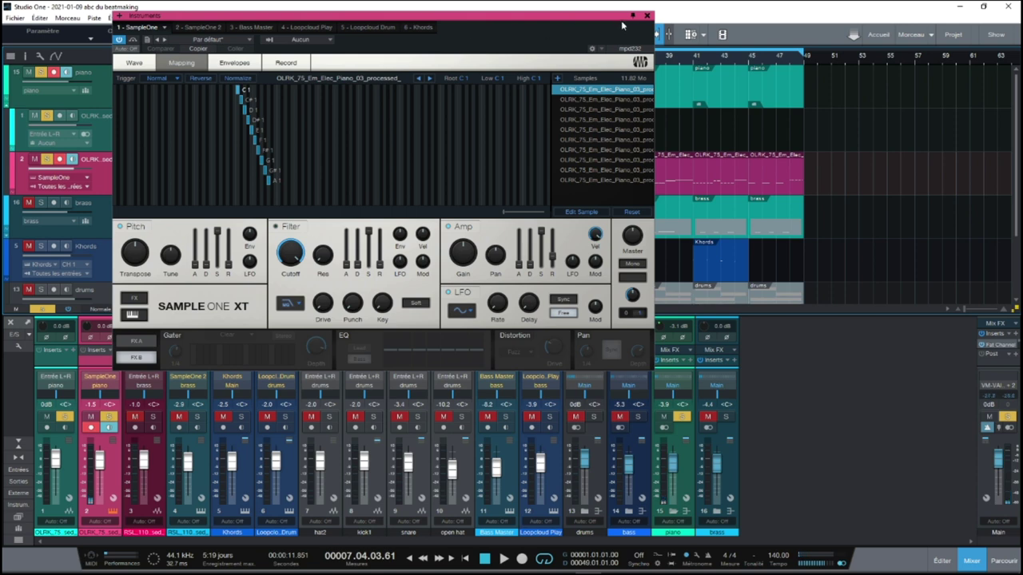
pyautogui.click(649, 16)
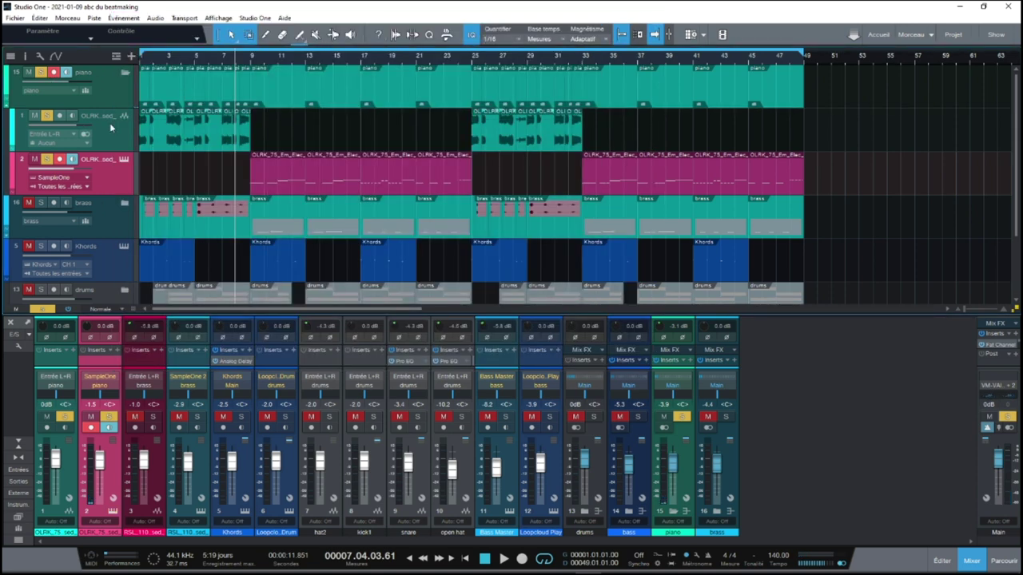
# - Play both soloed piano tracks from the start of the song to about bar 25, and stop playback
pyautogui.press('Home')
pyautogui.press('space')
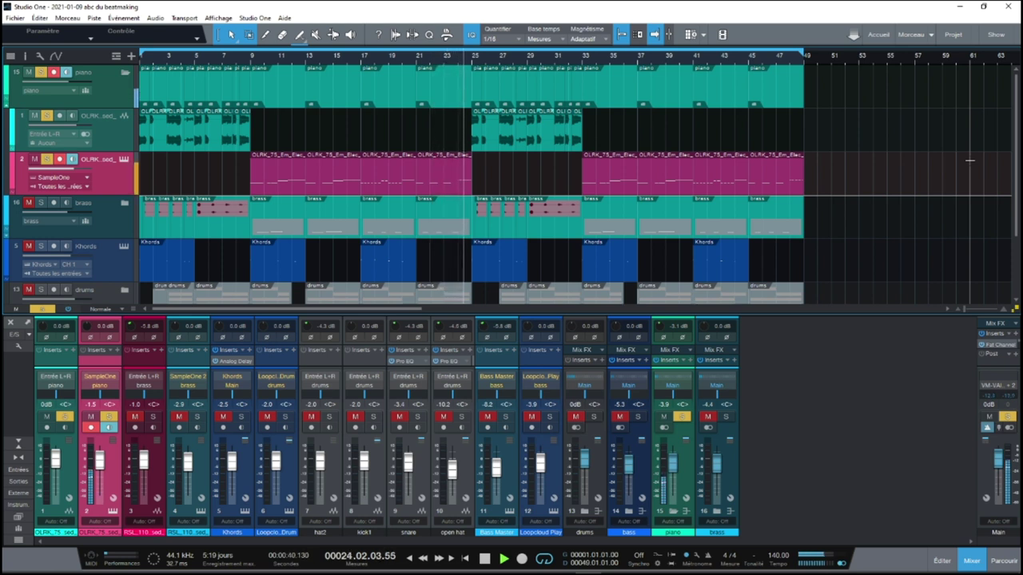
pyautogui.press('space')
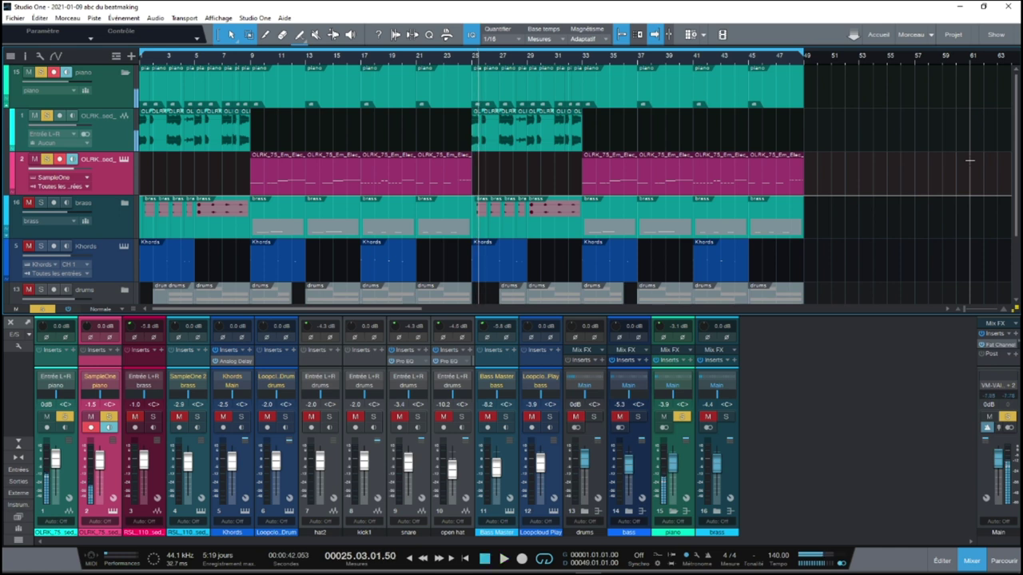
# - Solo the expanded brass folder and play its sliced audio track from the song's start to about bar 3
pyautogui.click(144, 381)
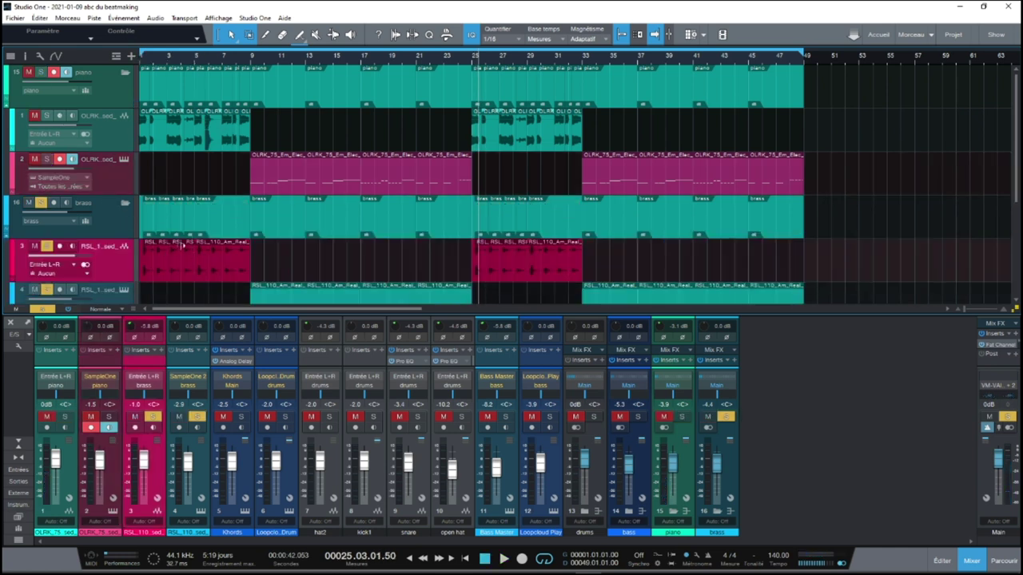
pyautogui.press('Home')
pyautogui.press('space')
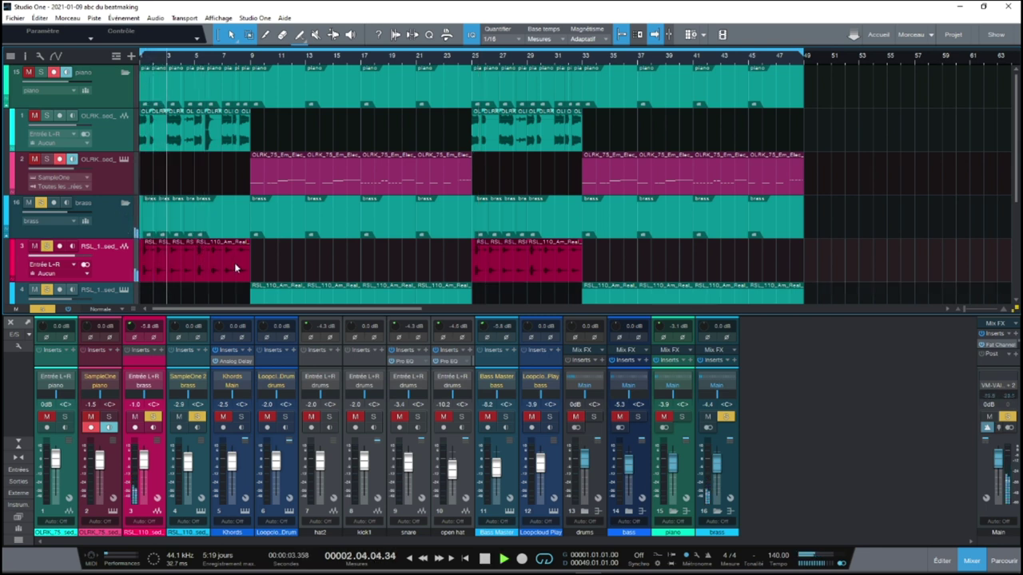
pyautogui.press('space')
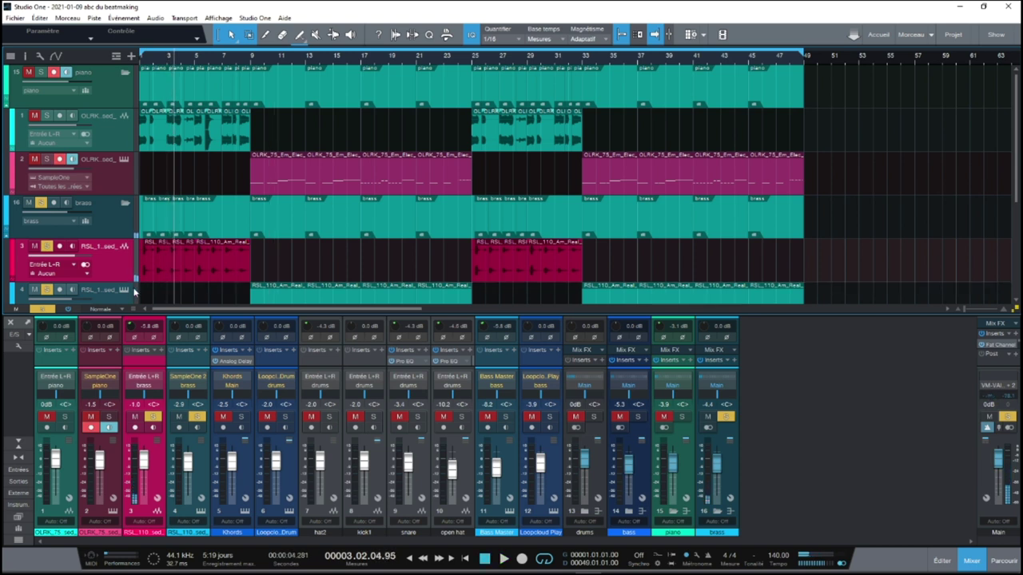
# - View the string cello samples in the second brass track's Sample One instrument, select that track and close the instrument window
pyautogui.click(127, 292)
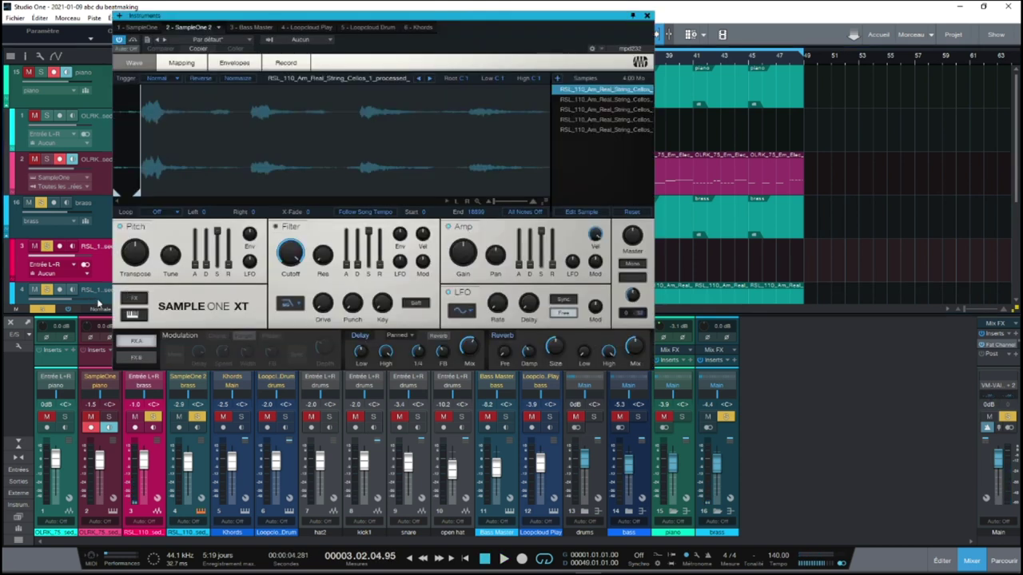
pyautogui.click(98, 302)
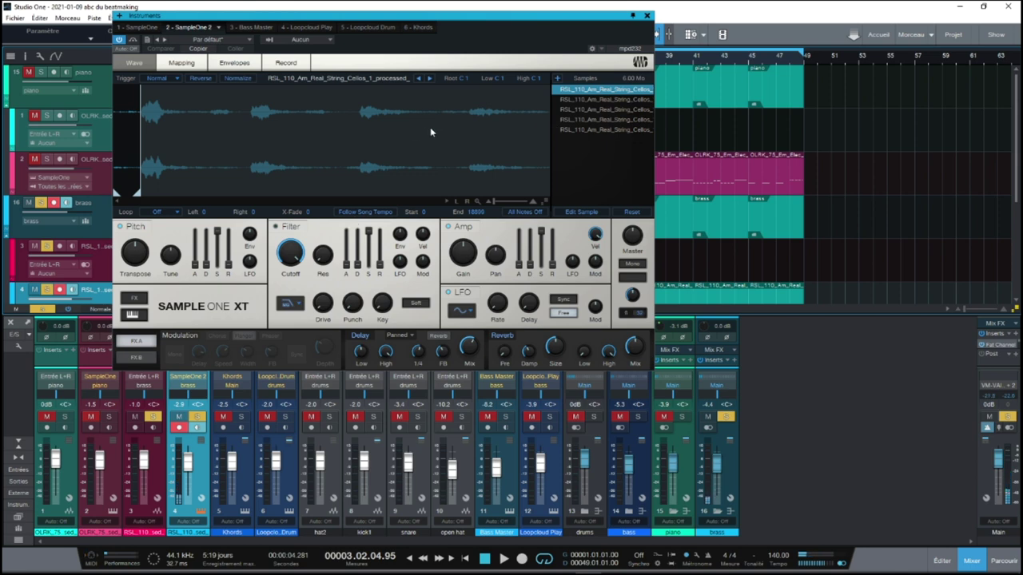
pyautogui.click(647, 16)
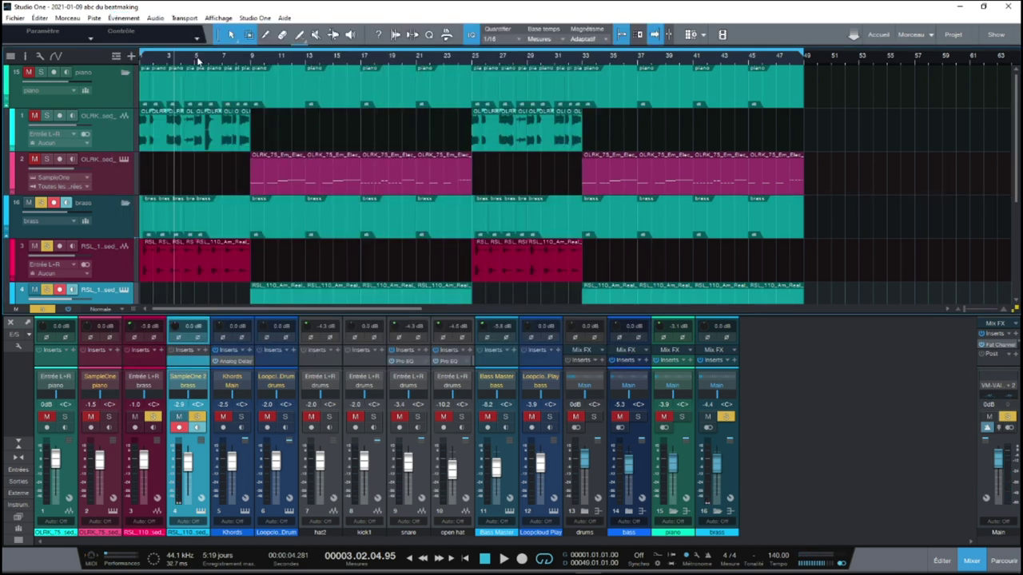
# - Play the soloed brass tracks from the song's start, skip ahead to bar 9, stop before bar 12 and unsolo the folder
pyautogui.press('Home')
pyautogui.press('space')
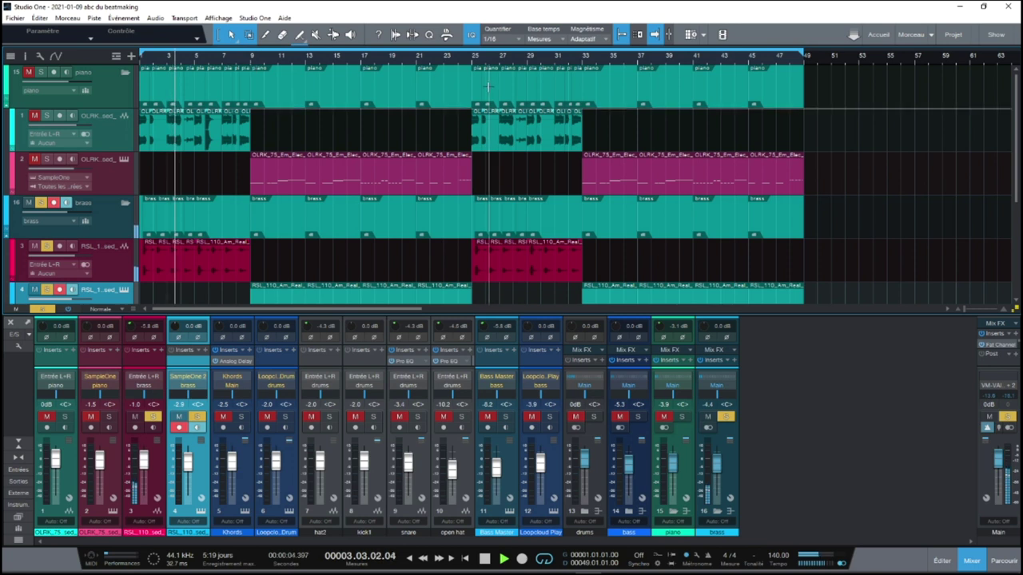
pyautogui.scroll(-1, 250, 68)
pyautogui.scroll(-1, 256, 64)
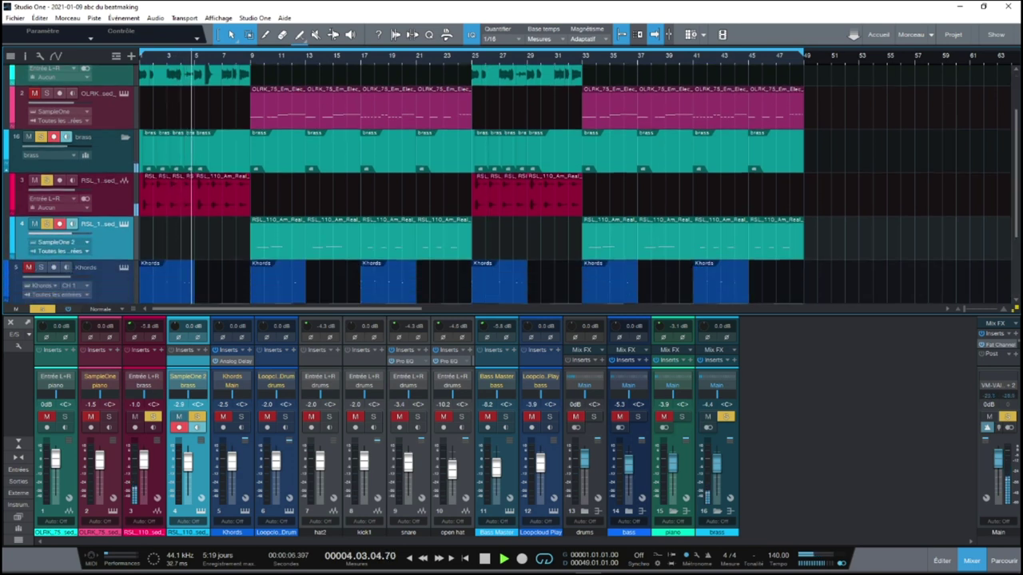
pyautogui.click(254, 59)
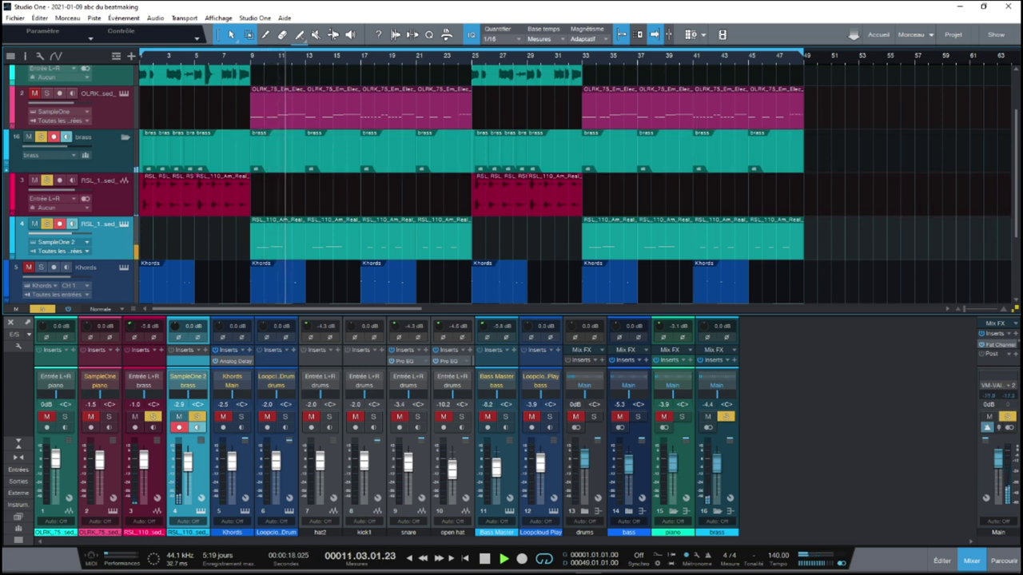
pyautogui.press('space')
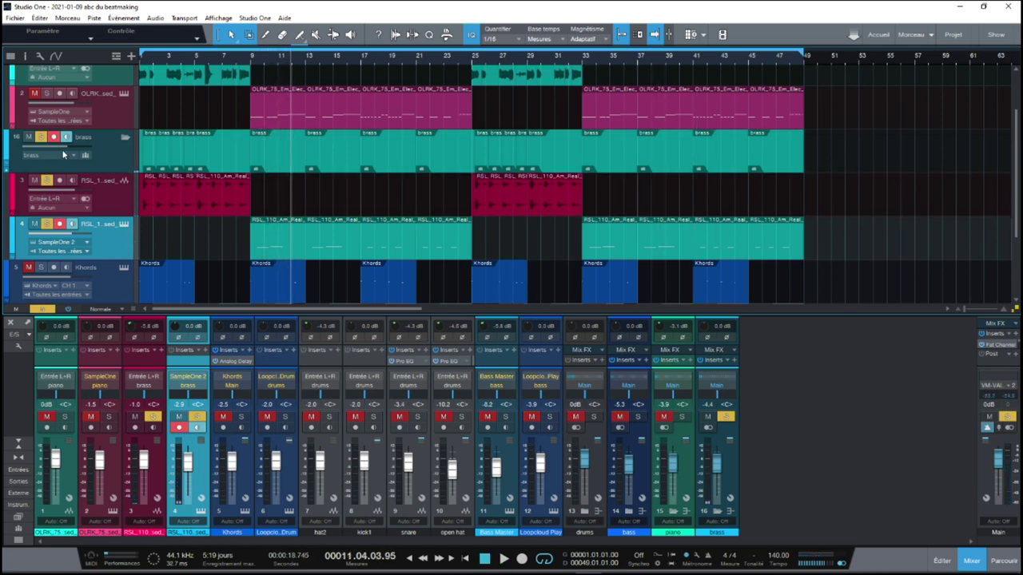
pyautogui.keyDown('alt'); pyautogui.click(41, 137); pyautogui.keyUp('alt')
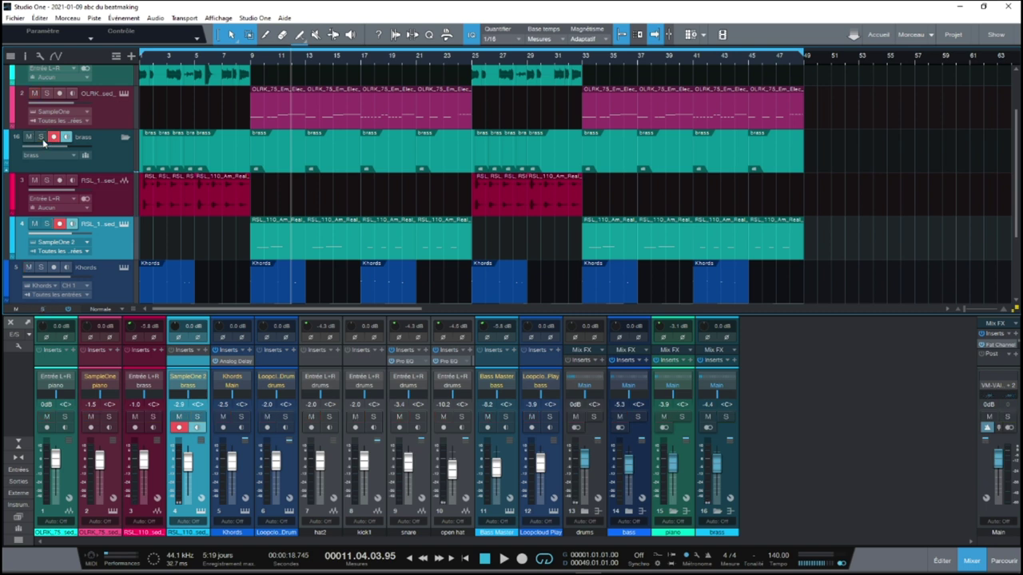
# - Solo the Khords track, play it from the song's start to about bar 4, and unsolo it
pyautogui.click(41, 269)
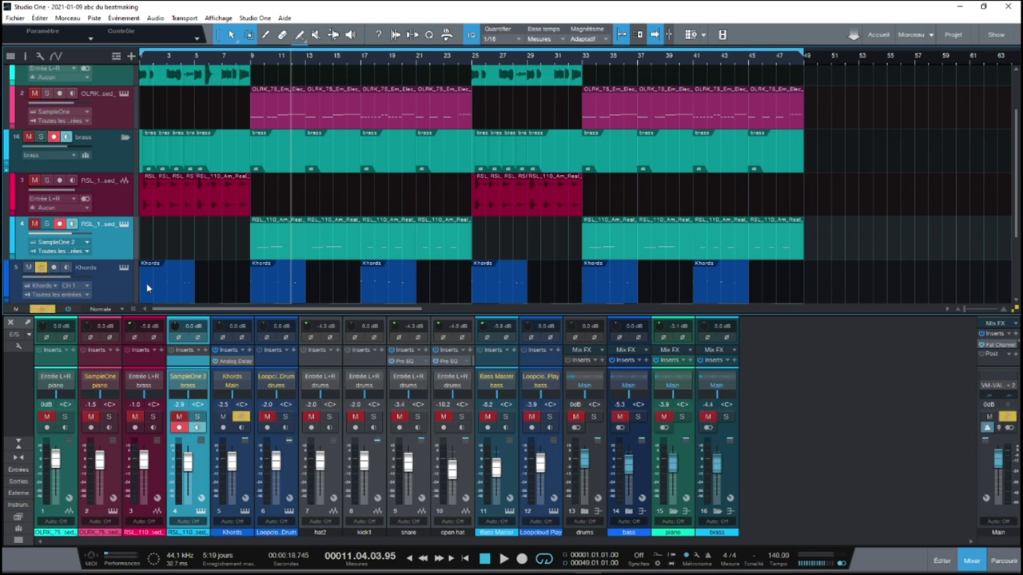
pyautogui.press('Home')
pyautogui.press('space')
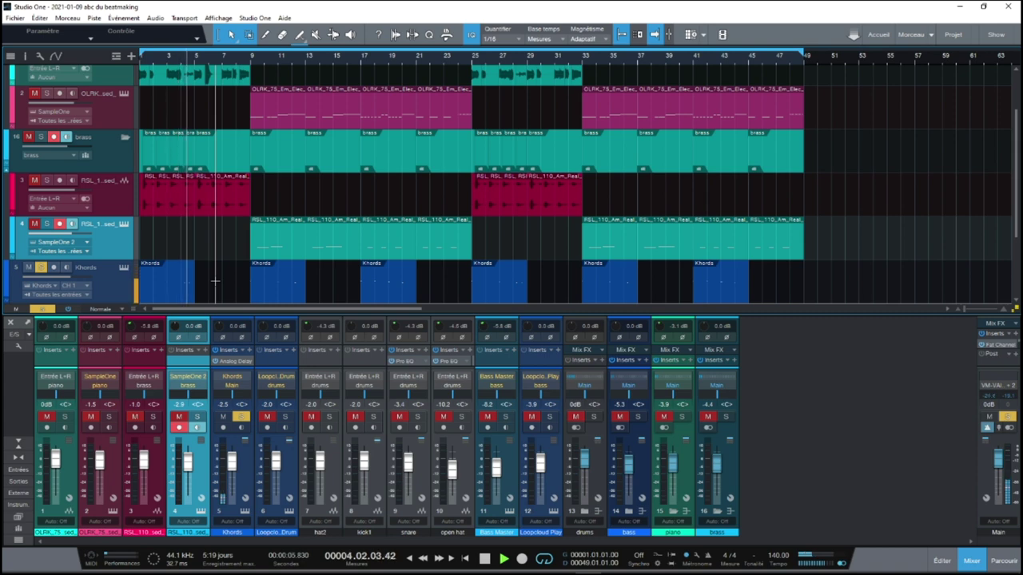
pyautogui.click(42, 268)
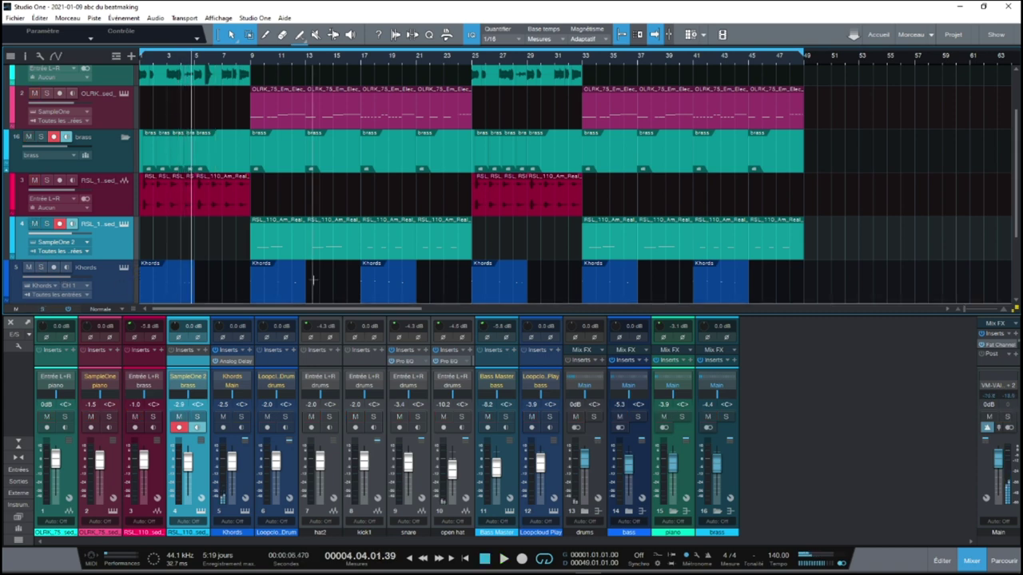
# - Expand the drums folder, view the Chilled Hip Hop kit in its first track's Loopcloud Drum instrument, and close the window
pyautogui.scroll(-2, 1016, 152)
pyautogui.scroll(-3, 1016, 152)
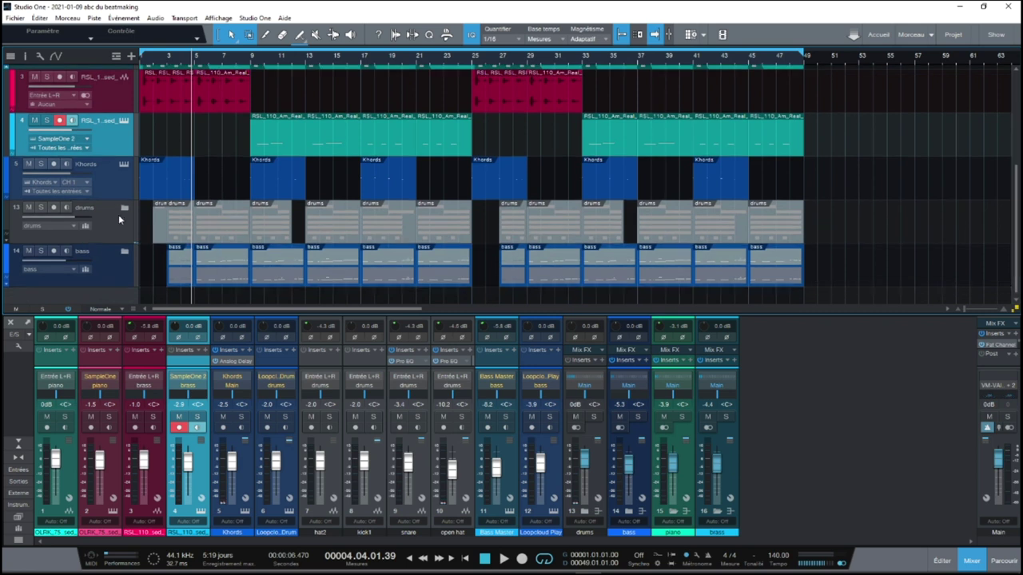
pyautogui.click(123, 208)
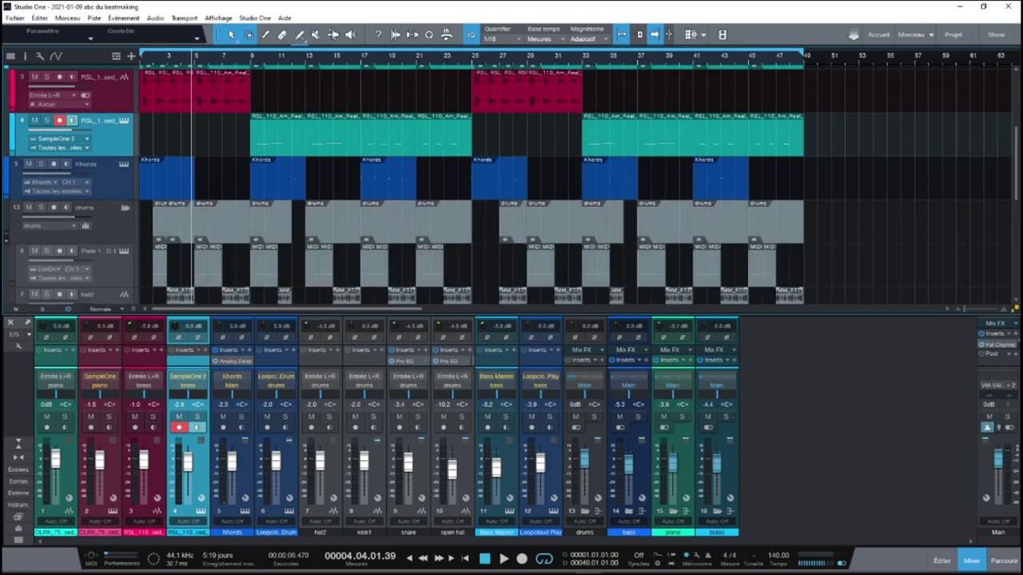
pyautogui.scroll(-3, 1017, 152)
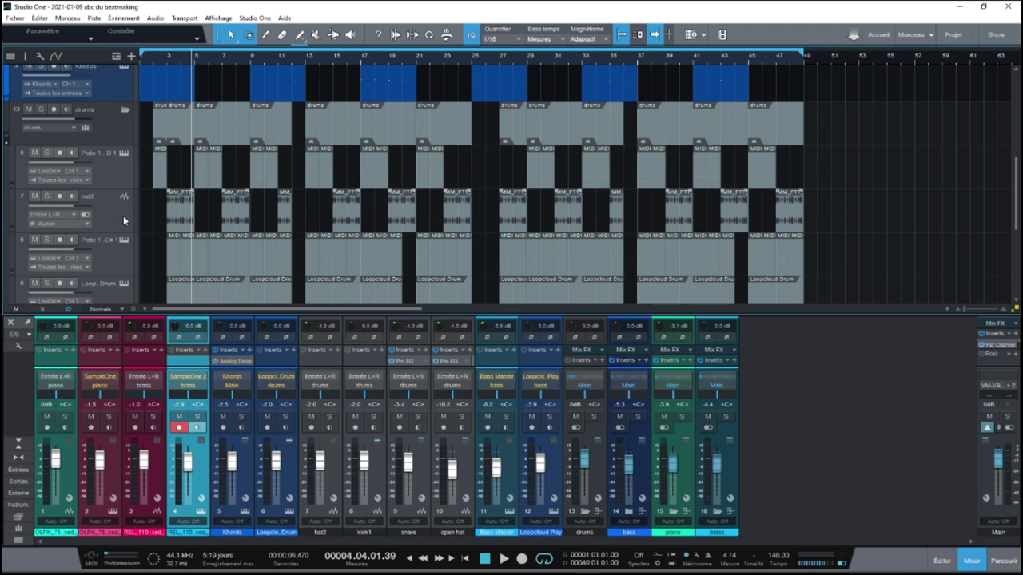
pyautogui.click(123, 153)
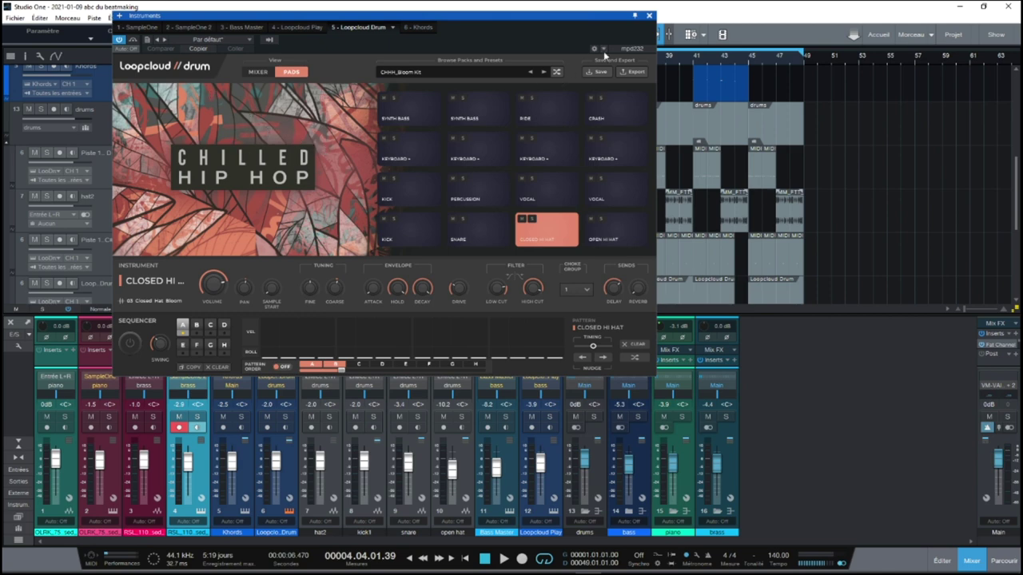
pyautogui.click(650, 16)
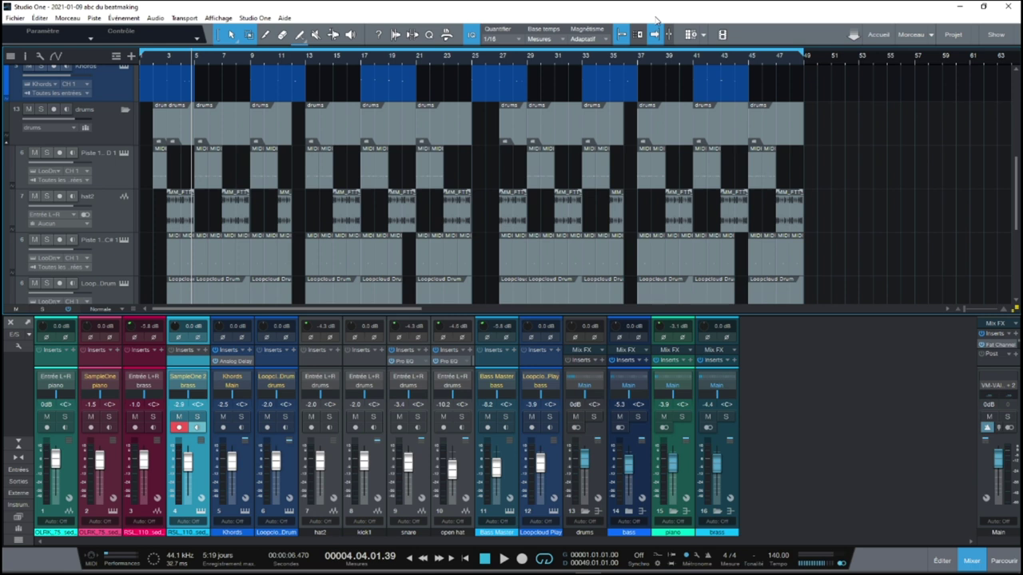
# - Play the full beat with all tracks from the beginning while looking over the arrangement down to the drum tracks
pyautogui.press('space')
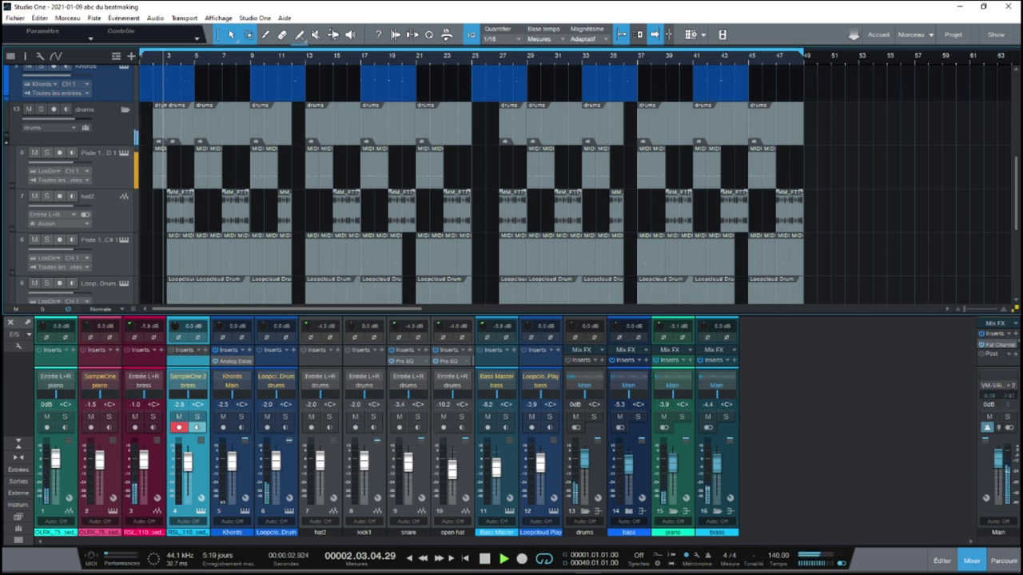
pyautogui.scroll(2, 1016, 186)
pyautogui.scroll(1, 1016, 186)
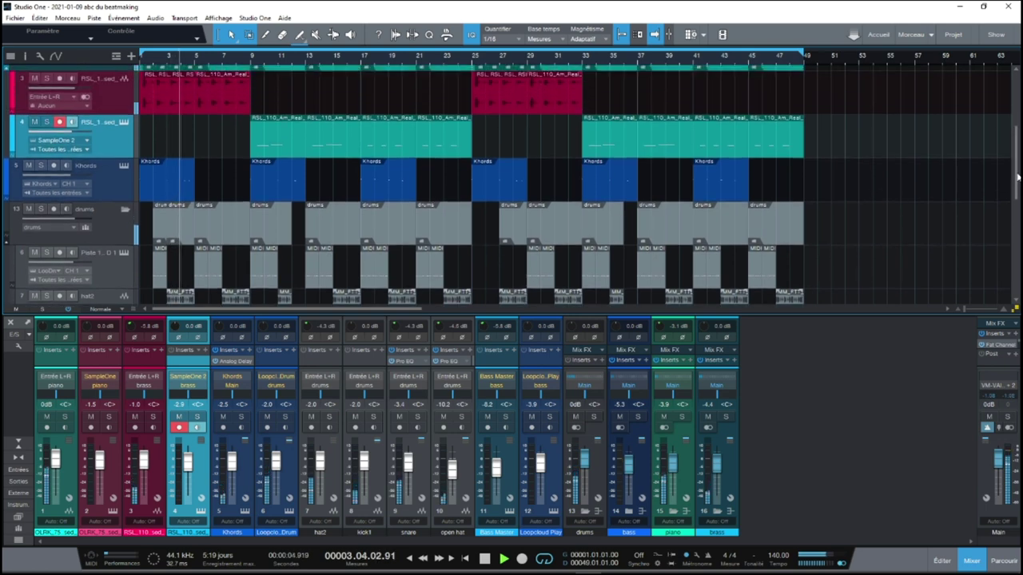
pyautogui.scroll(-5, 1016, 186)
pyautogui.scroll(2, 1016, 186)
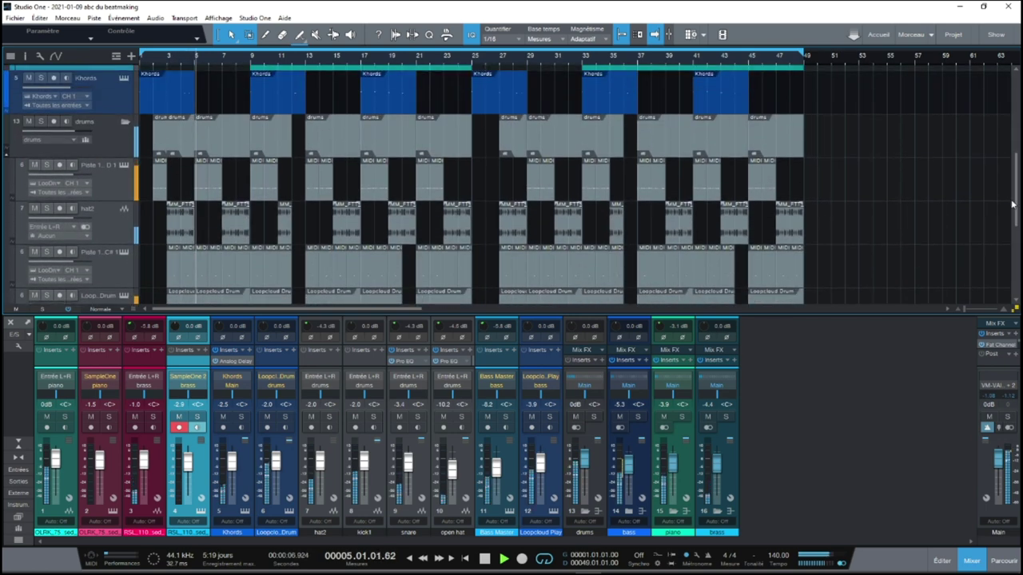
# - Solo the drums folder during playback and examine its hat, kick, snare and open hat tracks up to about bar 18
pyautogui.click(41, 123)
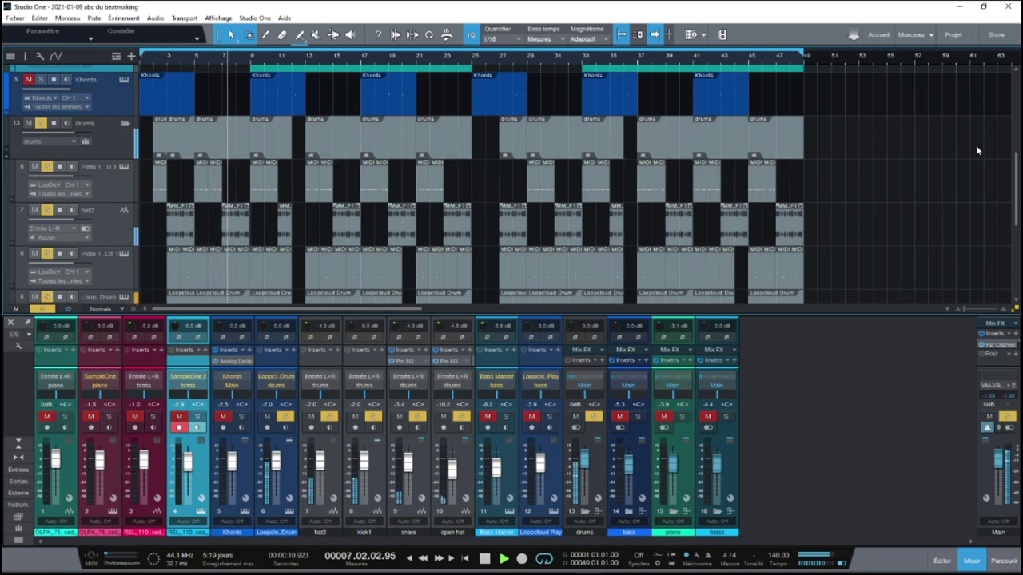
pyautogui.scroll(-3, 1017, 164)
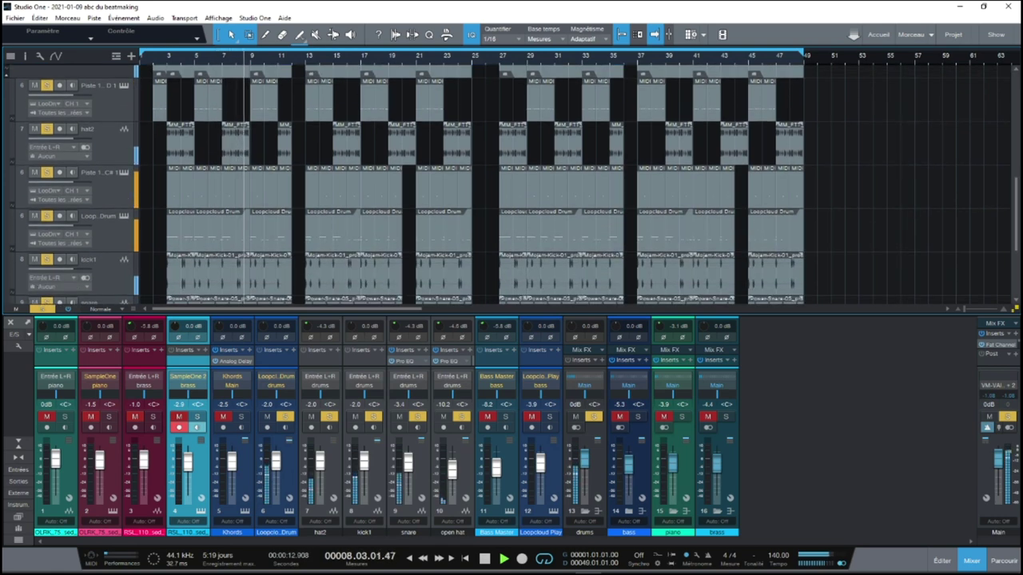
pyautogui.scroll(-2, 1017, 164)
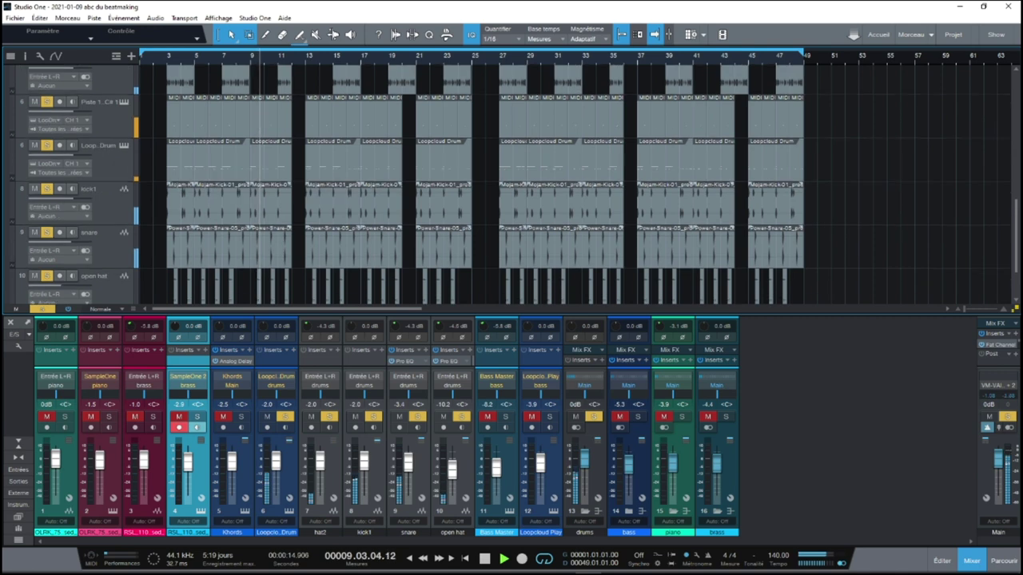
pyautogui.scroll(3, 1019, 189)
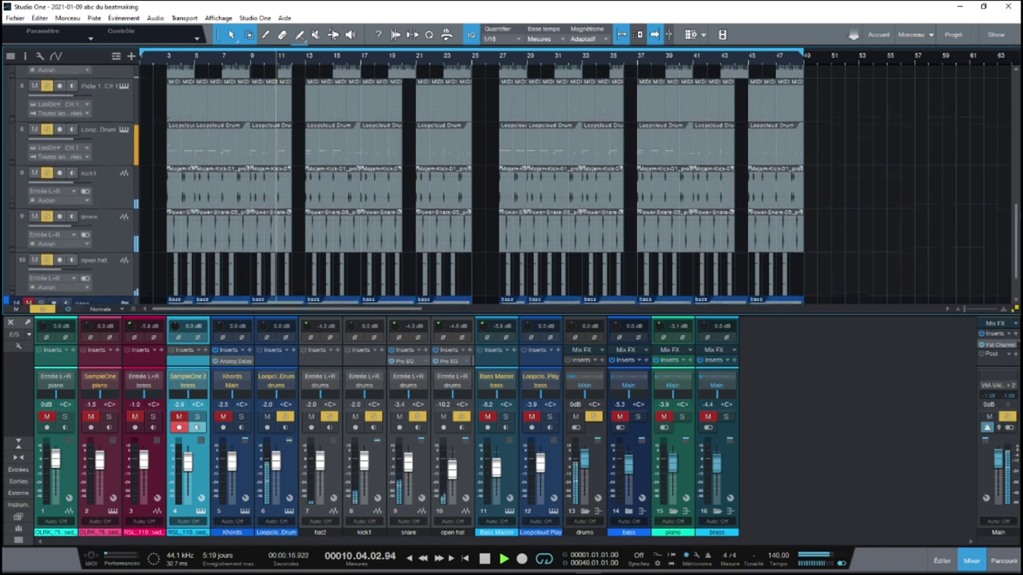
pyautogui.scroll(1, 1019, 189)
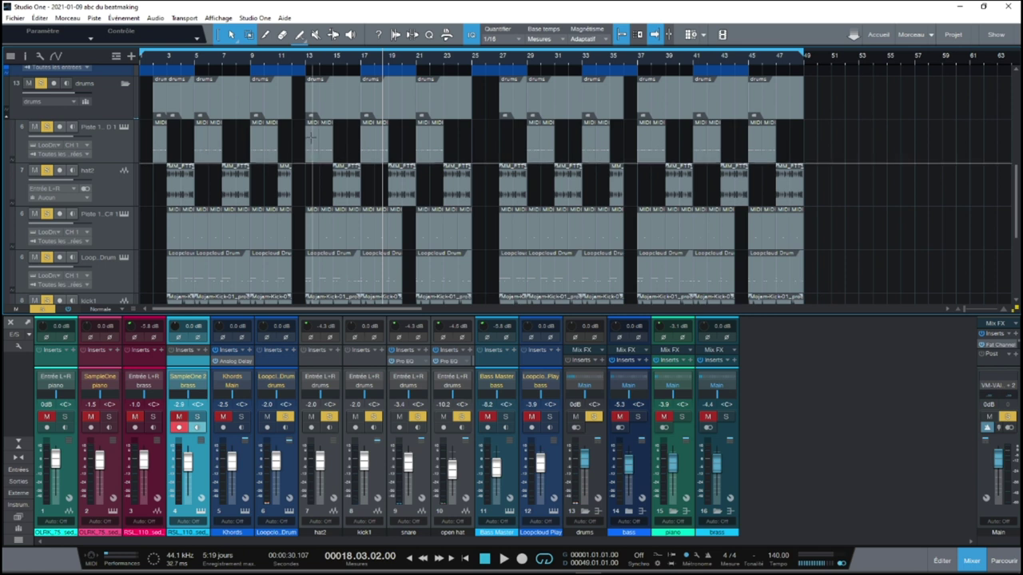
# - View the Loopcloud Drum instrument again and close it, look over the remaining drum tracks, and clear the active solos
pyautogui.click(124, 128)
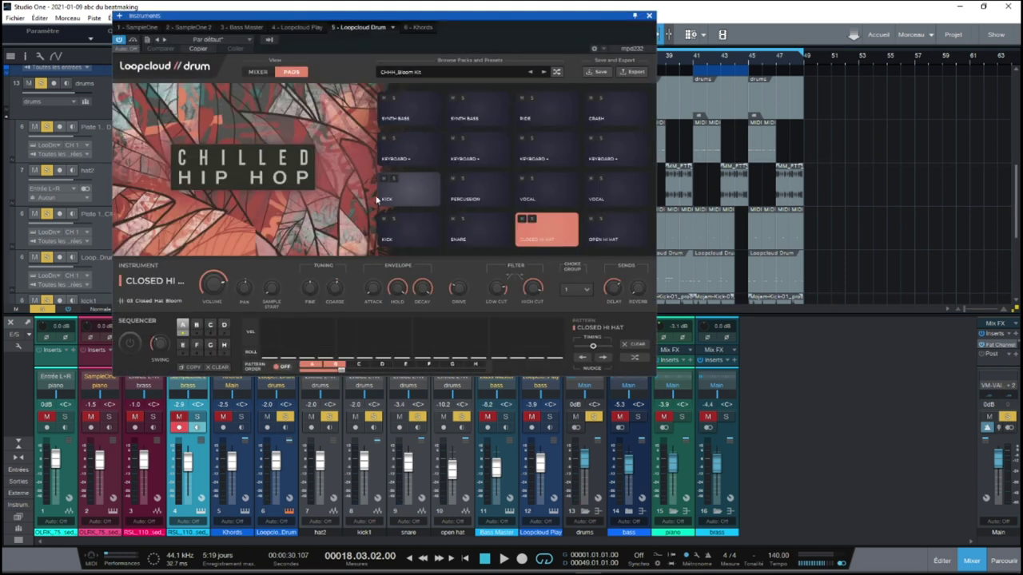
pyautogui.click(650, 16)
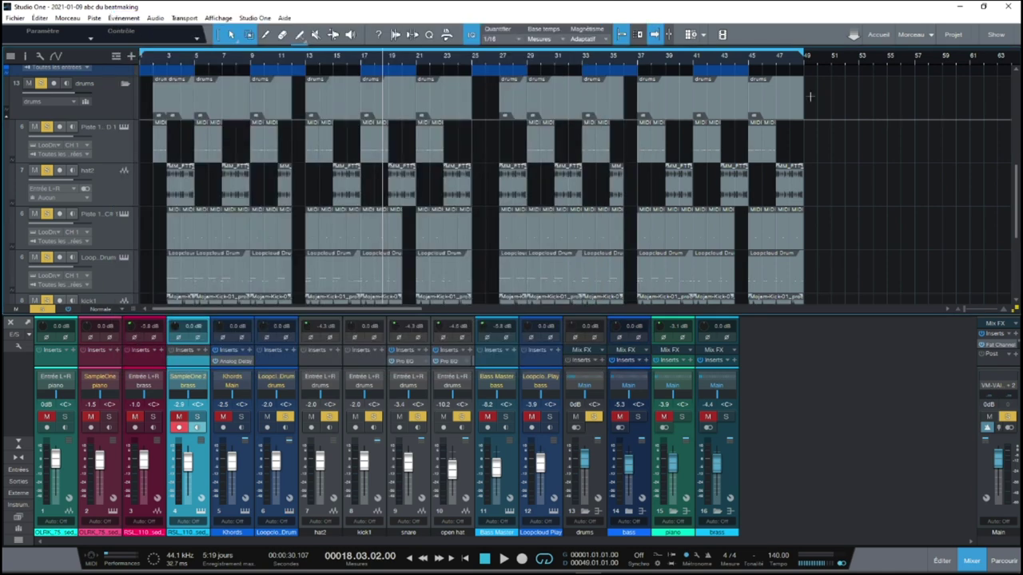
pyautogui.scroll(-1, 1018, 192)
pyautogui.scroll(-3, 1018, 192)
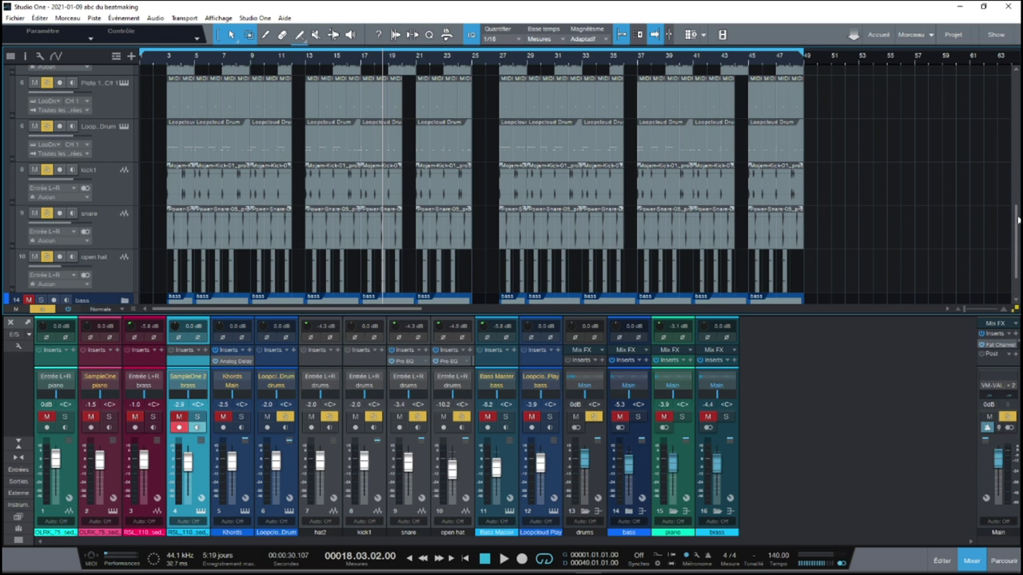
pyautogui.scroll(-2, 1018, 220)
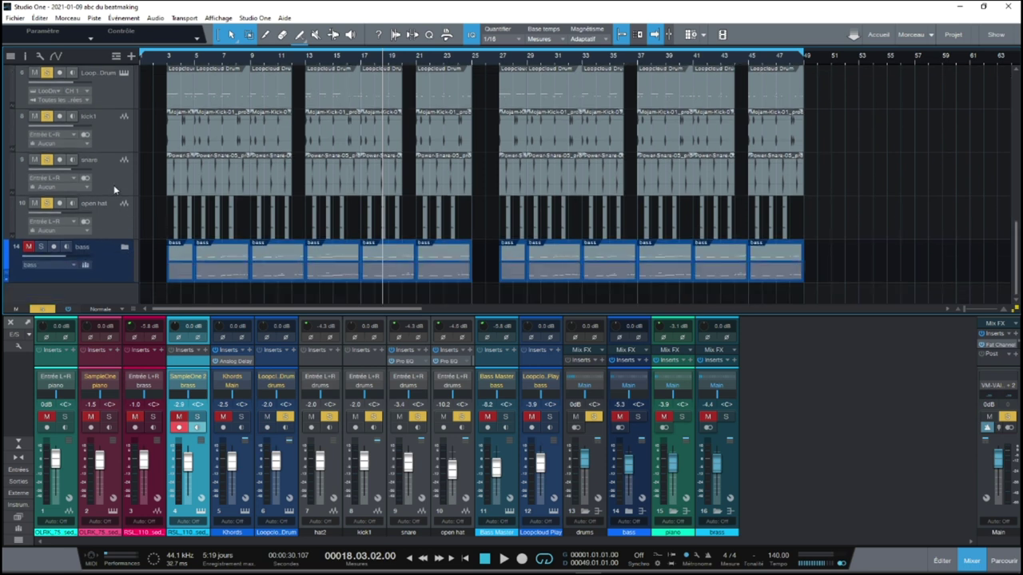
pyautogui.click(42, 309)
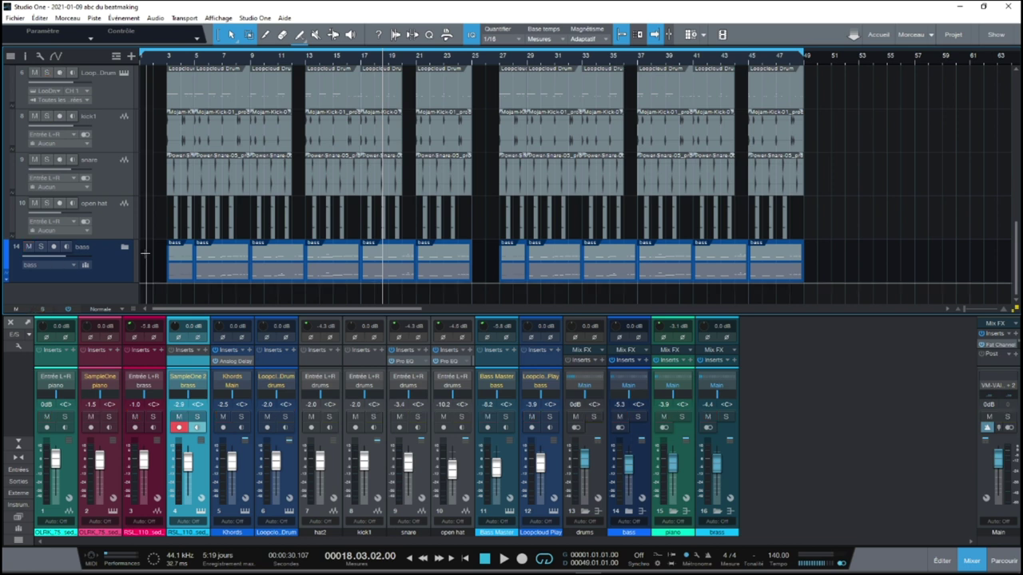
# - Expand the bass folder and open the Bass Master instrument of its first track
pyautogui.click(124, 248)
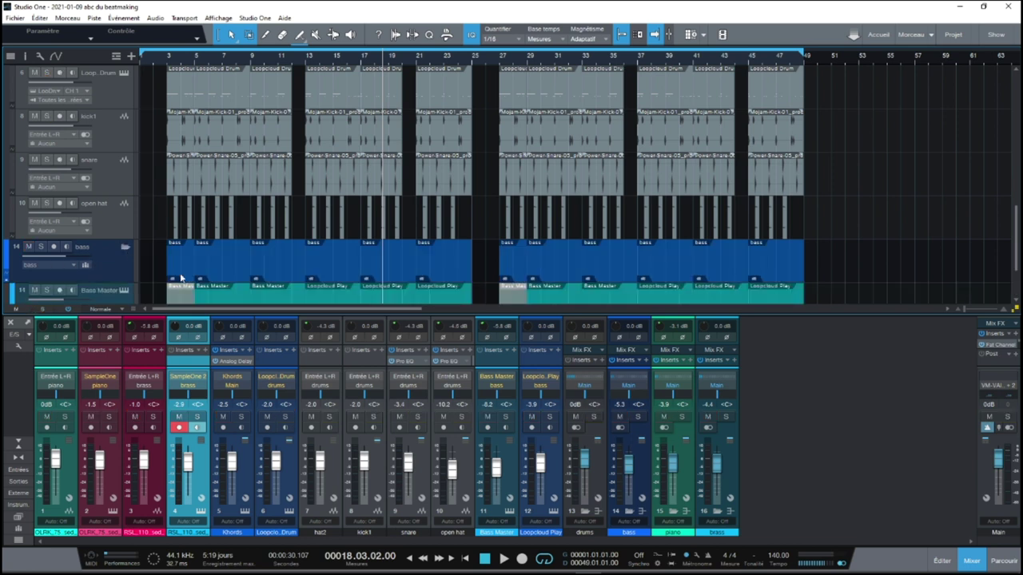
pyautogui.scroll(-3, 1011, 226)
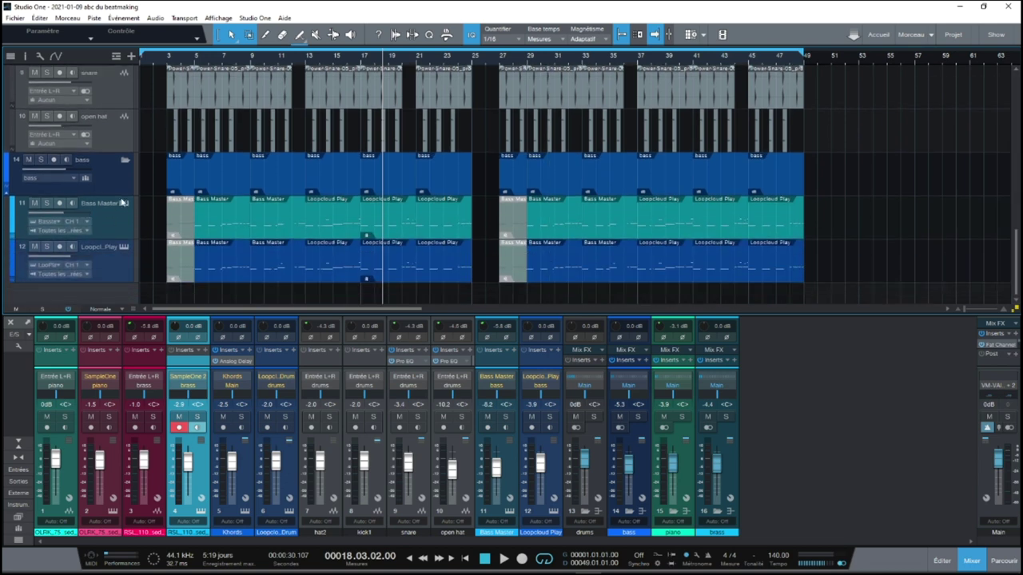
pyautogui.click(123, 204)
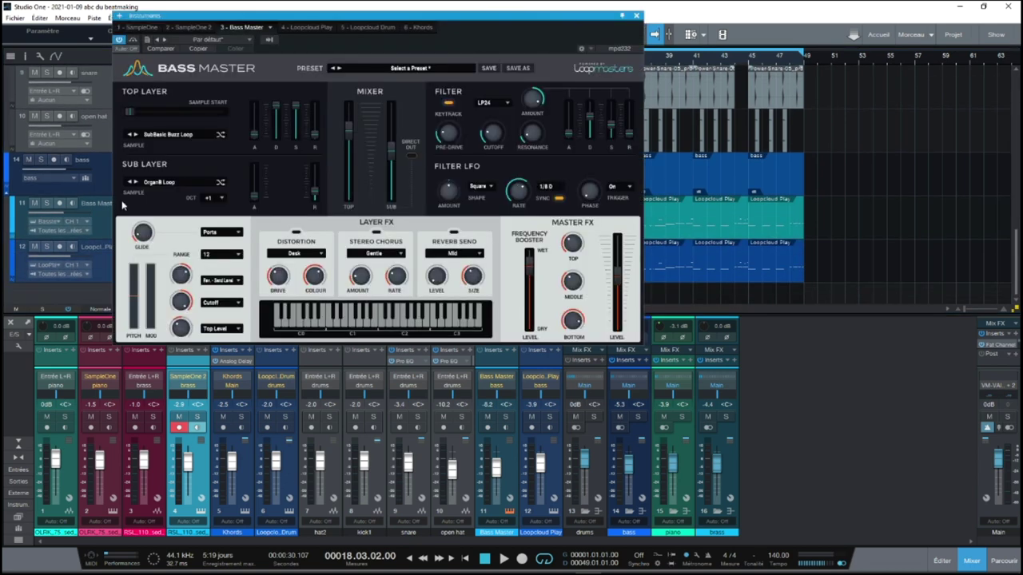
# - Solo the Bass Master track and play it from the beginning with its instrument window moved clear of the arrangement
pyautogui.click(49, 204)
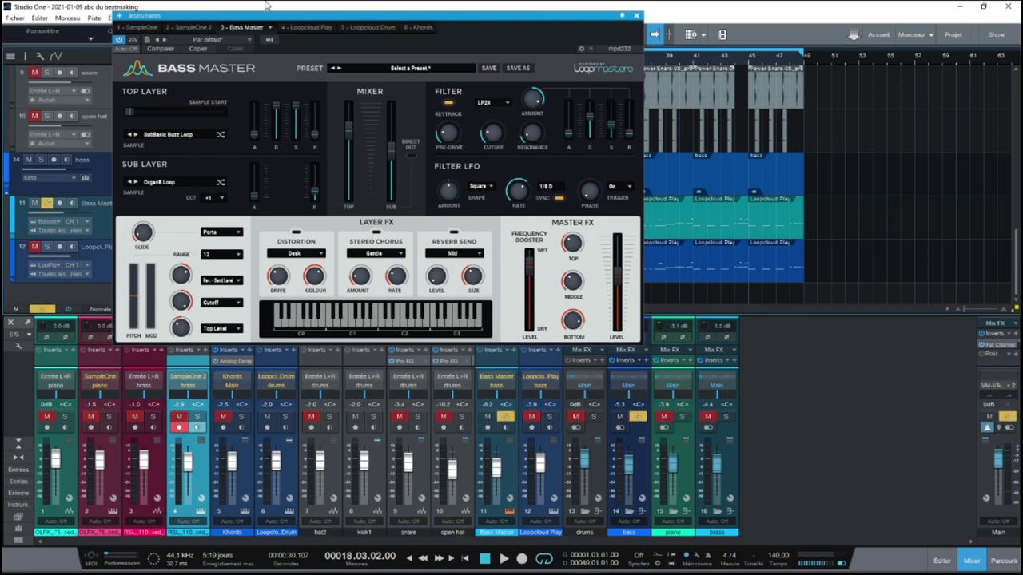
pyautogui.moveTo(350, 18); pyautogui.dragTo(671, 17)
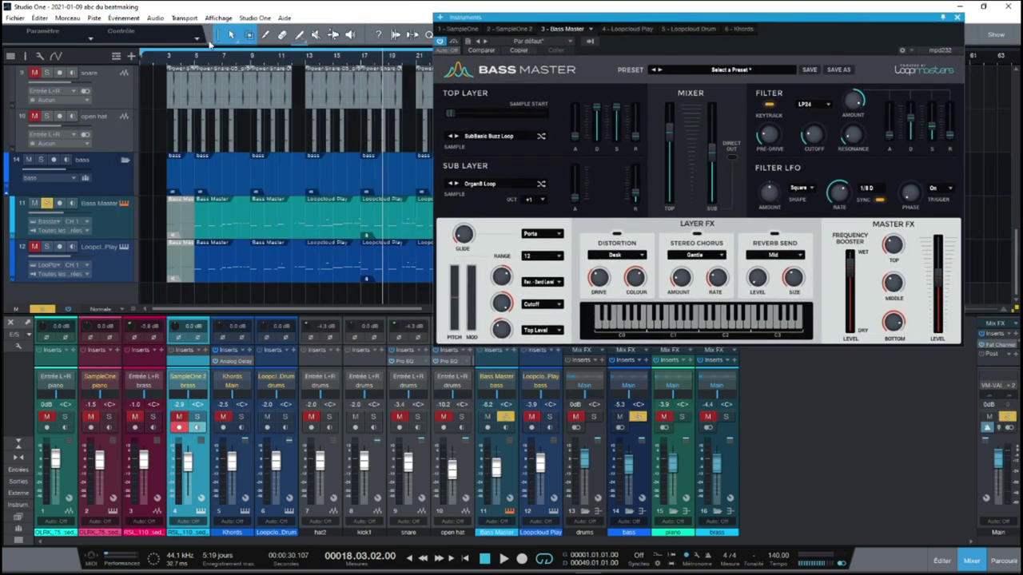
pyautogui.press('space')
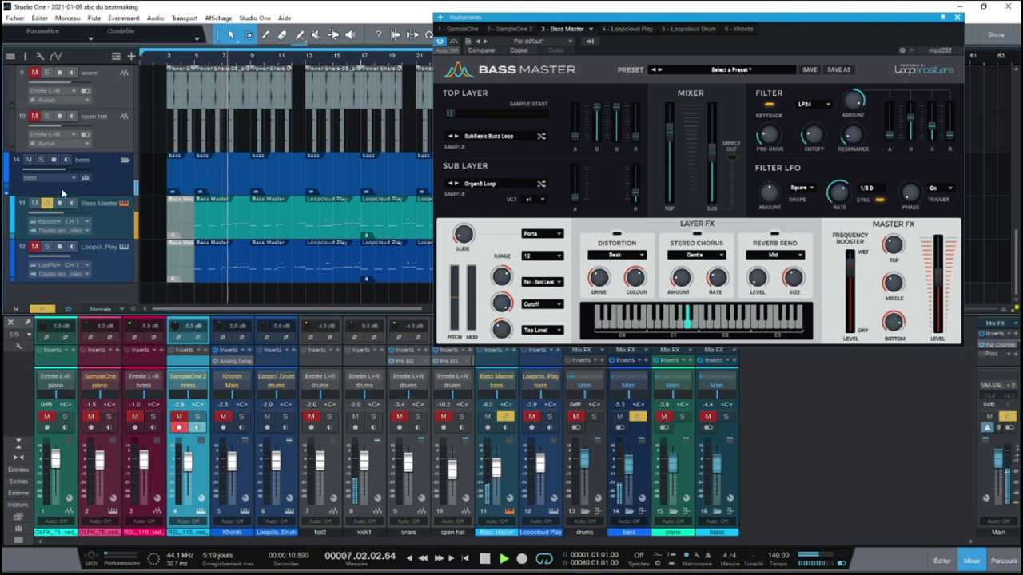
# - View the second bass track's Loopcloud Play instrument, solo the whole bass folder to hear both layers, and clear the solo
pyautogui.click(125, 247)
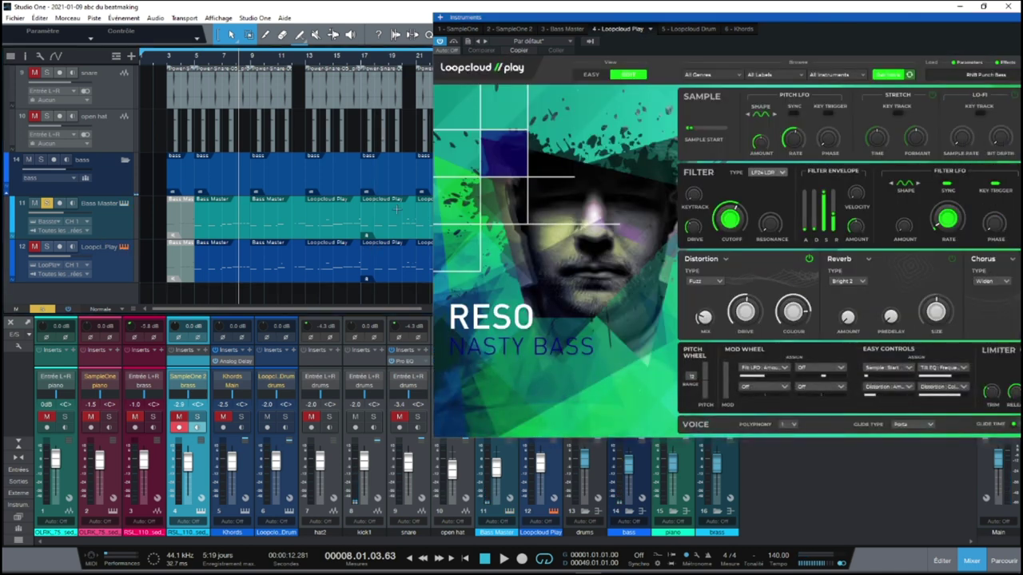
pyautogui.moveTo(861, 16); pyautogui.dragTo(755, 33)
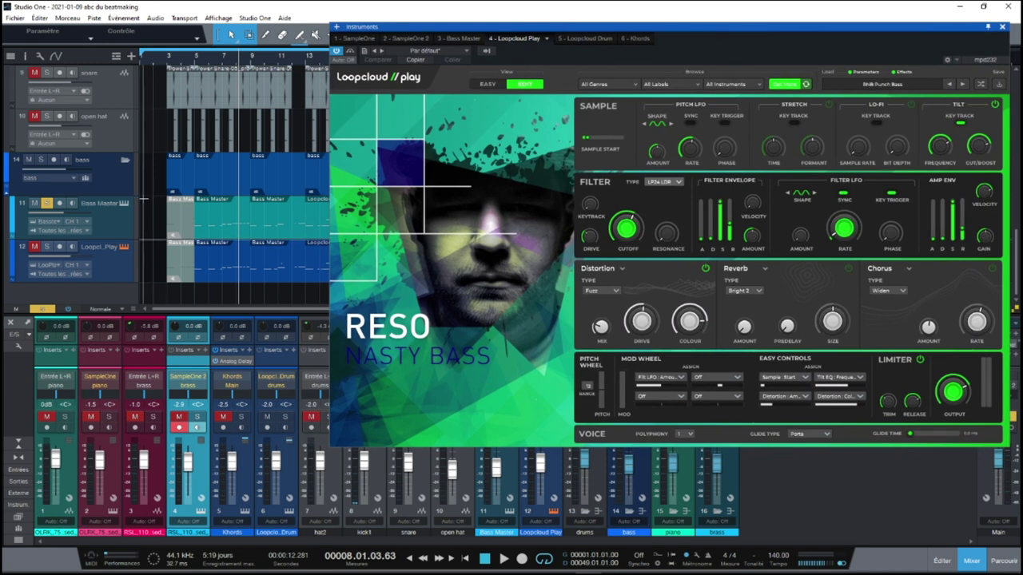
pyautogui.click(46, 204)
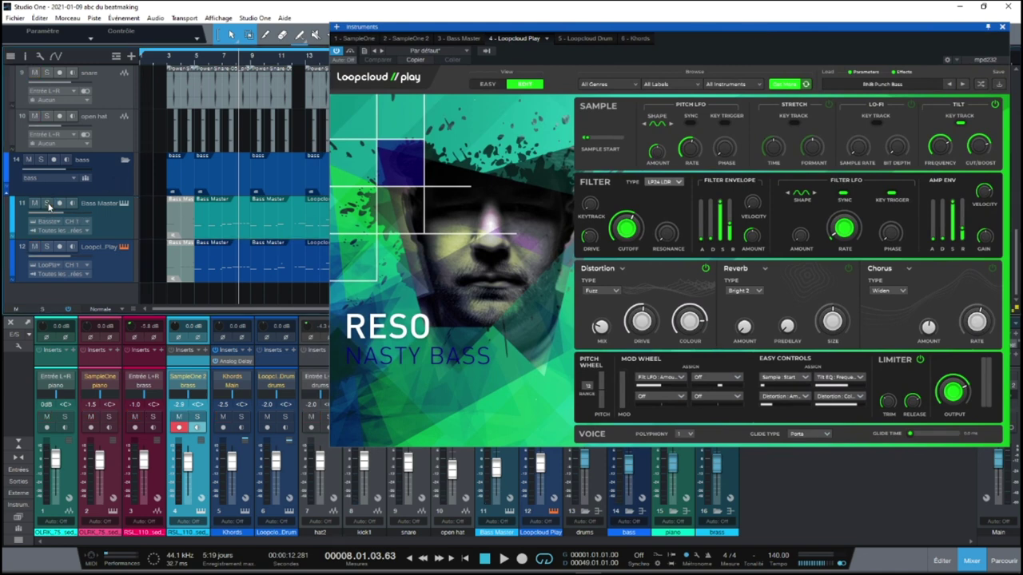
pyautogui.click(41, 161)
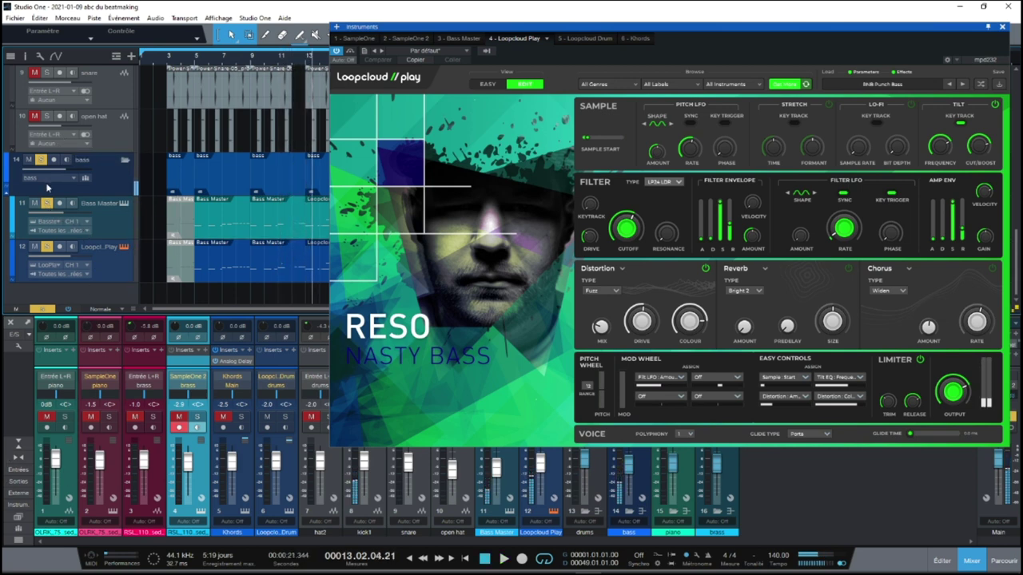
pyautogui.click(41, 160)
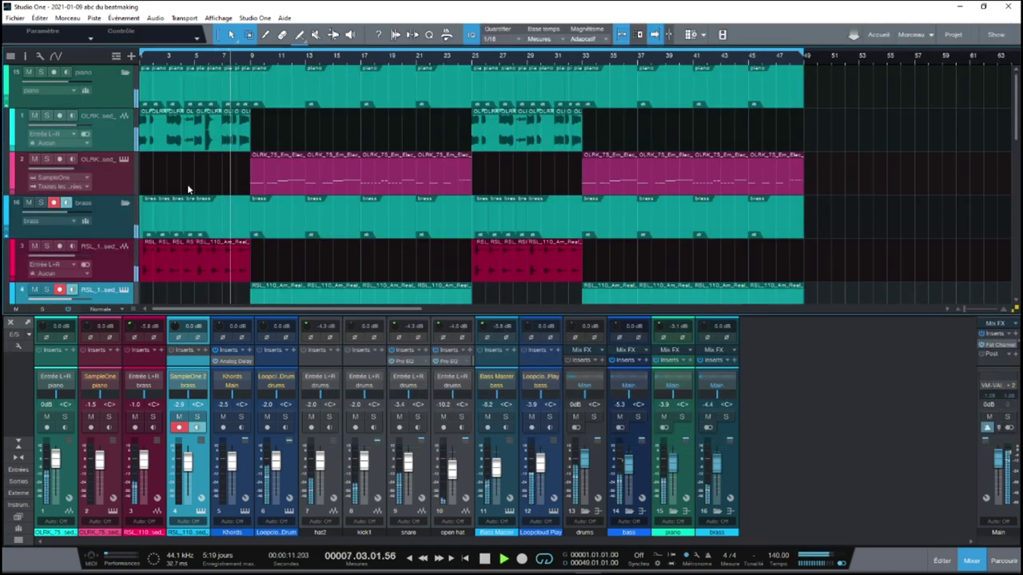
# - Move the loop start to bar 25 and look over the tracks down to the bass folder during playback
pyautogui.click(200, 137)
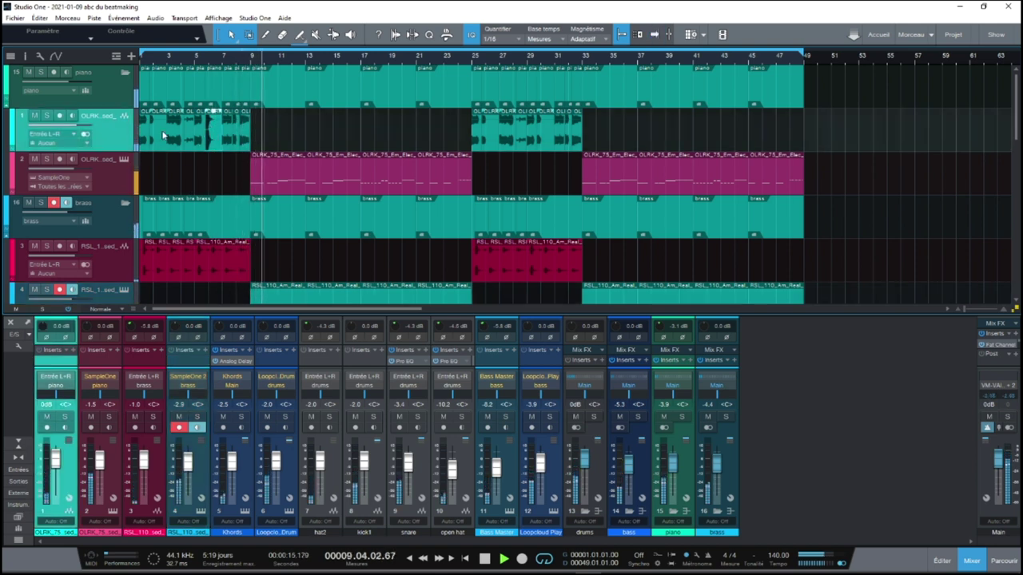
pyautogui.moveTo(74, 128); pyautogui.dragTo(73, 129)
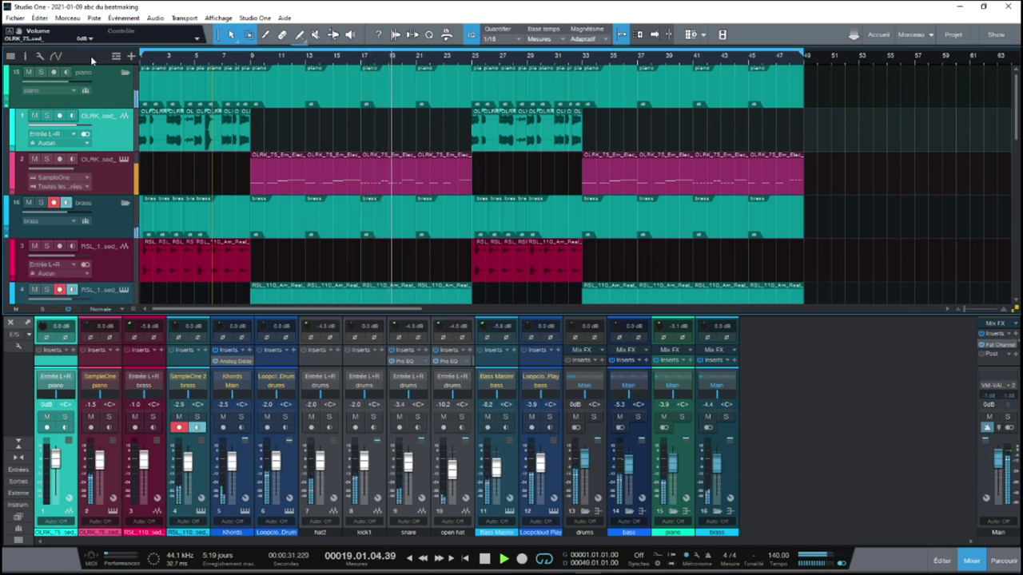
pyautogui.moveTo(139, 54); pyautogui.dragTo(473, 55)
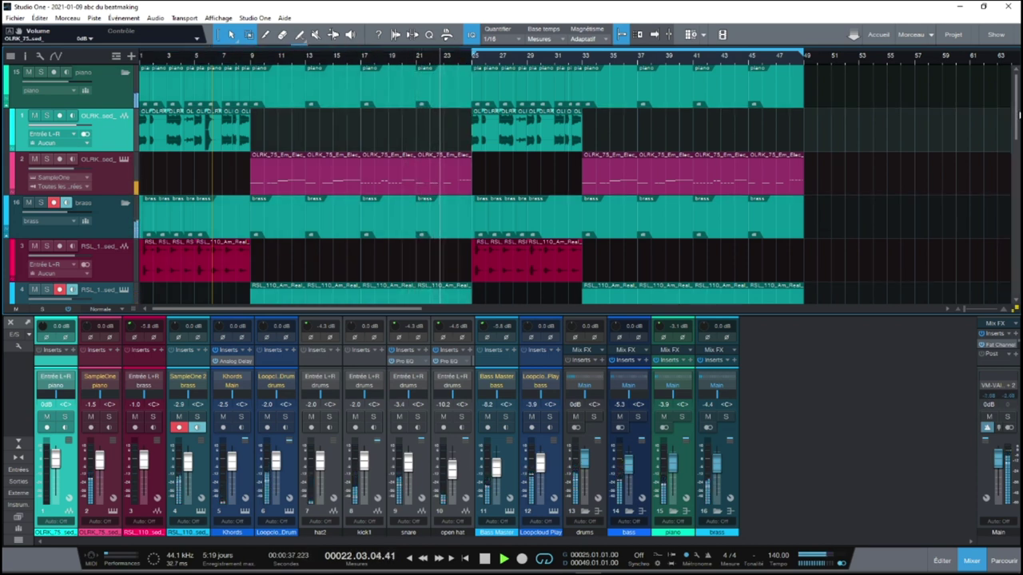
pyautogui.scroll(-5, 1018, 116)
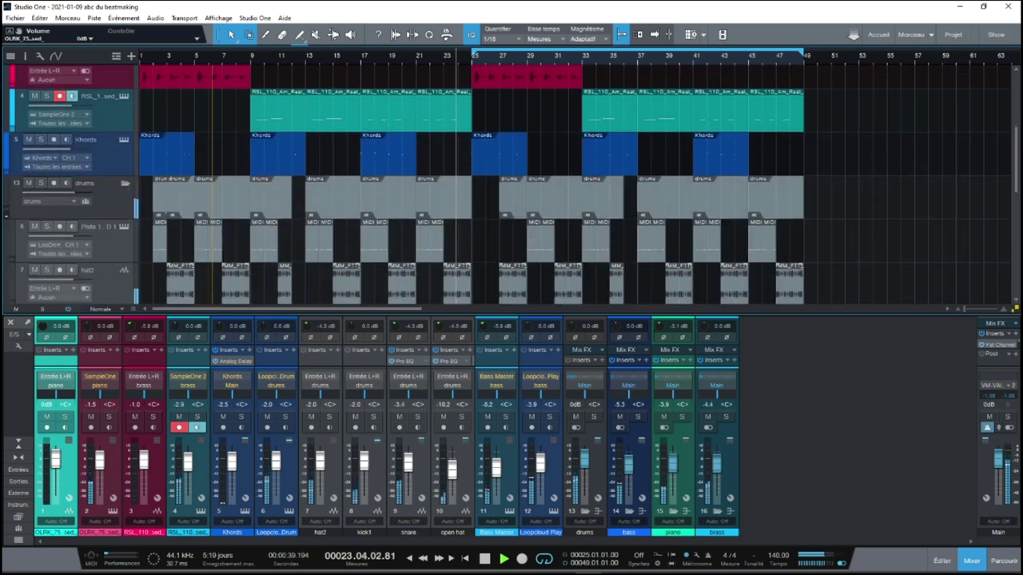
pyautogui.scroll(-6, 1019, 116)
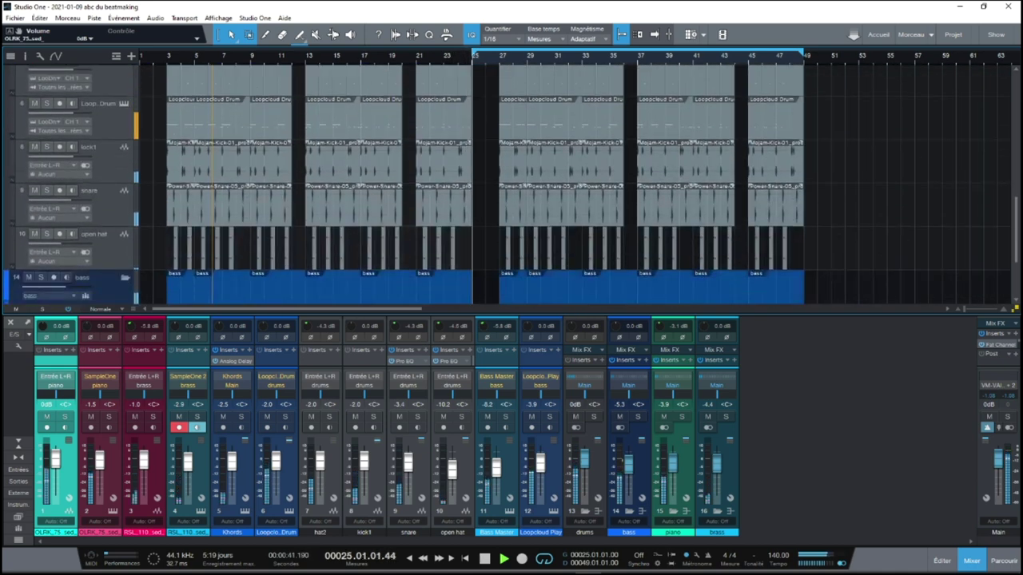
pyautogui.scroll(-3, 1019, 116)
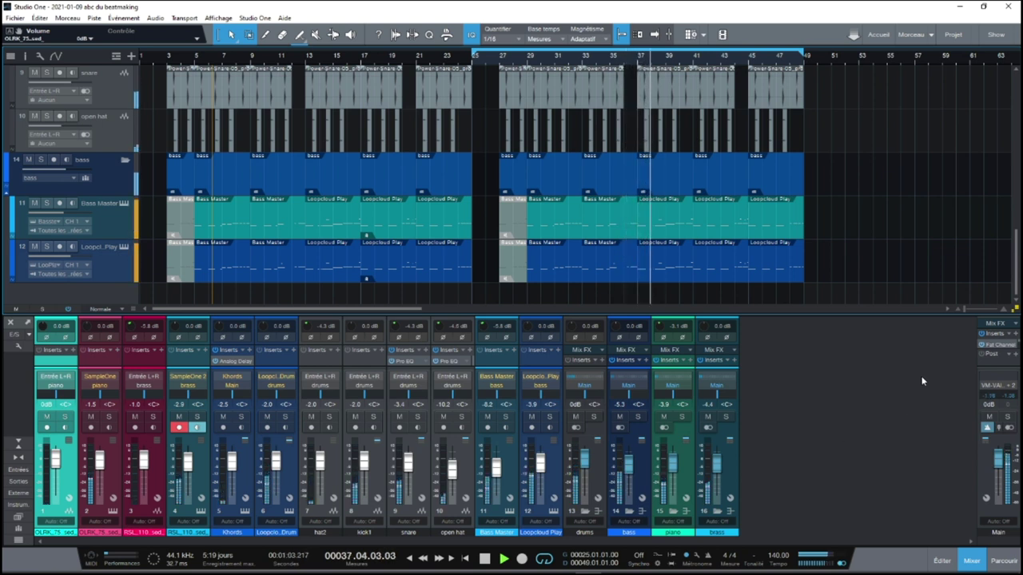
pyautogui.moveTo(1017, 285); pyautogui.dragTo(1013, 127)
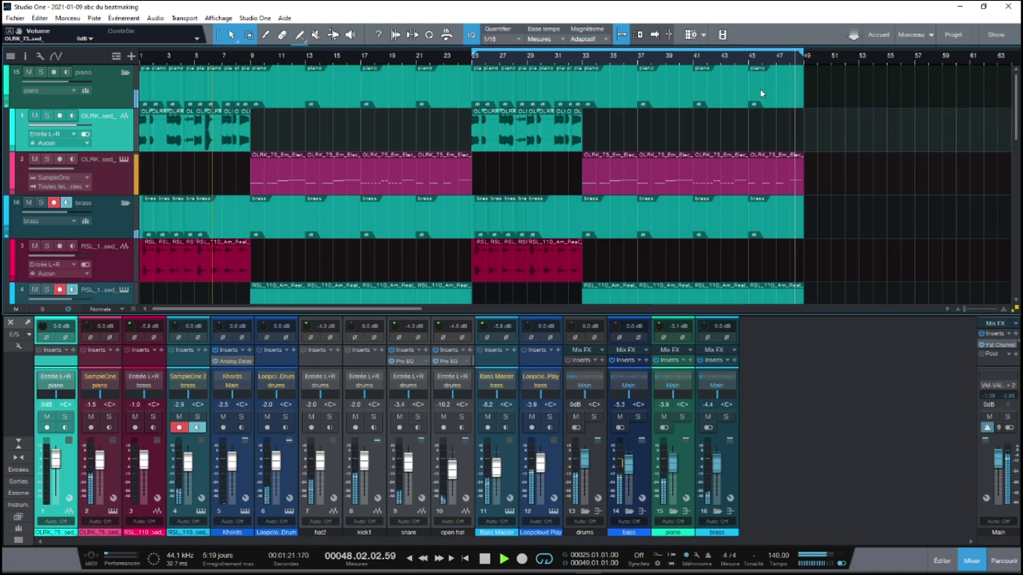
# - Collapse the piano and brass folders, and view the Khords instrument before closing it
pyautogui.click(124, 72)
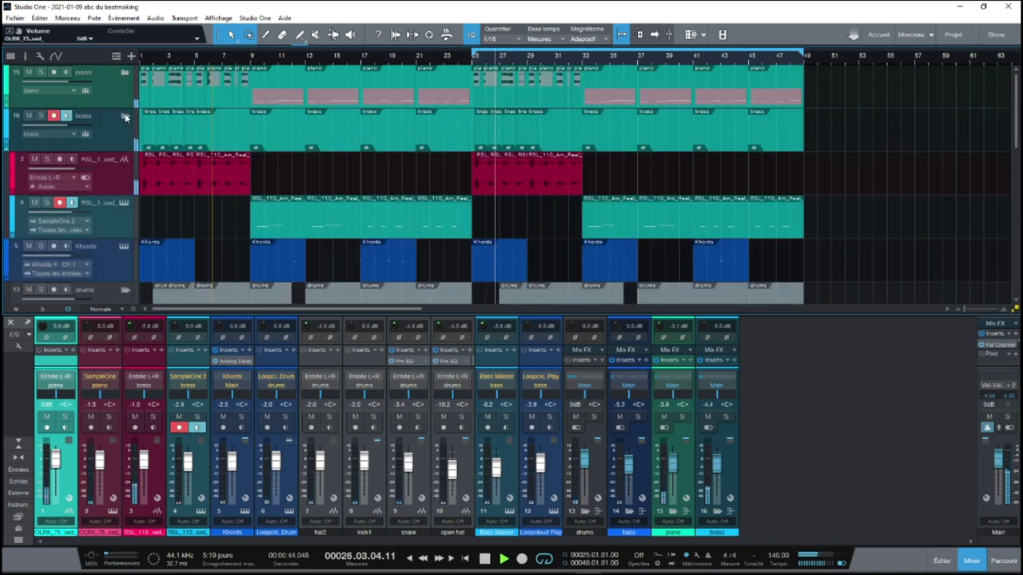
pyautogui.click(125, 117)
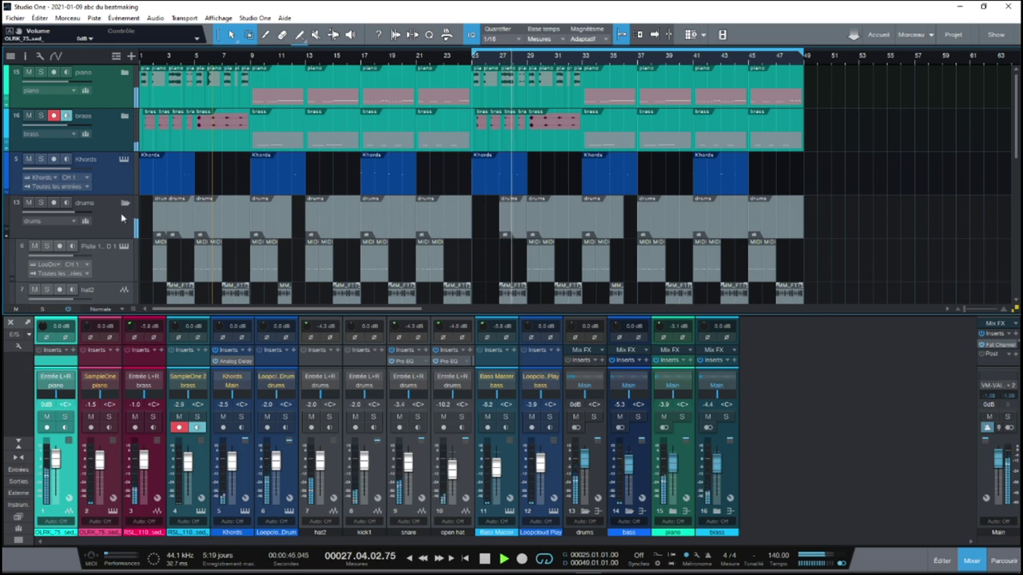
pyautogui.click(124, 160)
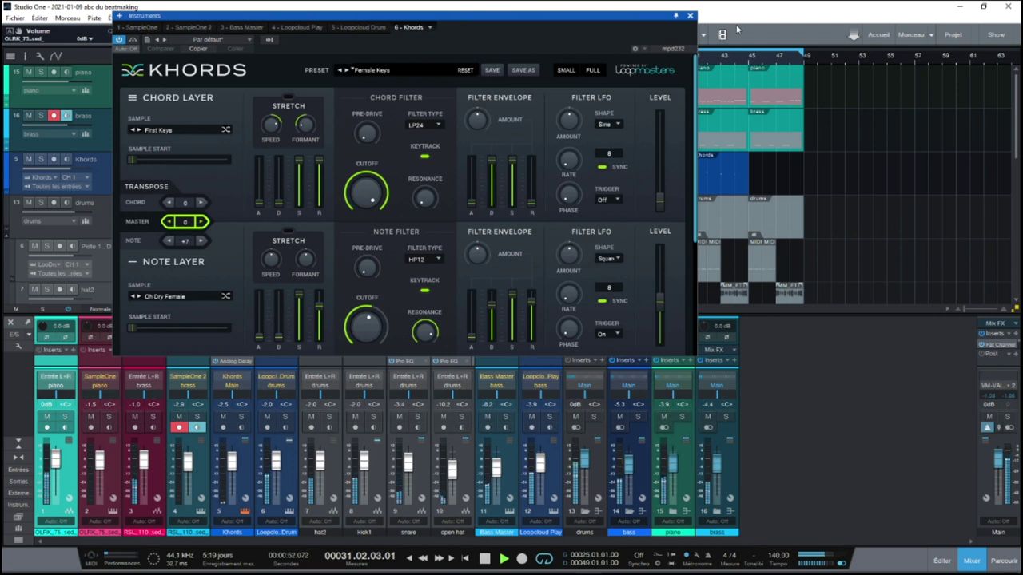
pyautogui.click(690, 16)
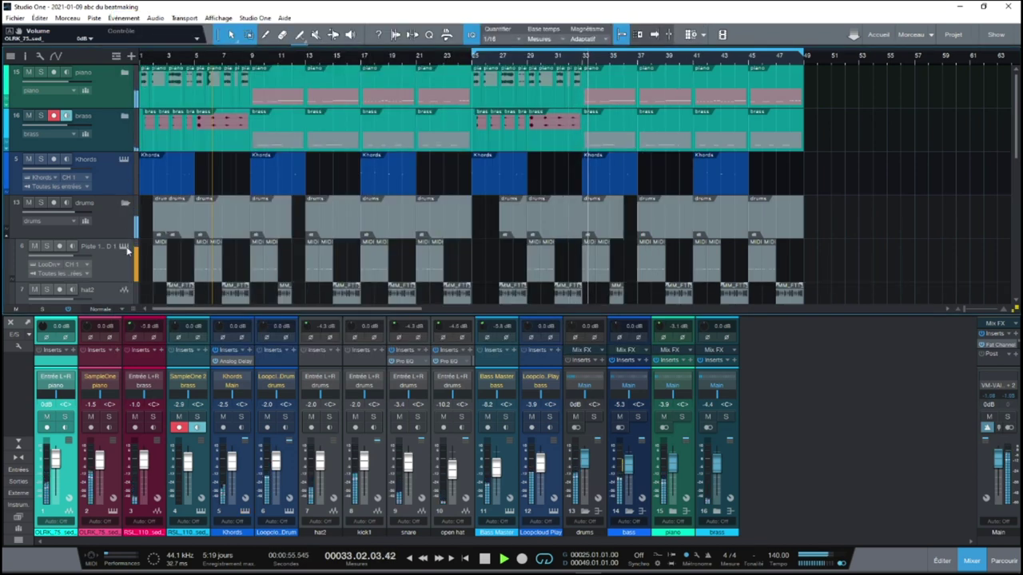
# - View the Loopcloud Drum instrument of the first drum track, close it, and look over the drum tracks below
pyautogui.click(125, 248)
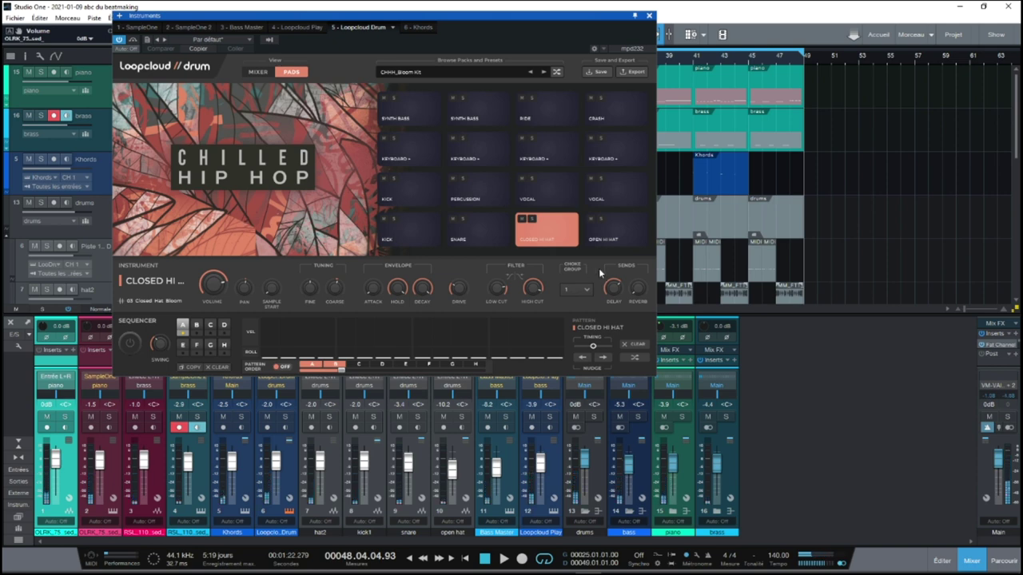
pyautogui.click(649, 16)
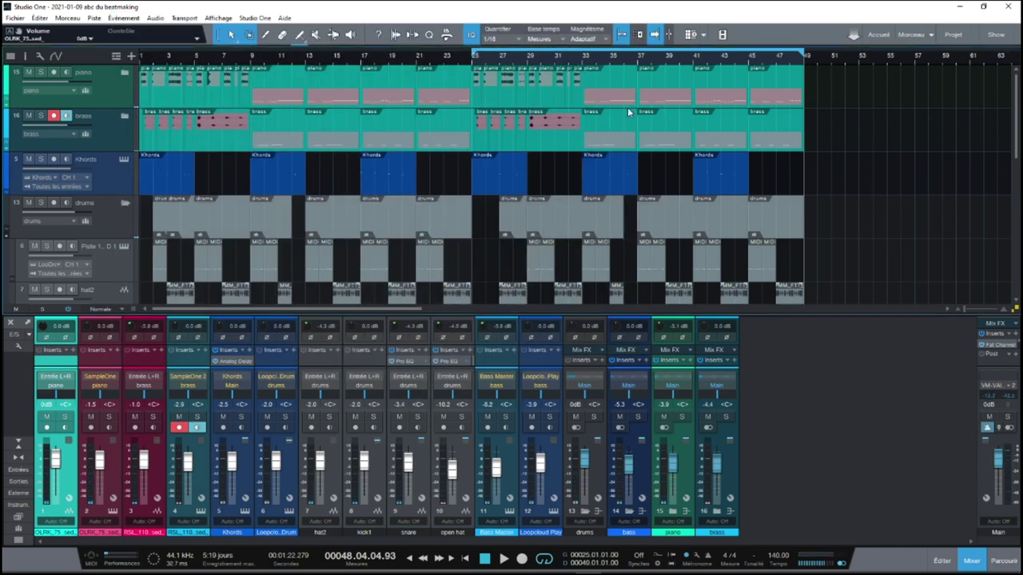
pyautogui.scroll(-10, 1017, 96)
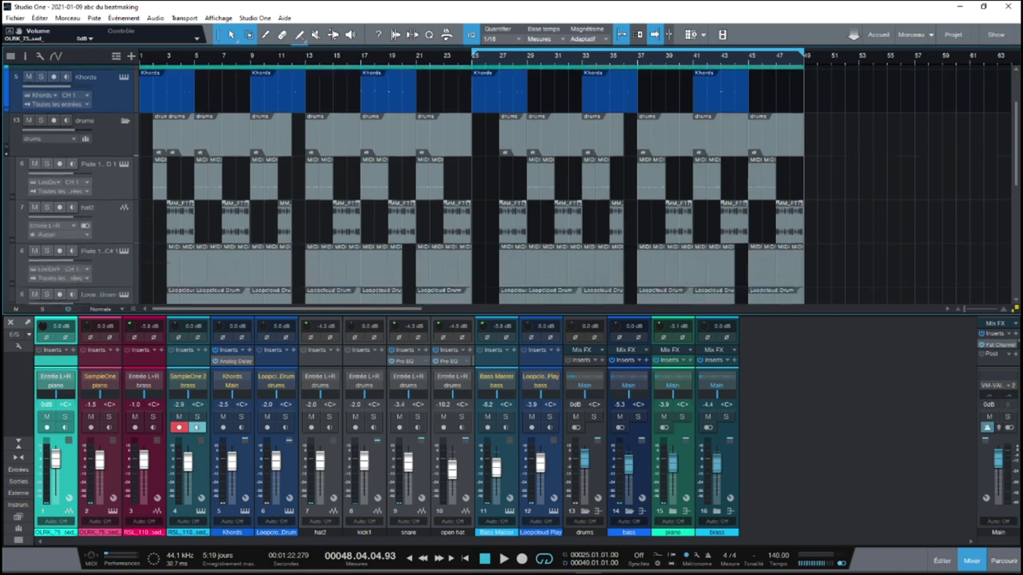
pyautogui.scroll(-2, 511, 184)
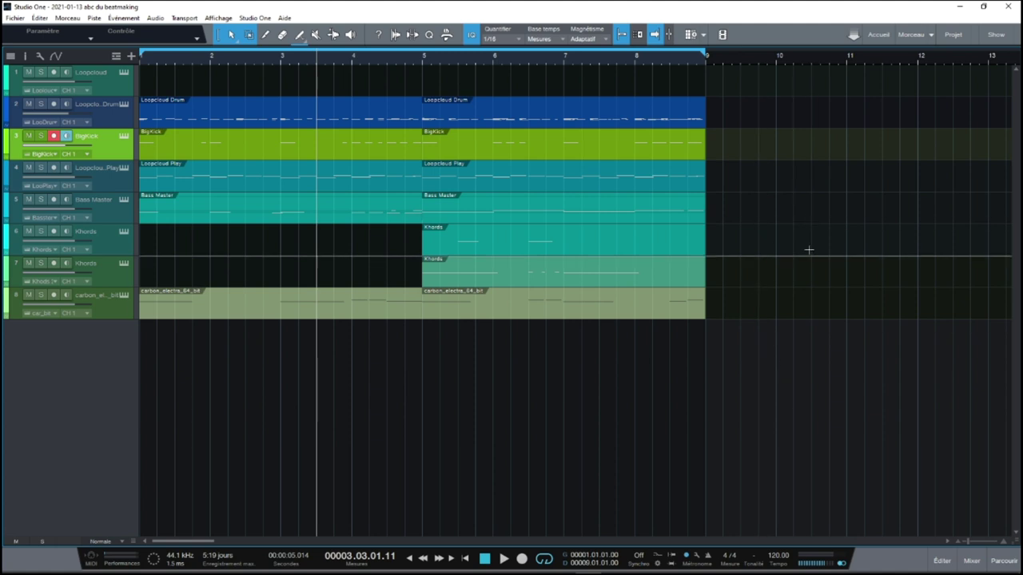
# - View the Loopcloud Drum and BigKick instruments of tracks 2 and 3, closing each one
pyautogui.click(123, 105)
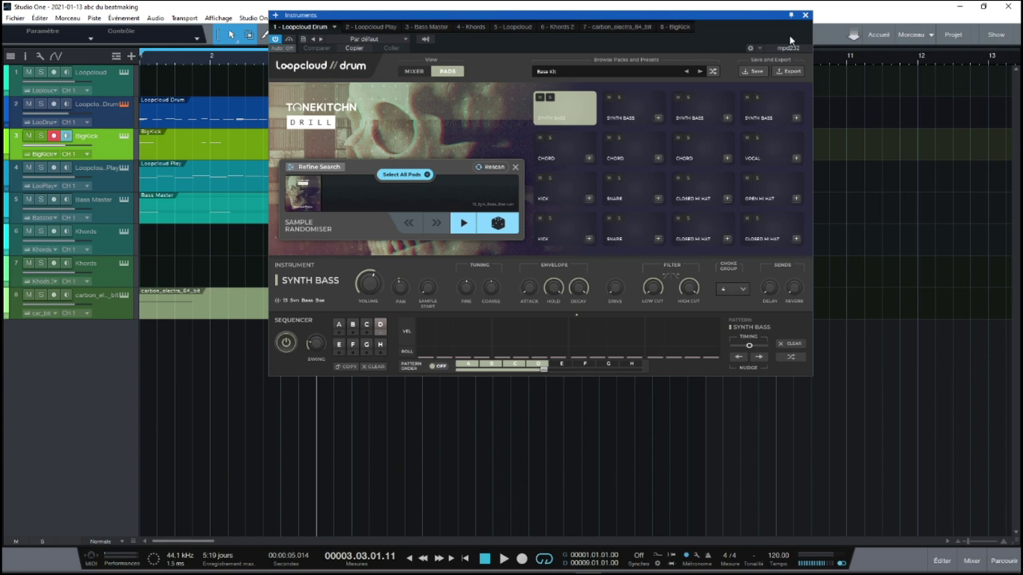
pyautogui.click(806, 16)
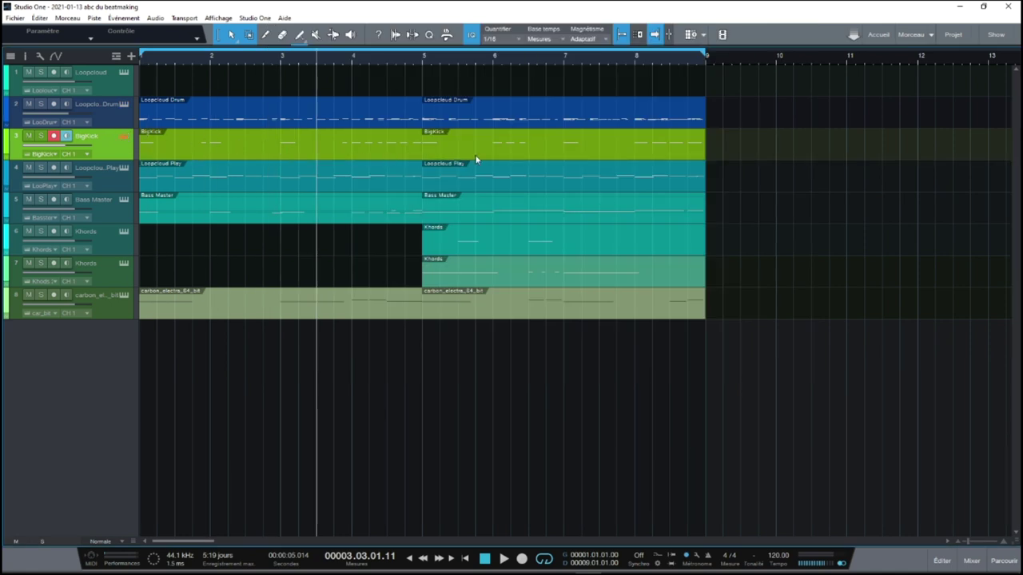
pyautogui.press('F11')
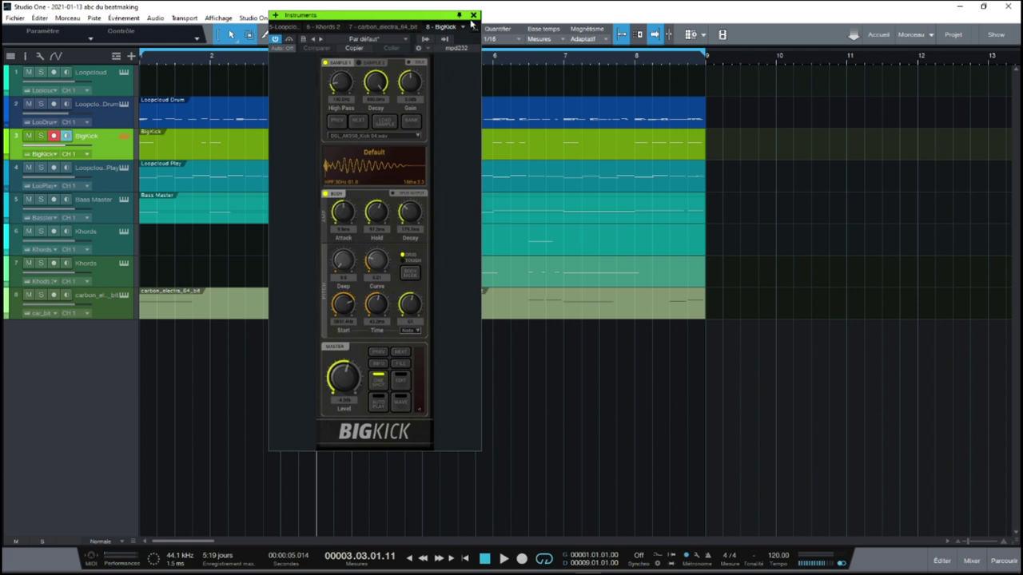
pyautogui.click(473, 16)
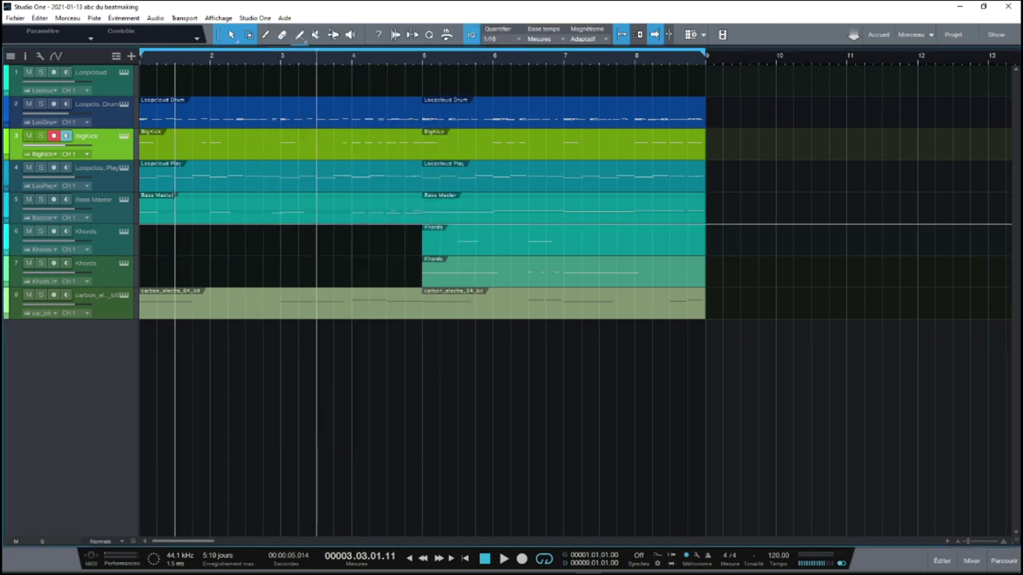
# - Open the Loopcloud Play instrument of track 4, select that track to try its sound, and return to the BigKick track
pyautogui.click(124, 168)
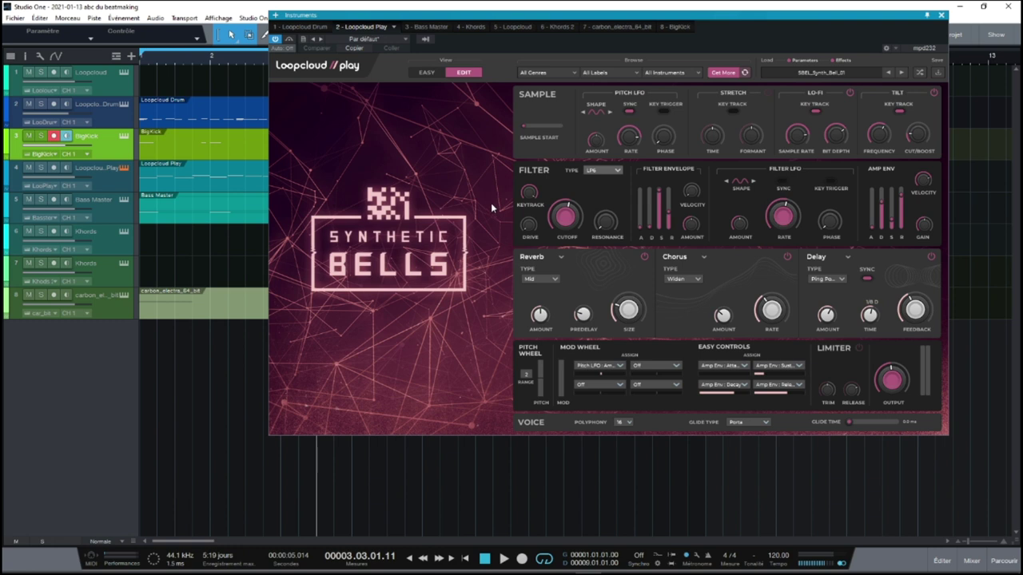
pyautogui.click(107, 187)
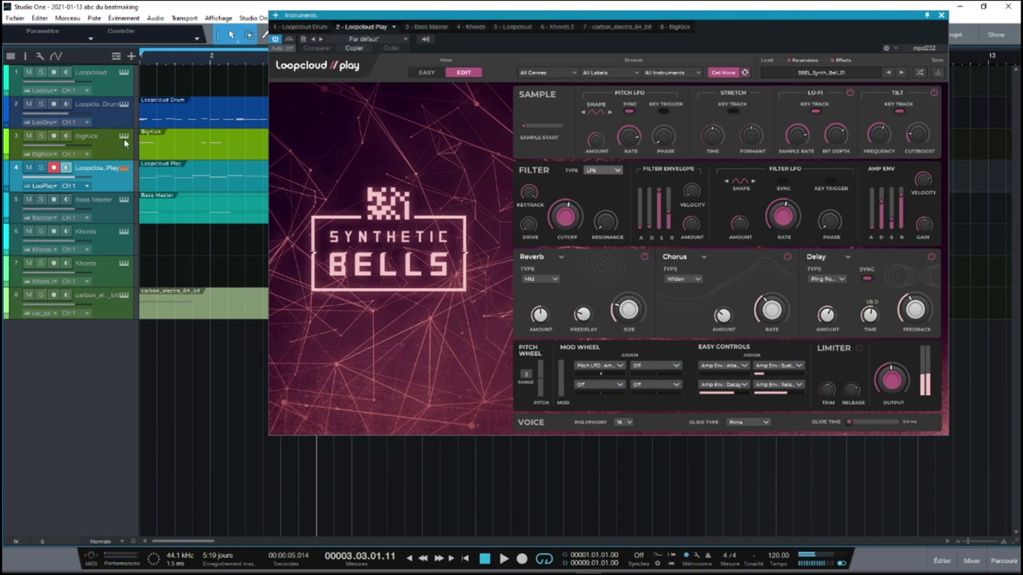
pyautogui.click(116, 151)
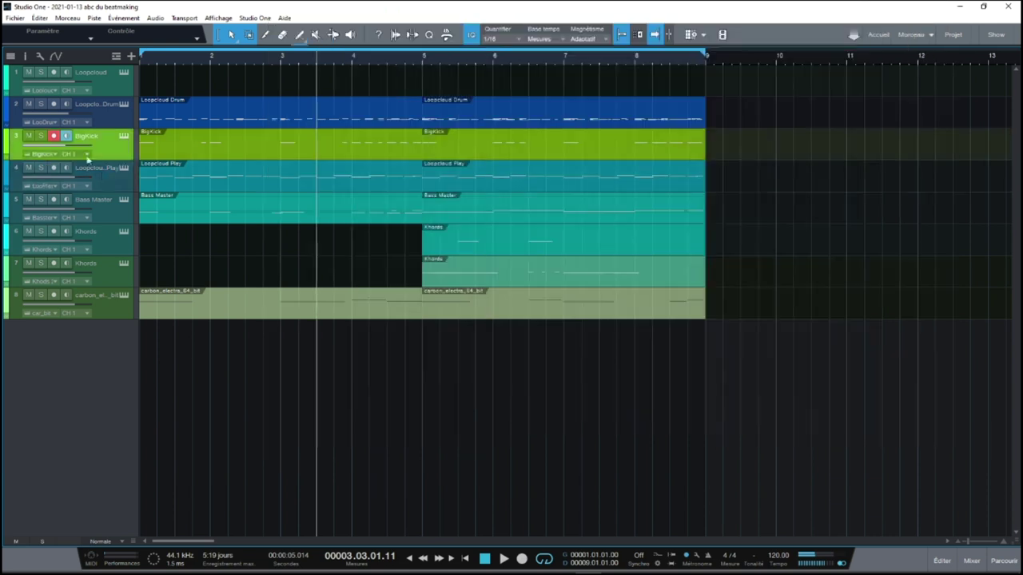
# - Open the BigKick instrument of track 3 and look through its Factory and Add-On Packs sample banks
pyautogui.click(124, 137)
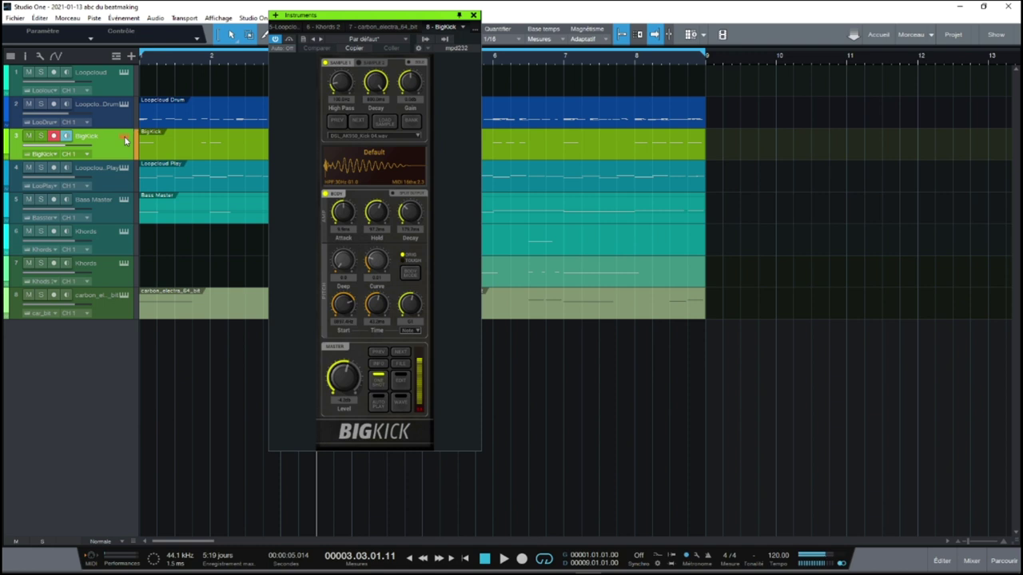
pyautogui.click(410, 128)
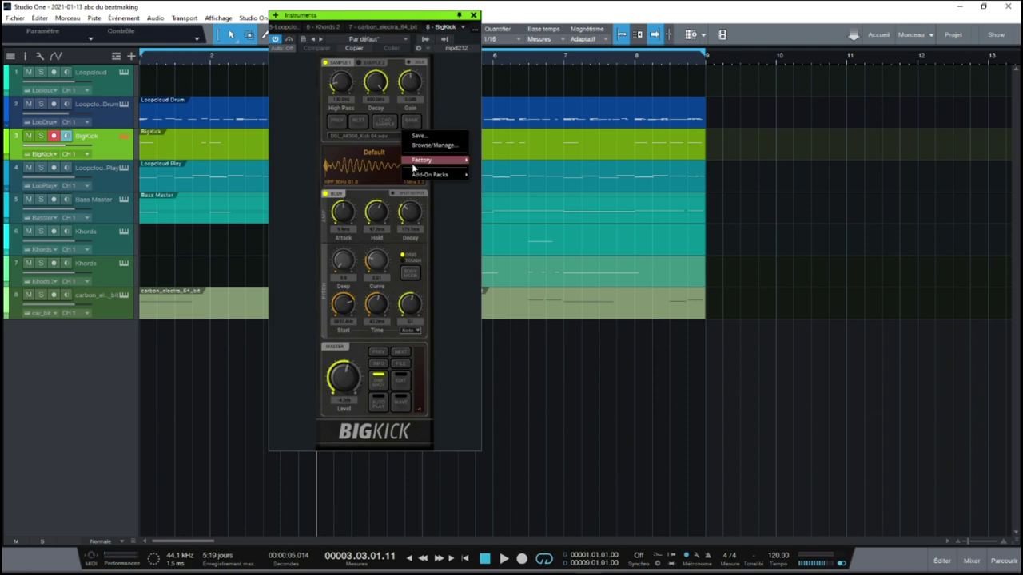
pyautogui.moveTo(412, 163)
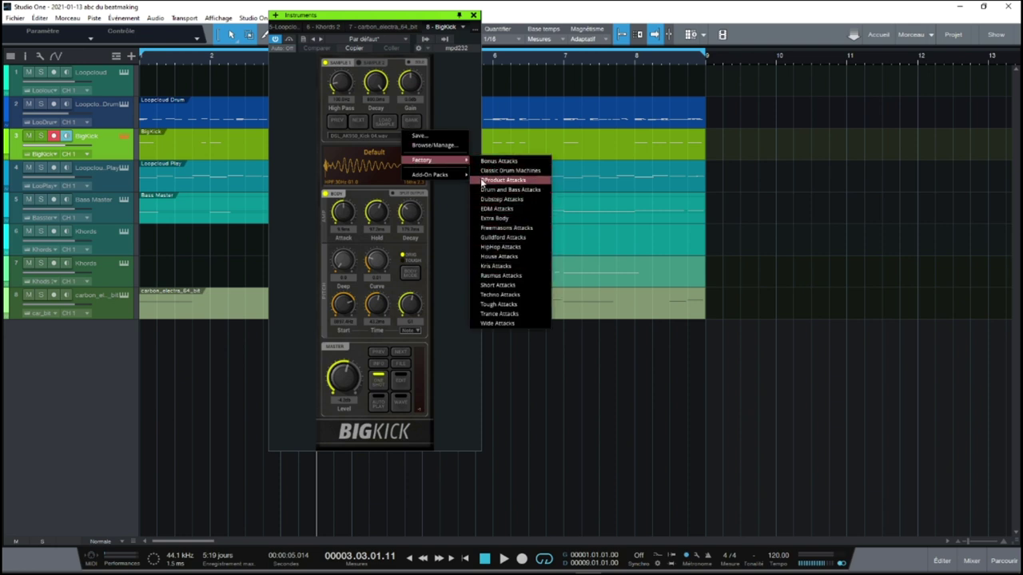
pyautogui.moveTo(455, 176)
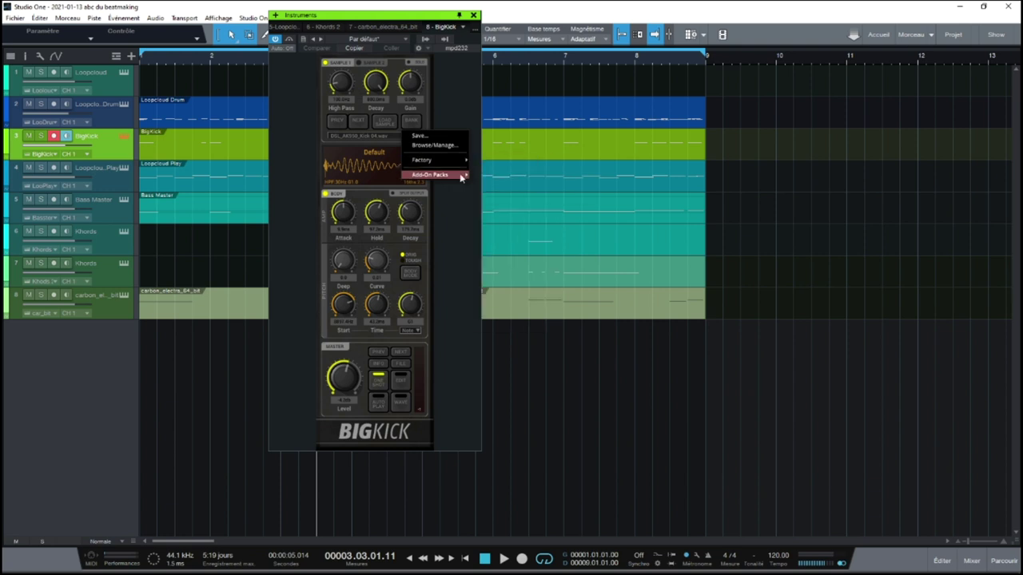
pyautogui.moveTo(510, 179)
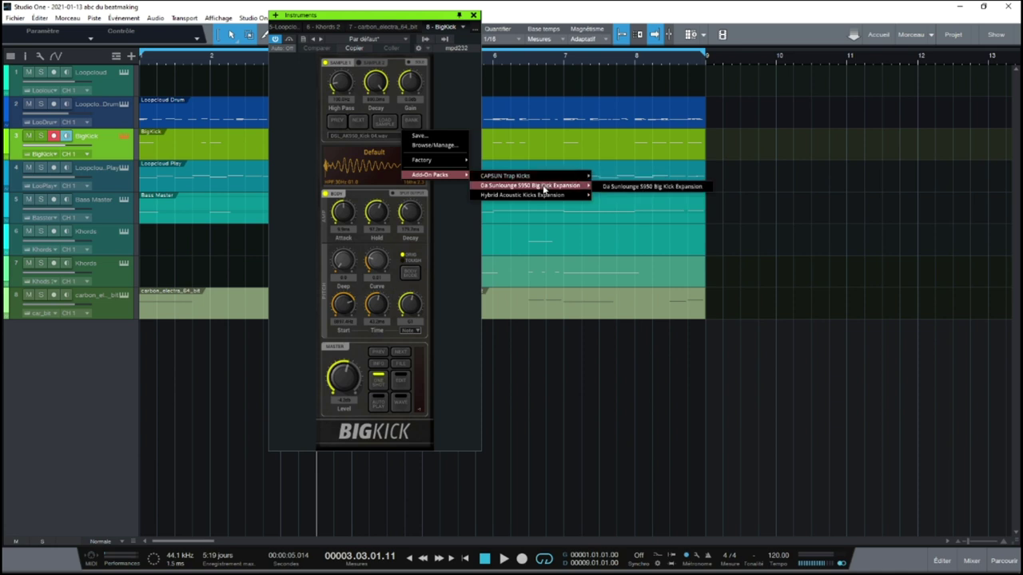
pyautogui.moveTo(539, 200)
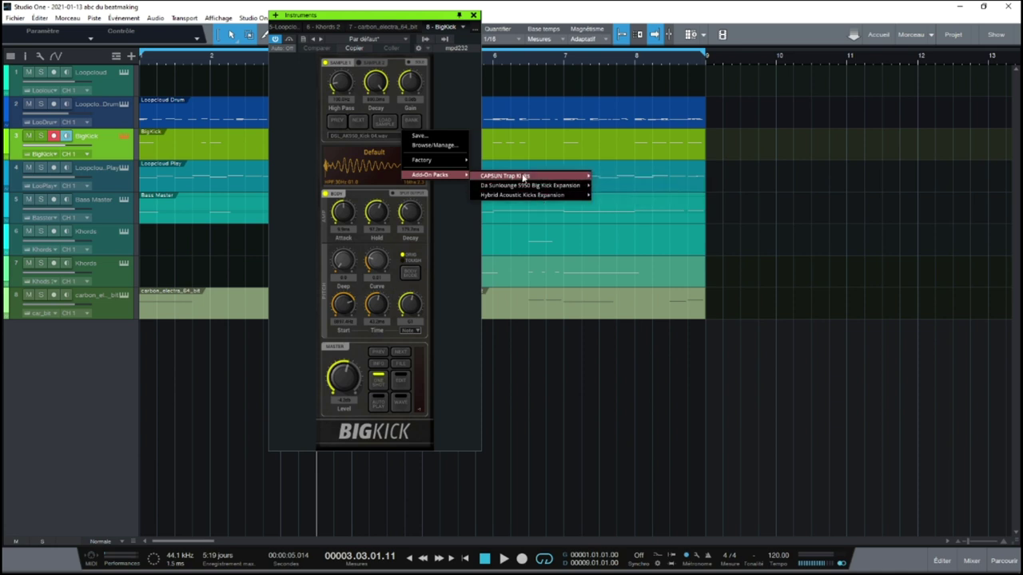
pyautogui.click(440, 114)
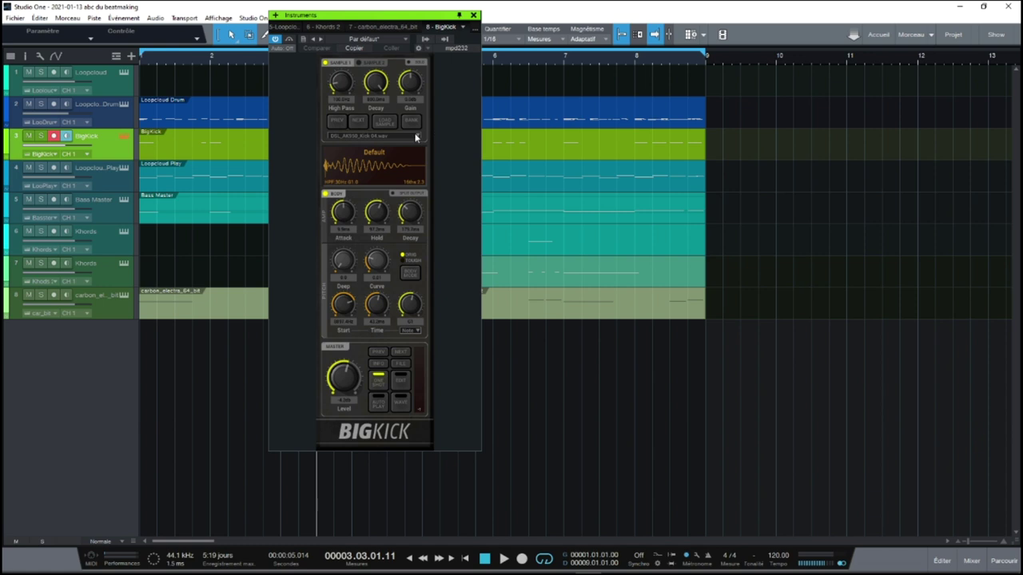
# - Look through BigKick's full kick sample list without loading another sample, and close the instrument
pyautogui.click(418, 138)
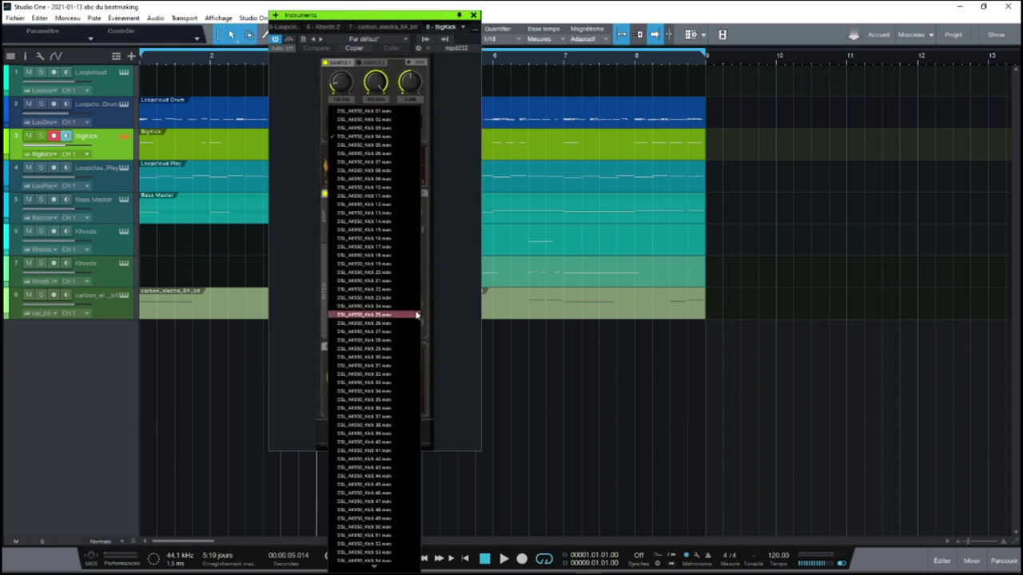
pyautogui.scroll(-5, 400, 511)
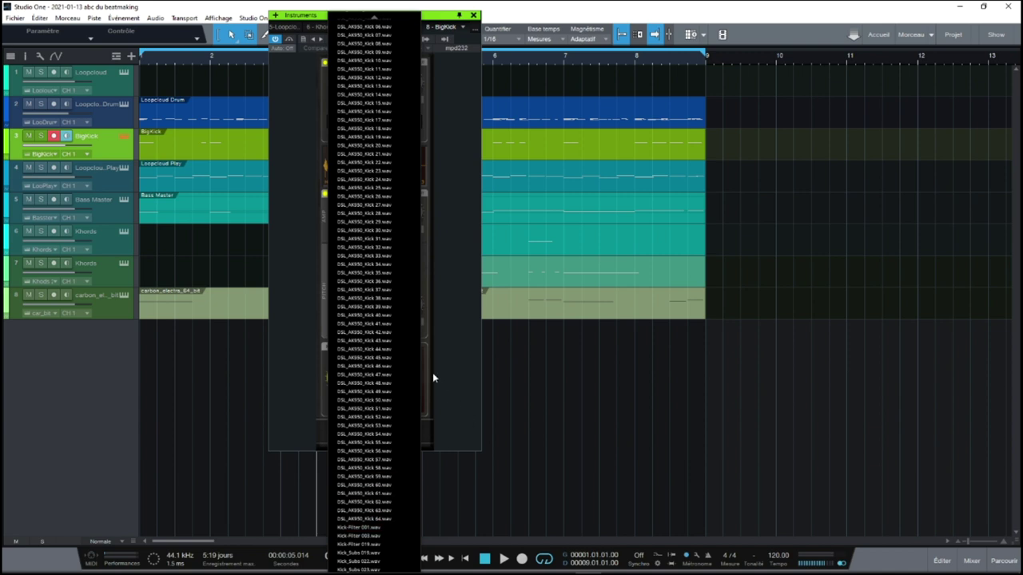
pyautogui.click(393, 90)
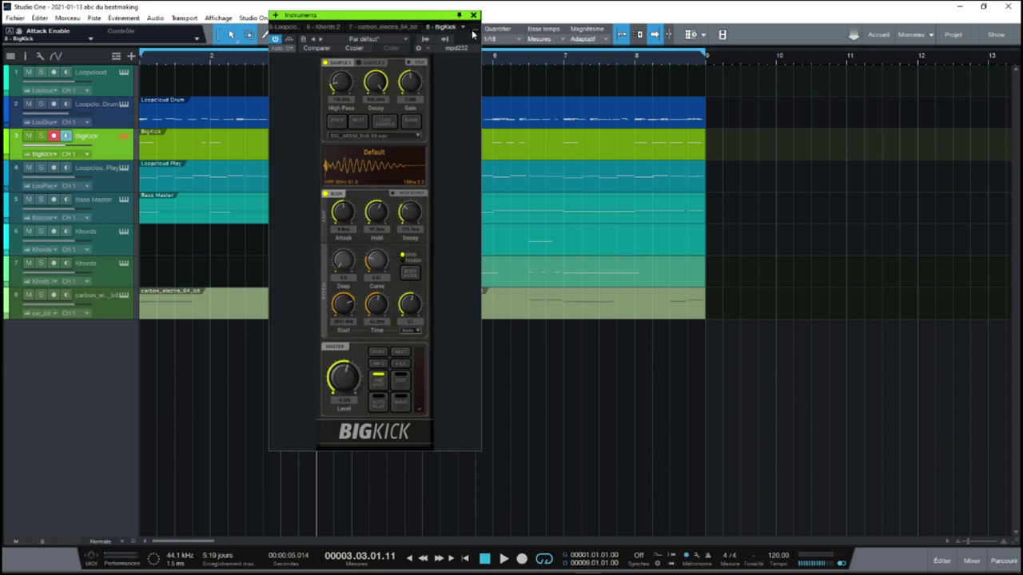
pyautogui.click(473, 14)
# - Open the Bass Master instrument of track 5, select that track to try its sound, and close the instrument
pyautogui.click(123, 200)
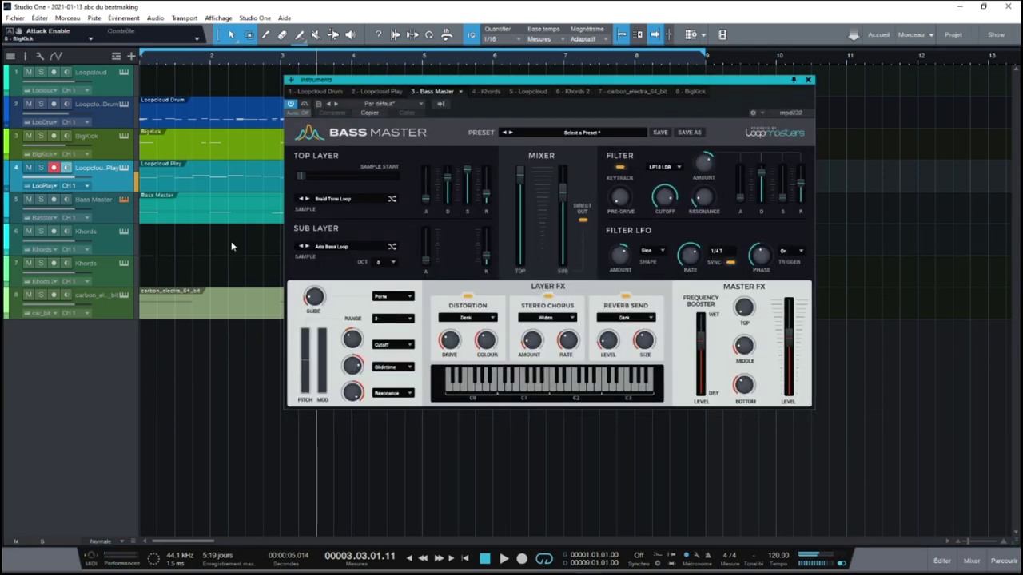
pyautogui.click(116, 218)
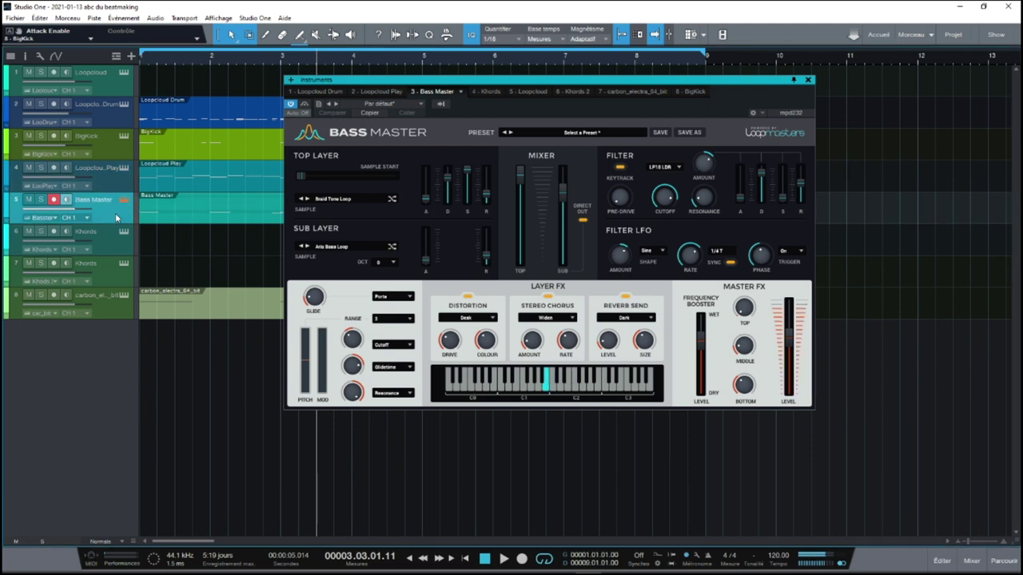
pyautogui.click(809, 82)
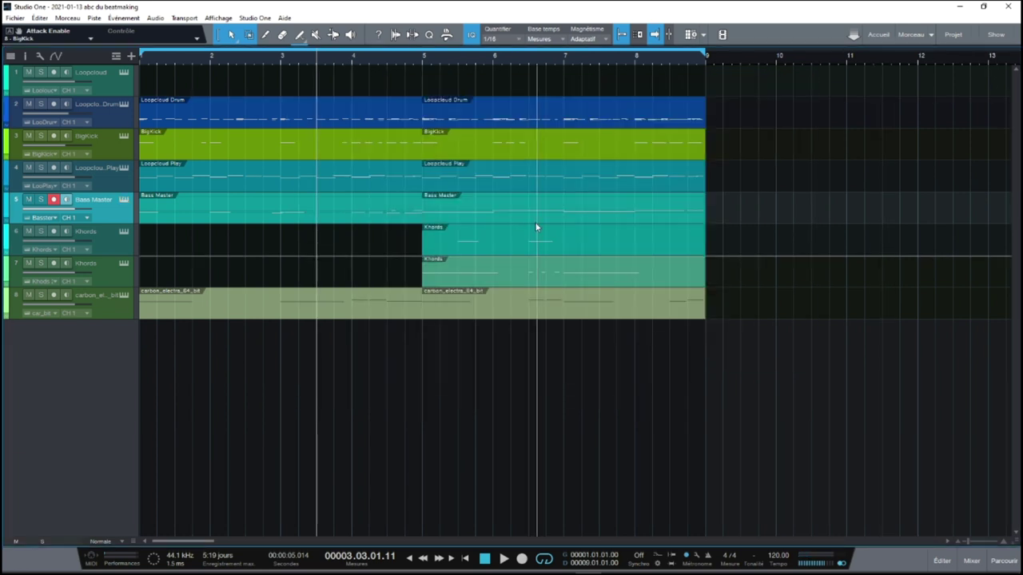
# - Open the Khords instrument of track 6, select that track to try its sound, and close the instrument
pyautogui.click(124, 232)
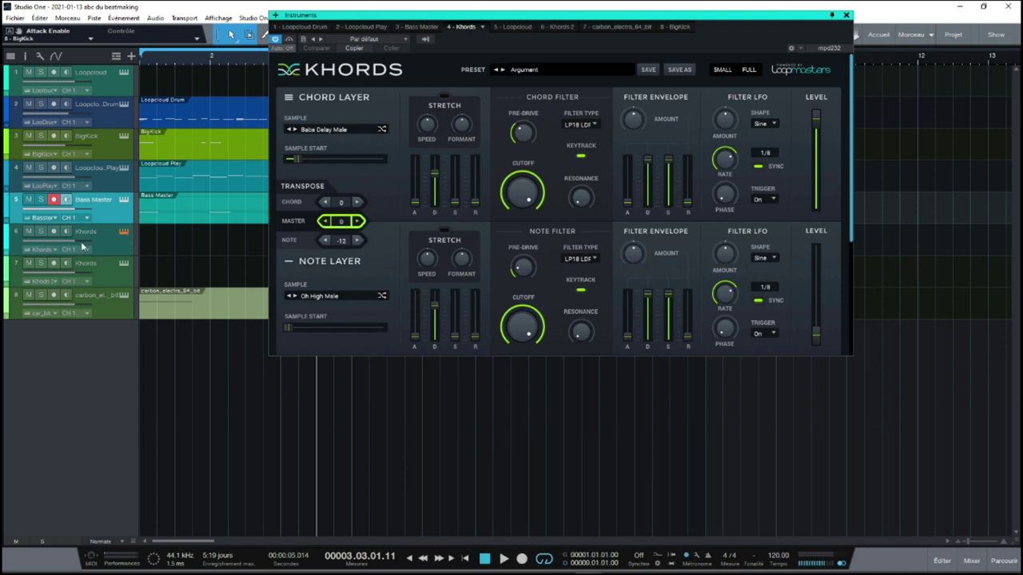
pyautogui.click(108, 245)
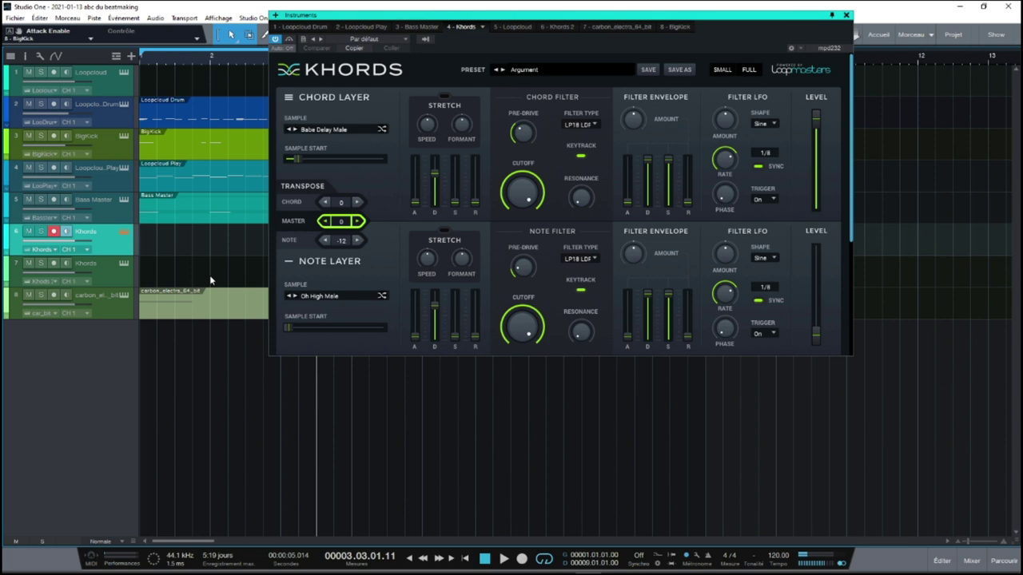
pyautogui.click(846, 16)
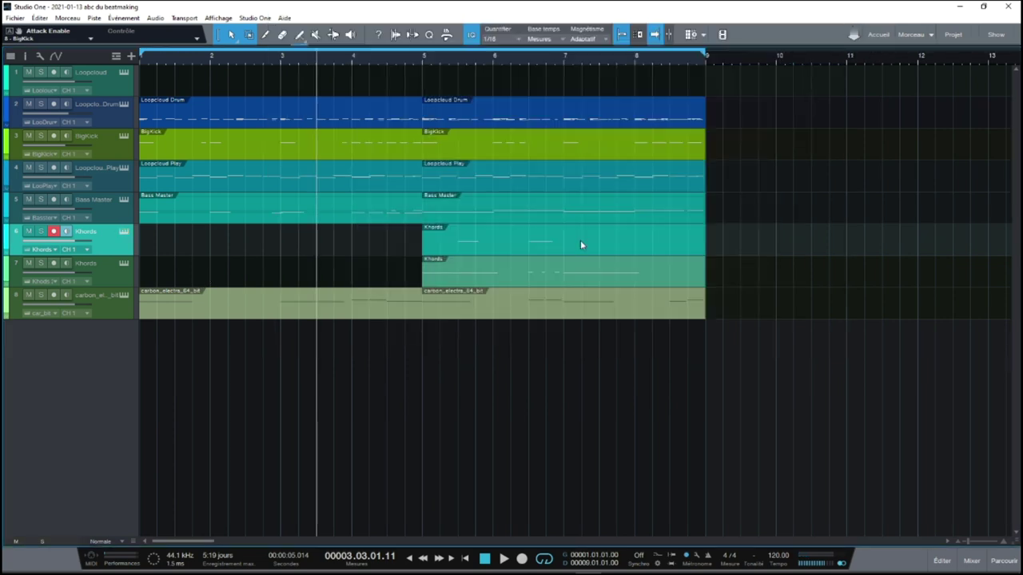
# - Select the second Khords track, track 7, and view its instrument before closing it
pyautogui.click(122, 270)
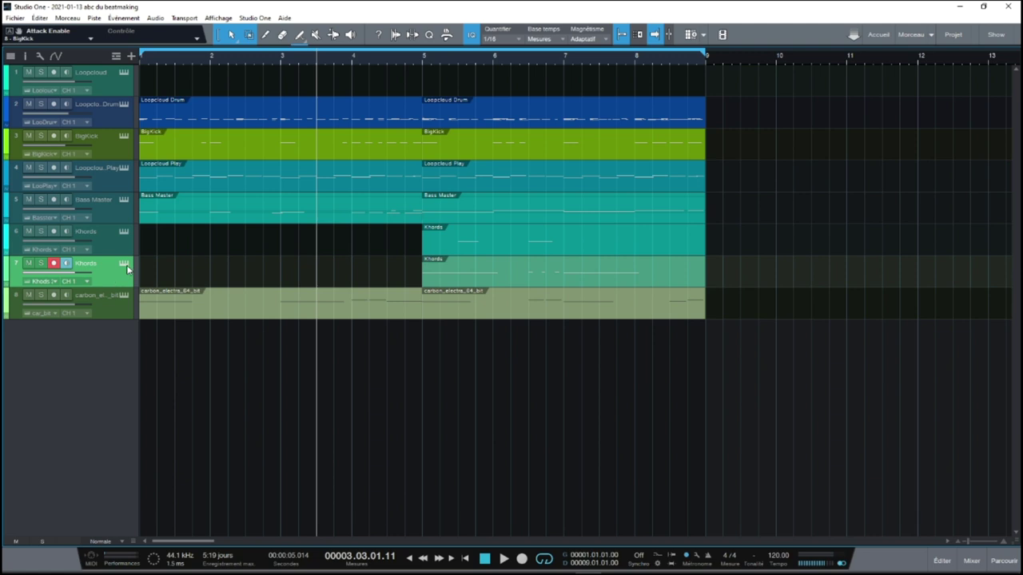
pyautogui.click(125, 264)
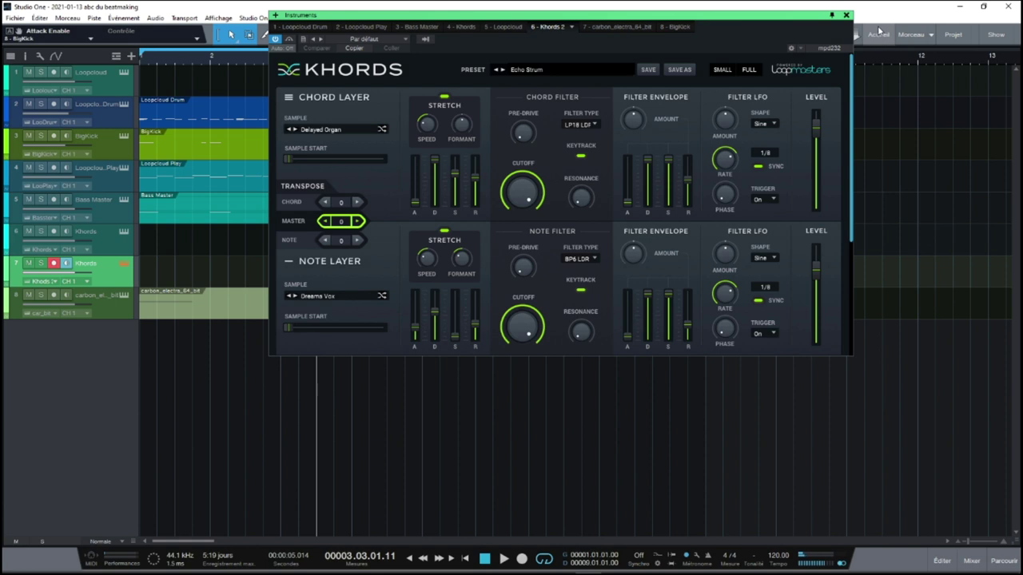
pyautogui.click(847, 15)
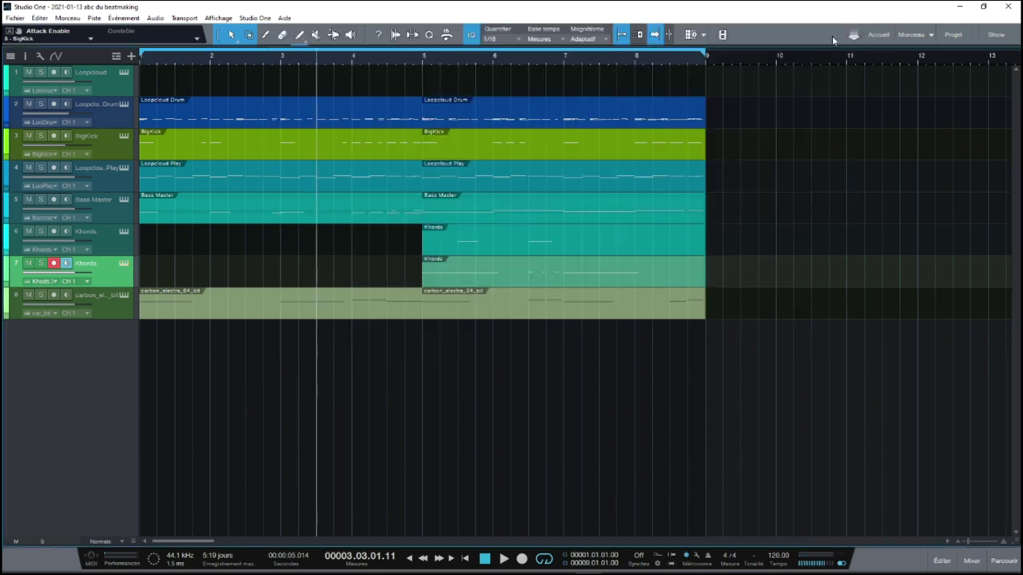
# - Open the Carbon Electra instrument of track 8, select that track to try its sound, and close the instrument
pyautogui.click(124, 296)
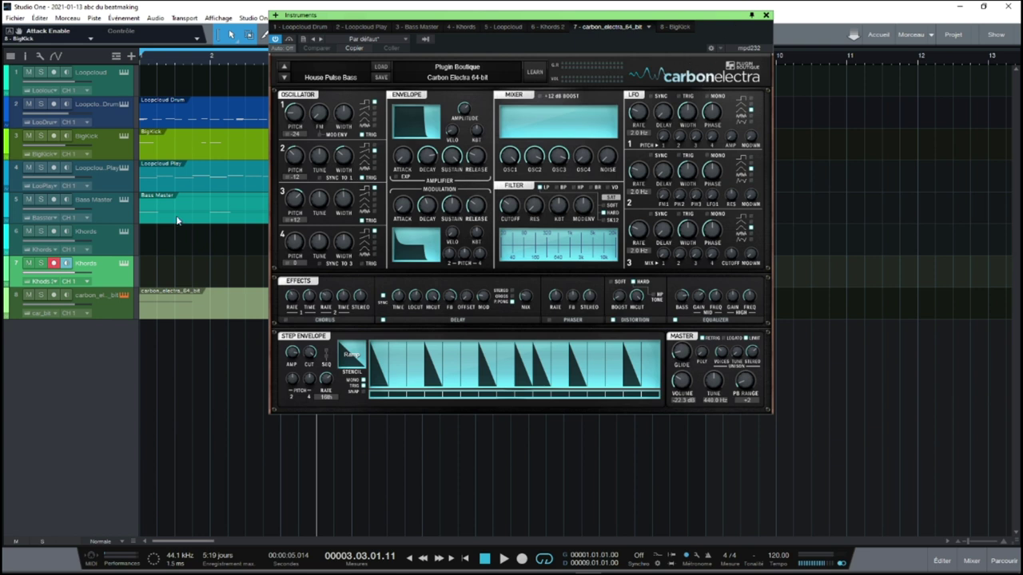
pyautogui.click(108, 308)
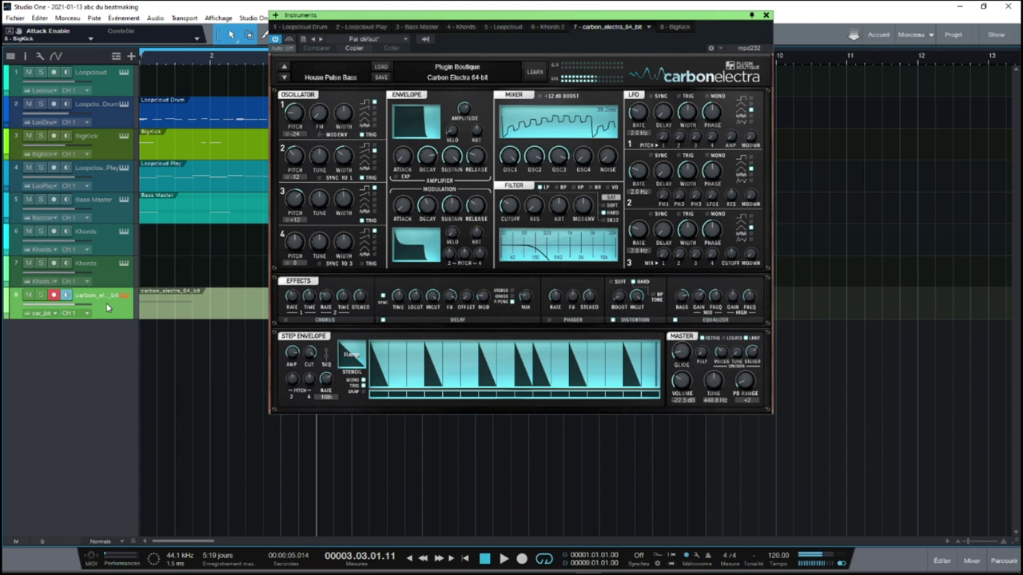
pyautogui.click(766, 16)
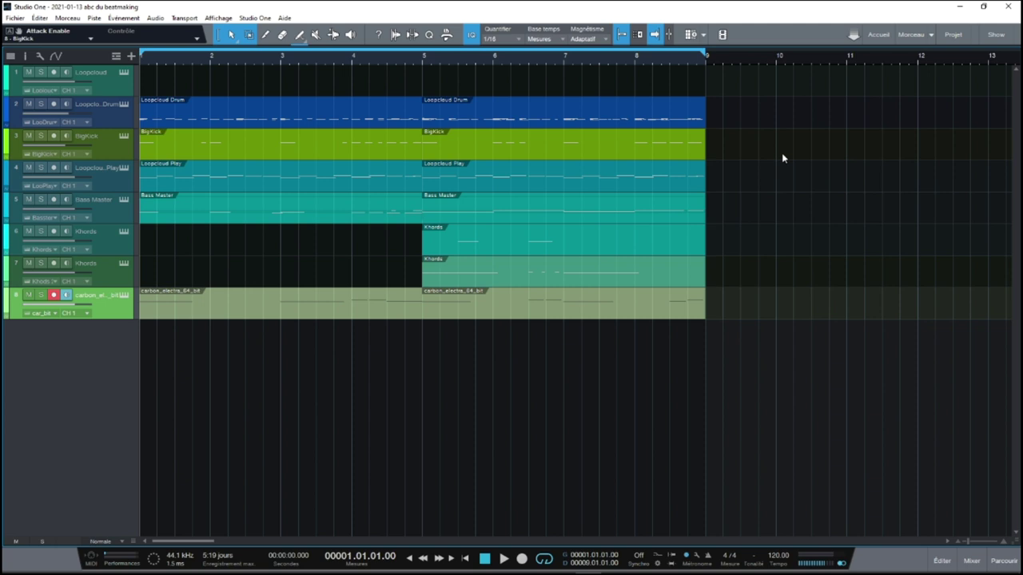
# - Play the song from the start and solo the Loopcloud Drum, BigKick and Loopcloud Play tracks one after another
pyautogui.press('space')
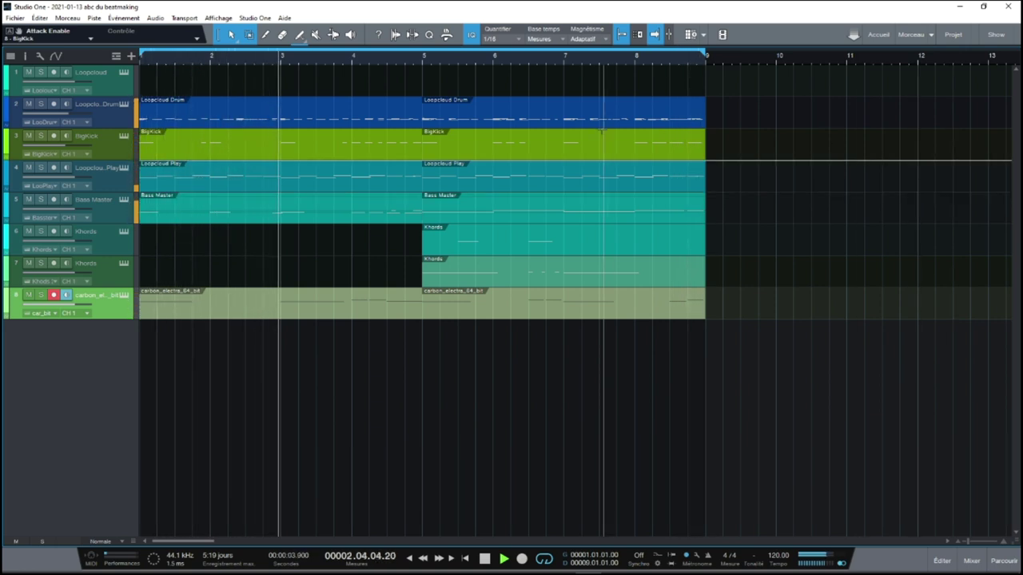
pyautogui.click(41, 105)
pyautogui.click(41, 137)
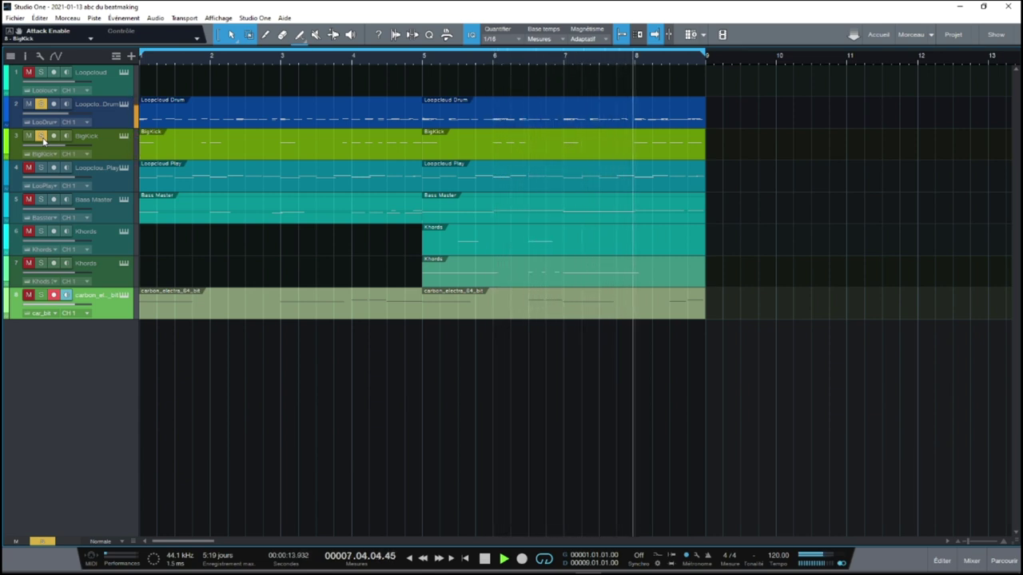
pyautogui.click(41, 168)
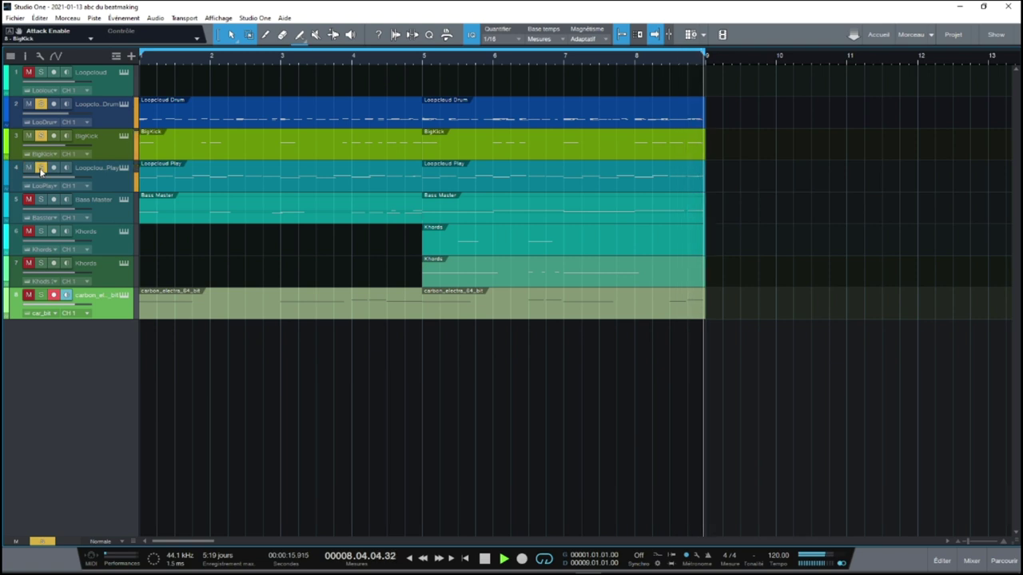
# - Show the Loopcloud Play instrument in its Easy view, and solo the Bass Master track with its instrument open
pyautogui.click(124, 167)
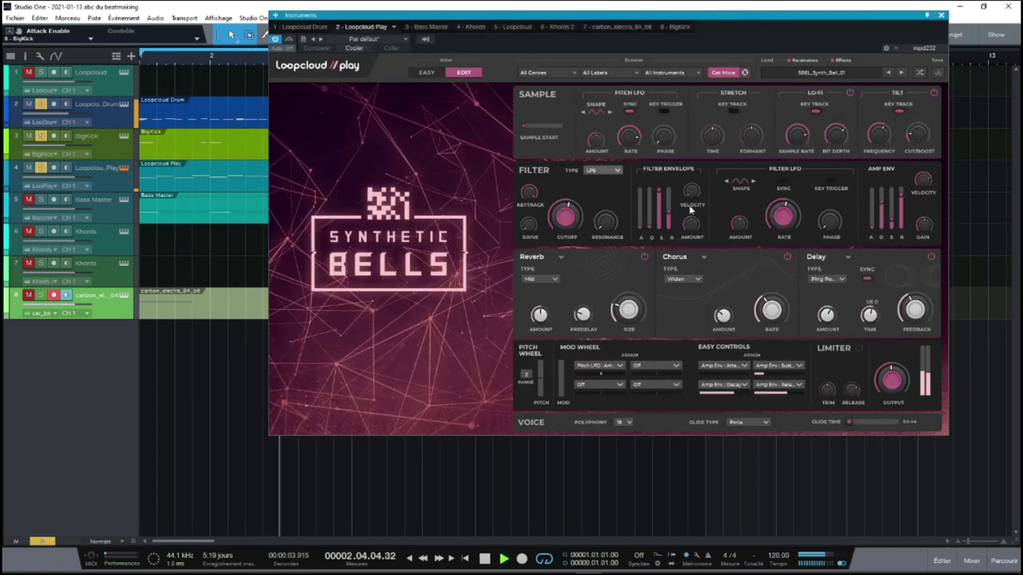
pyautogui.click(426, 73)
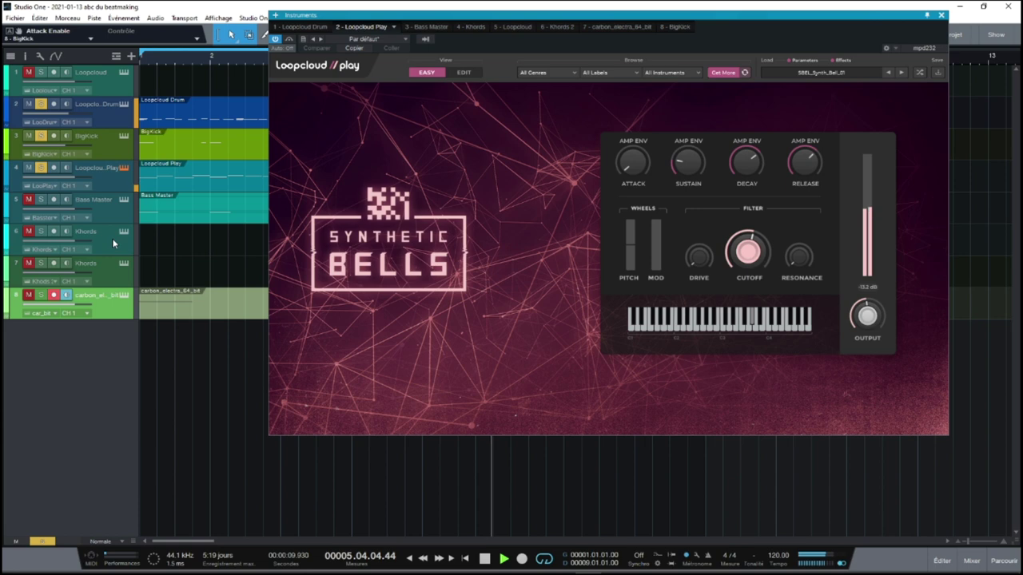
pyautogui.click(82, 206)
pyautogui.click(40, 200)
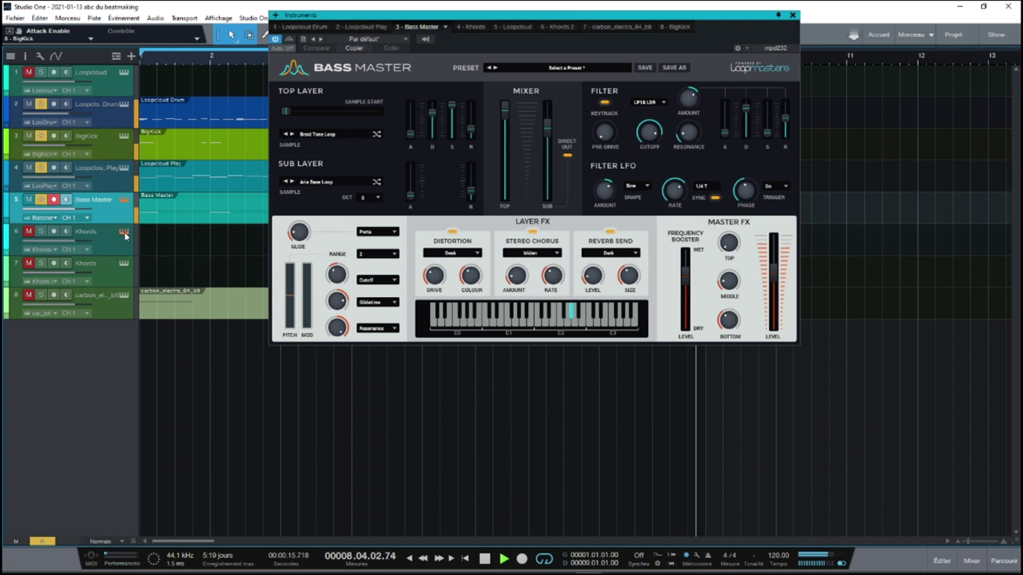
# - Solo track 6 with its Khords instrument shown full size, and shorten the loop to start at bar 5
pyautogui.click(124, 232)
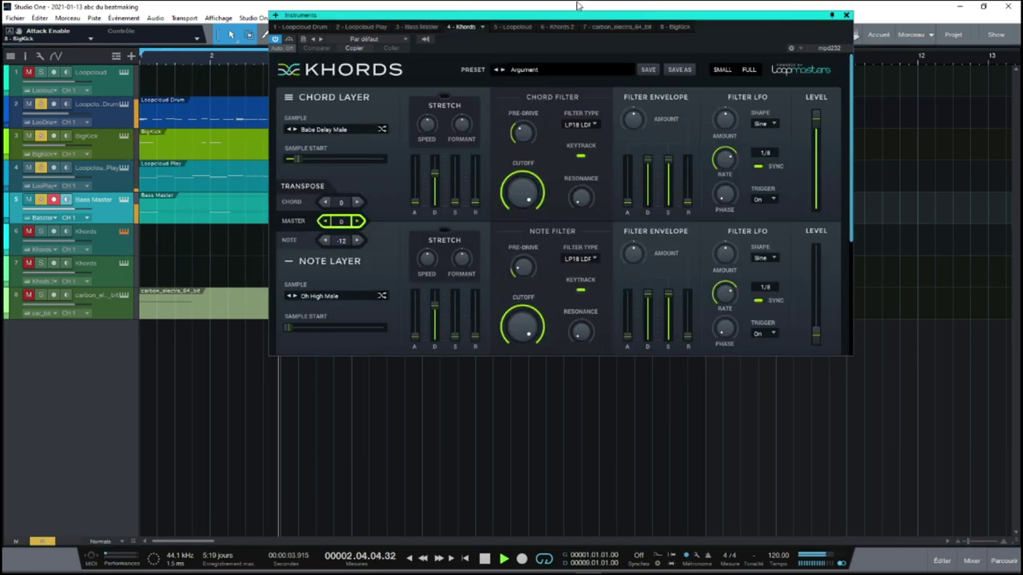
pyautogui.moveTo(573, 17); pyautogui.dragTo(695, 118)
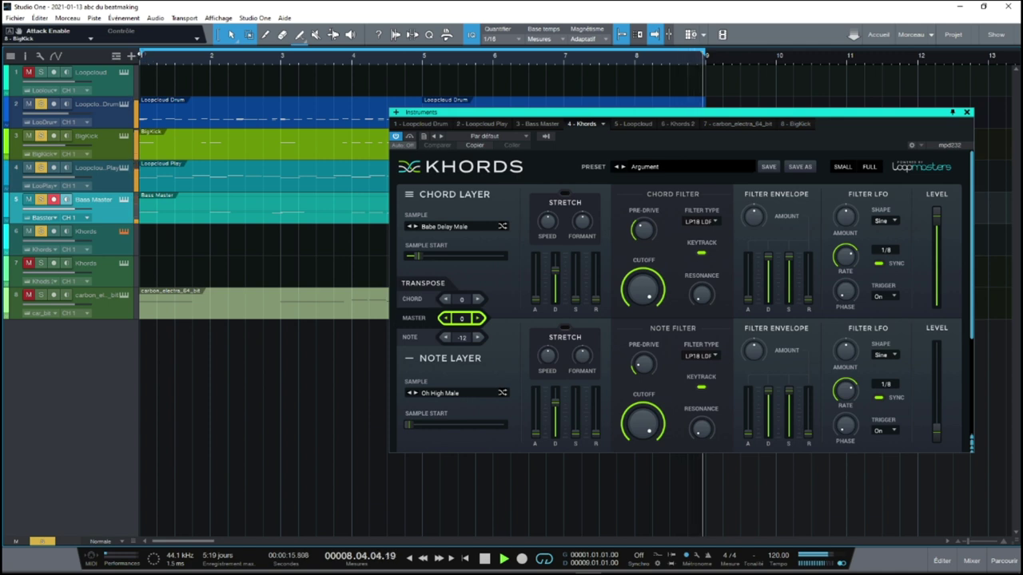
pyautogui.moveTo(141, 53); pyautogui.dragTo(424, 53)
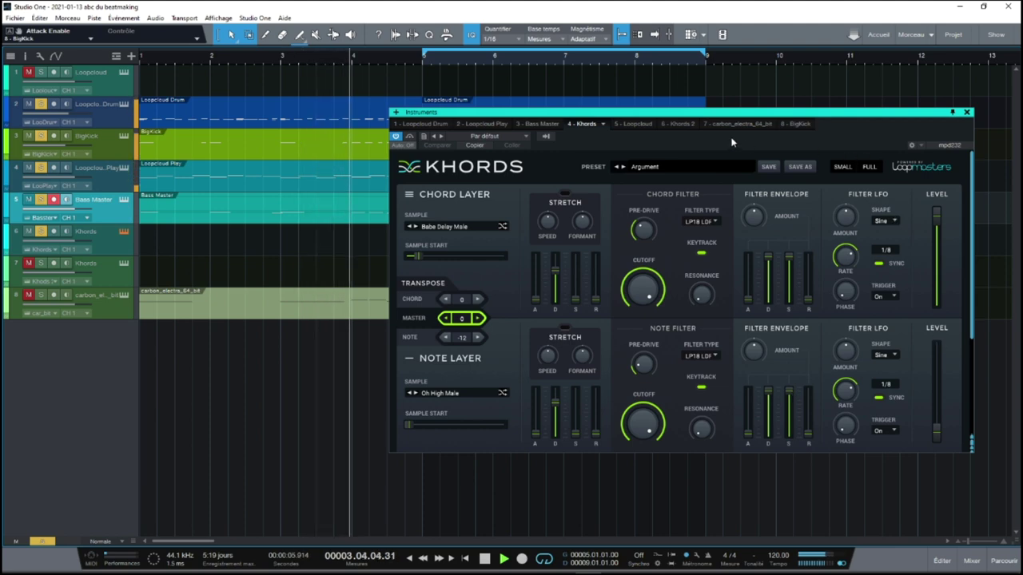
pyautogui.click(870, 167)
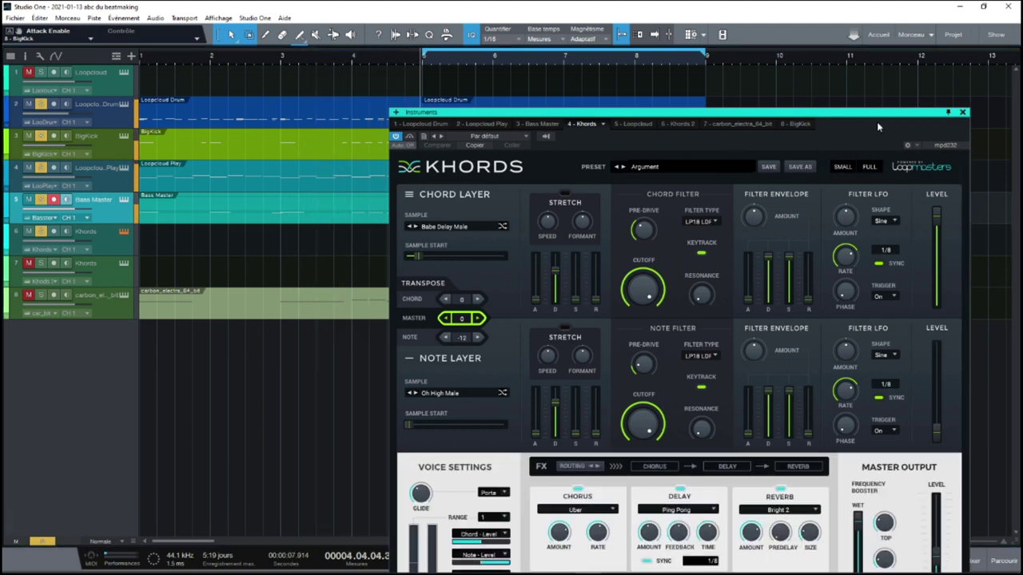
pyautogui.moveTo(873, 118); pyautogui.dragTo(879, 22)
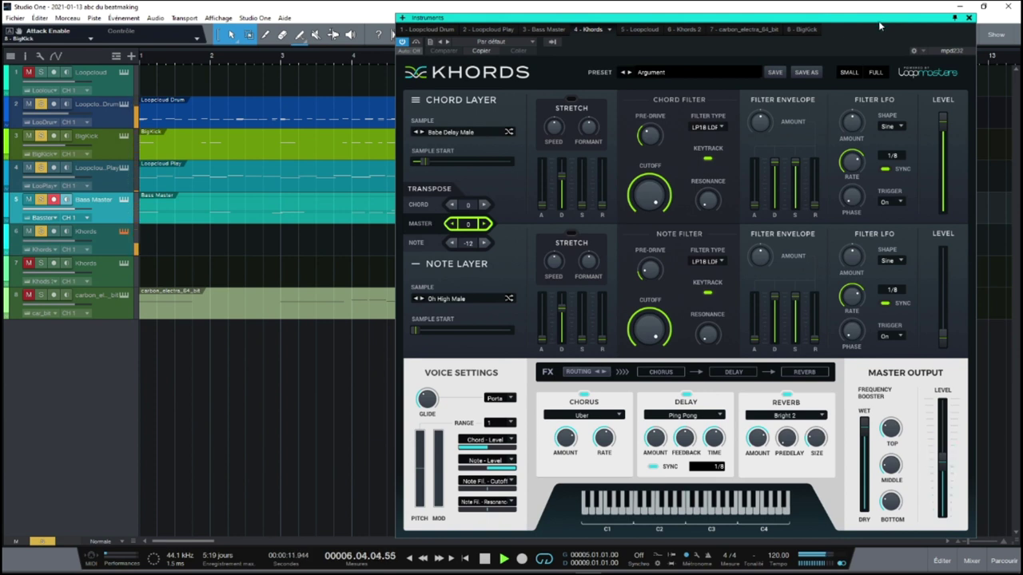
# - Solo the second Khords track, track 7, and open its instrument
pyautogui.click(41, 264)
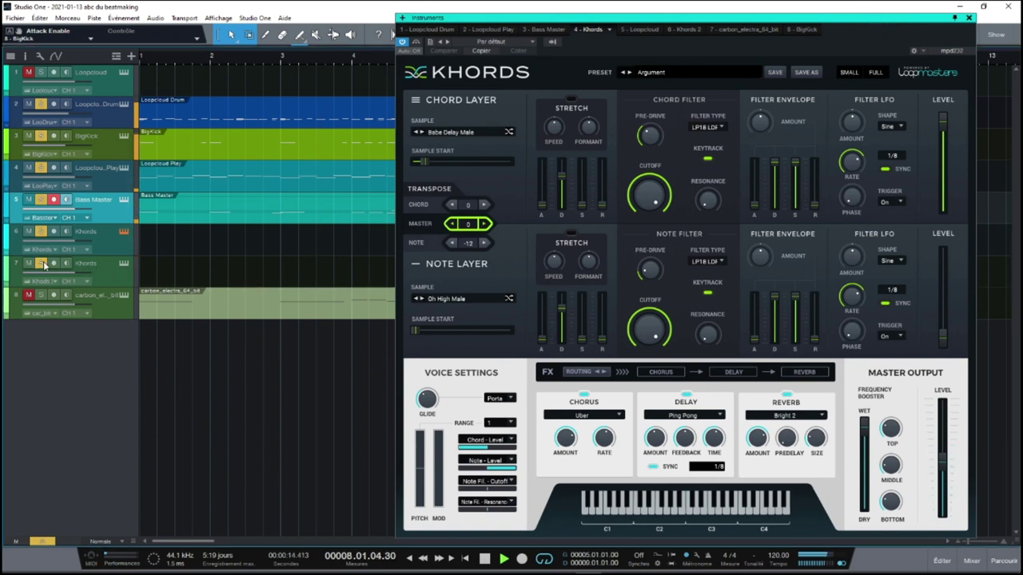
pyautogui.click(124, 264)
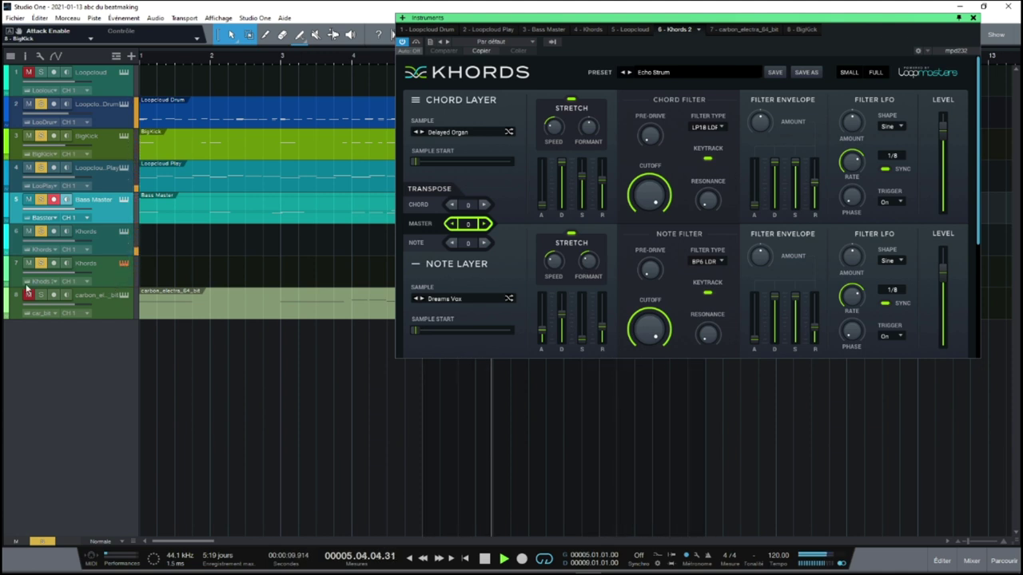
# - Open the Carbon Electra instrument of track 8, solo the track, and close the instrument window after viewing it
pyautogui.click(119, 315)
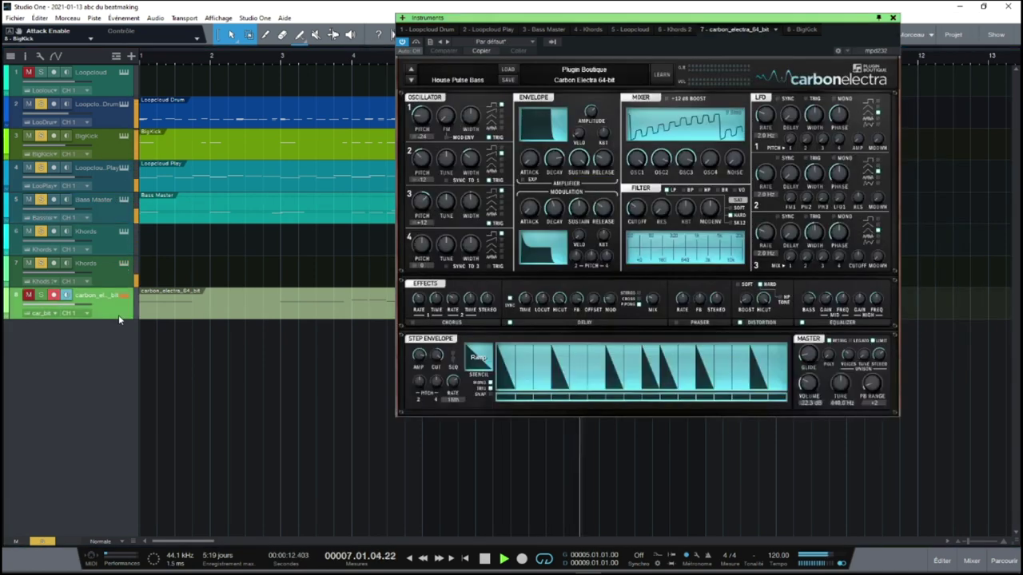
pyautogui.click(43, 296)
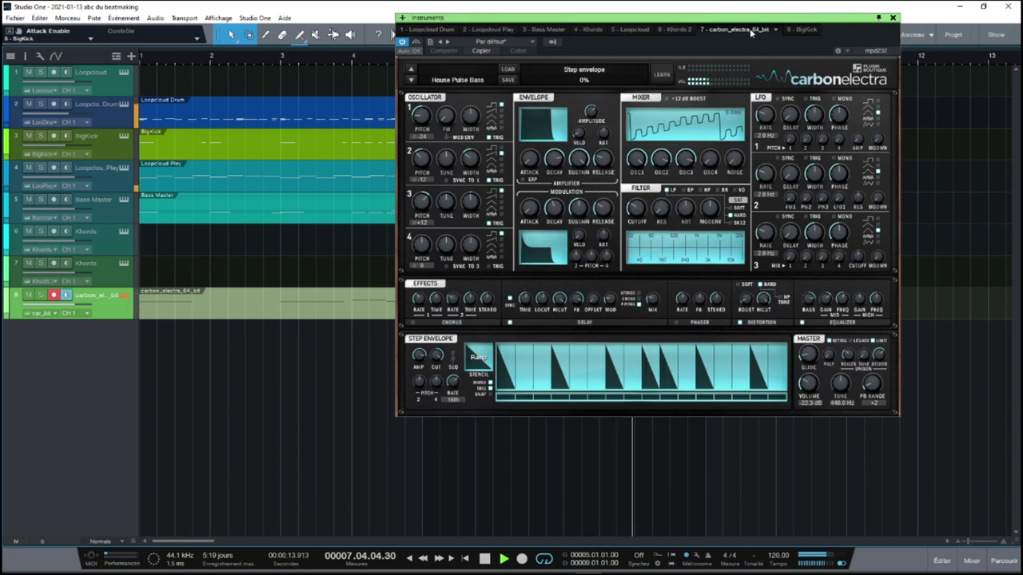
pyautogui.moveTo(760, 22); pyautogui.dragTo(804, 166)
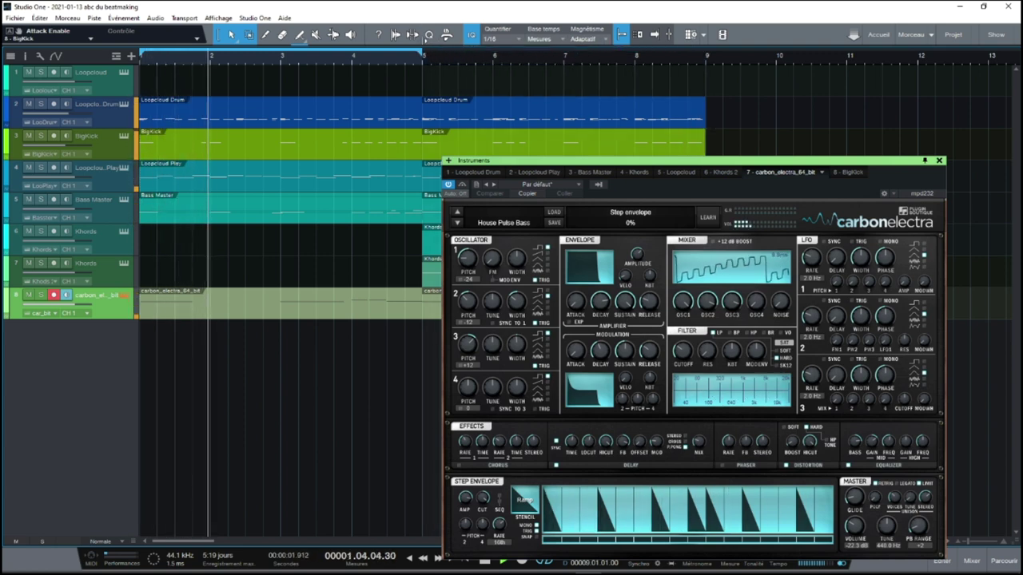
pyautogui.moveTo(887, 166); pyautogui.dragTo(909, 86)
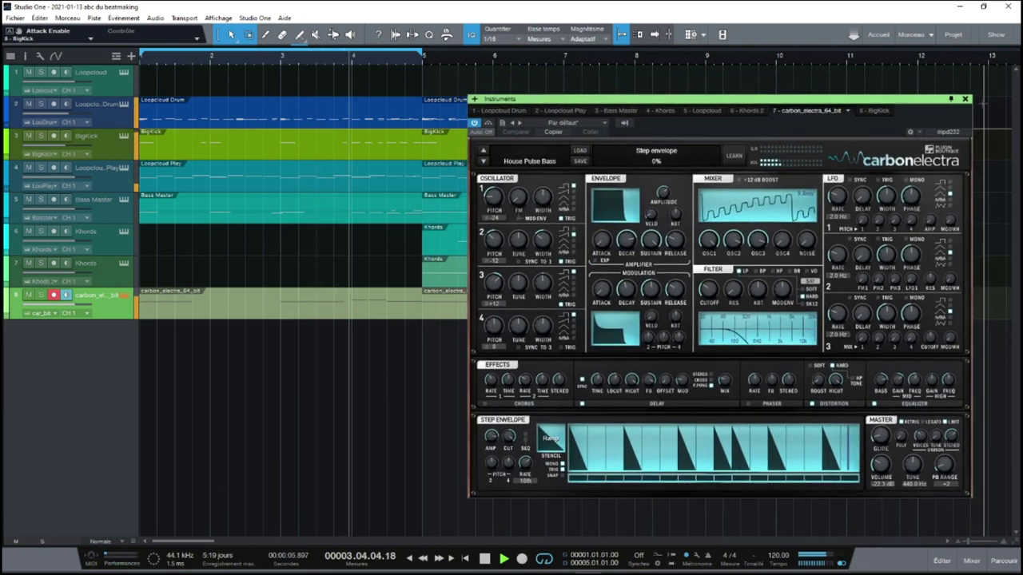
pyautogui.click(959, 82)
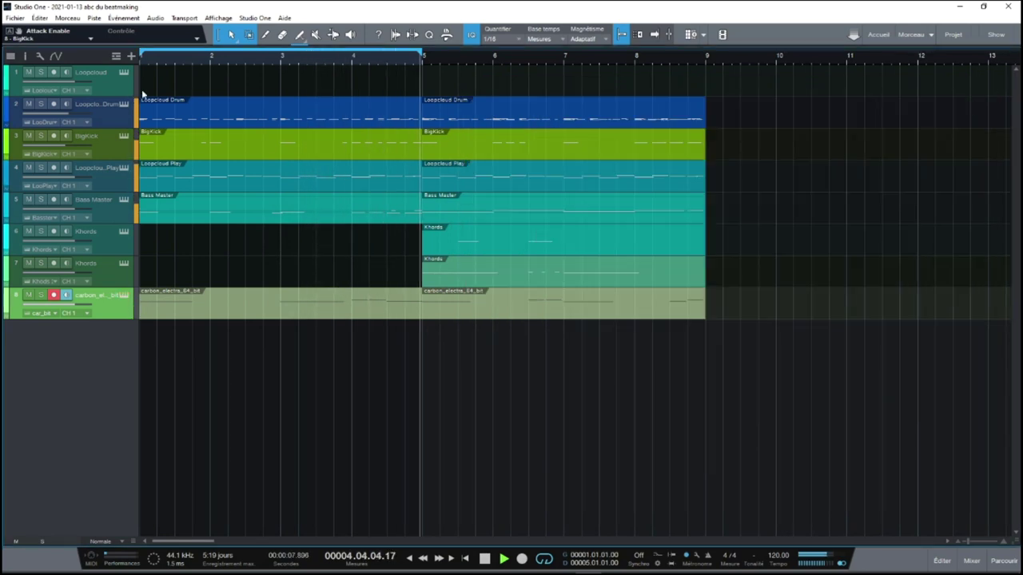
# - Open the Loopcloud Drum instrument, select the lower Kick pad, and show pattern A in its sequencer
pyautogui.click(123, 105)
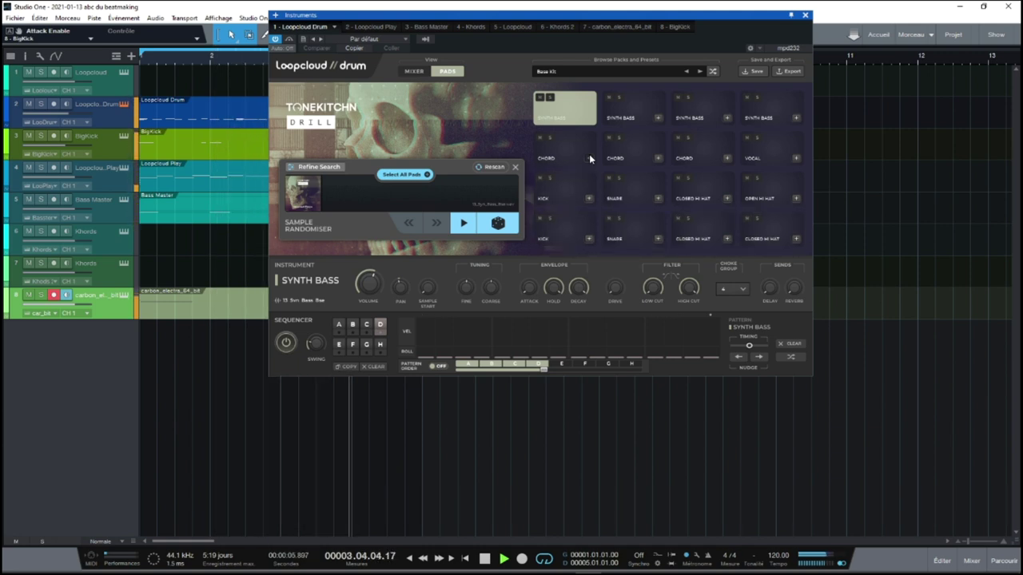
pyautogui.click(569, 232)
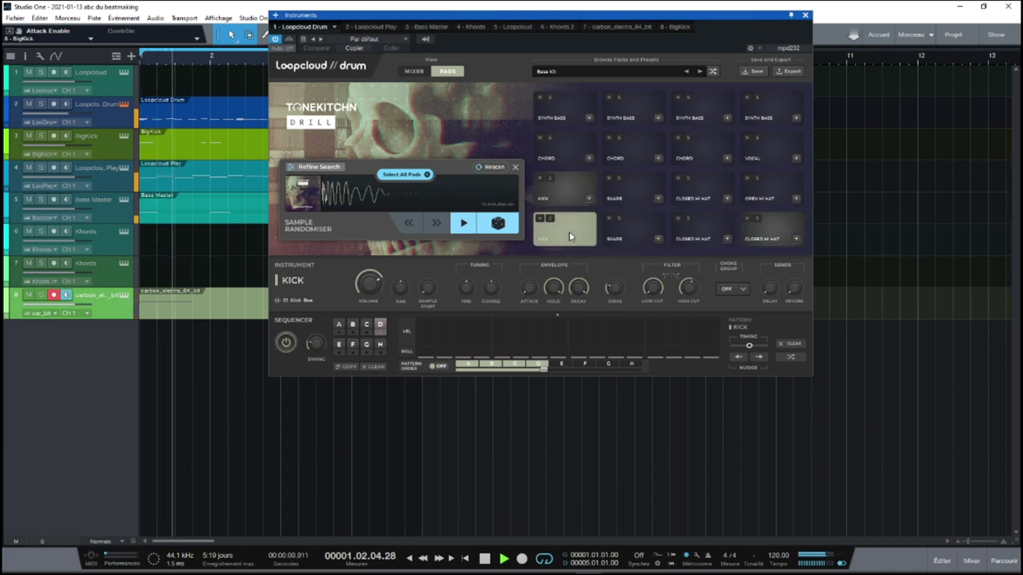
pyautogui.click(339, 324)
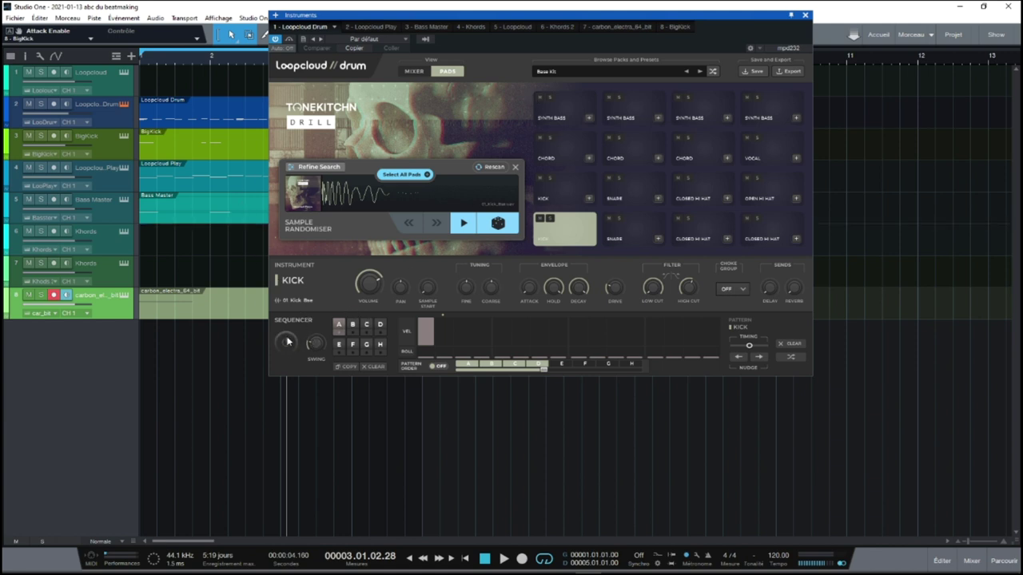
# - Play the Loopcloud Drum track soloed, show the lower Closed Hi Hat pad's sequence, and toggle the pattern order on and off
pyautogui.press('space')
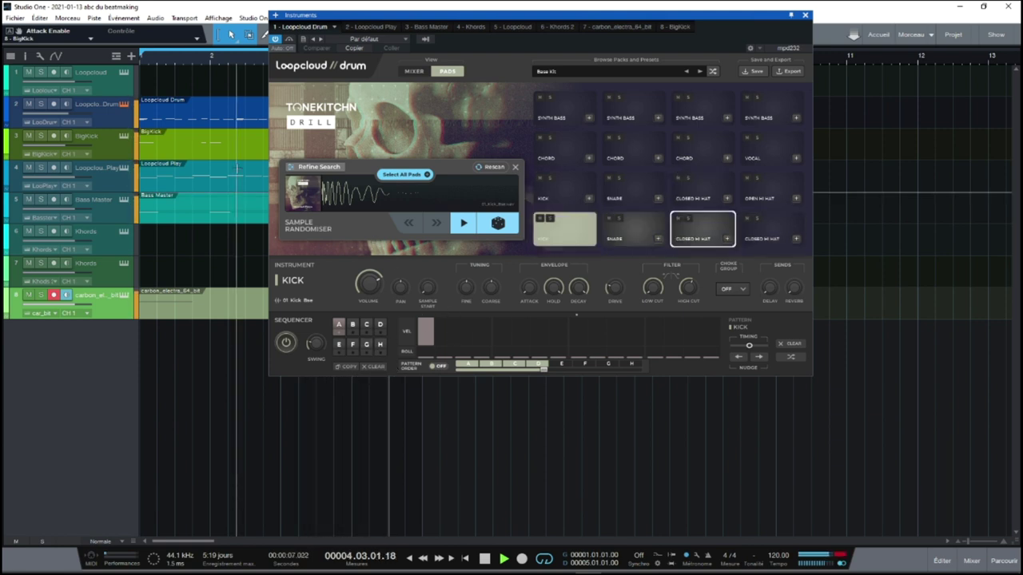
pyautogui.click(41, 104)
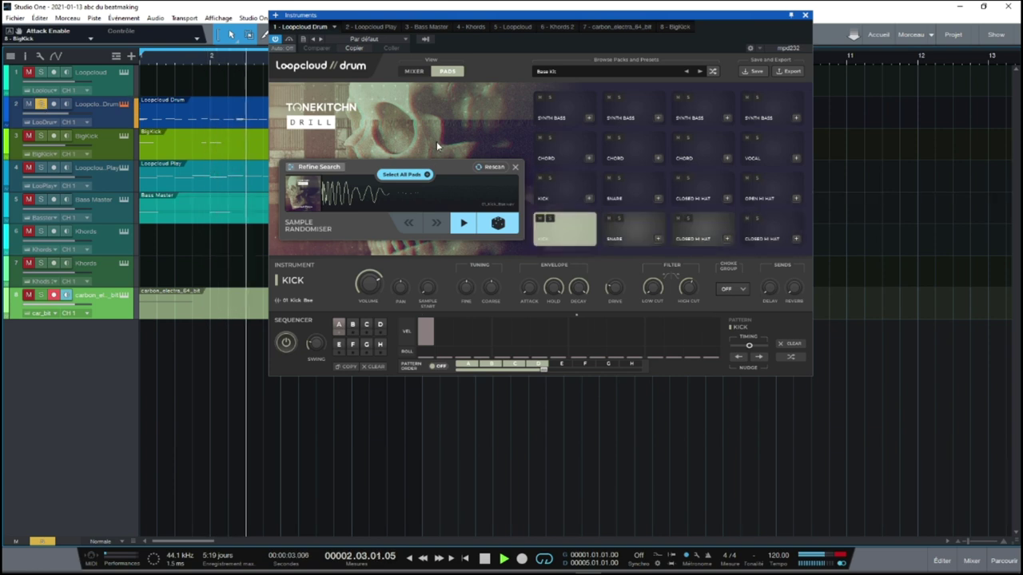
pyautogui.click(685, 229)
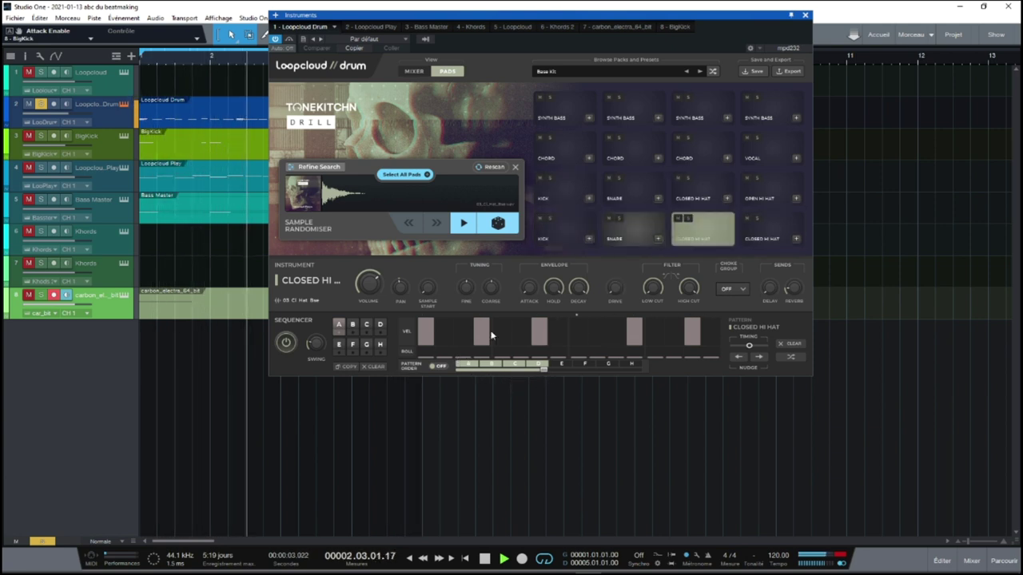
pyautogui.click(438, 369)
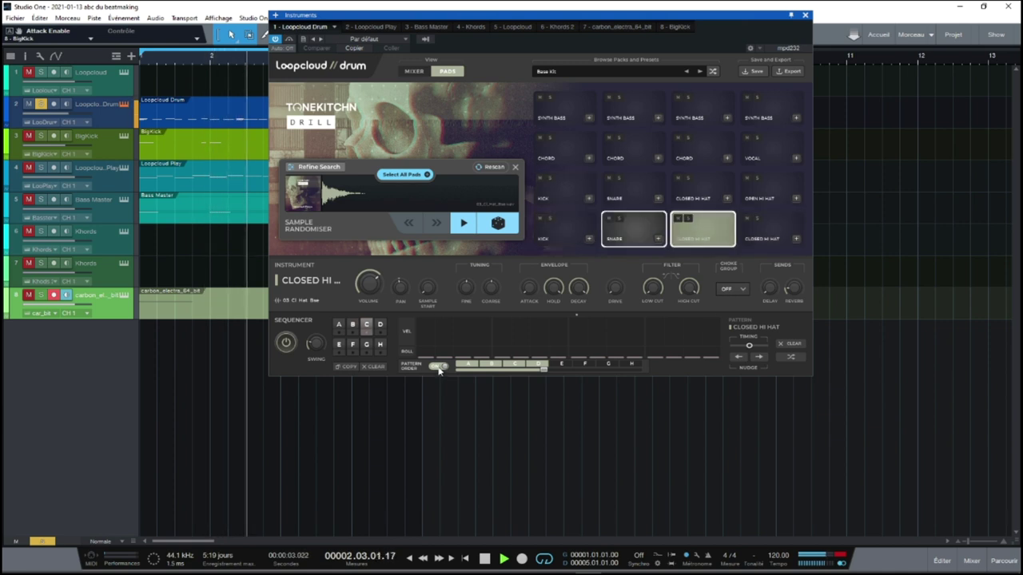
pyautogui.click(436, 366)
pyautogui.press('space')
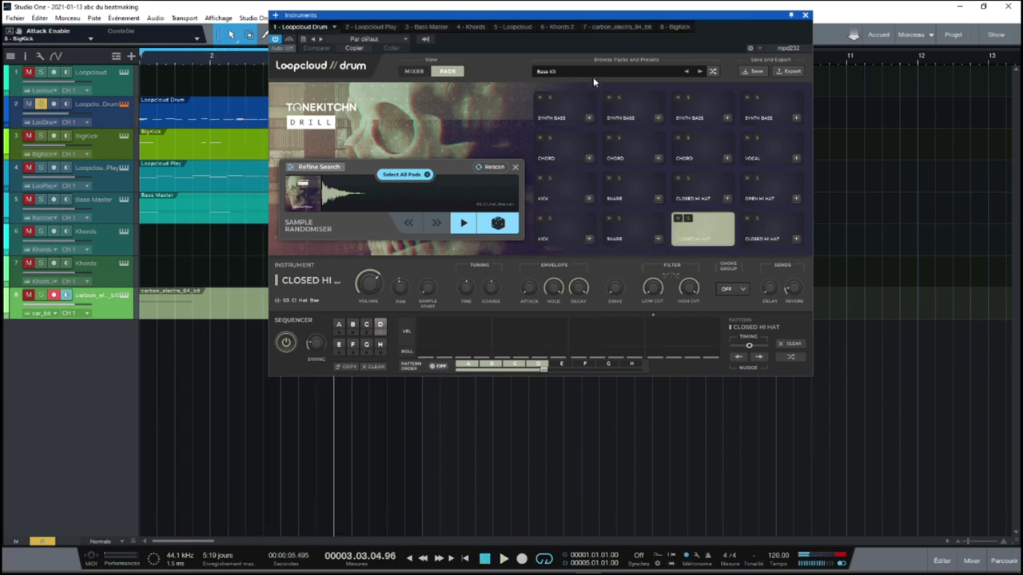
# - View the notes of the first Loopcloud Drum part in the editor without the instrument window, and close the editor
pyautogui.moveTo(681, 17); pyautogui.dragTo(792, 209)
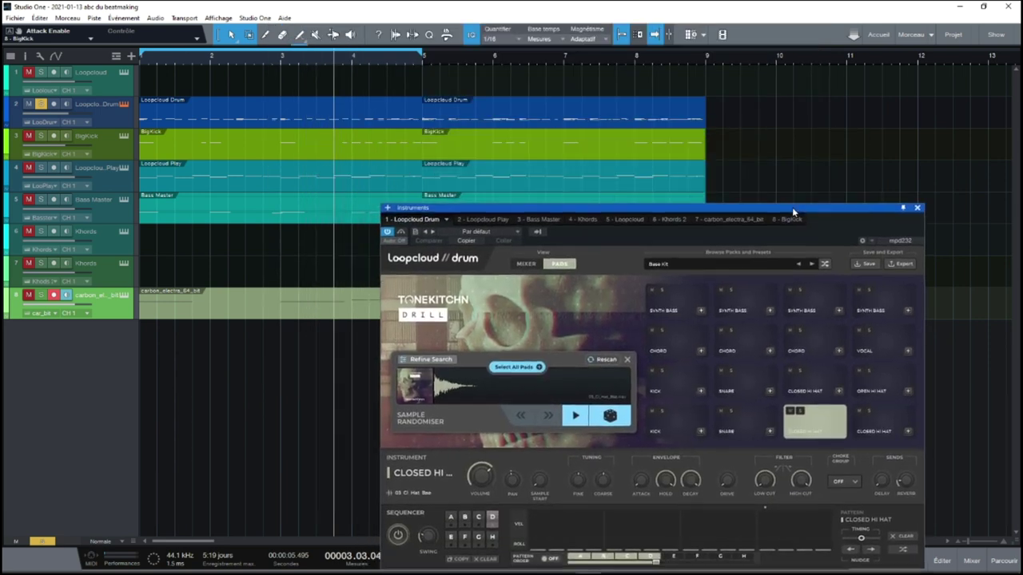
pyautogui.doubleClick(354, 126)
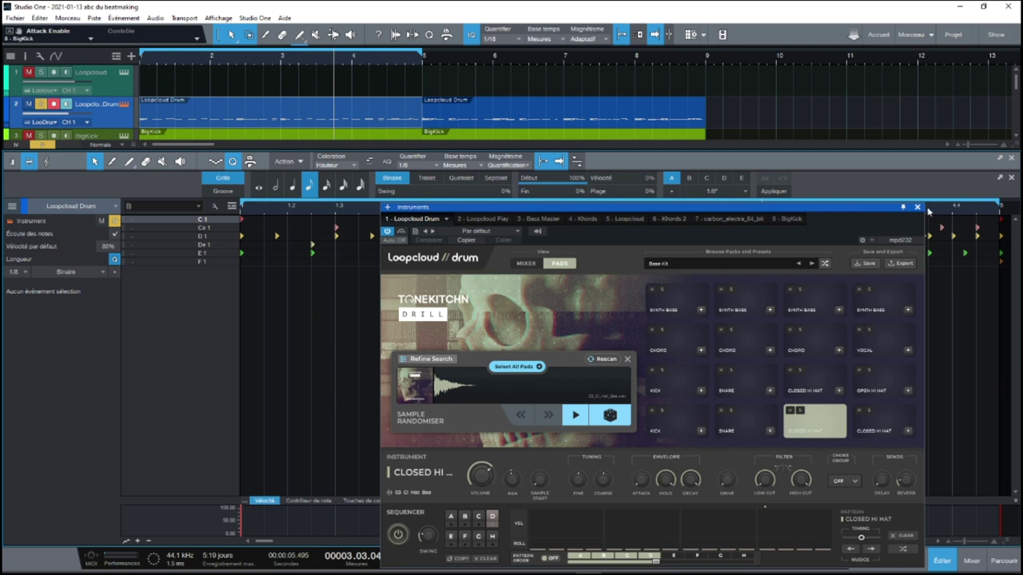
pyautogui.click(918, 207)
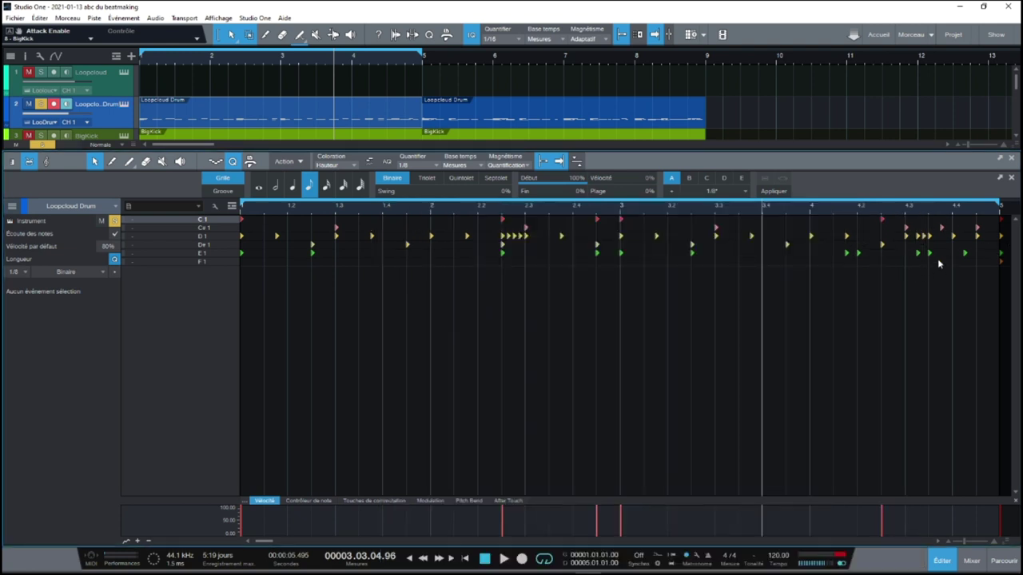
pyautogui.click(1011, 161)
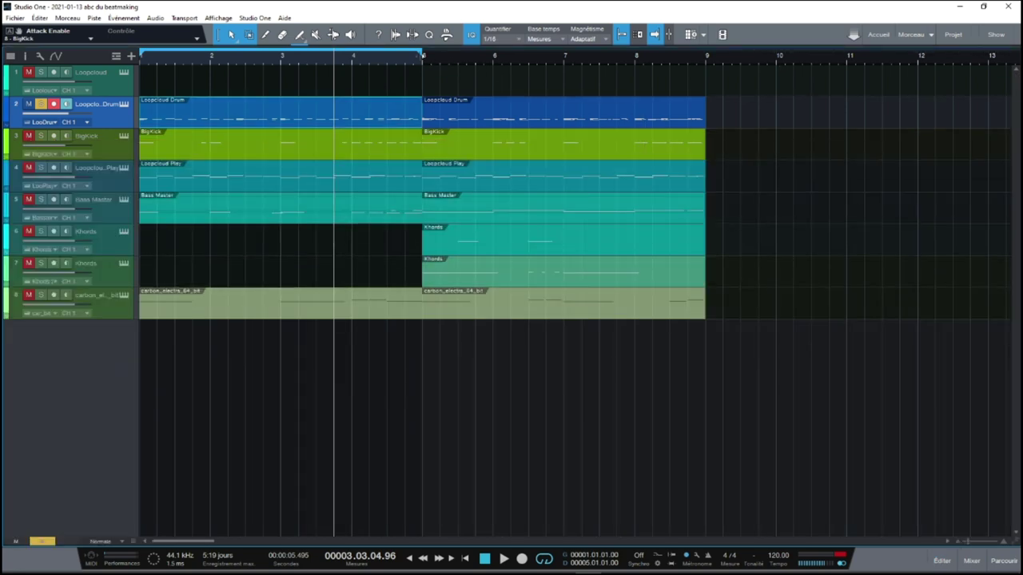
# - Extend the loop to end at bar 9, and play the song from the start with no tracks soloed or muted
pyautogui.moveTo(423, 54); pyautogui.dragTo(616, 91)
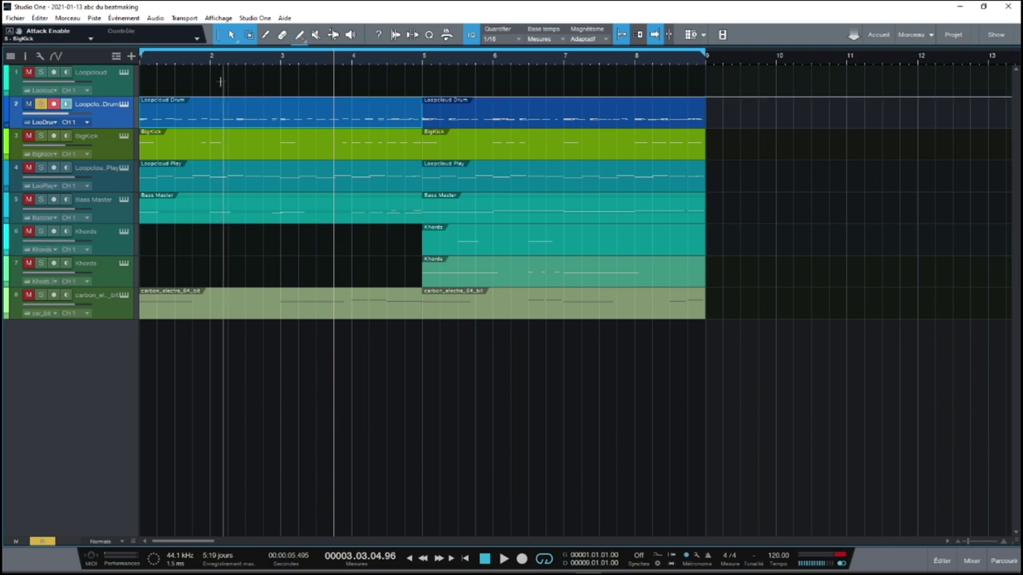
pyautogui.click(126, 107)
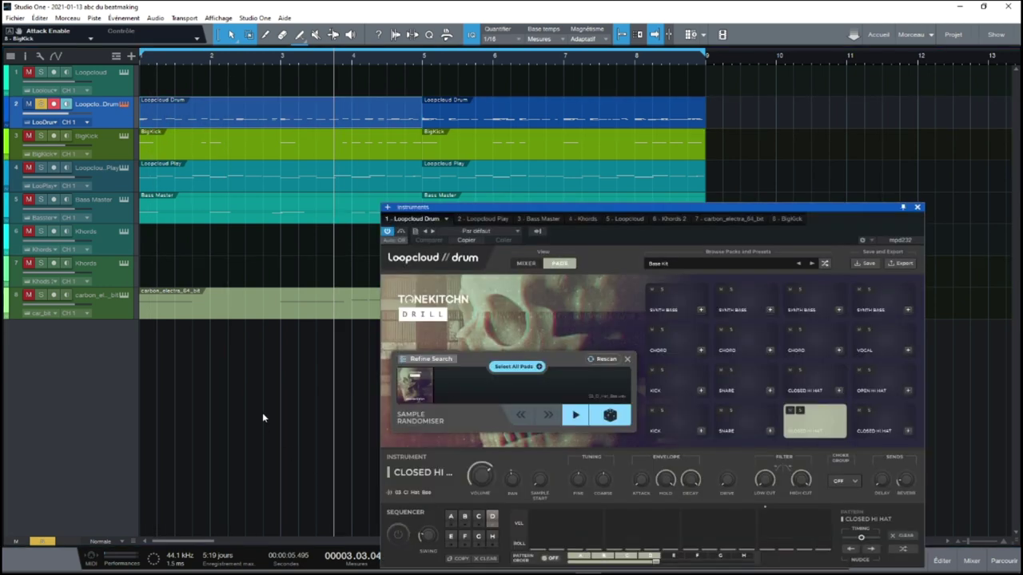
pyautogui.press(',')
pyautogui.press('space')
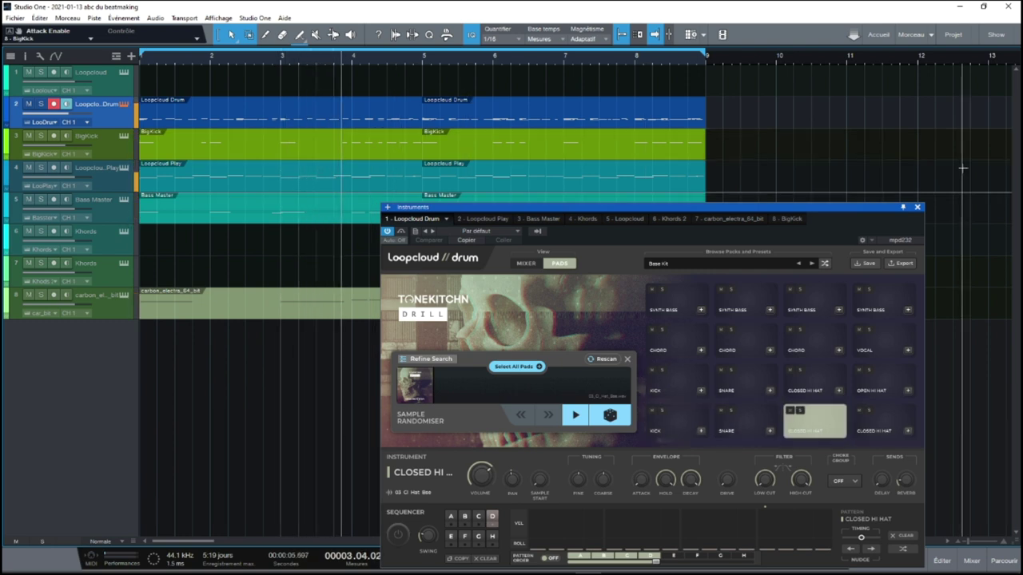
pyautogui.click(916, 207)
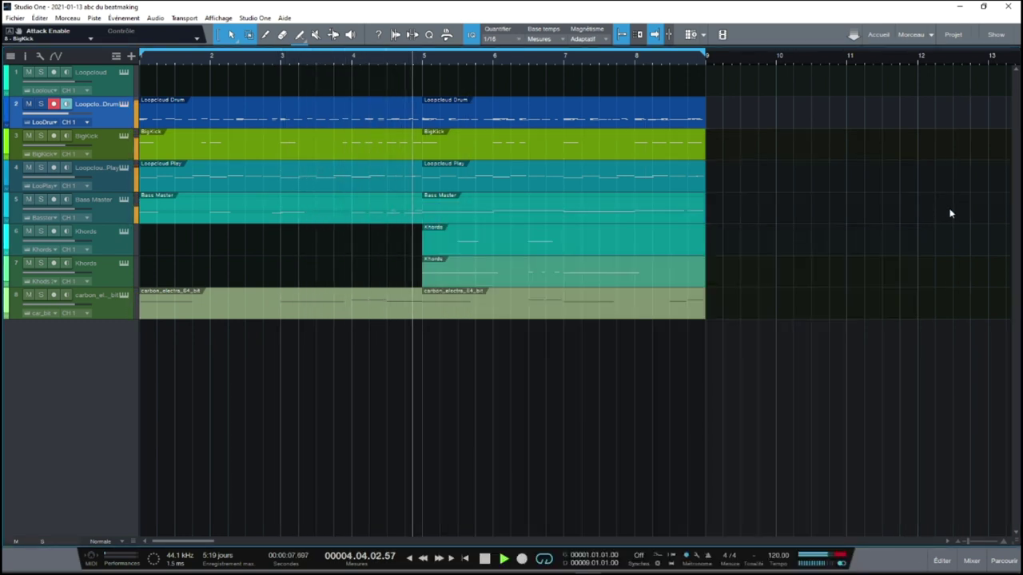